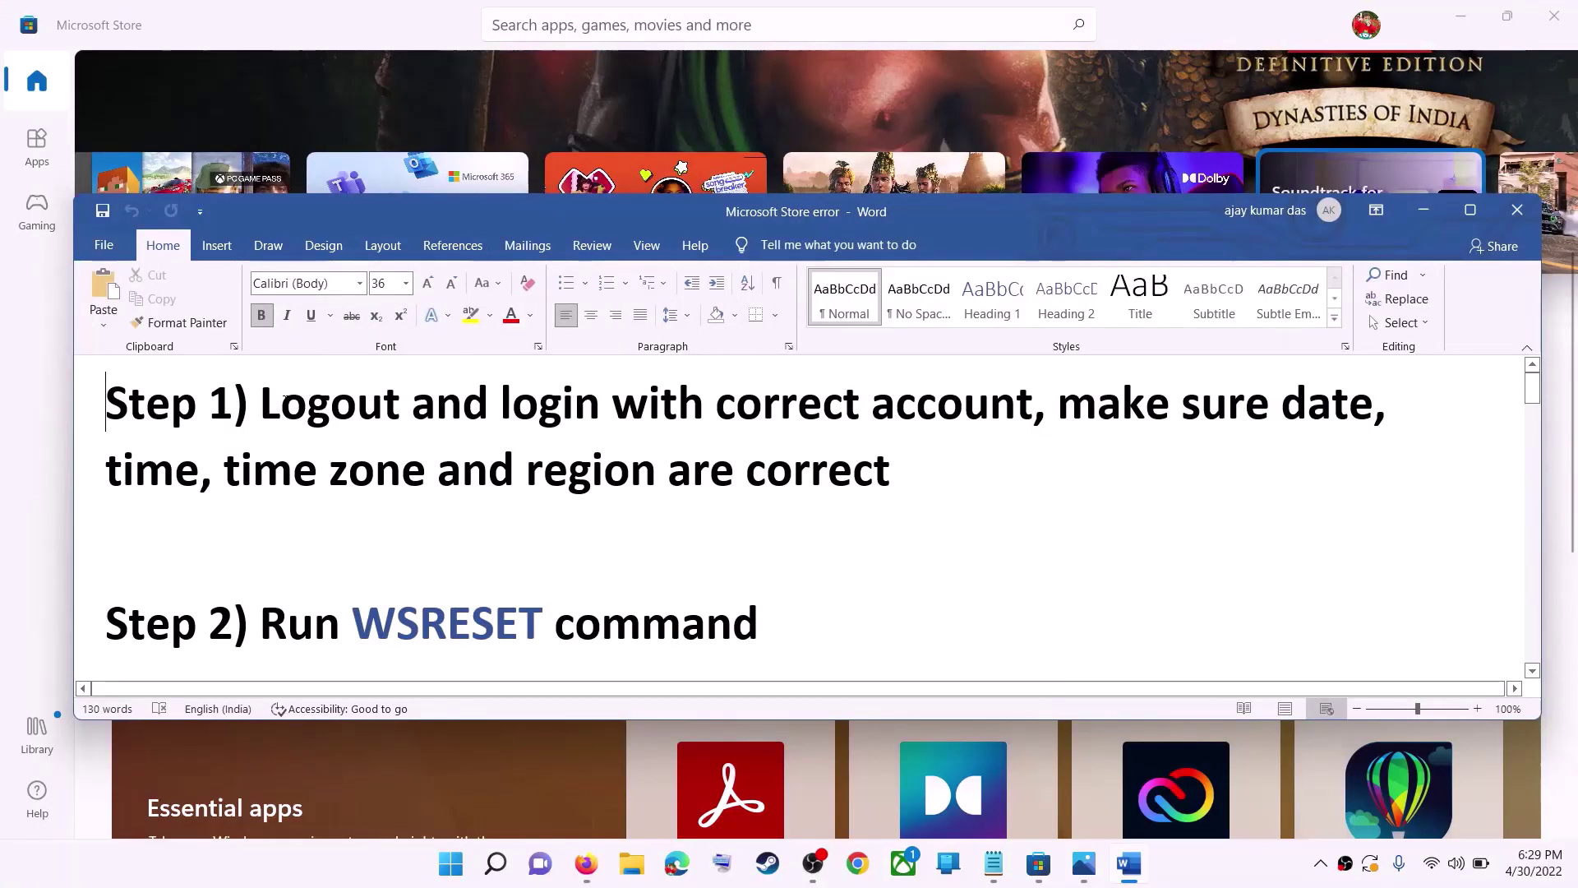
- Sign out of Microsoft Store and sign back in with the first listed Microsoft account
drag(280, 403, 878, 403)
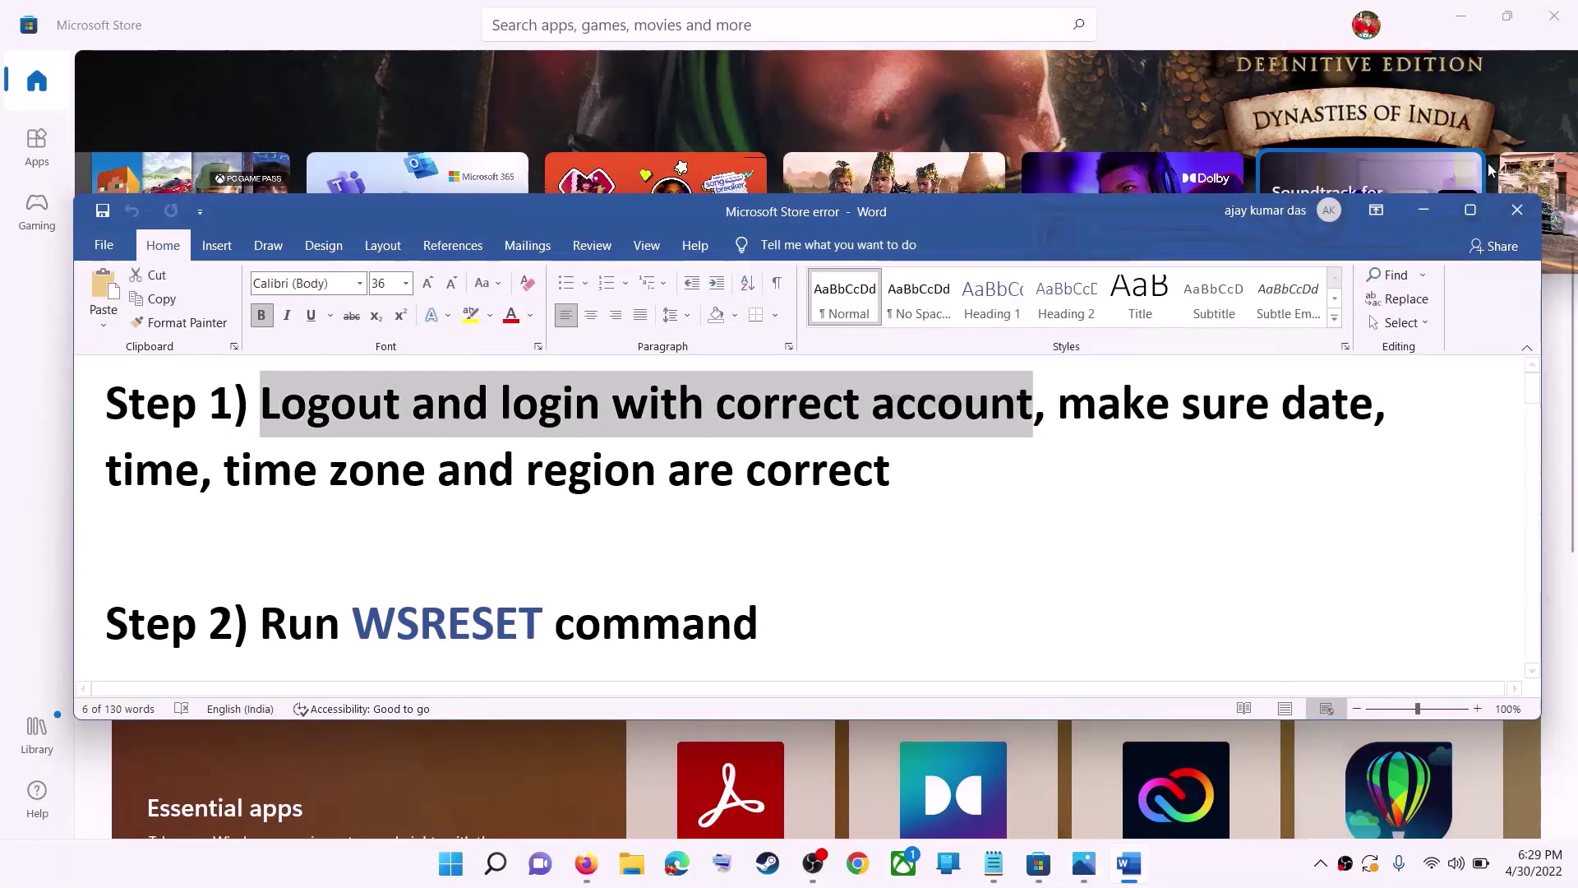
click(1425, 211)
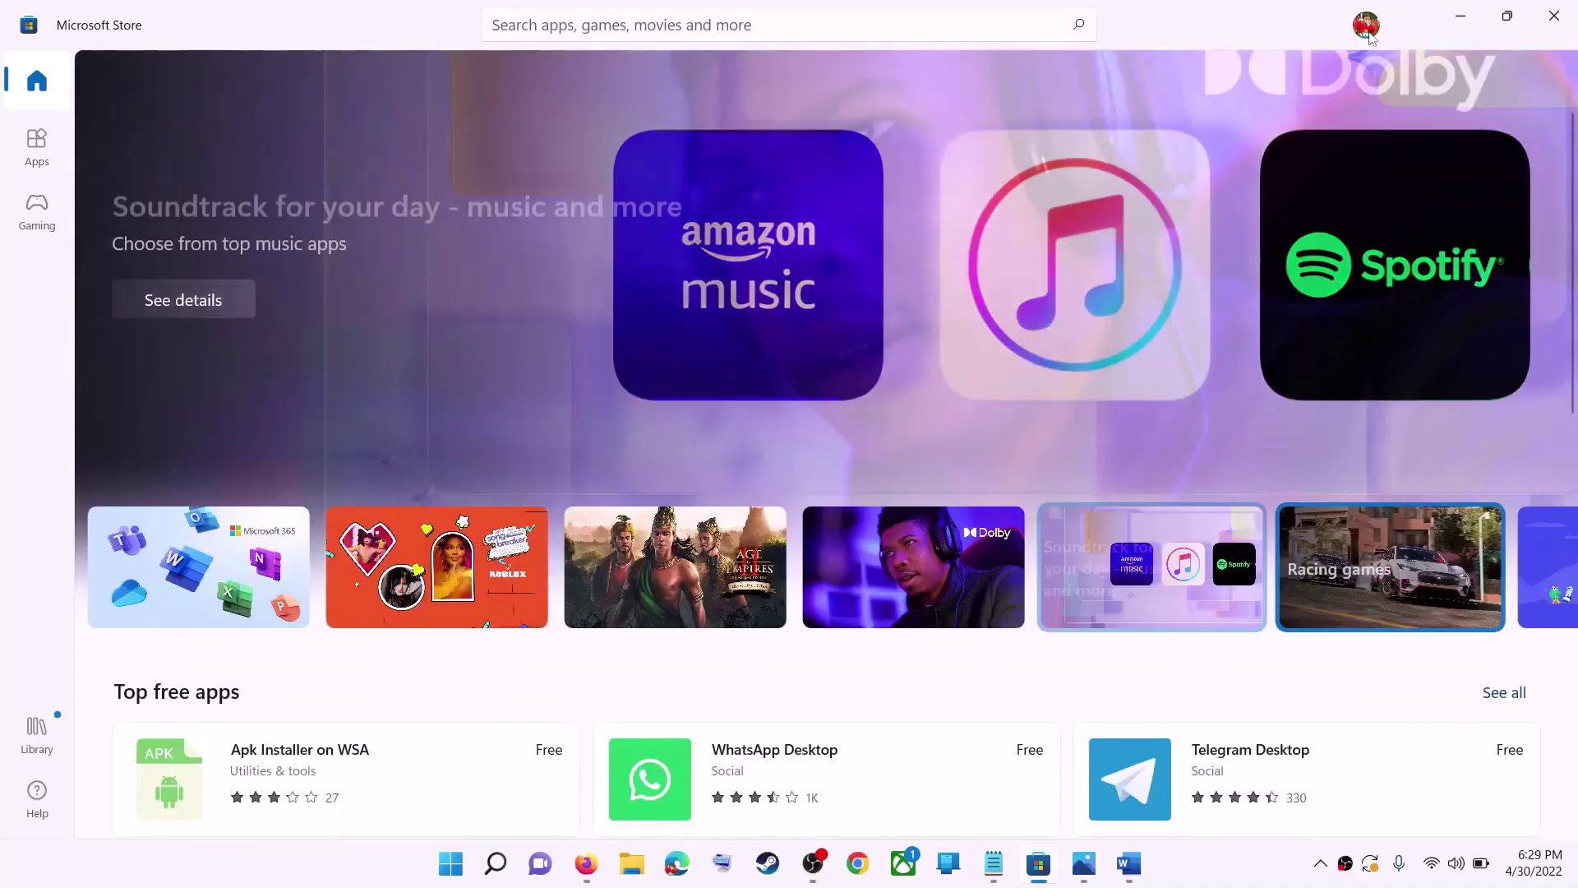
click(1369, 35)
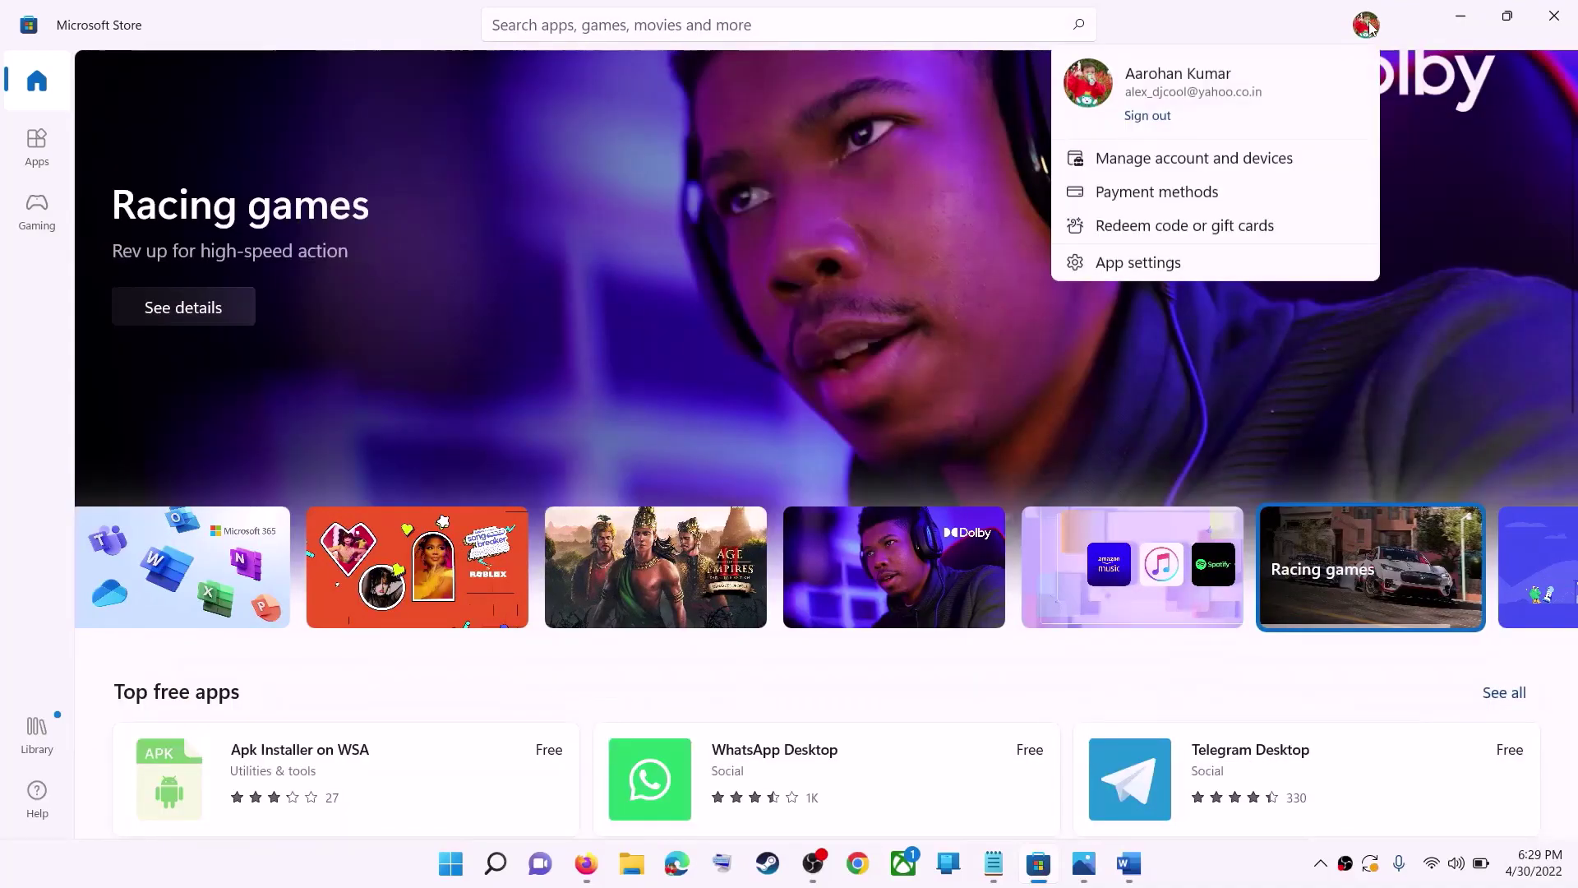
click(1128, 121)
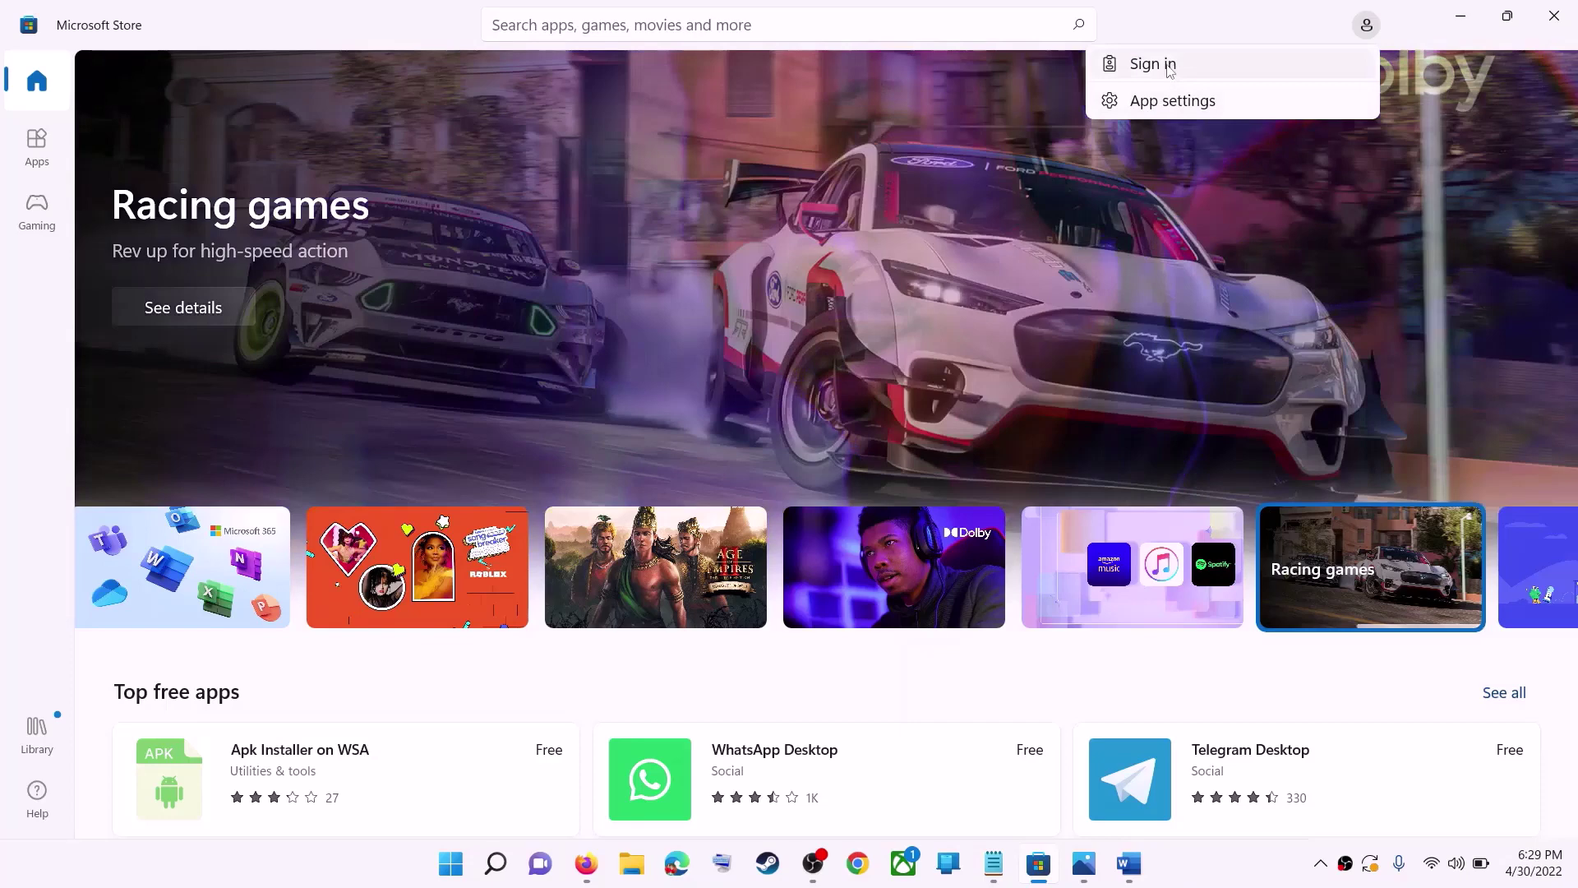
click(1153, 65)
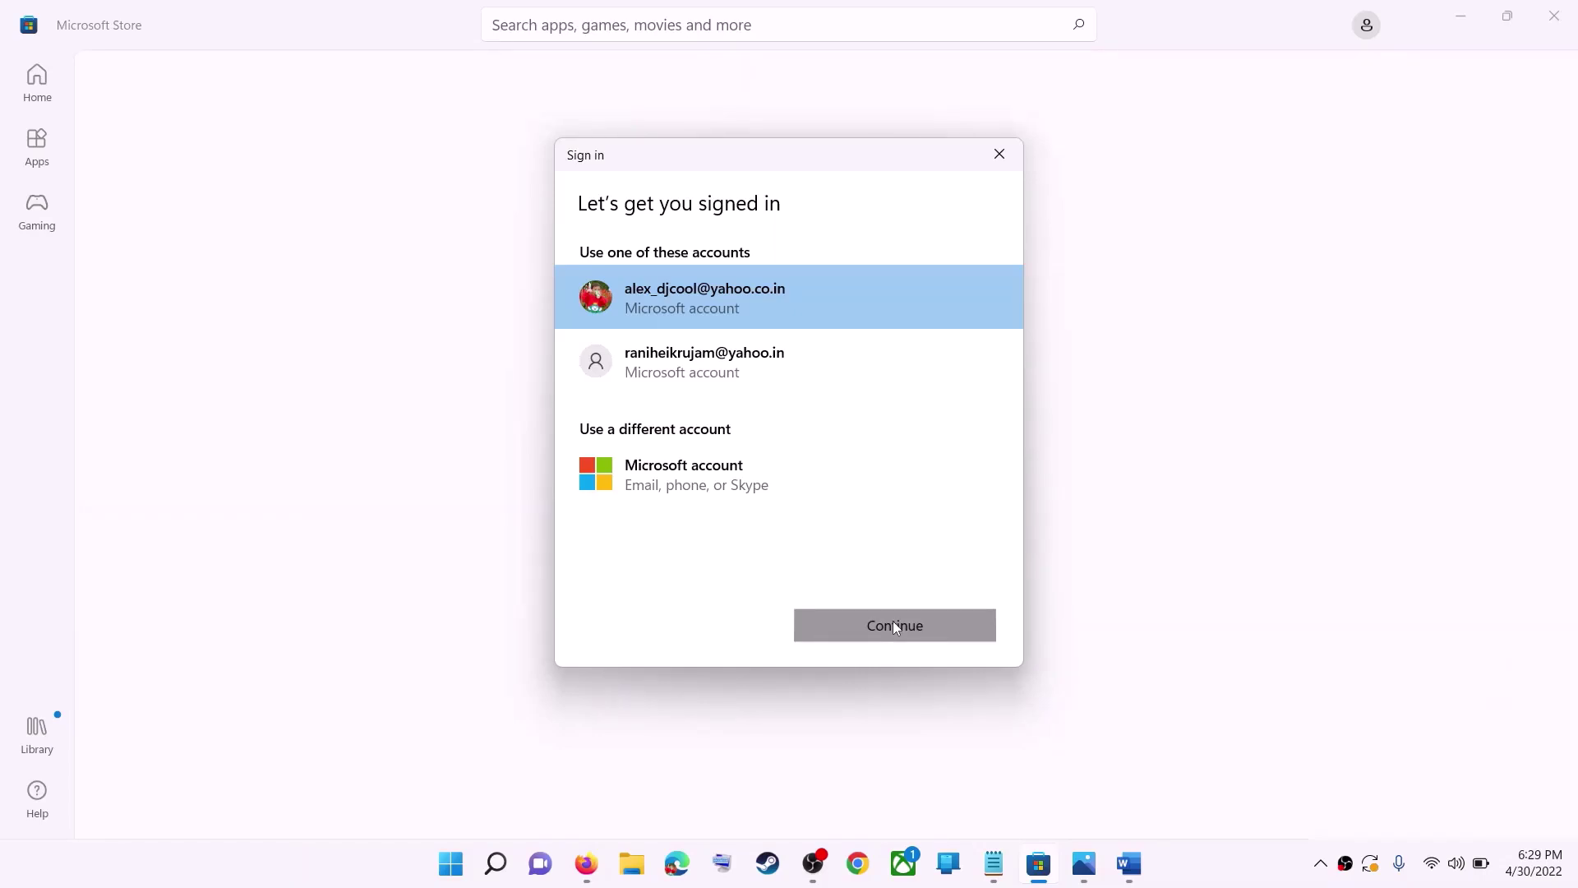
click(894, 625)
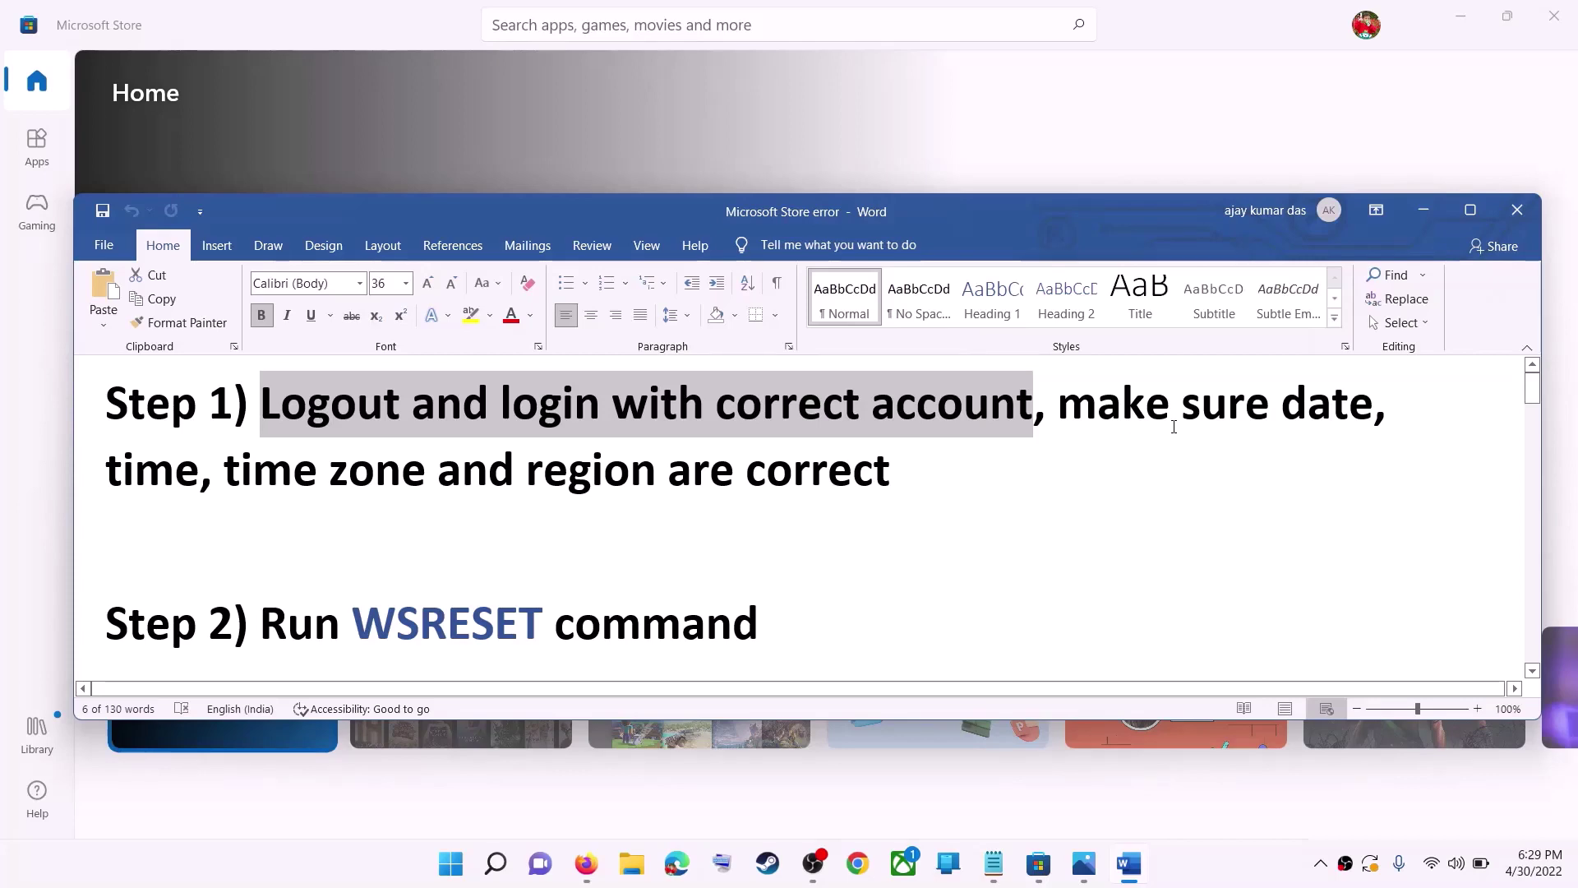
- Open the Windows date and time settings and examine the automatic time and time zone options
drag(1174, 427, 801, 458)
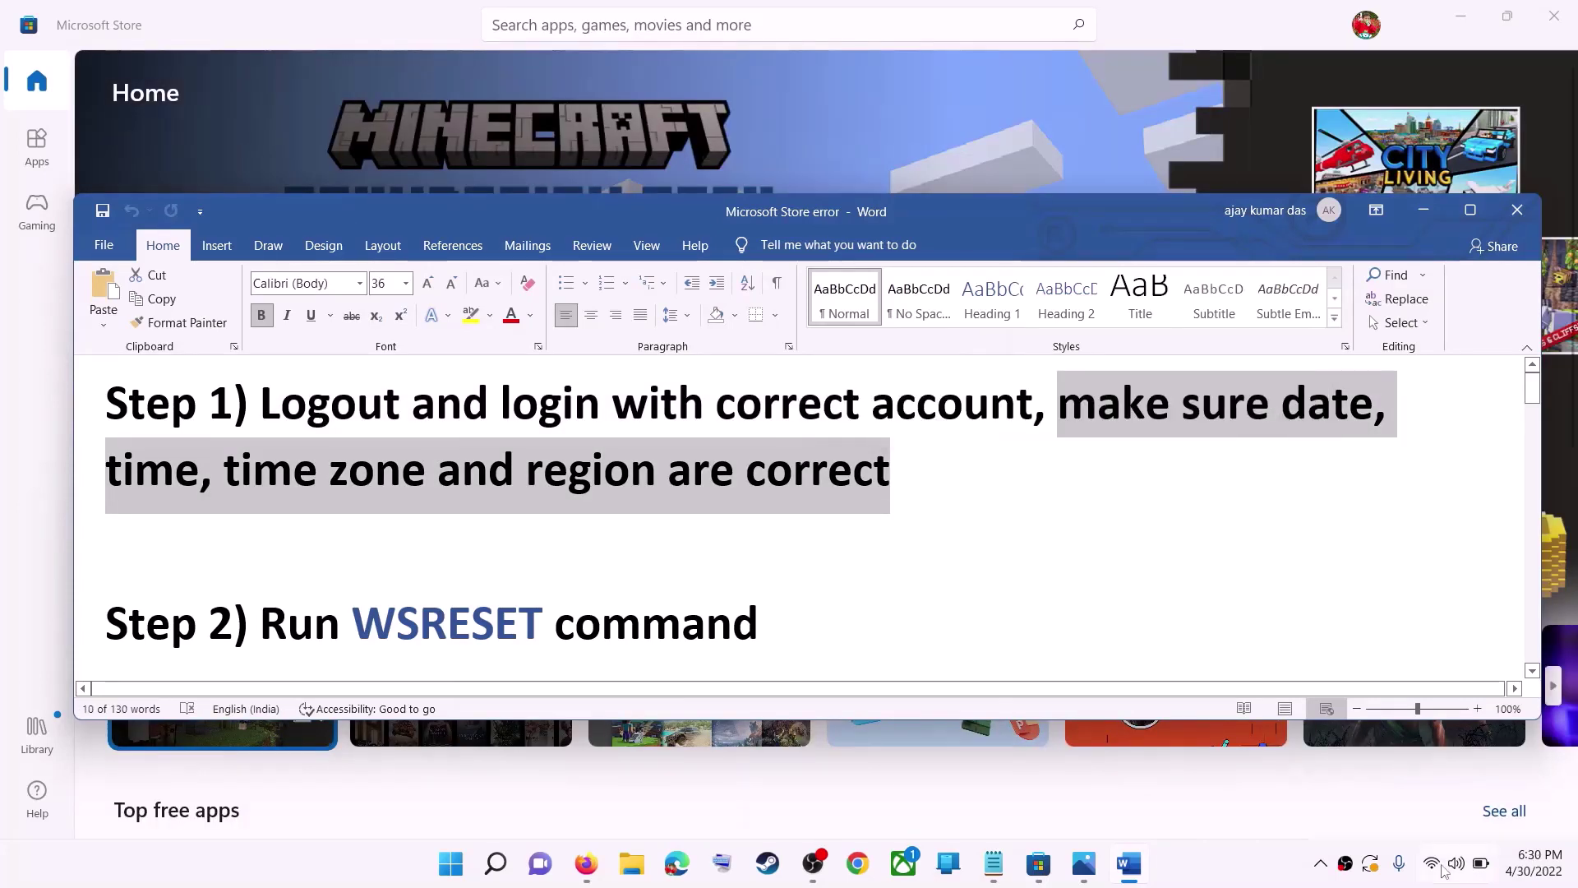
right_click(1534, 863)
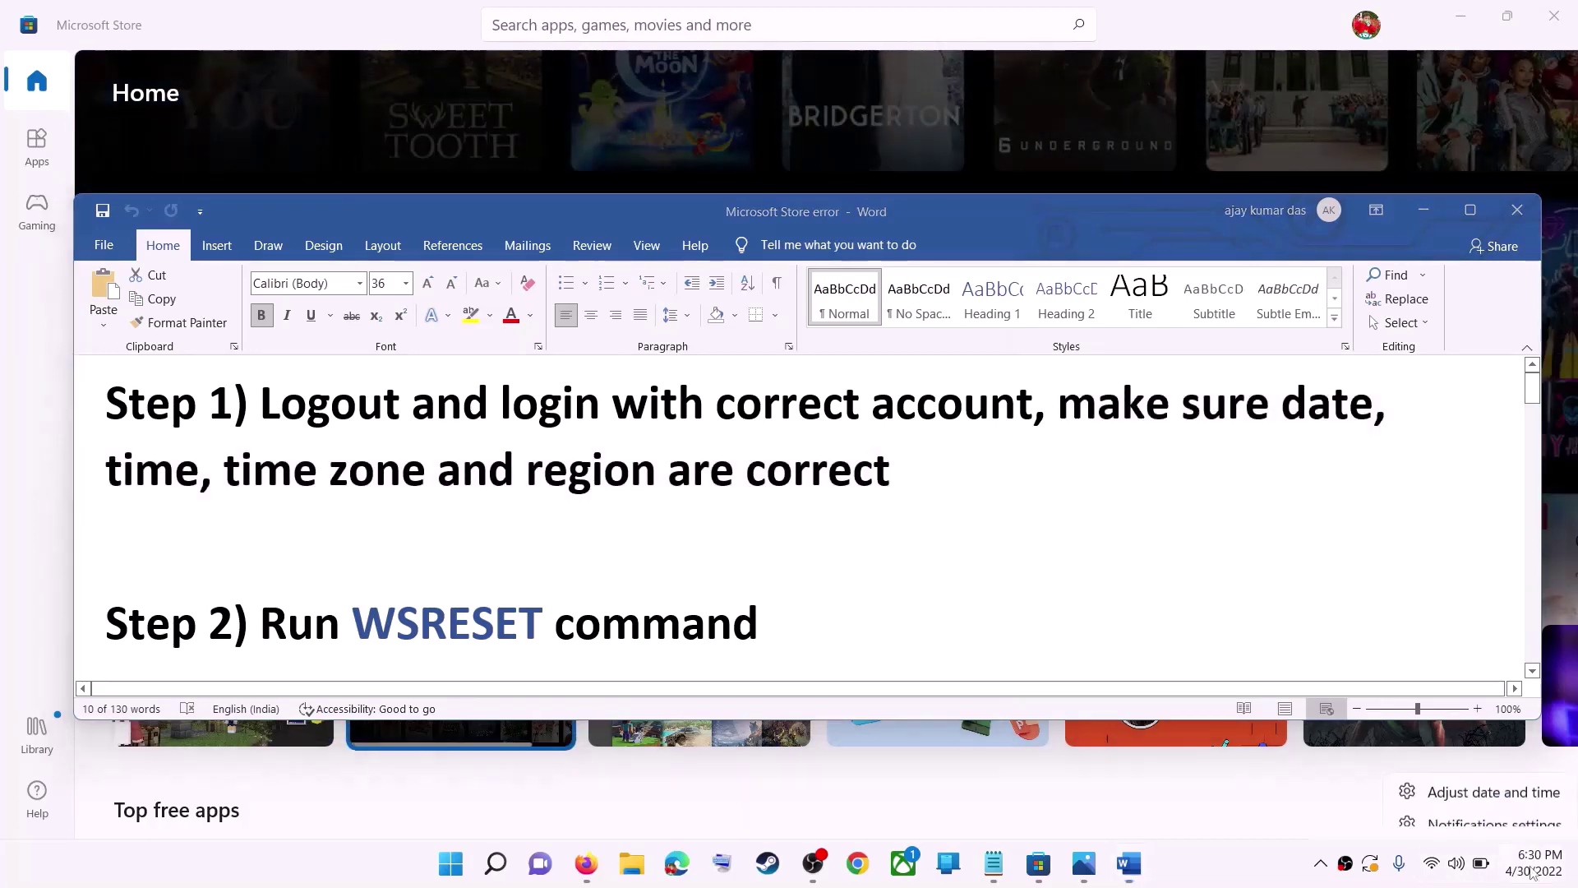
click(1503, 780)
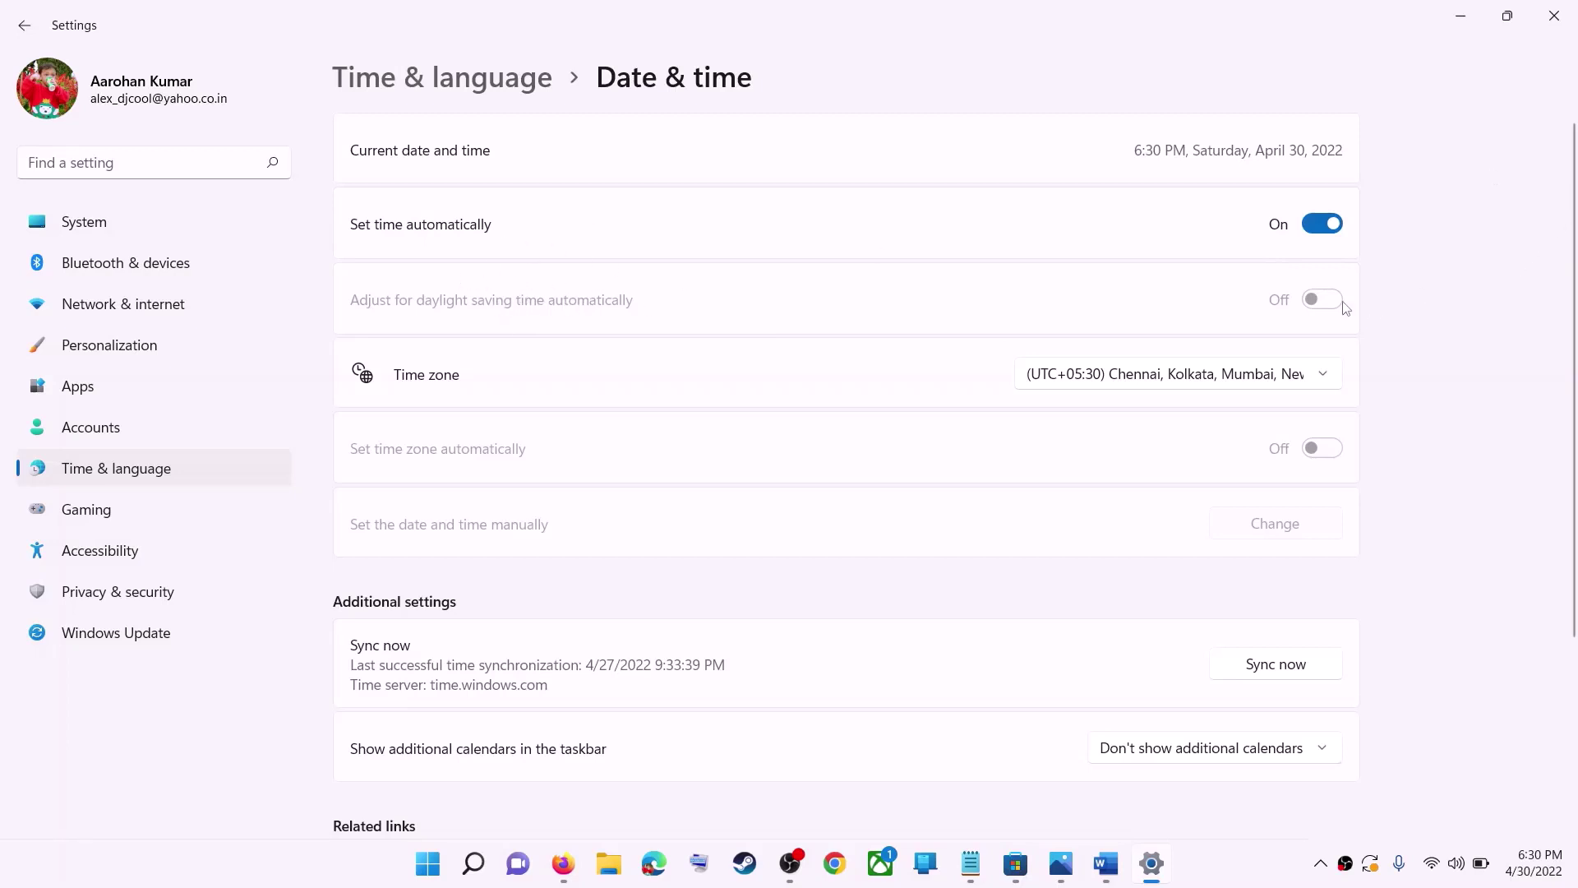
click(1160, 384)
click(1204, 376)
scroll(1418, 459, down, 3)
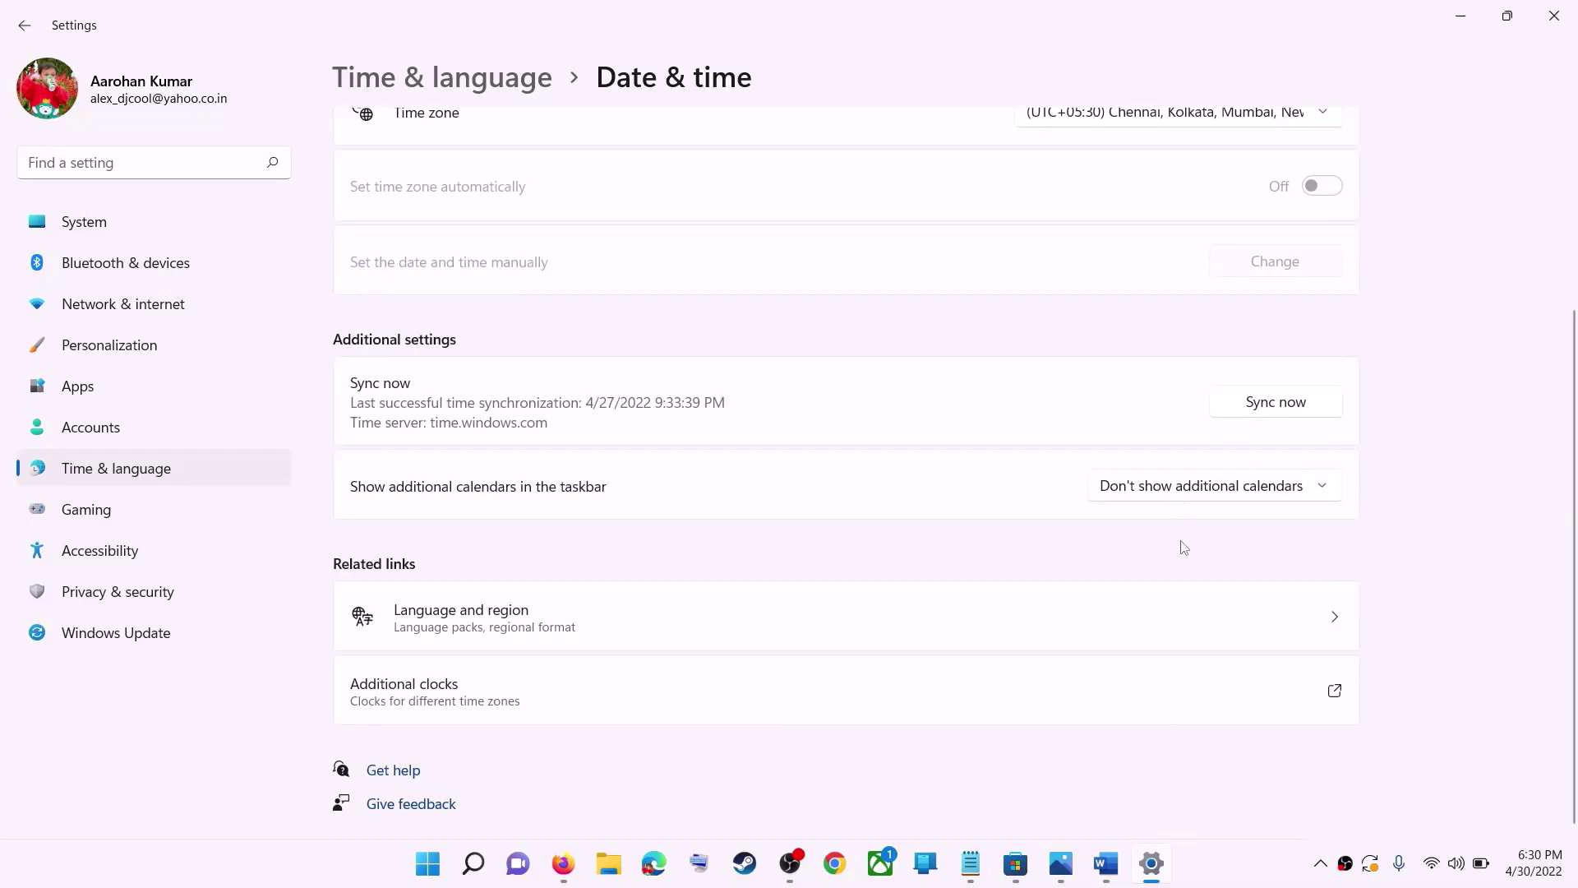
scroll(1180, 547, up, 3)
scroll(733, 486, down, 3)
scroll(680, 479, up, 3)
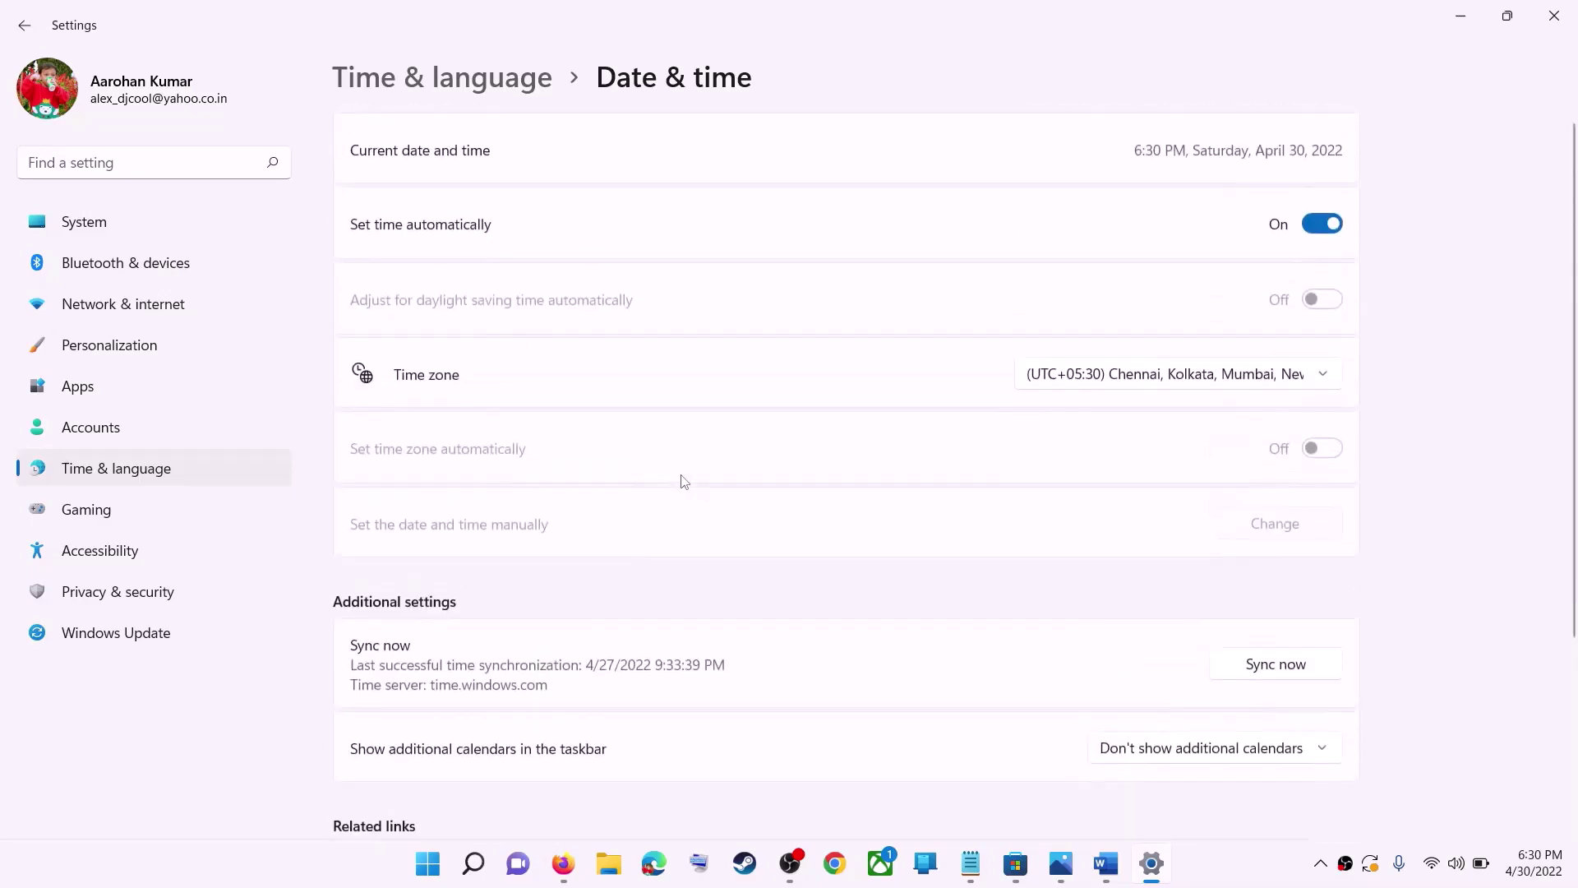
- Check the country or region choice in the Language & region settings, then close Settings
click(51, 475)
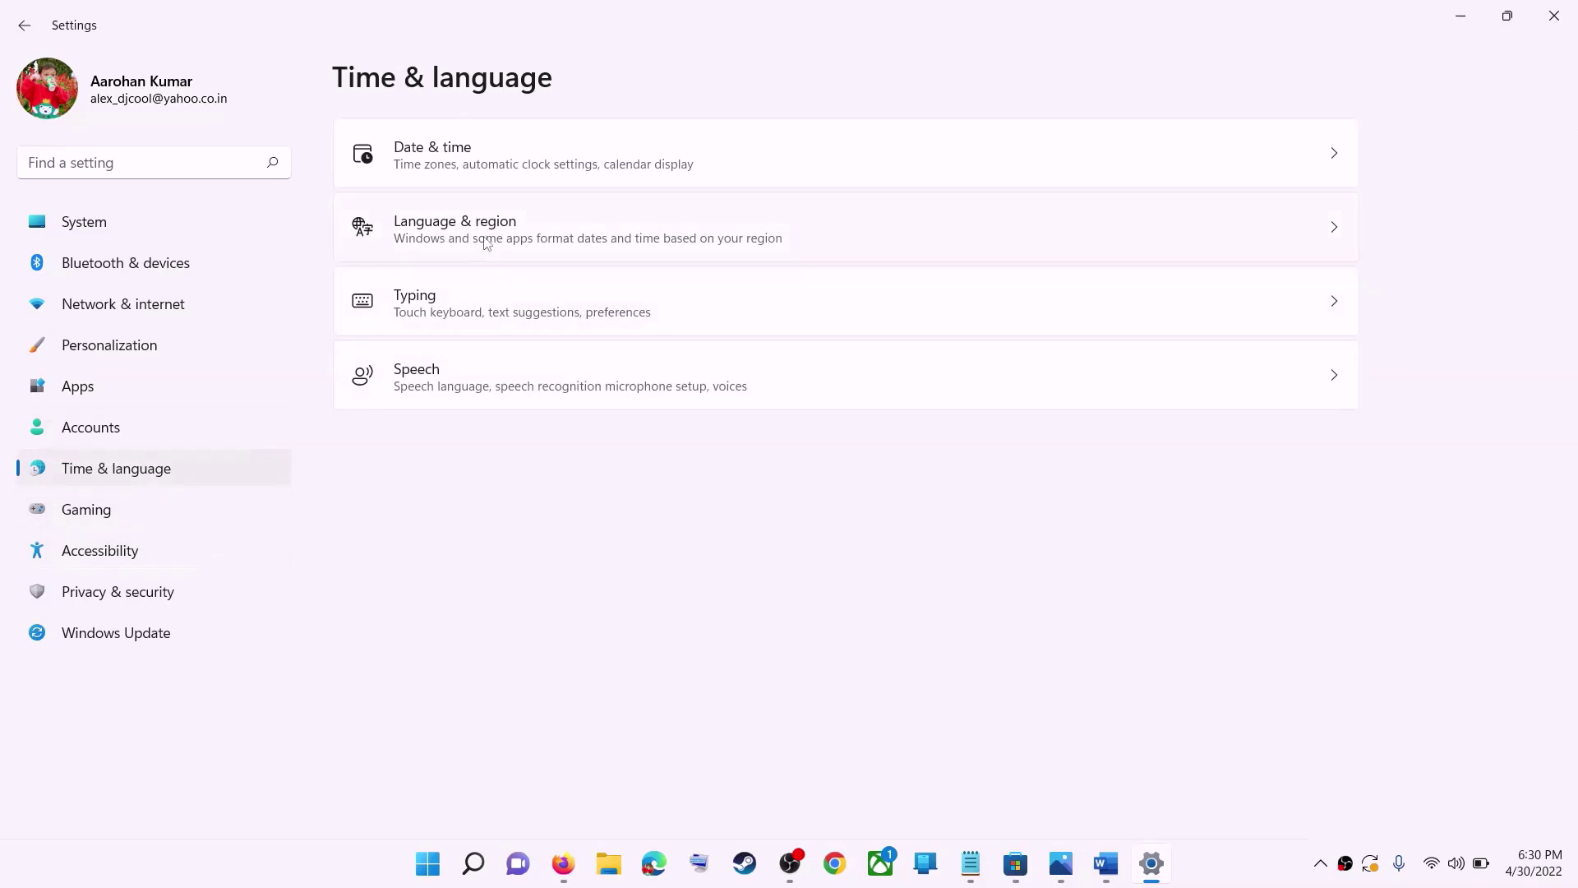
click(1192, 247)
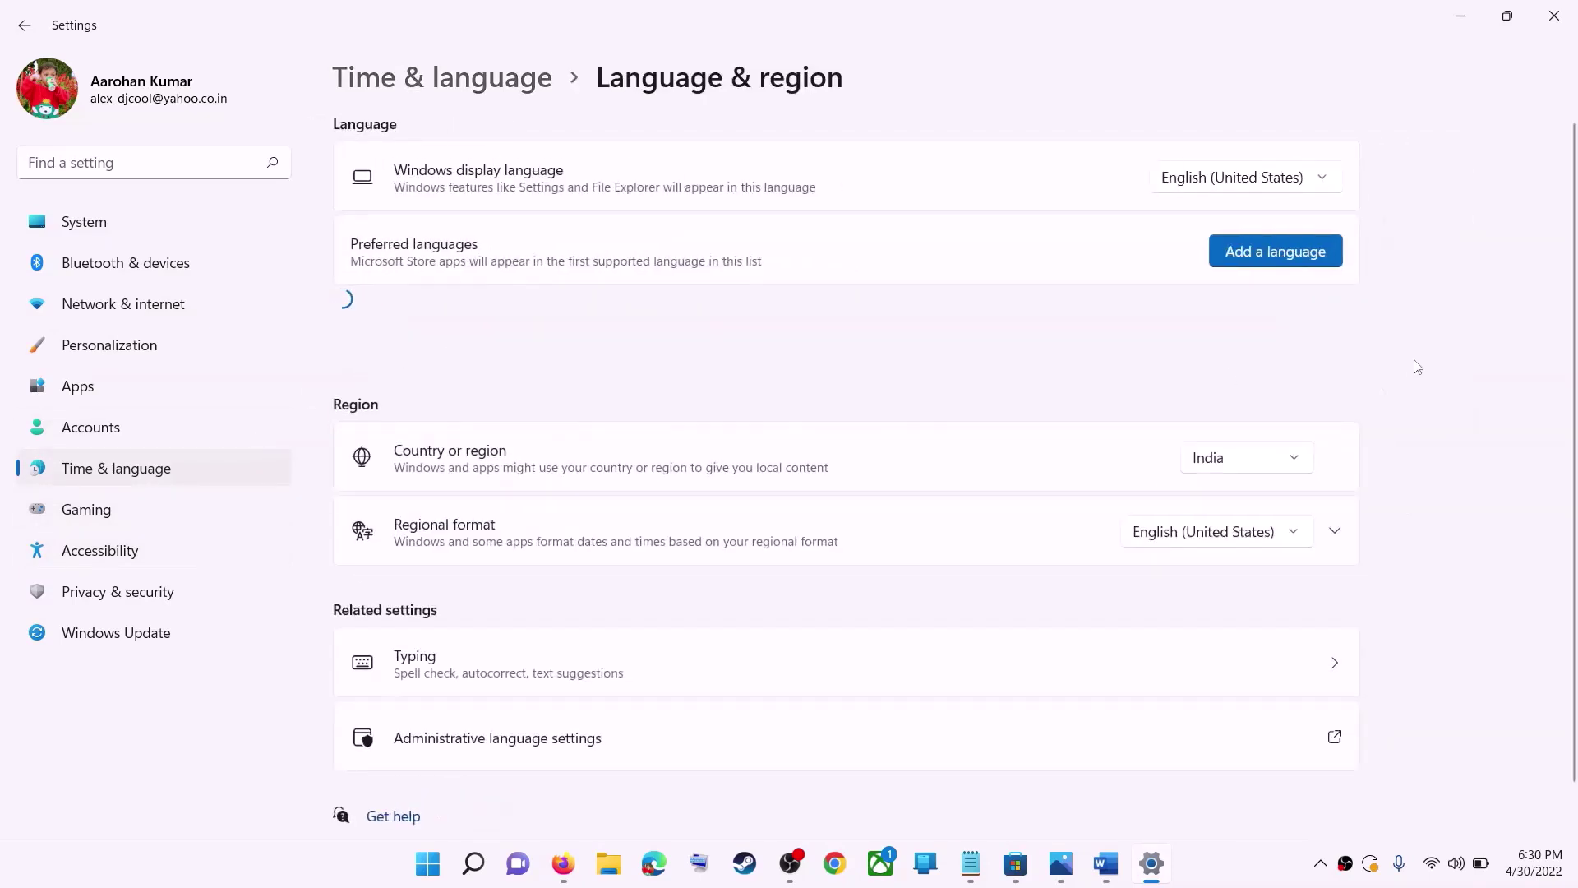
click(1241, 461)
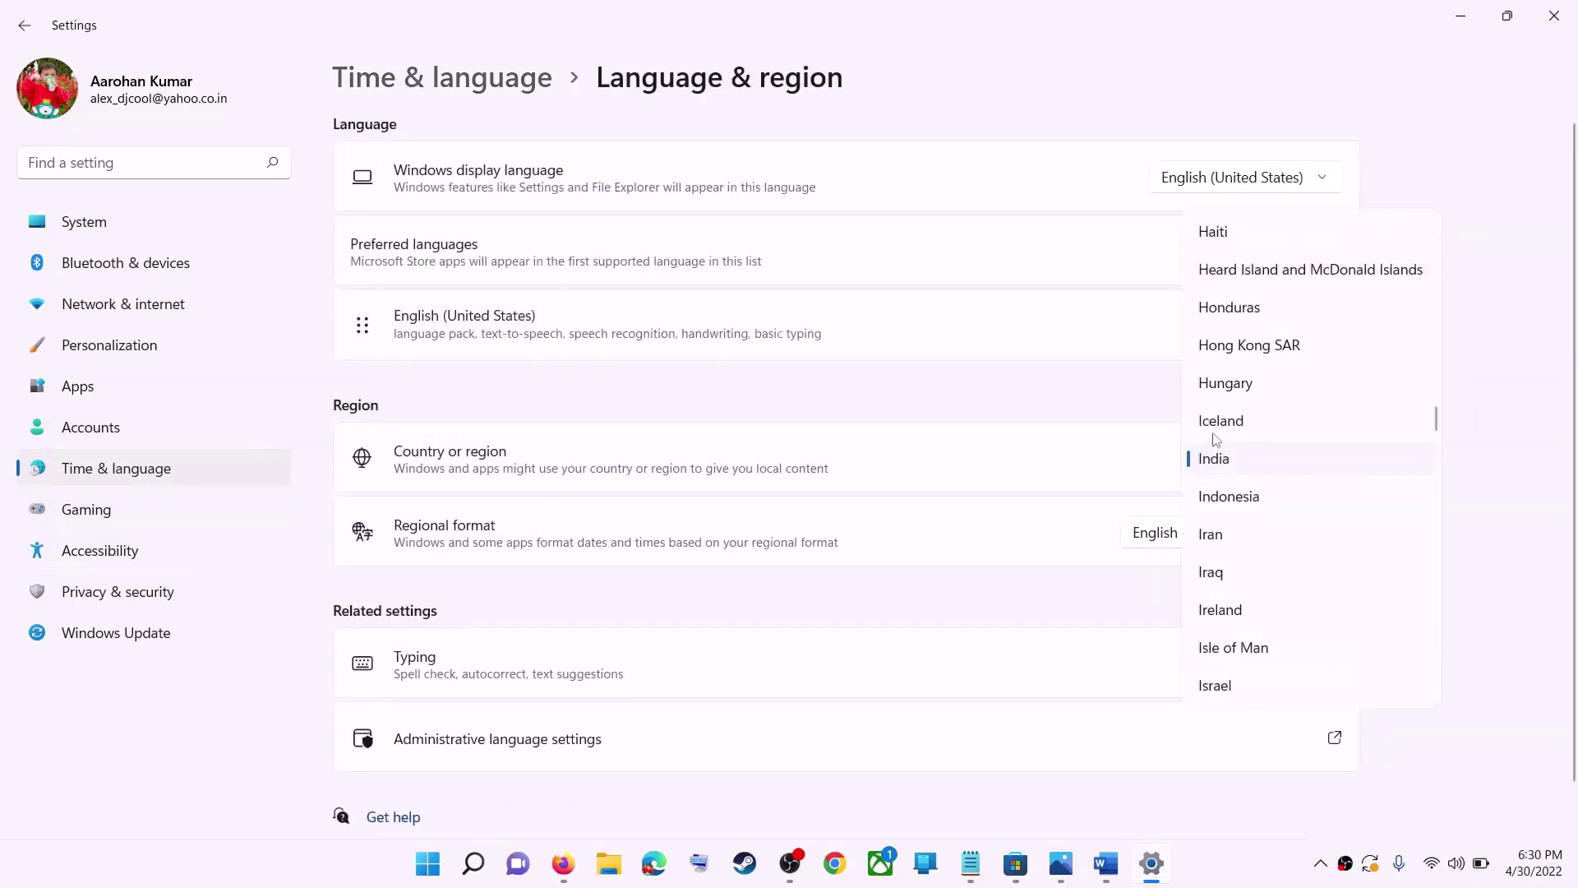
click(1536, 448)
click(1554, 16)
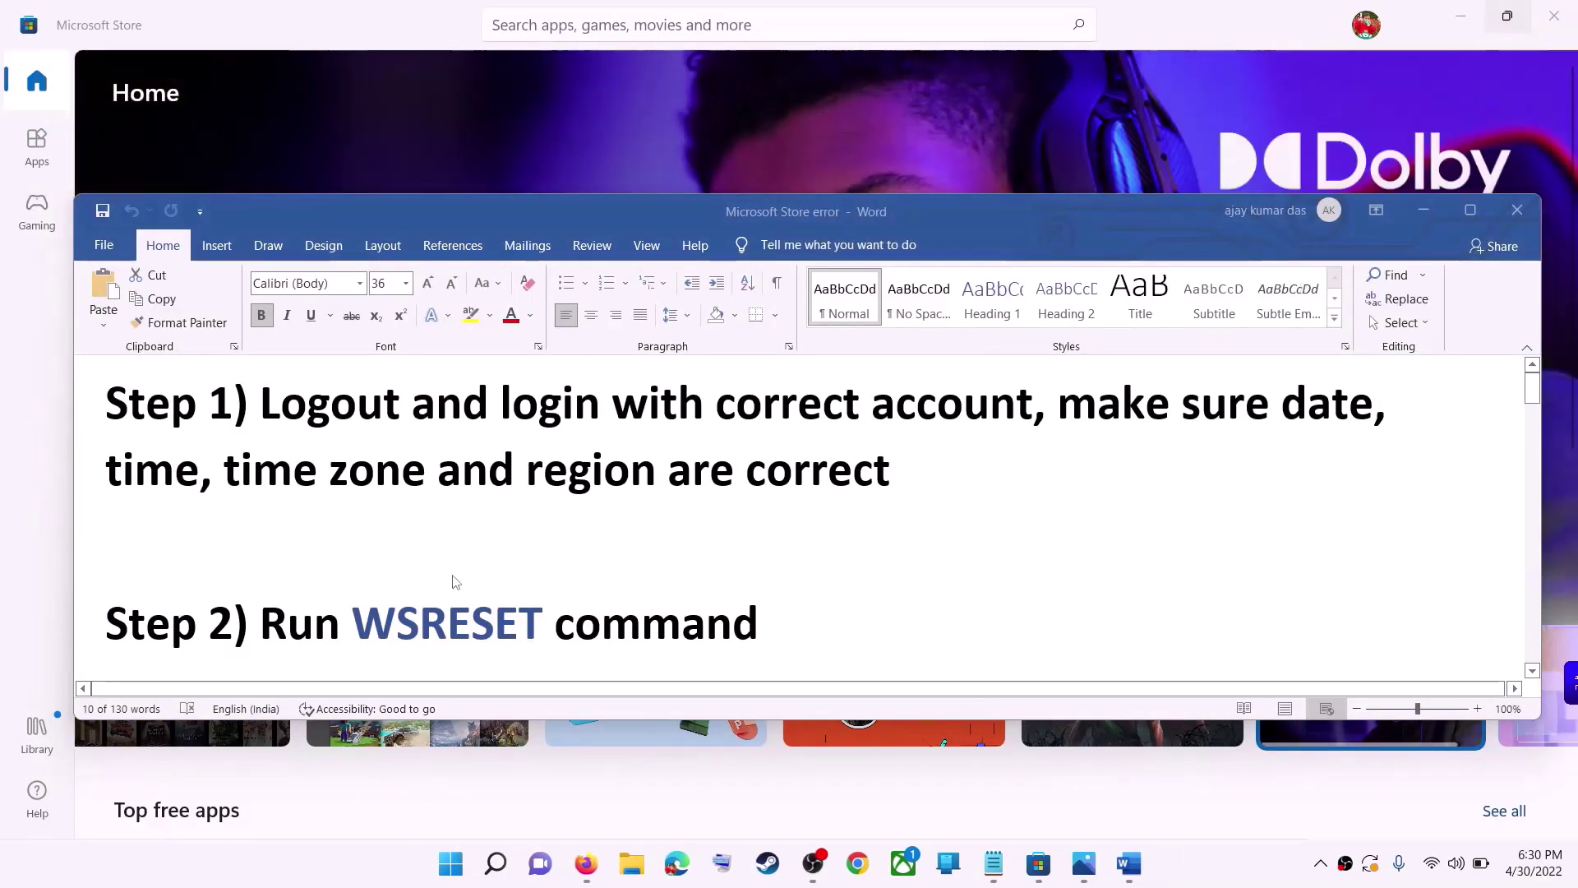
- Copy WSRESET from Step 2 of the Word document, run it through Windows search, and maximize the reopened Microsoft Store
scroll(542, 570, down, 1)
double_click(494, 576)
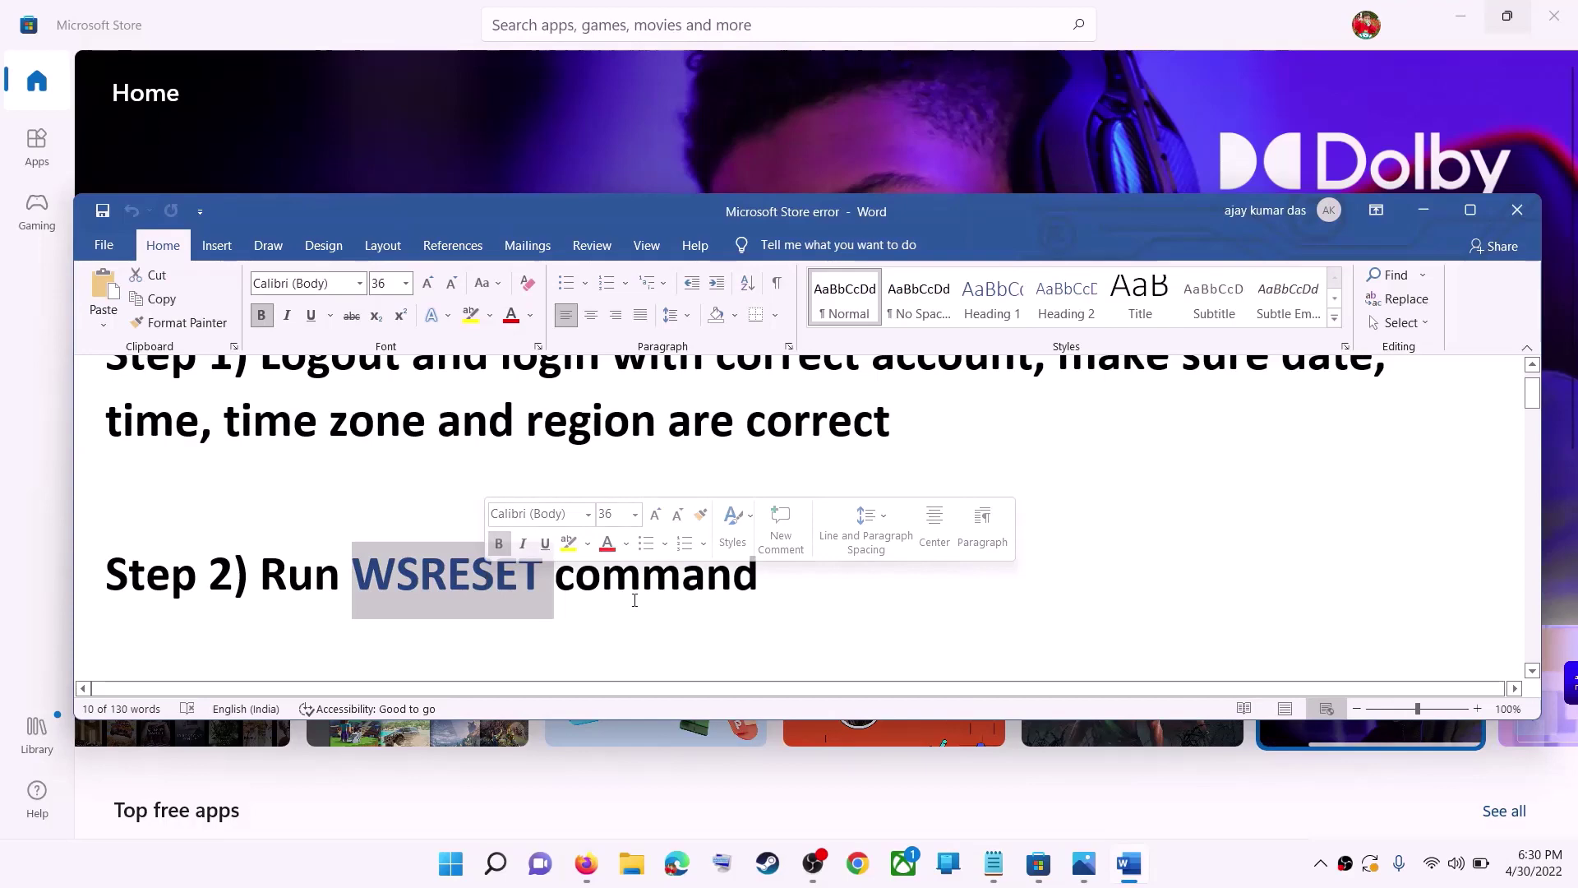
key(ctrl+c)
click(451, 864)
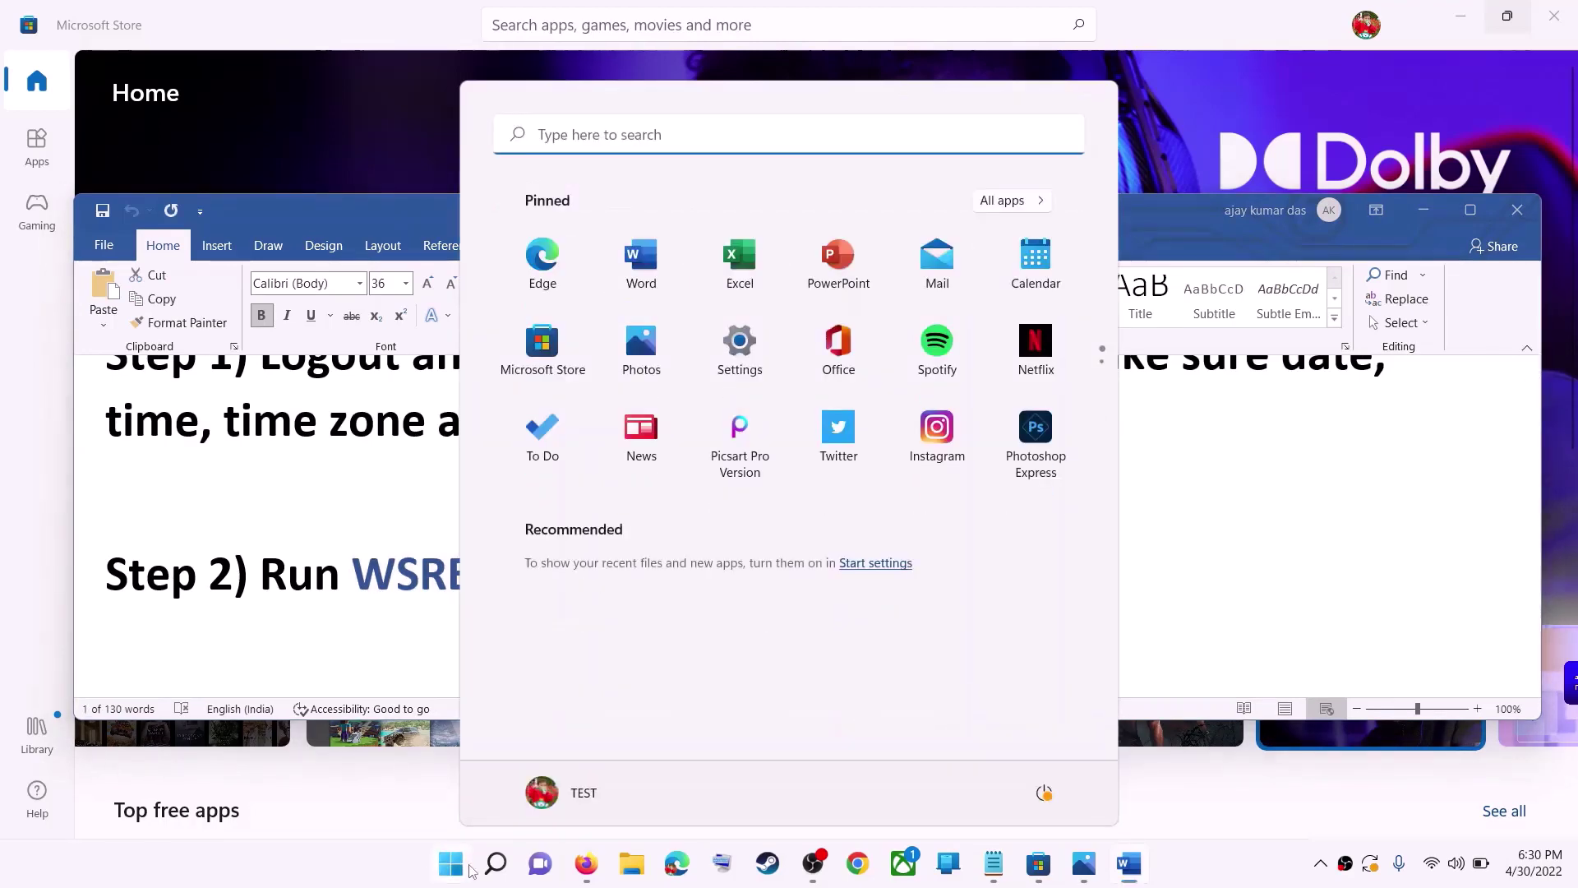
key(ctrl+v)
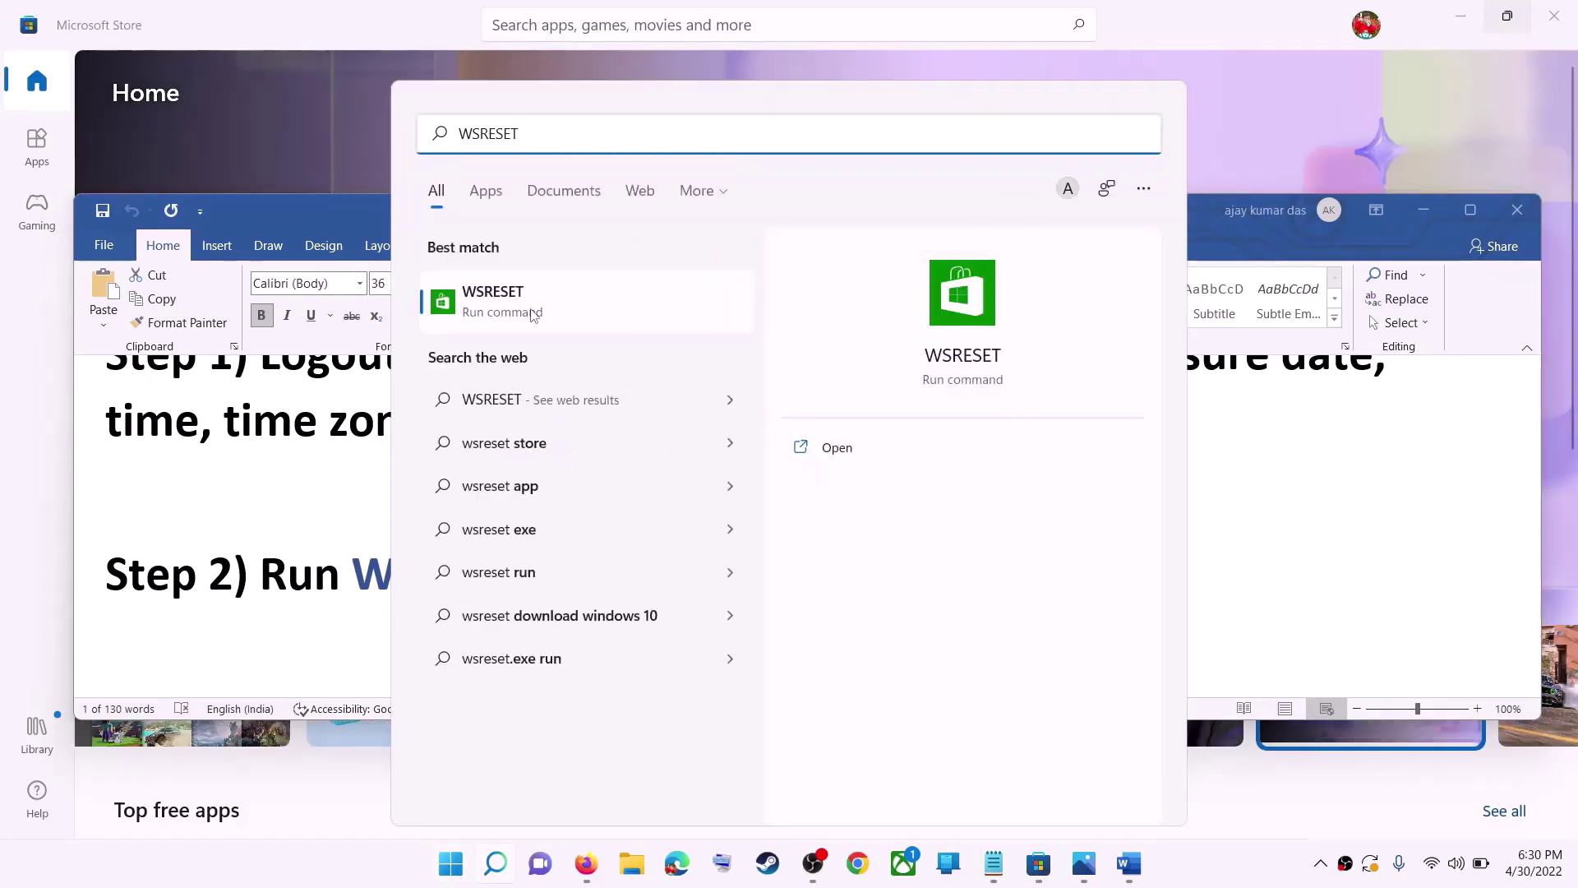
click(532, 314)
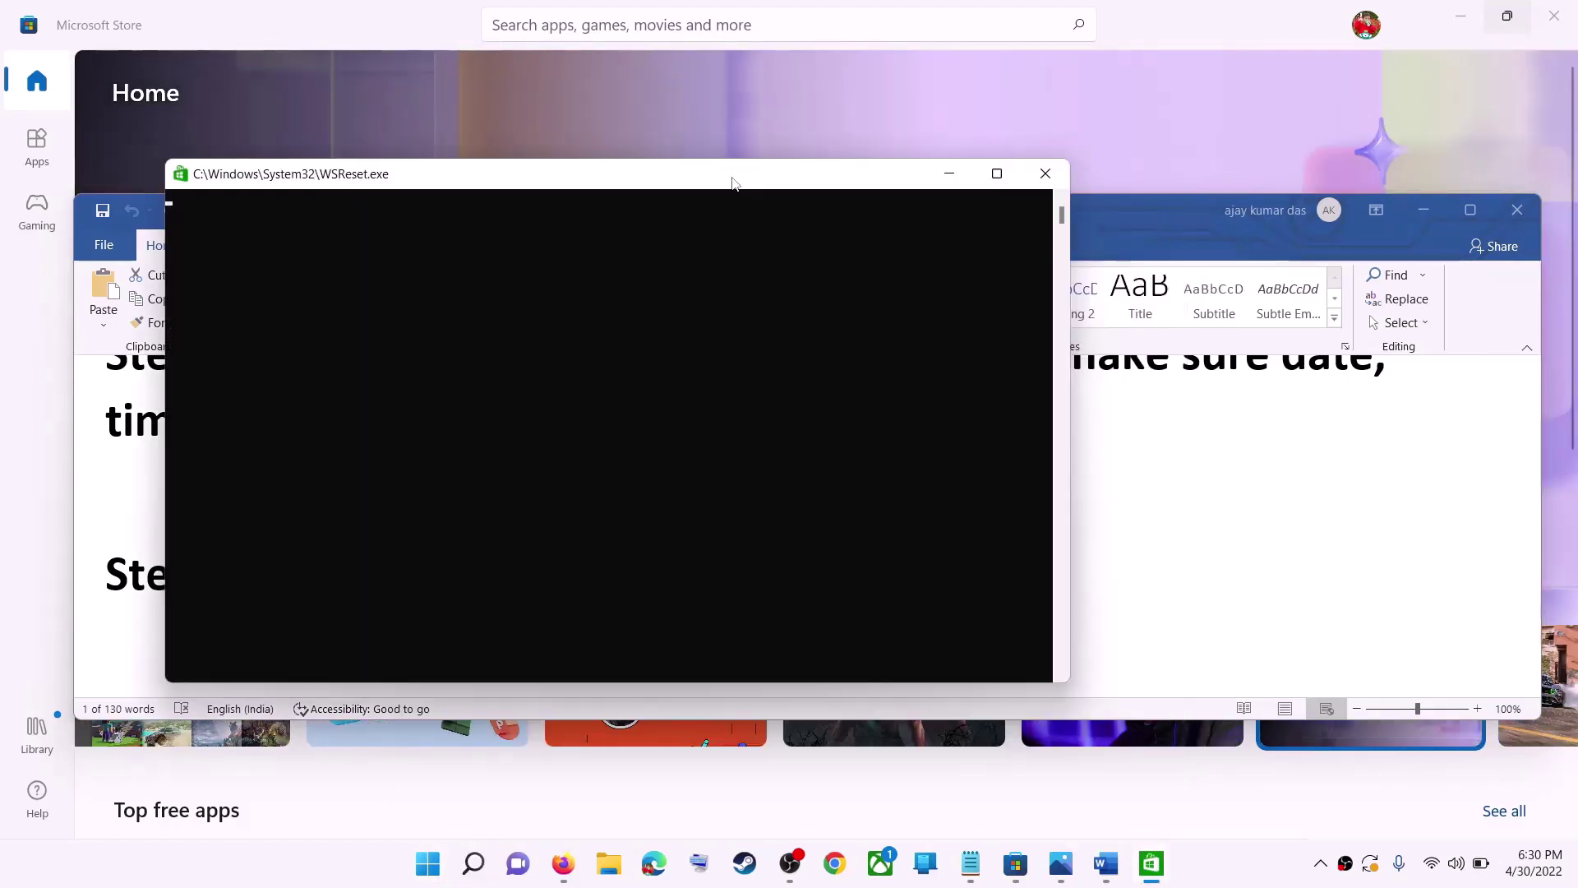
drag(734, 183, 835, 196)
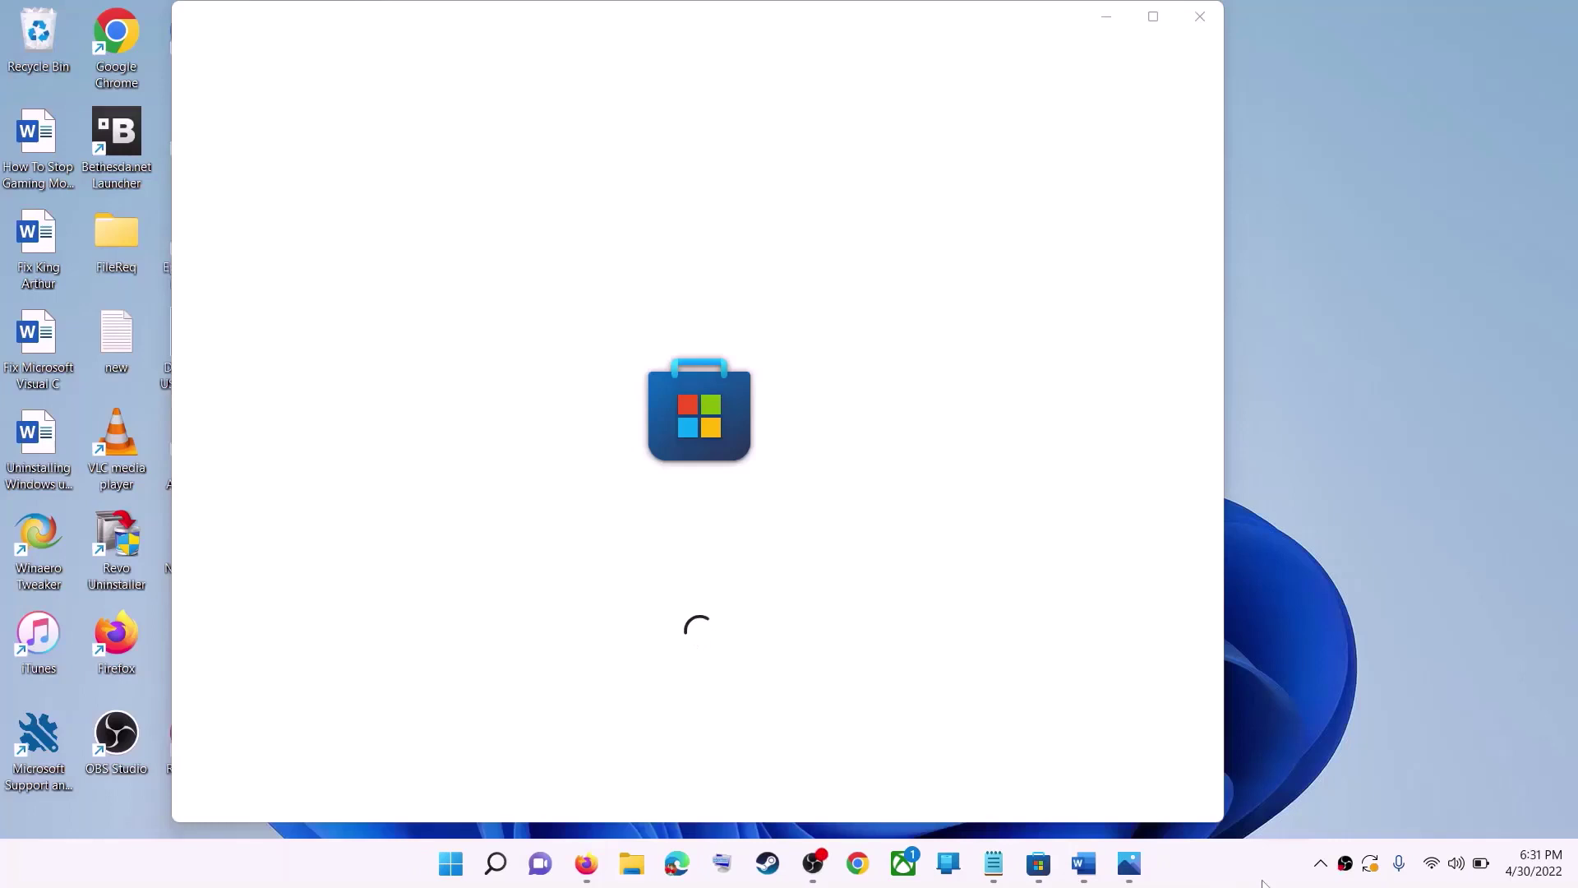
click(1160, 18)
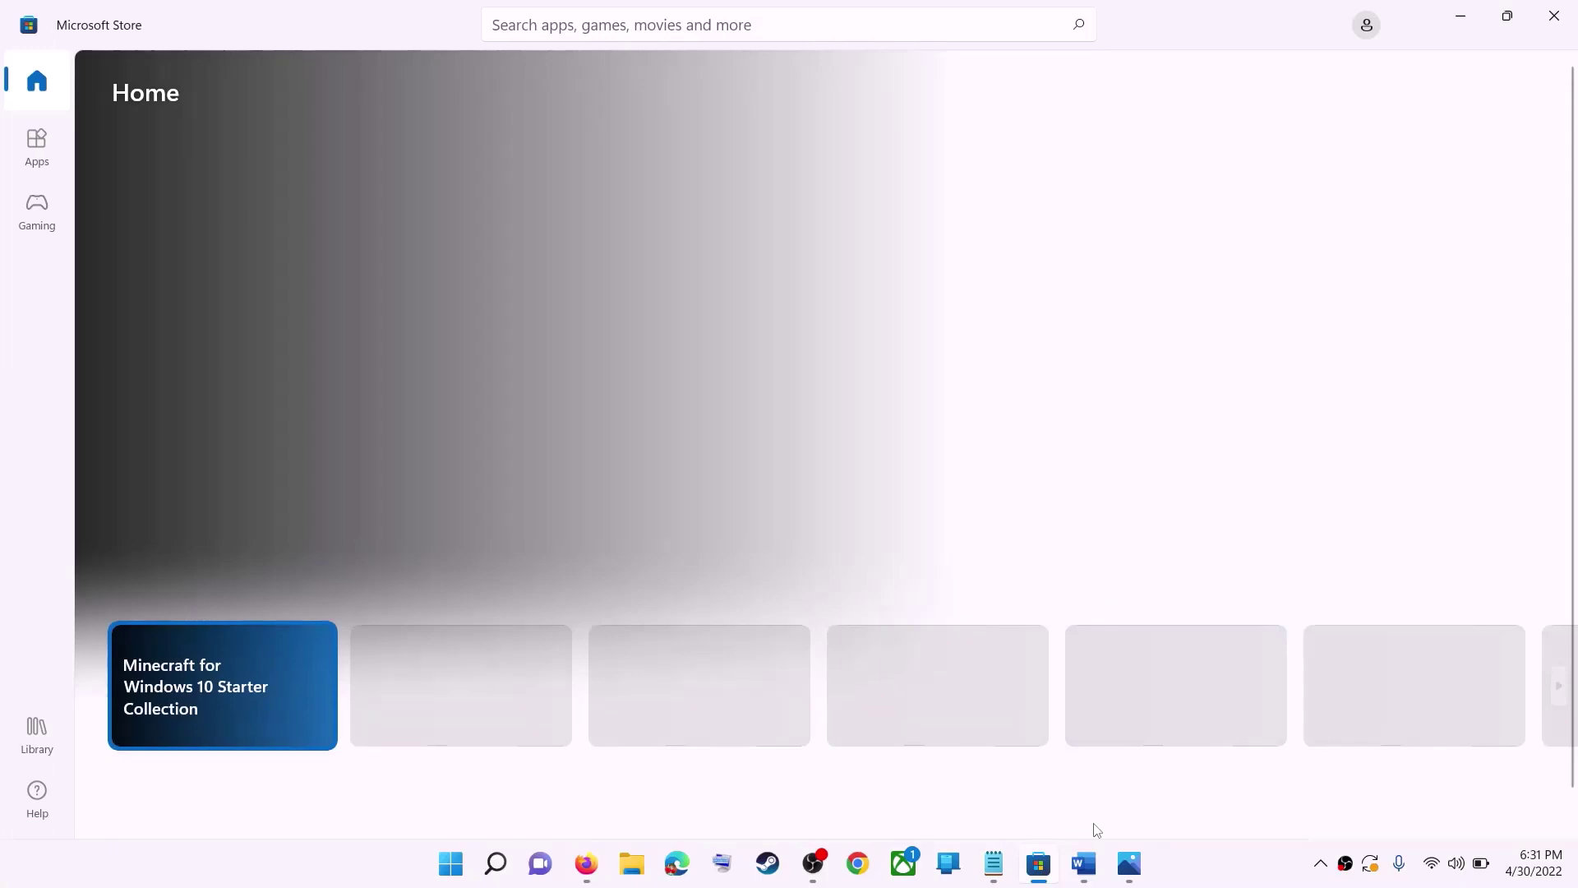
- Review Step 3 in the Word document, then search Windows for "store" and open Microsoft Store's app settings
click(1084, 863)
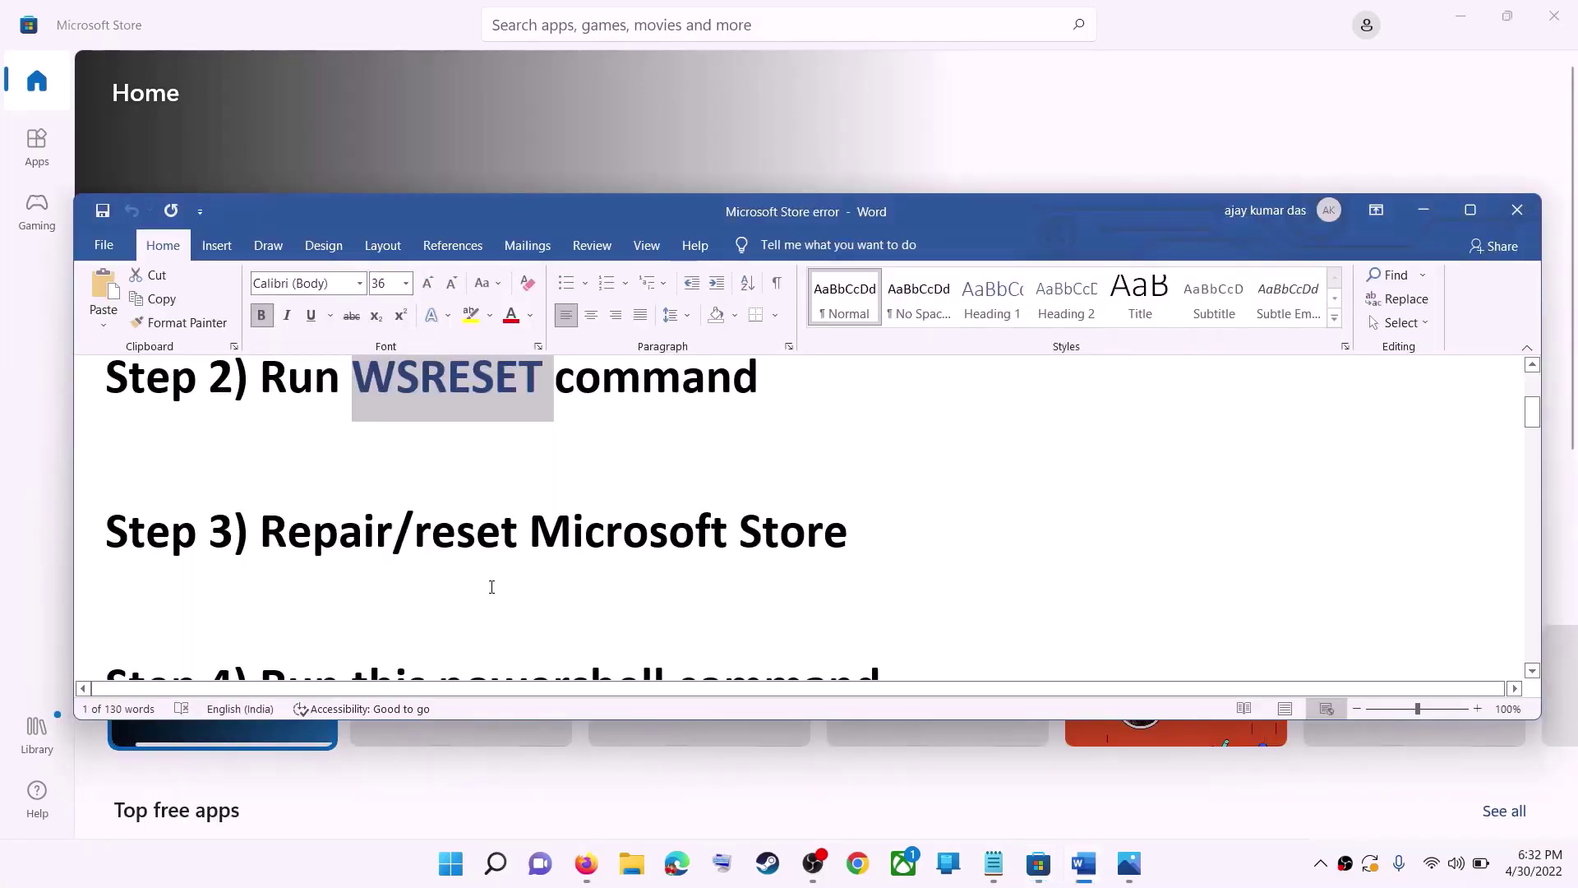
drag(415, 535, 855, 536)
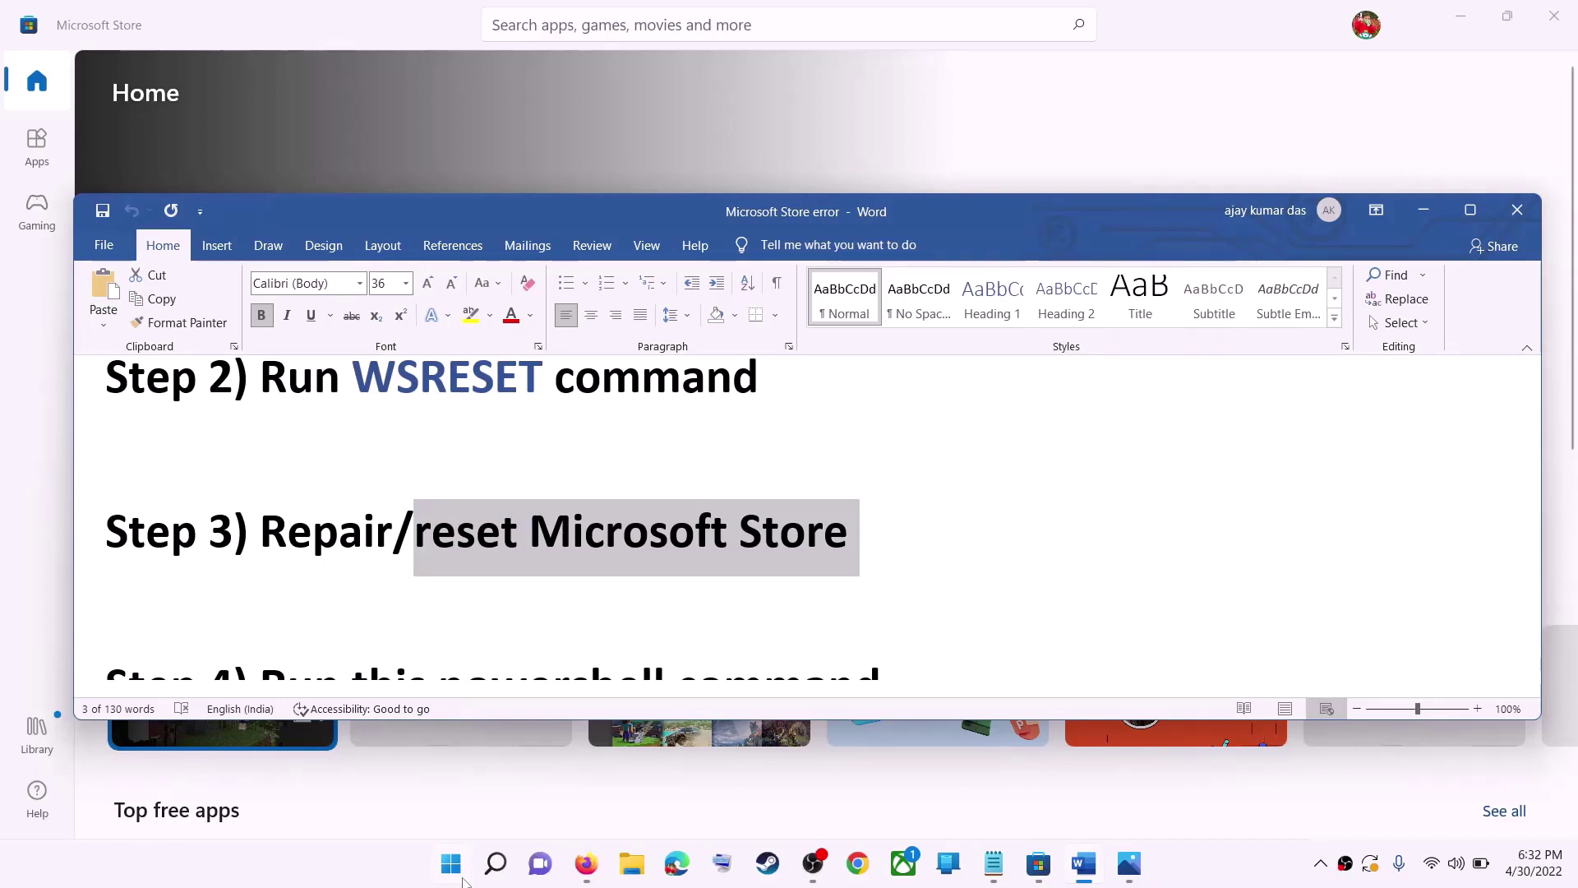
click(458, 873)
text(store)
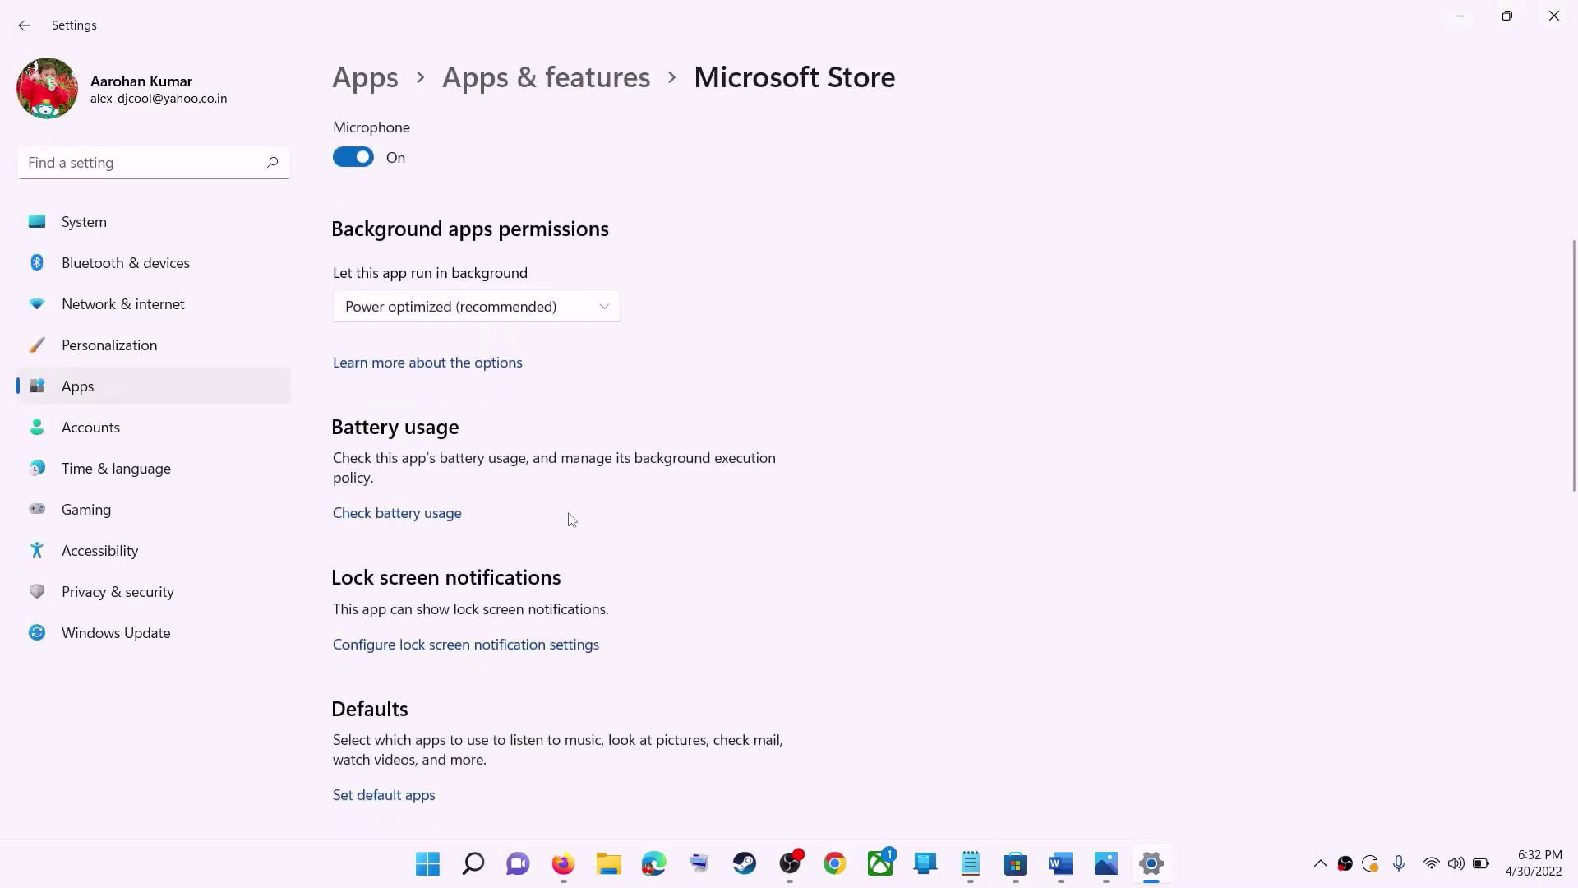
- Repair the Microsoft Store app, then reset it and confirm deleting its data
scroll(567, 518, down, 5)
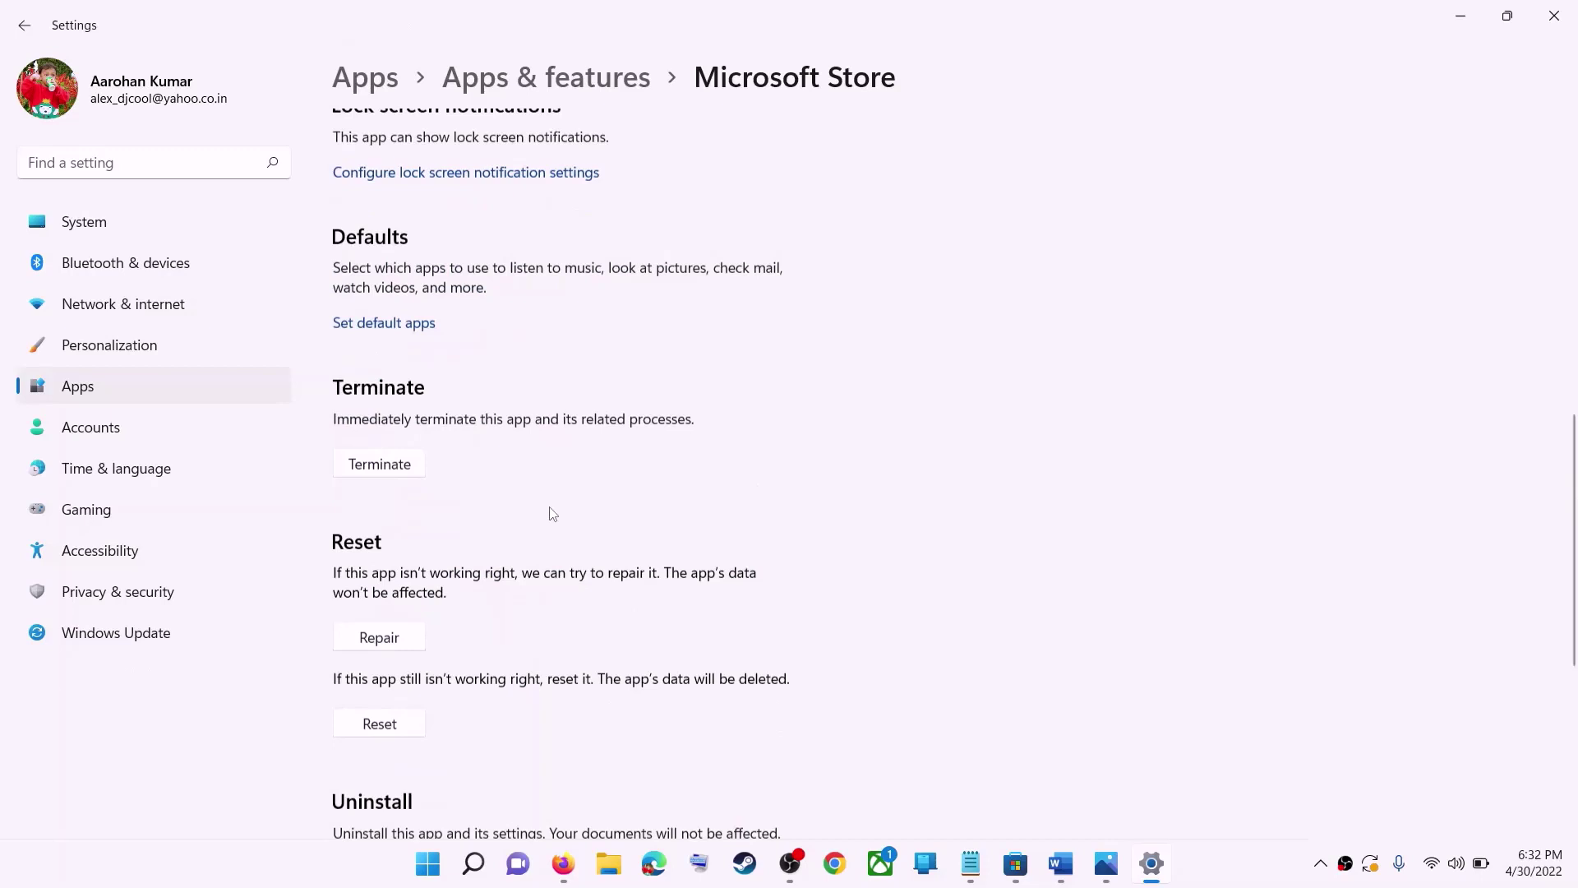
scroll(552, 513, down, 3)
click(379, 404)
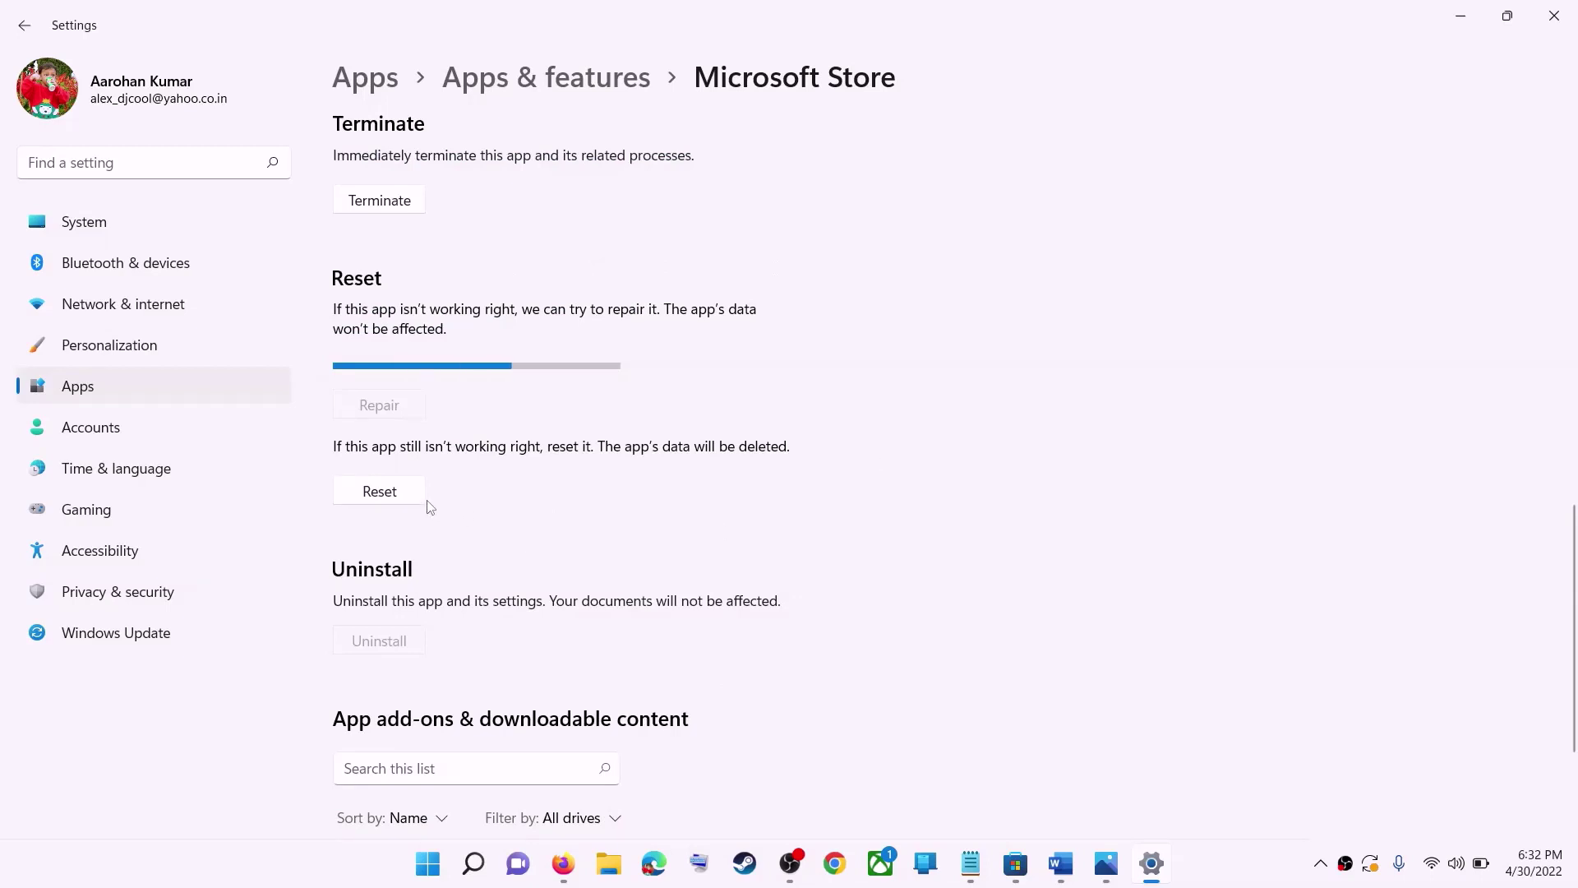
click(396, 498)
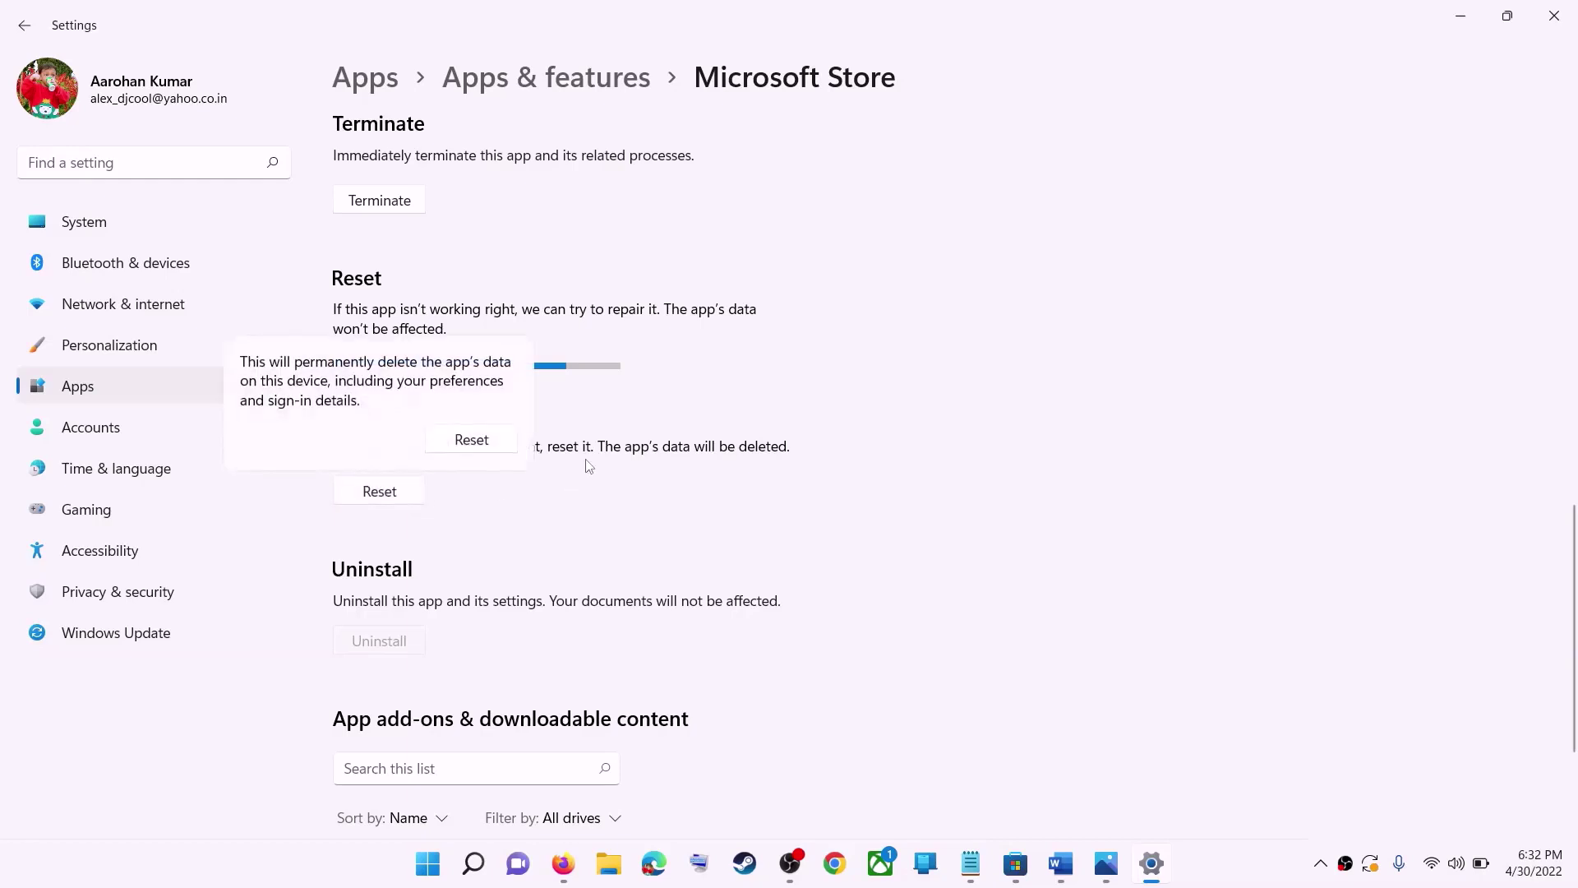
click(473, 442)
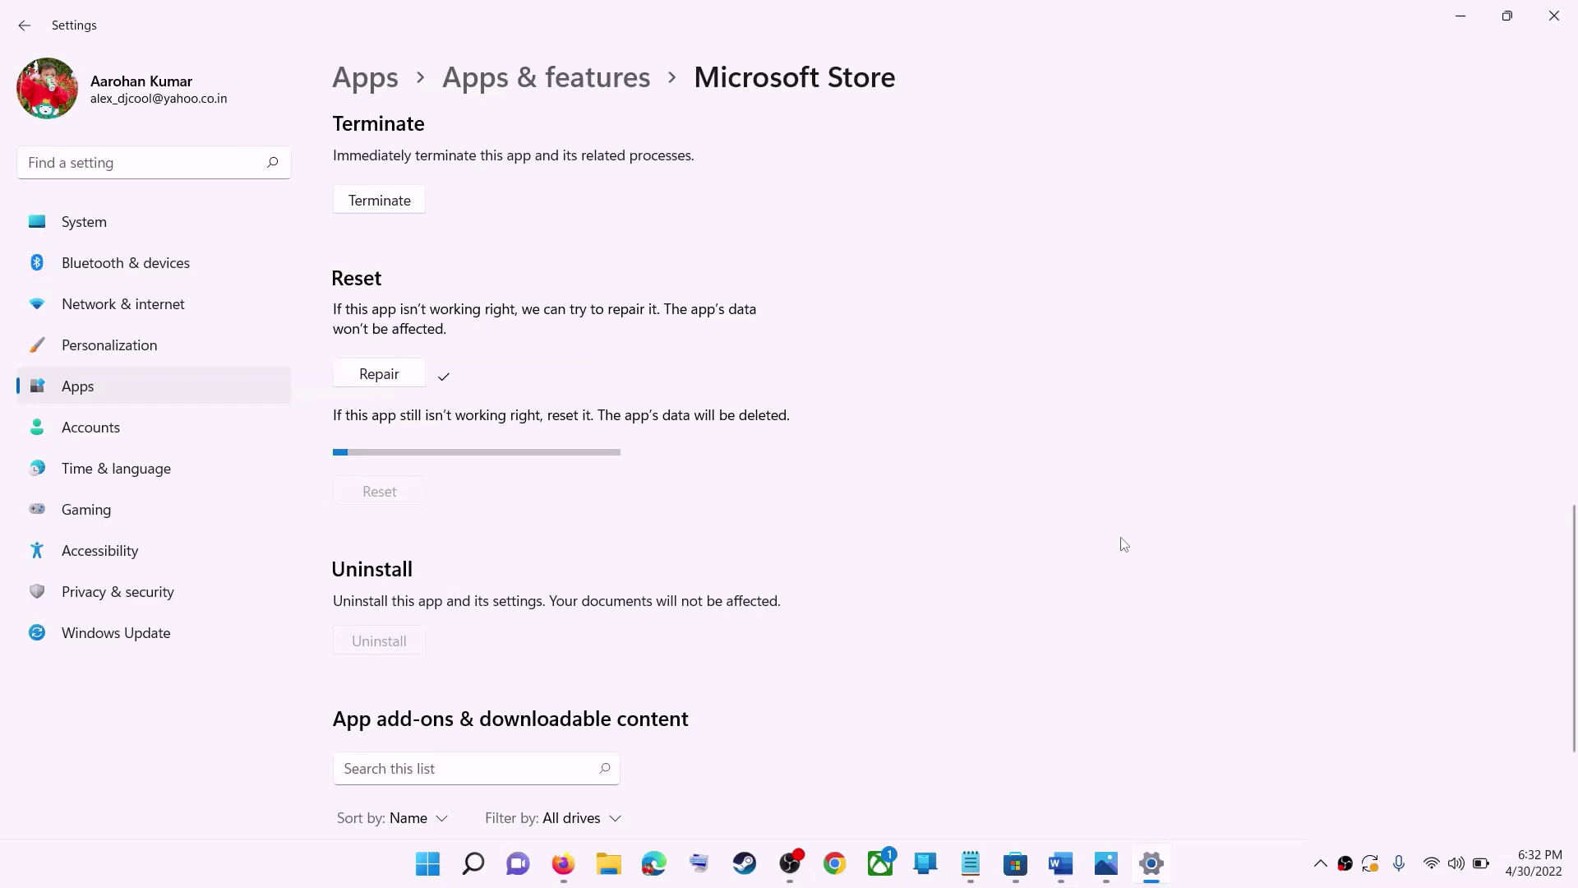
- Copy the complete Get-AppxPackage -AllUsers command under Step 4 of the Word document
click(1061, 863)
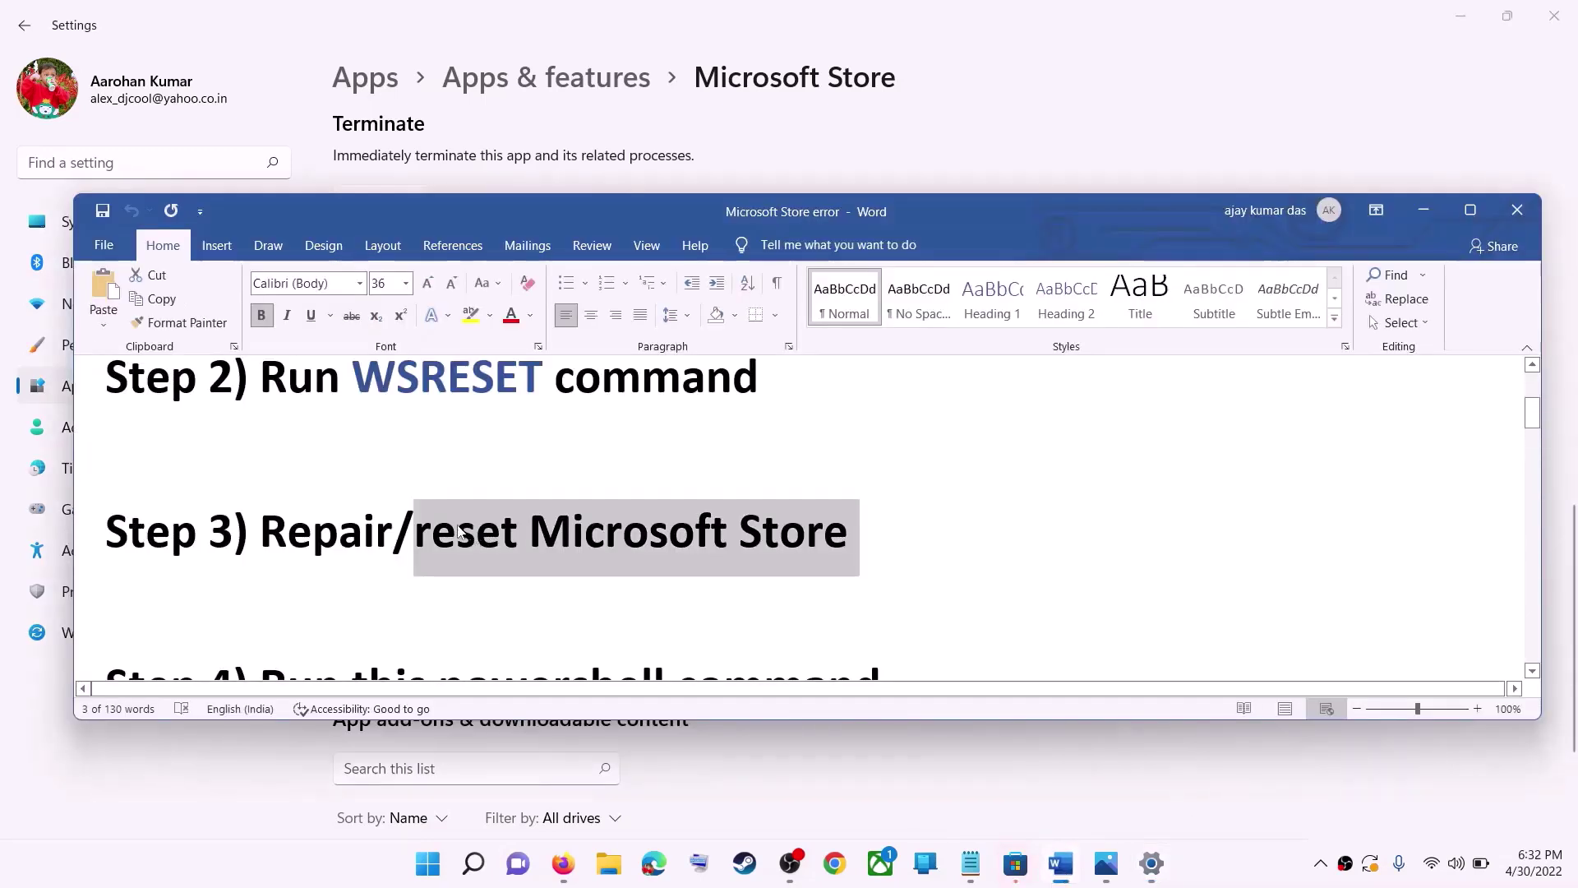
scroll(388, 539, down, 2)
scroll(392, 541, down, 3)
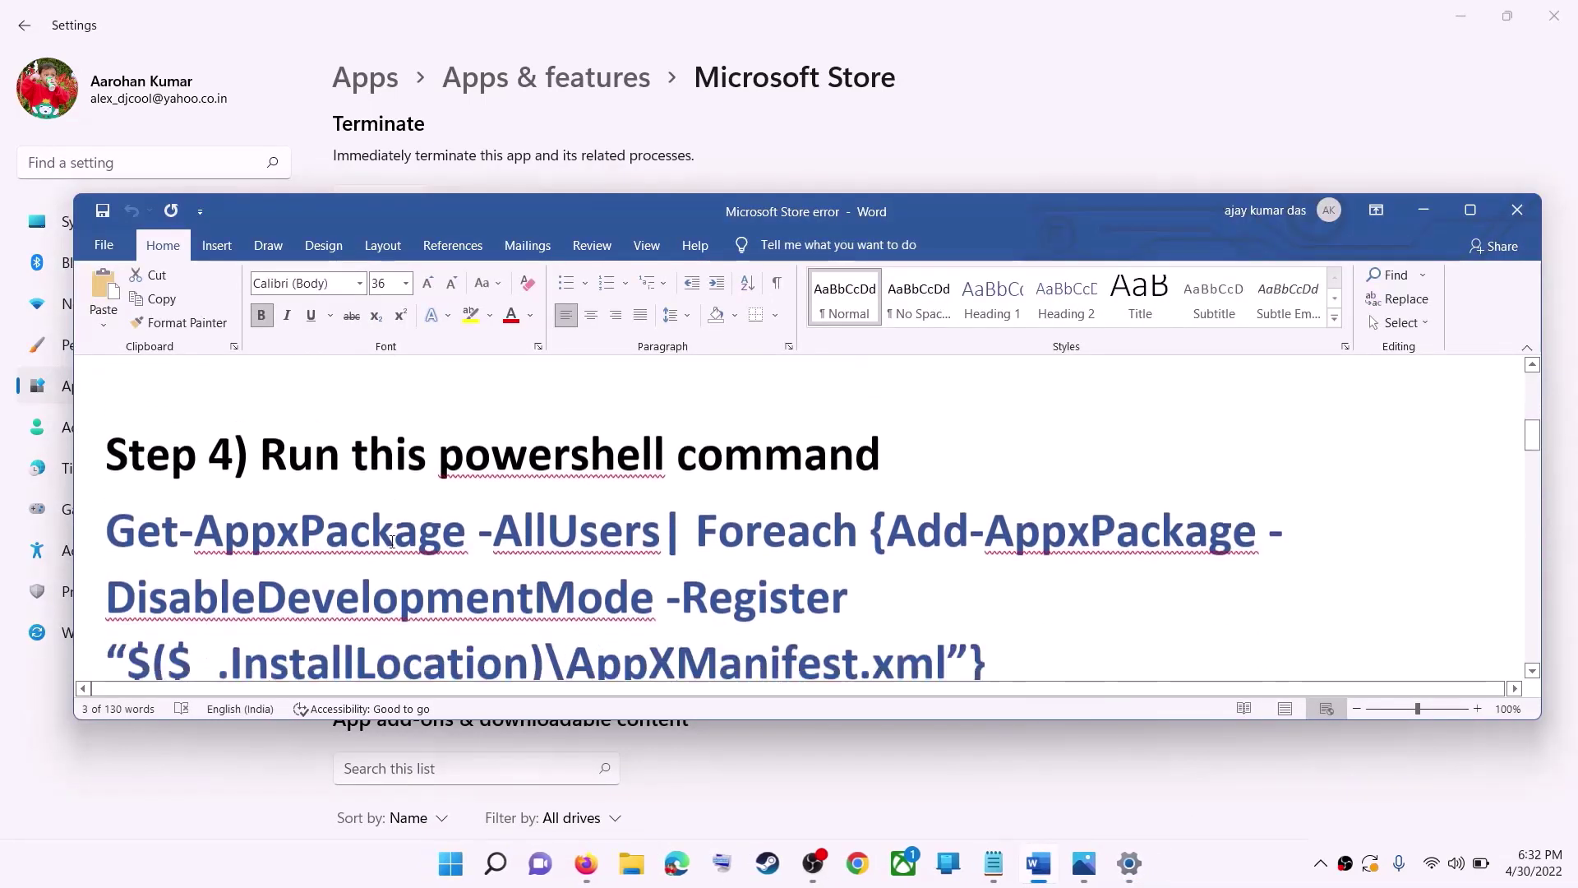
scroll(958, 582, down, 1)
drag(963, 592, 232, 501)
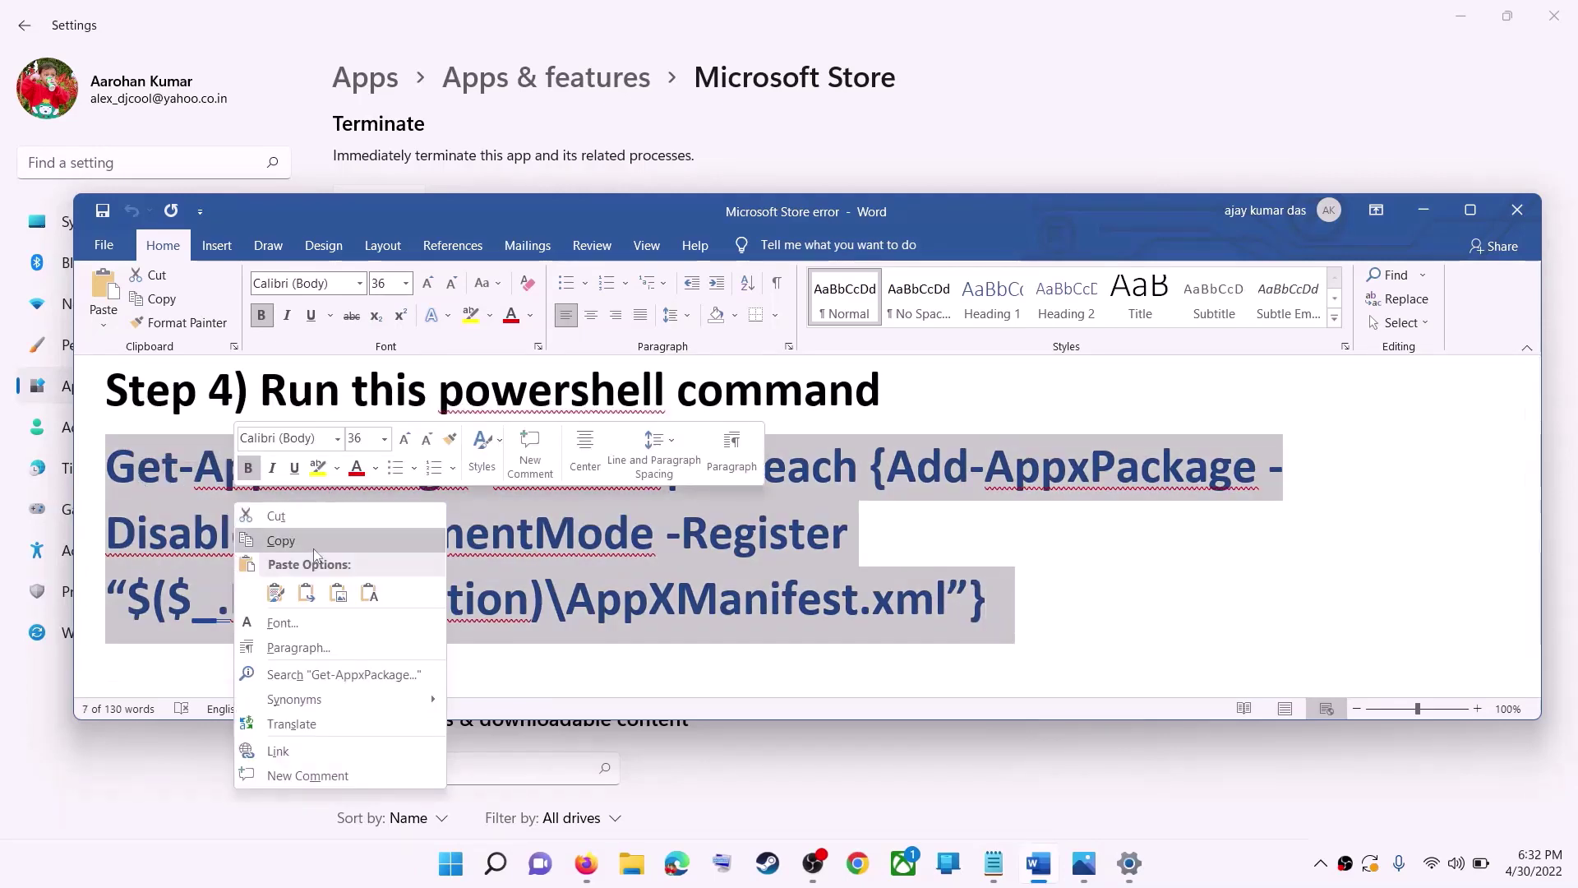
click(284, 538)
- Search Windows for "powershell" and run Windows PowerShell as administrator, approving the elevation request
click(450, 863)
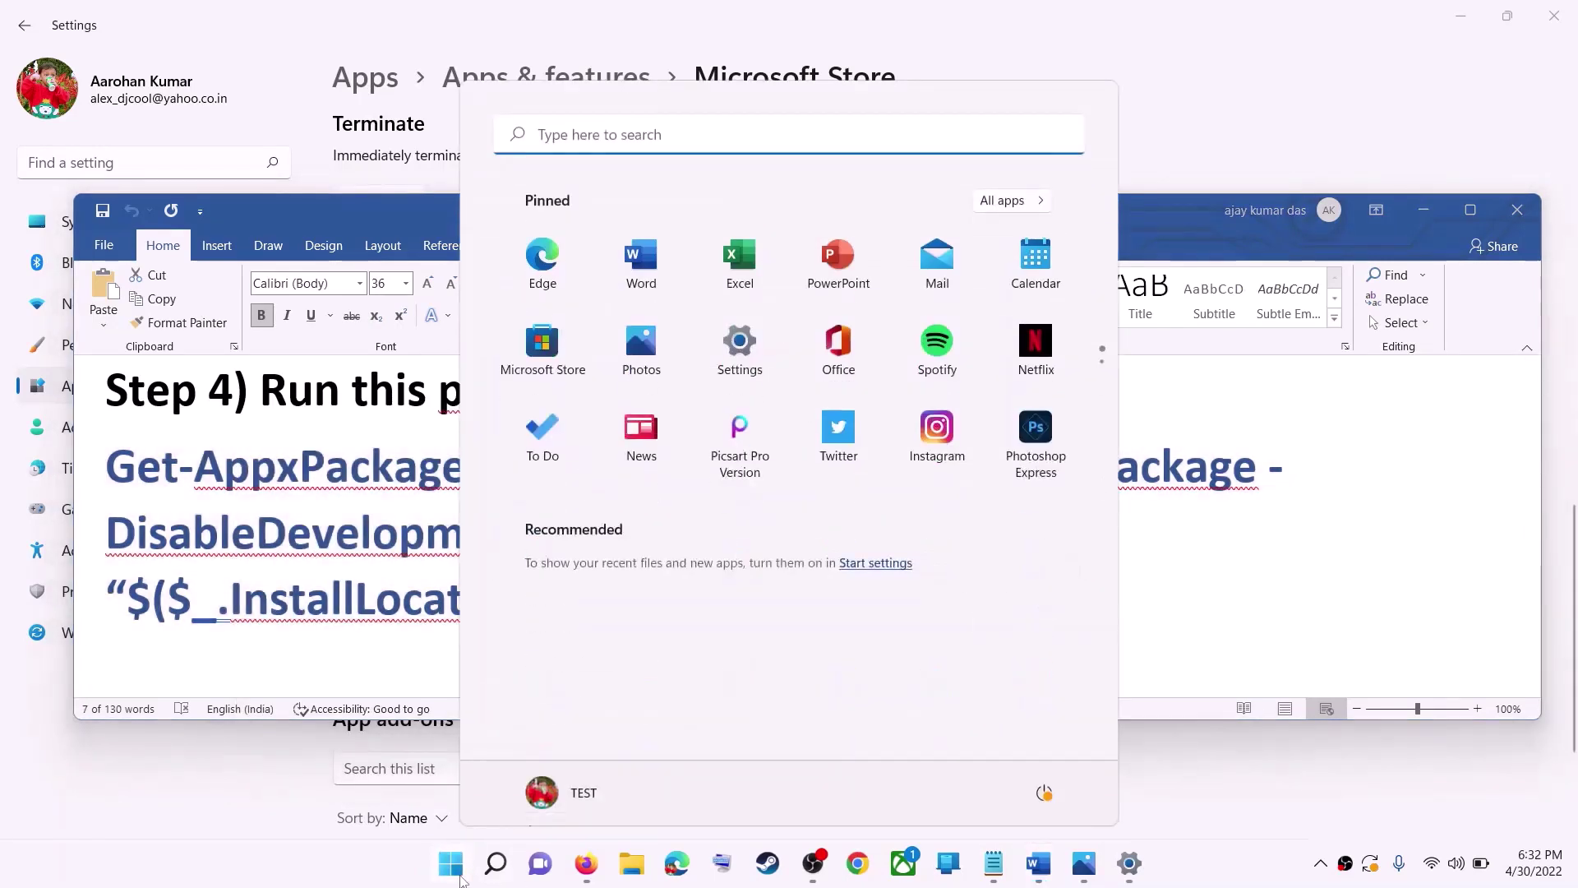
text(powers)
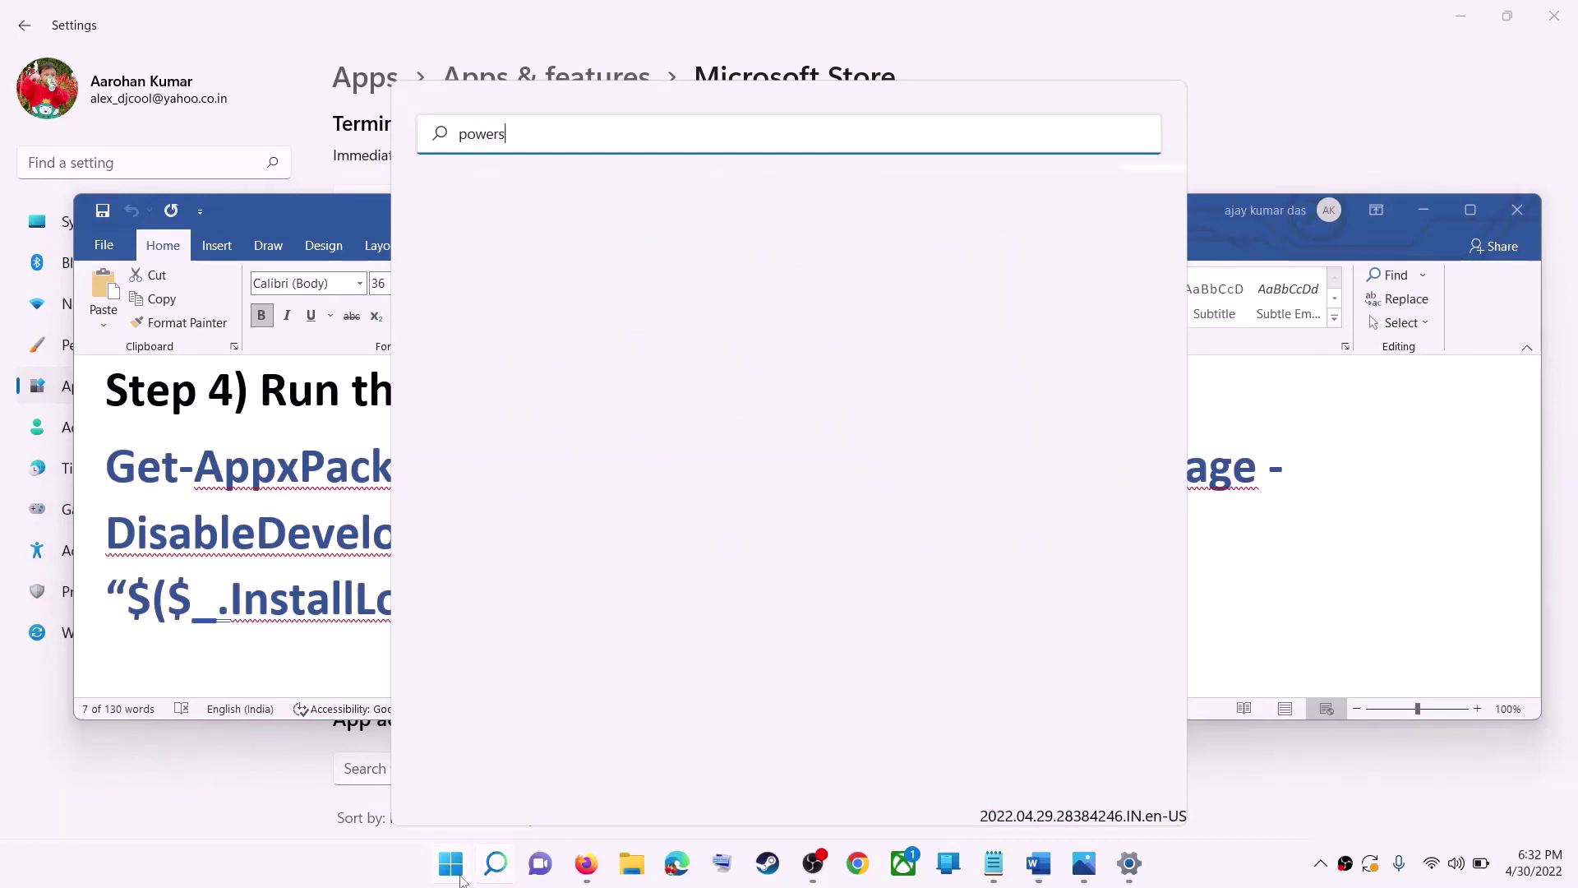
text(hell)
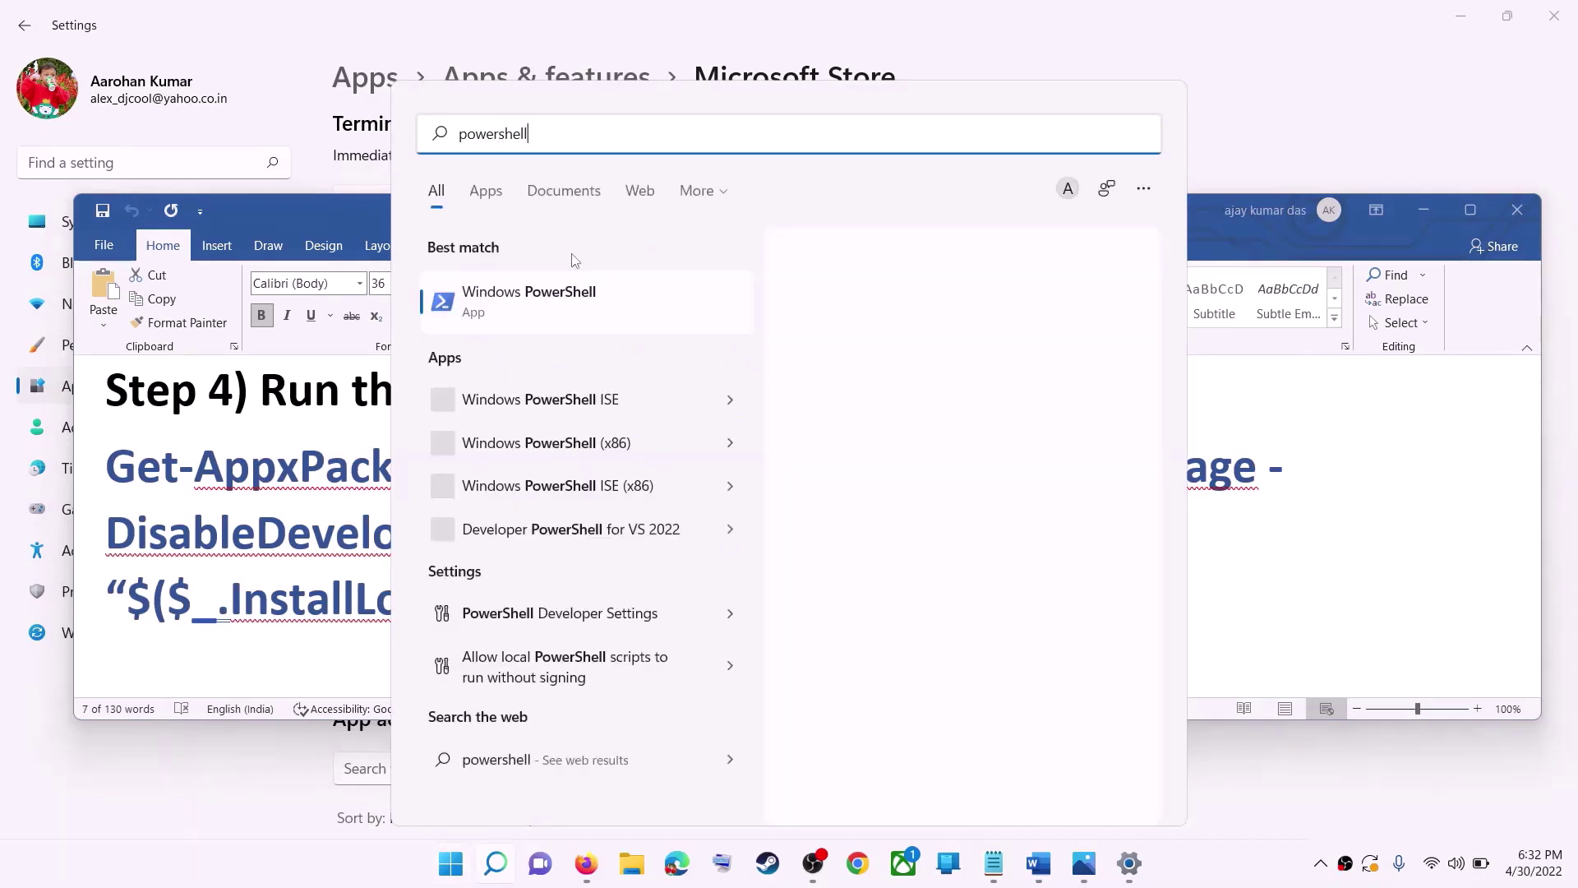
right_click(546, 310)
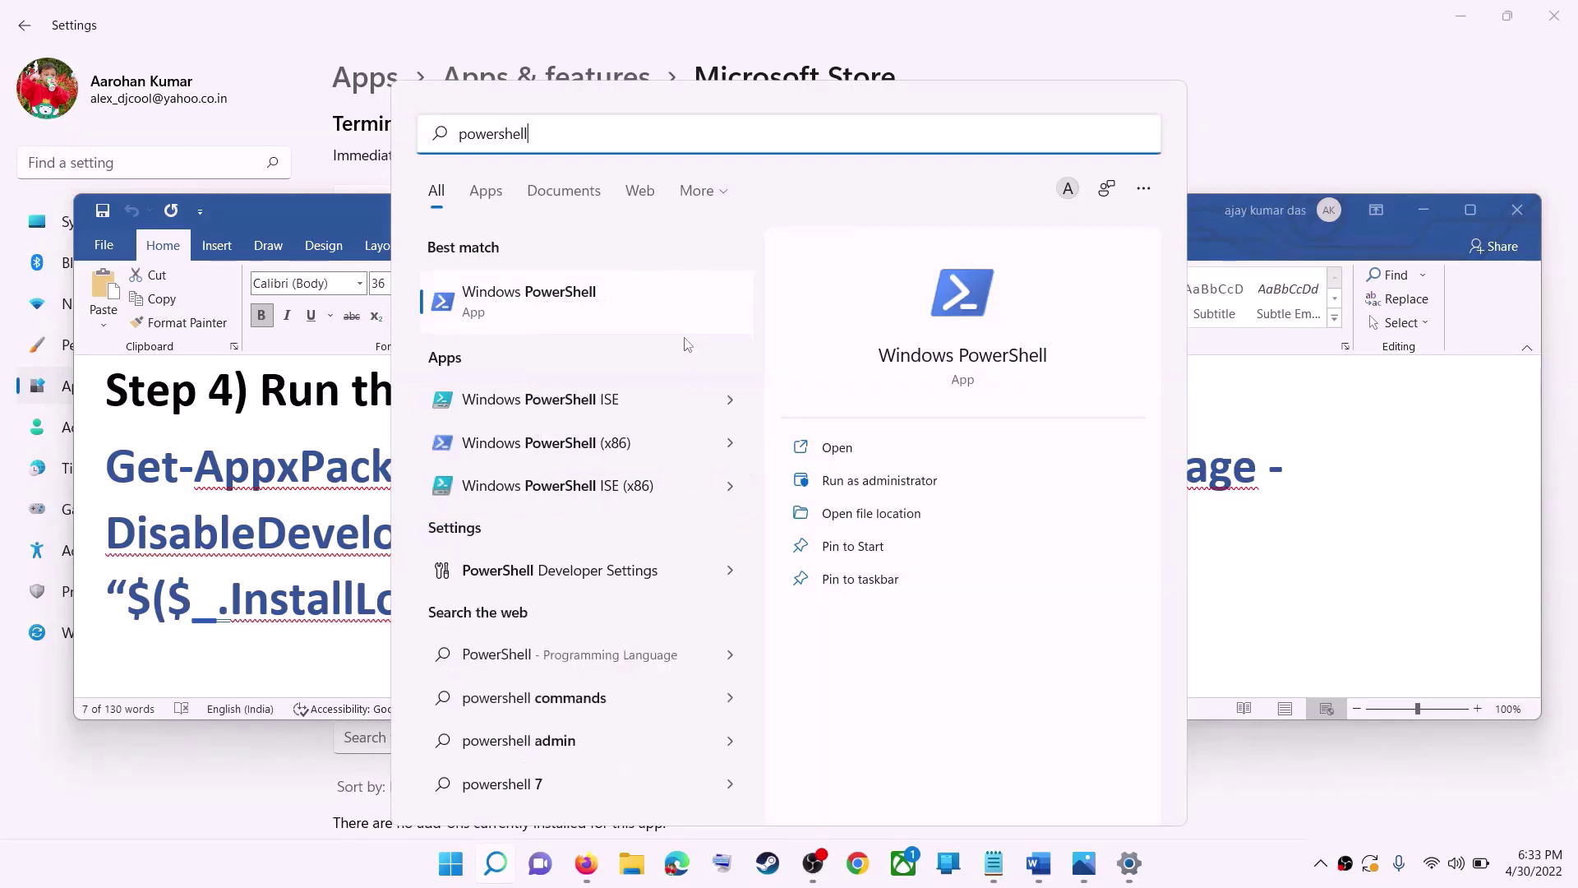
right_click(621, 313)
click(677, 331)
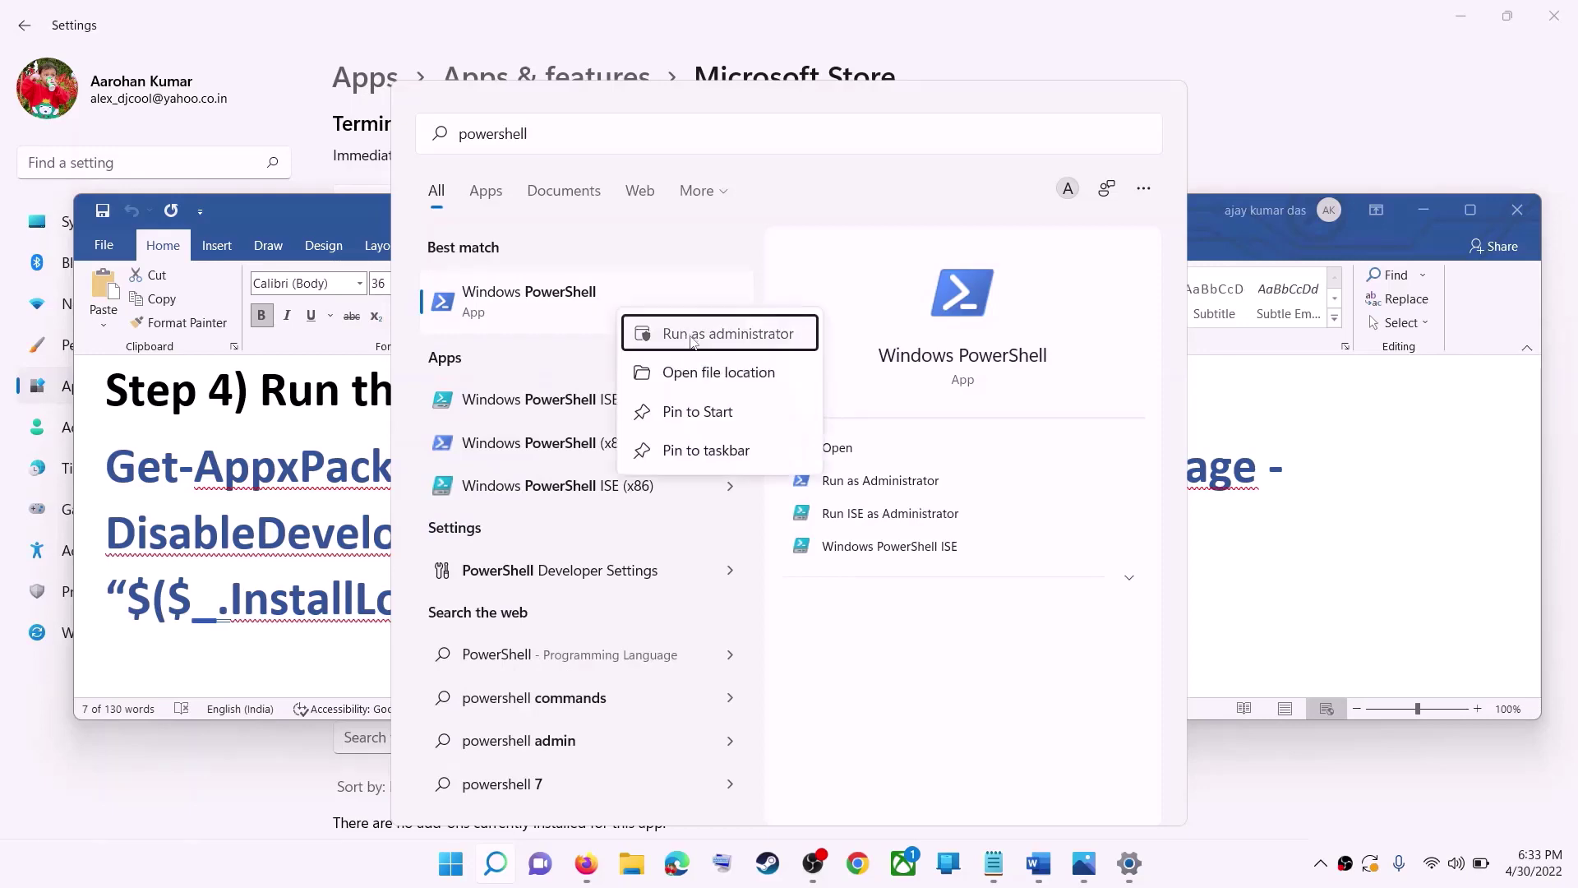
click(689, 587)
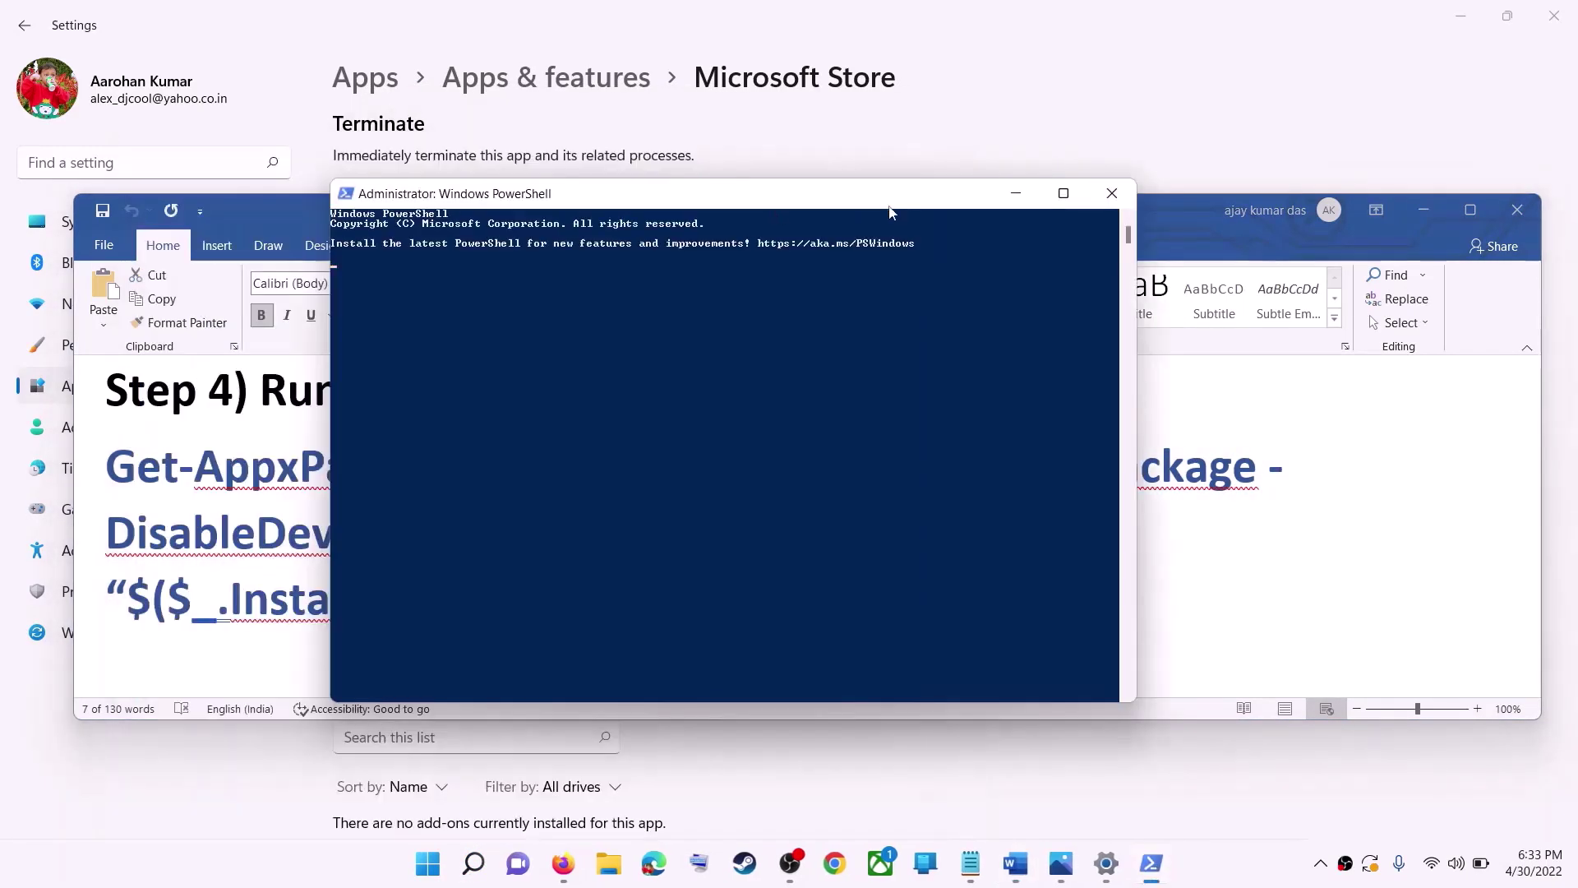
- Run the copied Get-AppxPackage -AllUsers command in the administrator PowerShell, and close PowerShell once it has been processed
right_click(889, 213)
key(Return)
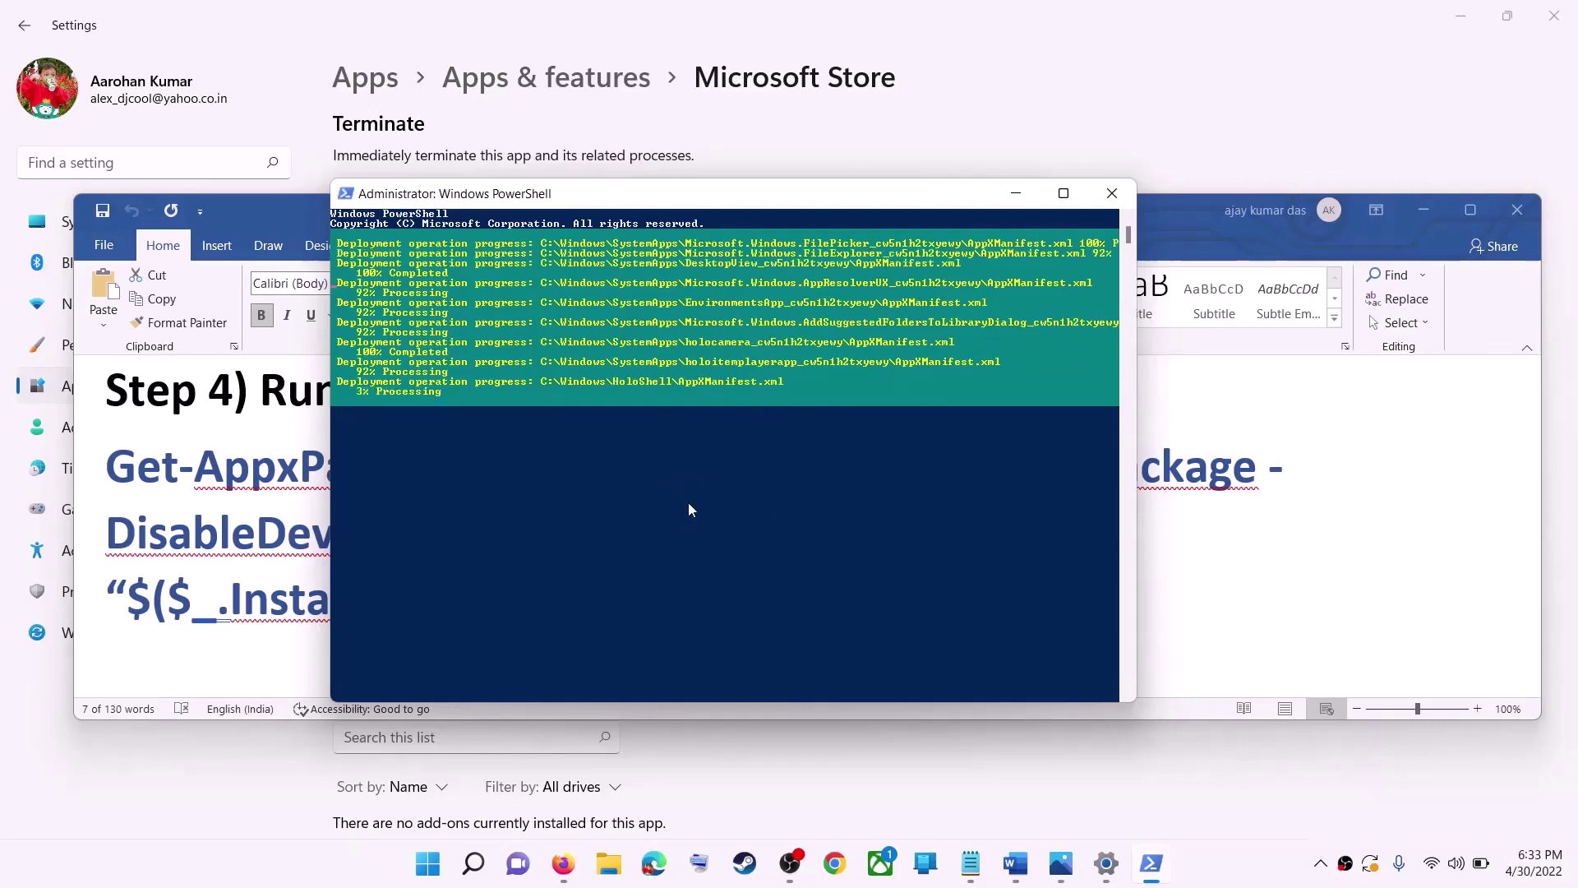
click(1231, 867)
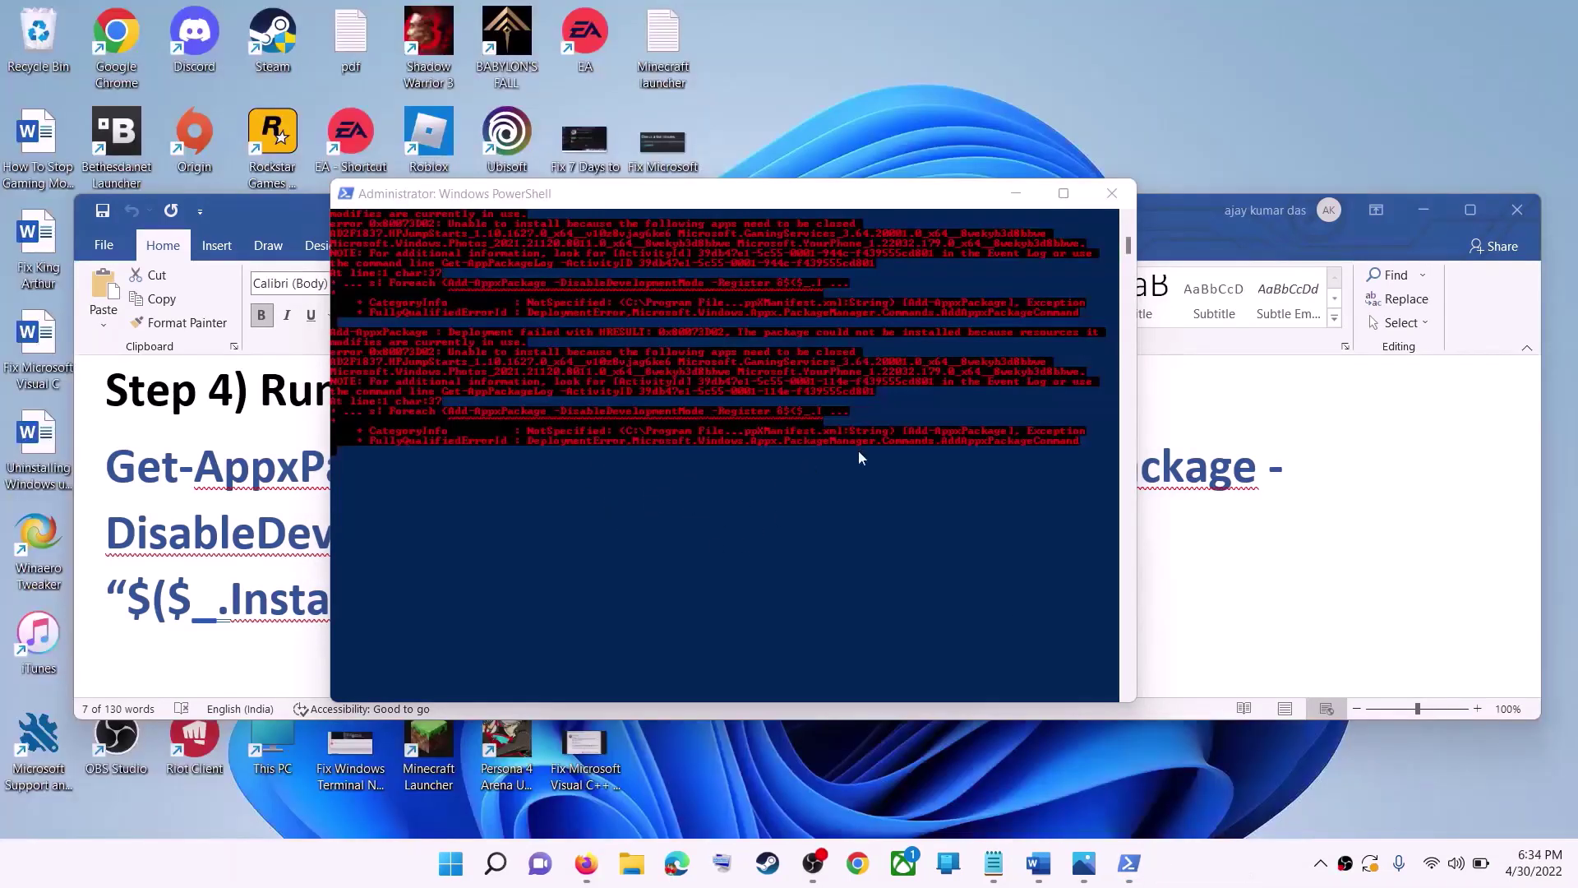
click(1108, 198)
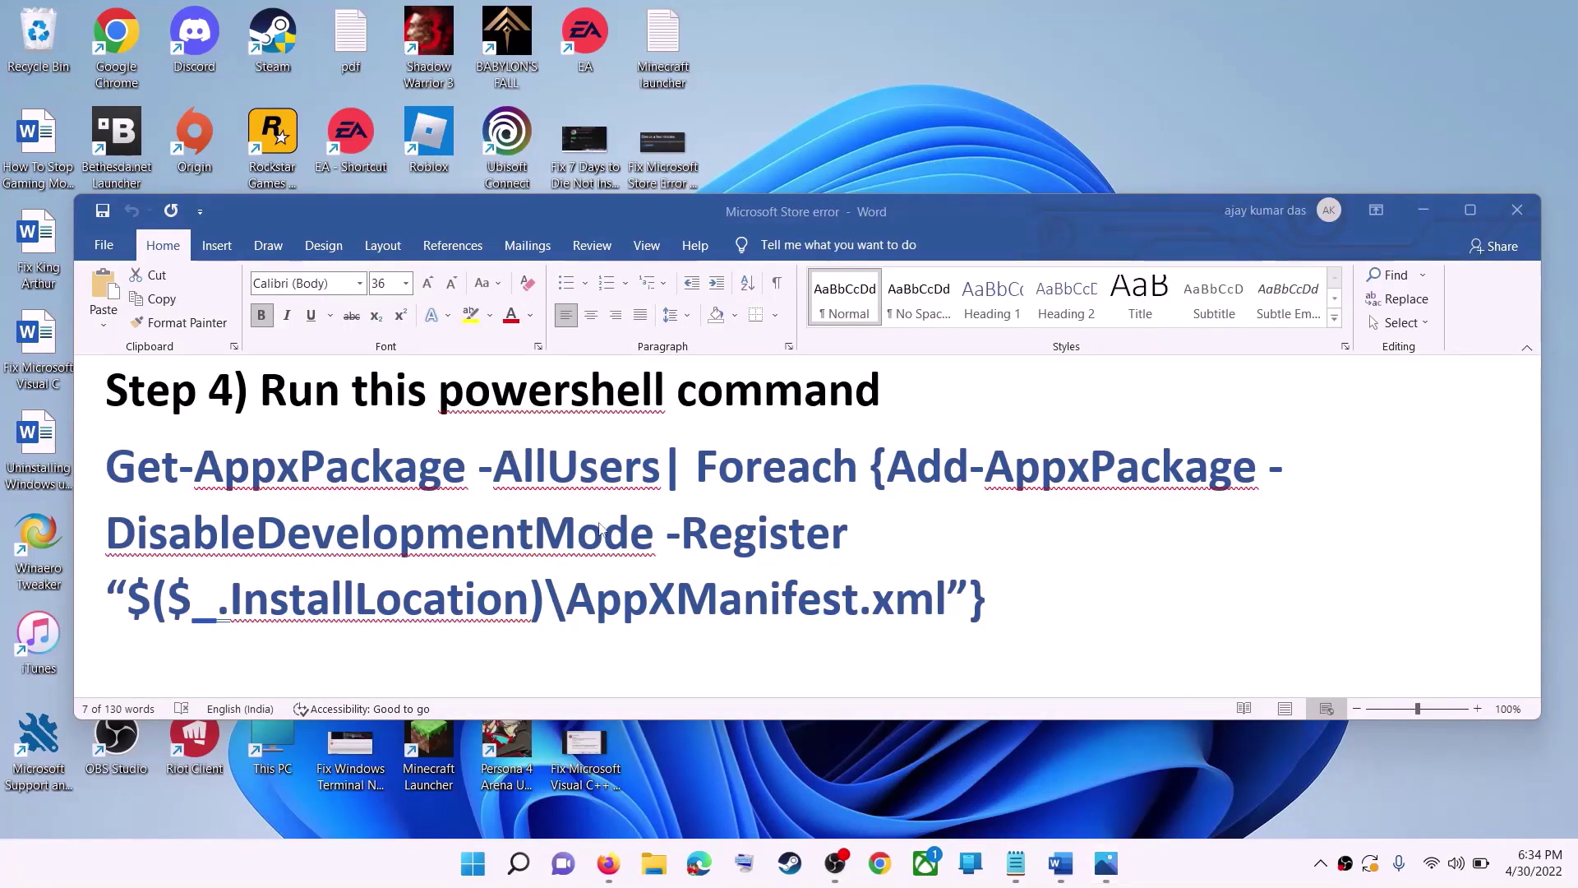
- Review Step 5 about deleting the Store's local cache in the Word document, then open the Windows (C:) drive in File Explorer
scroll(658, 523, down, 4)
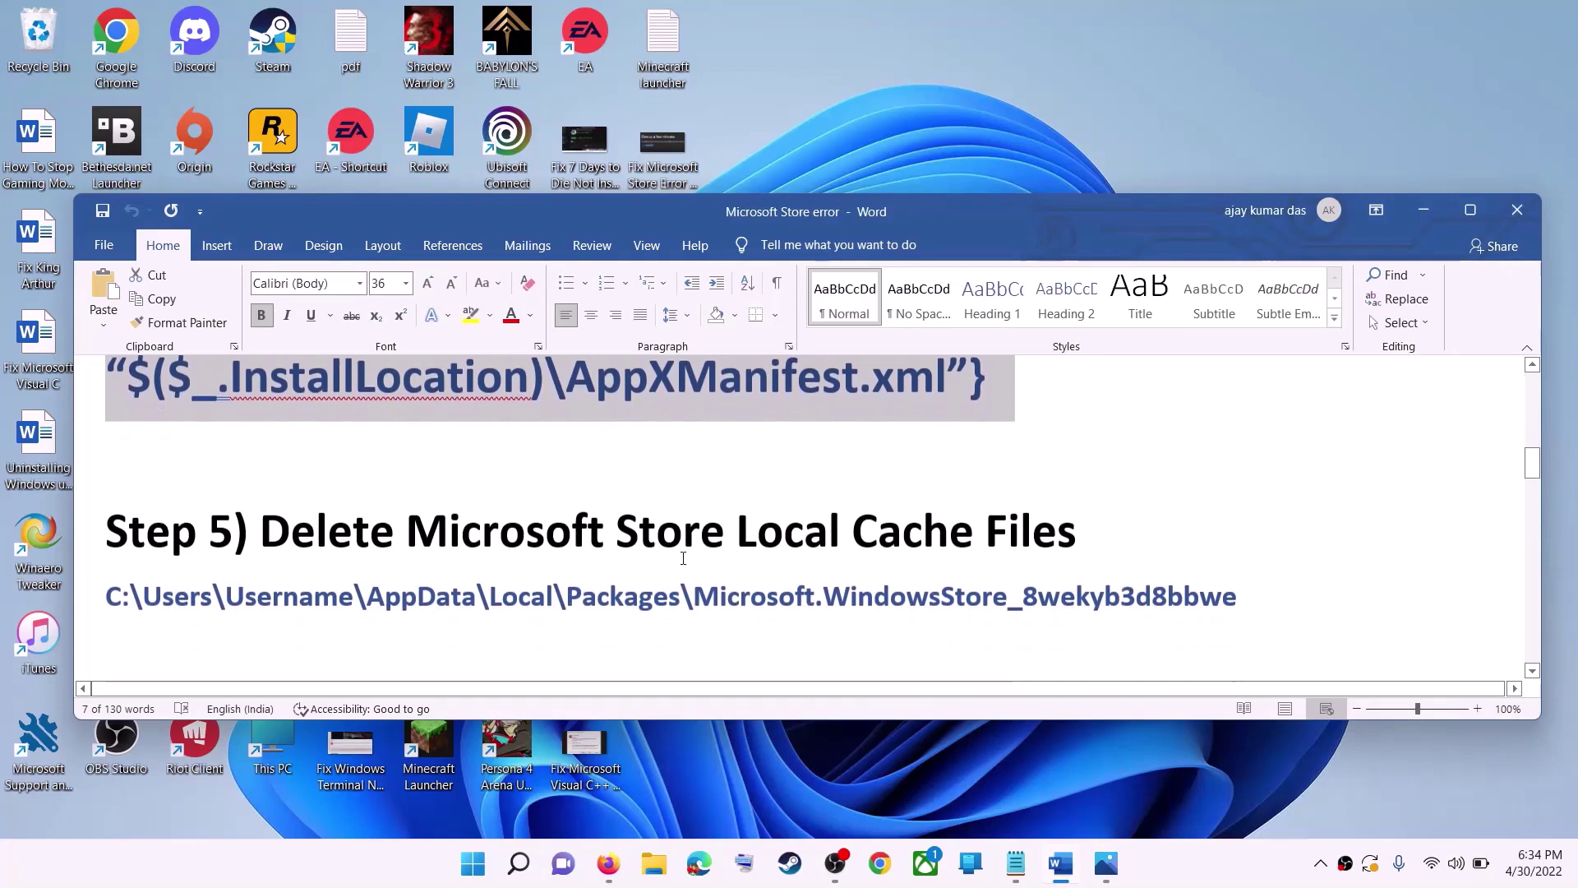
scroll(662, 523, up, 1)
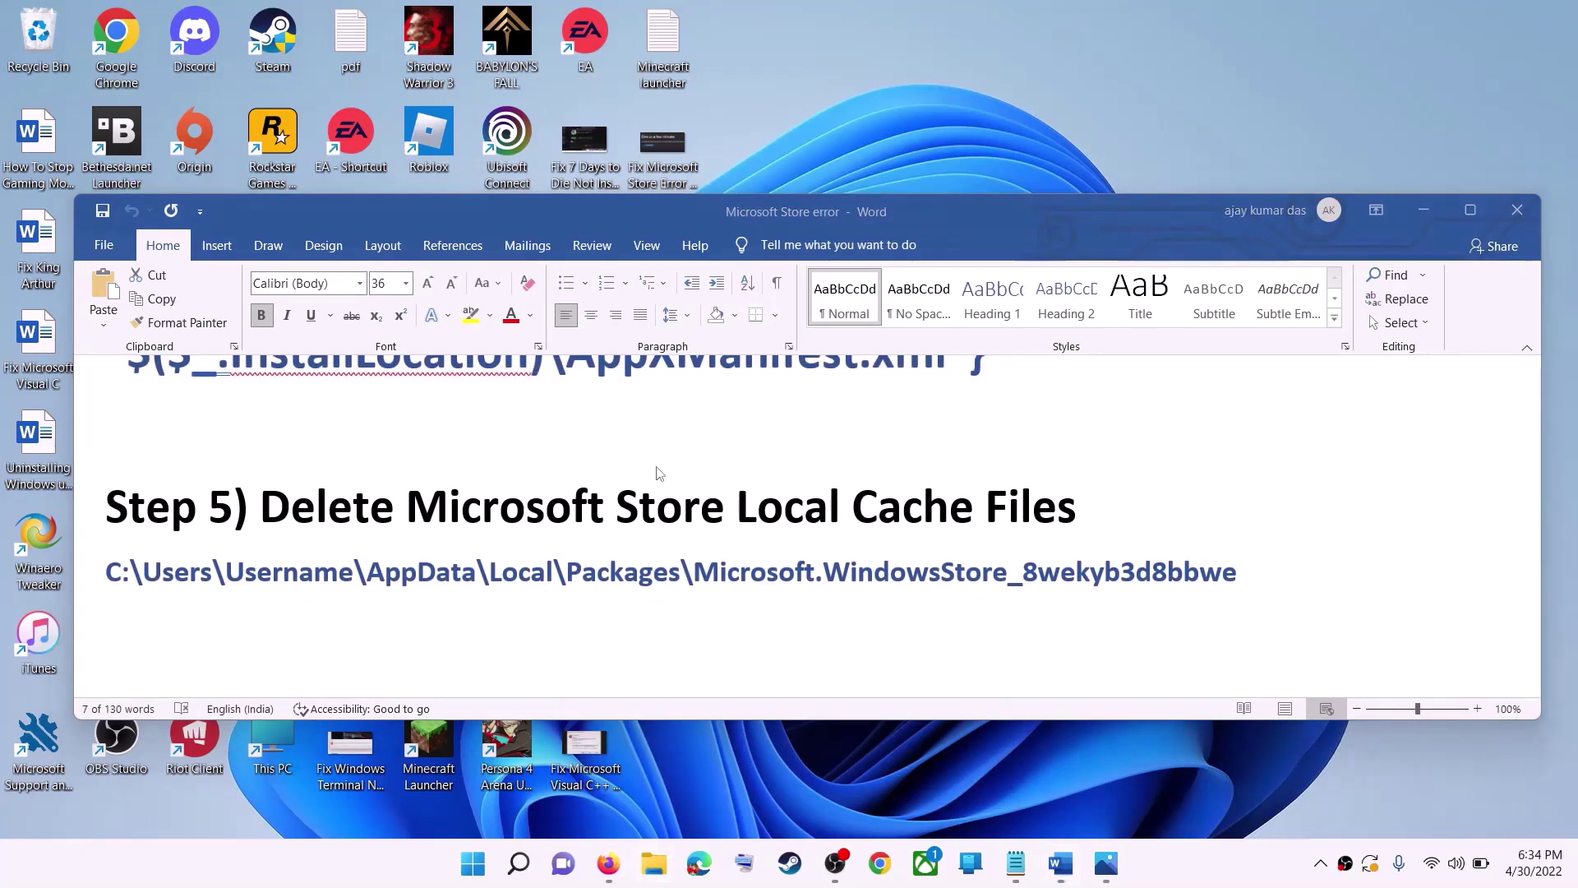
click(652, 873)
click(115, 370)
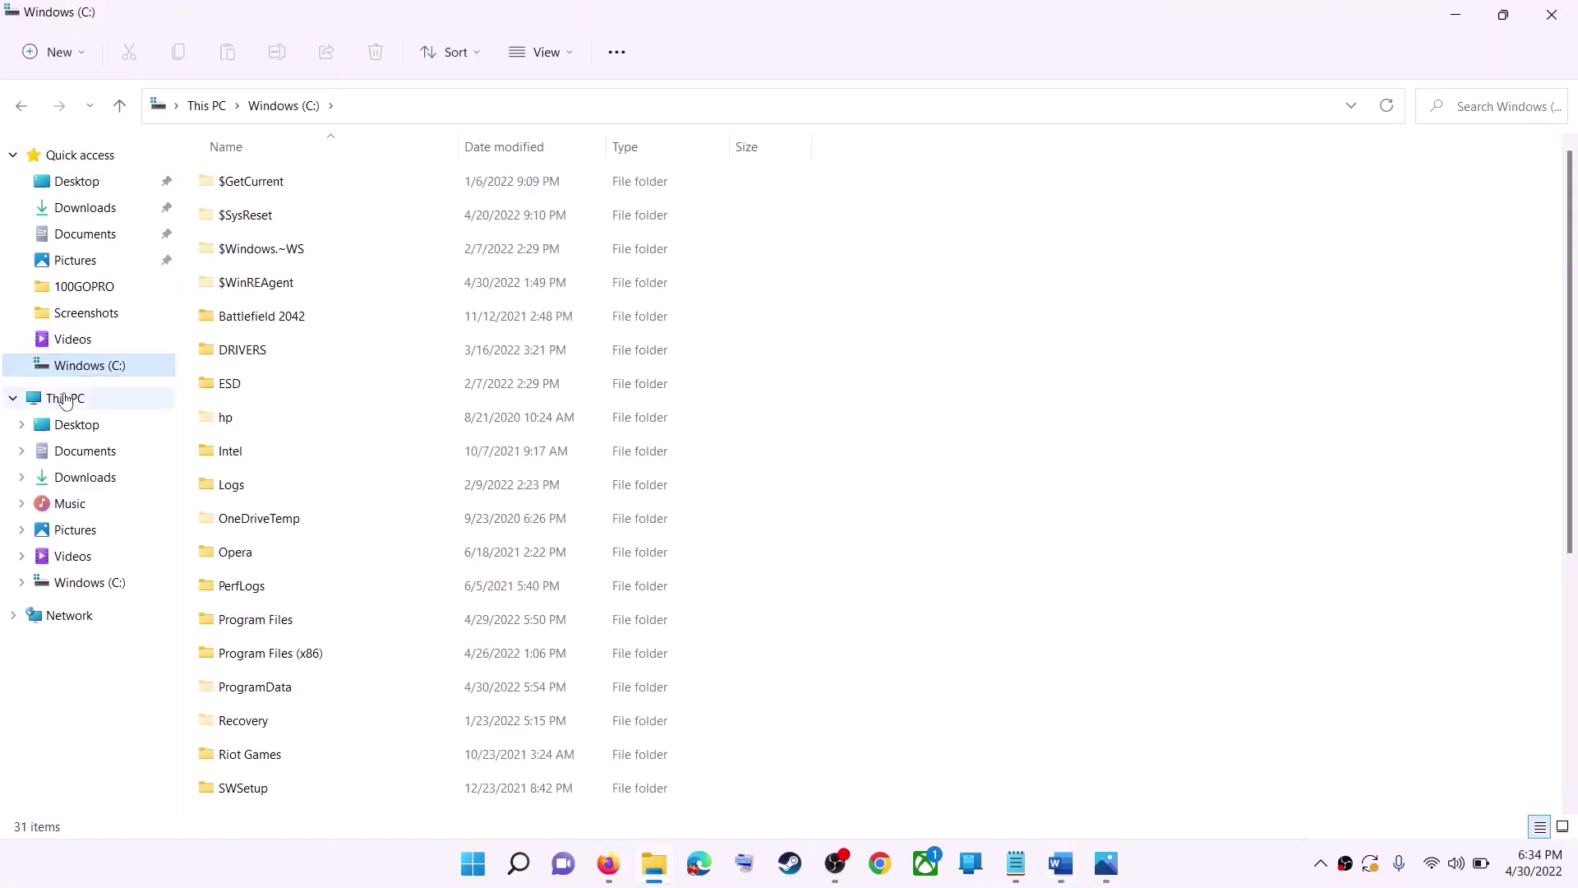
click(66, 398)
click(362, 351)
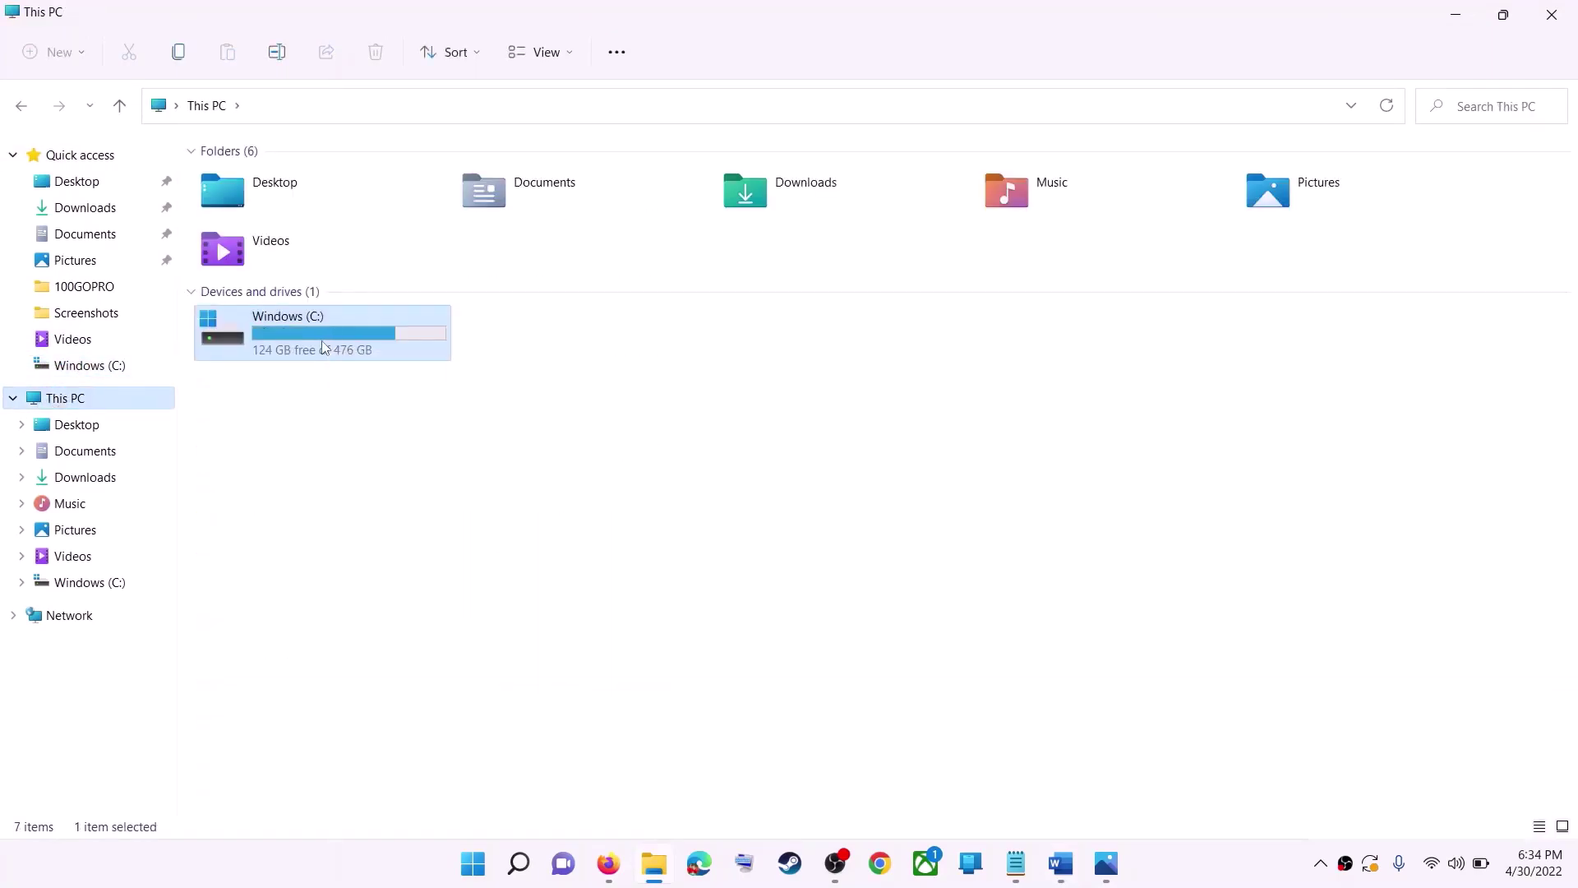
double_click(323, 347)
- Open the Users folder on the C: drive and go into the current user's profile folder
scroll(383, 550, down, 4)
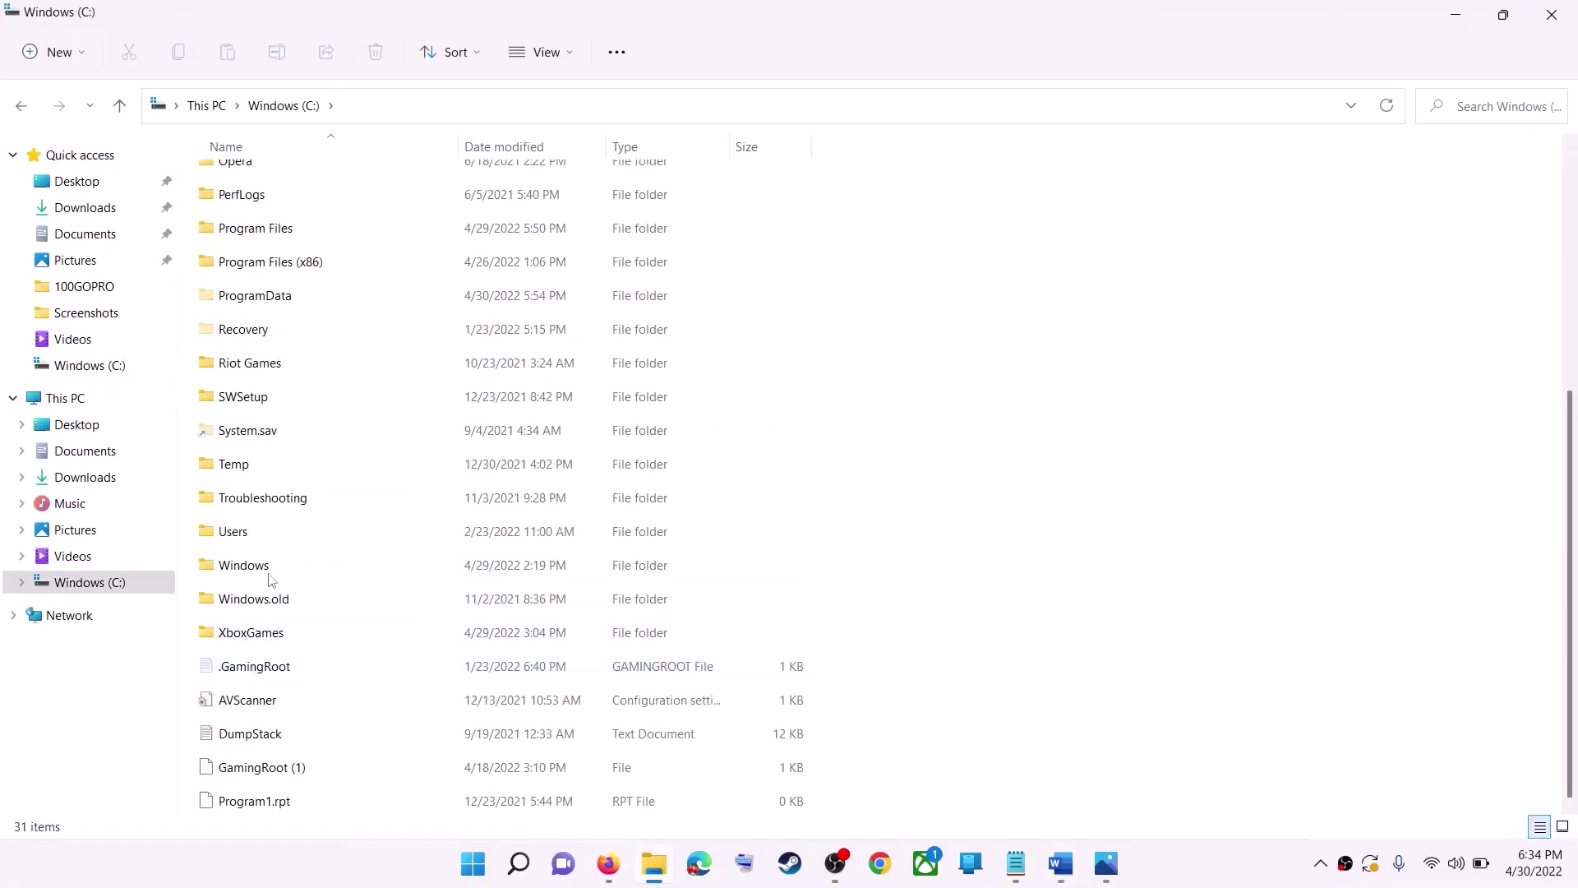
click(251, 541)
double_click(274, 532)
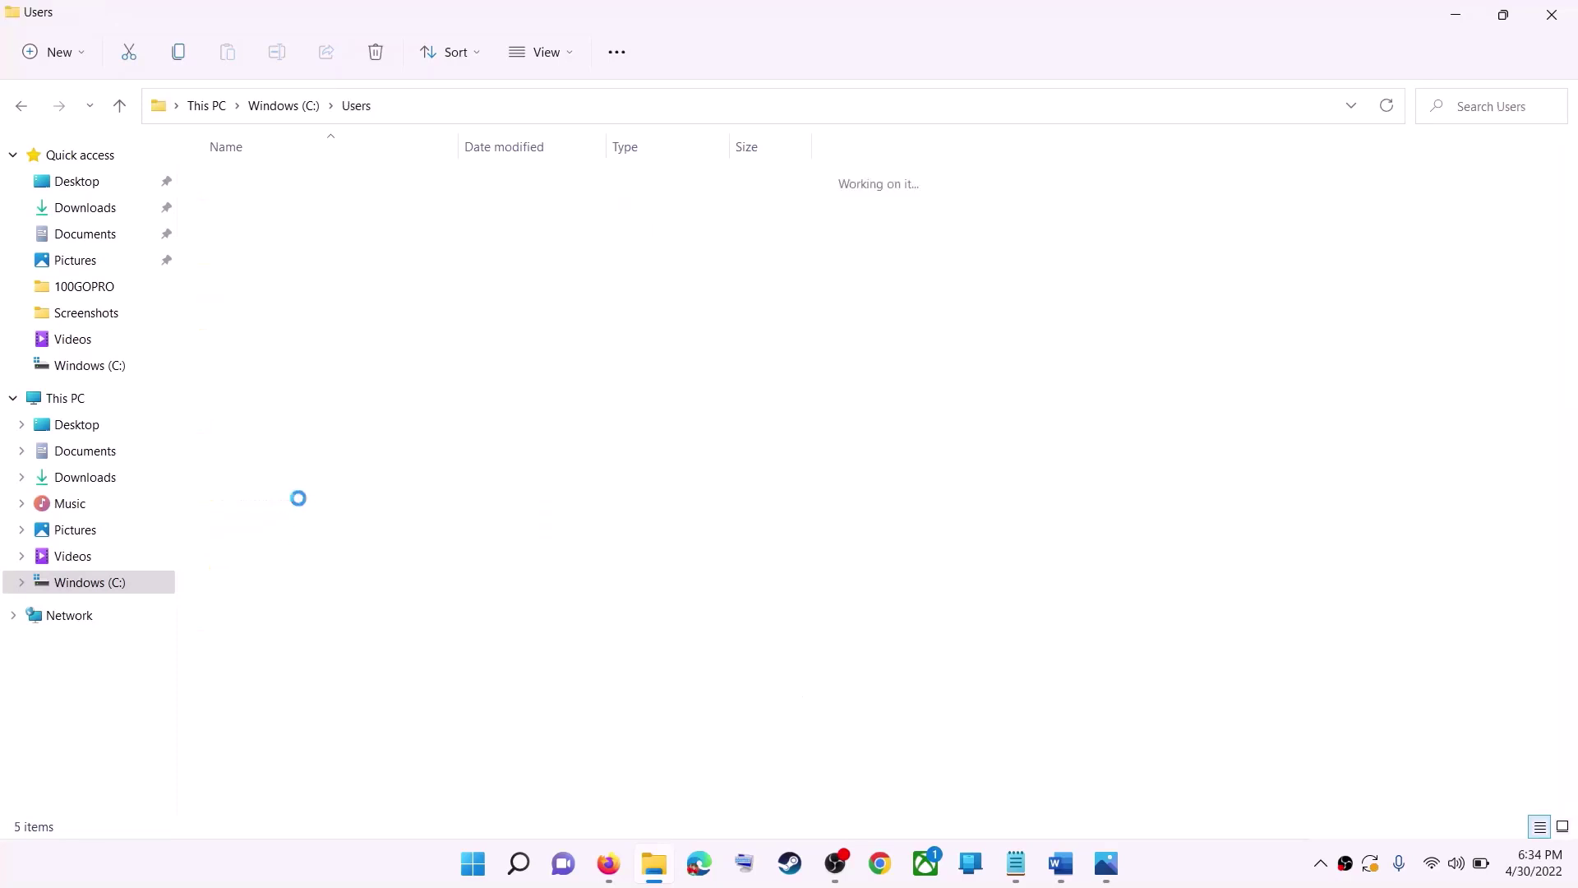
click(277, 322)
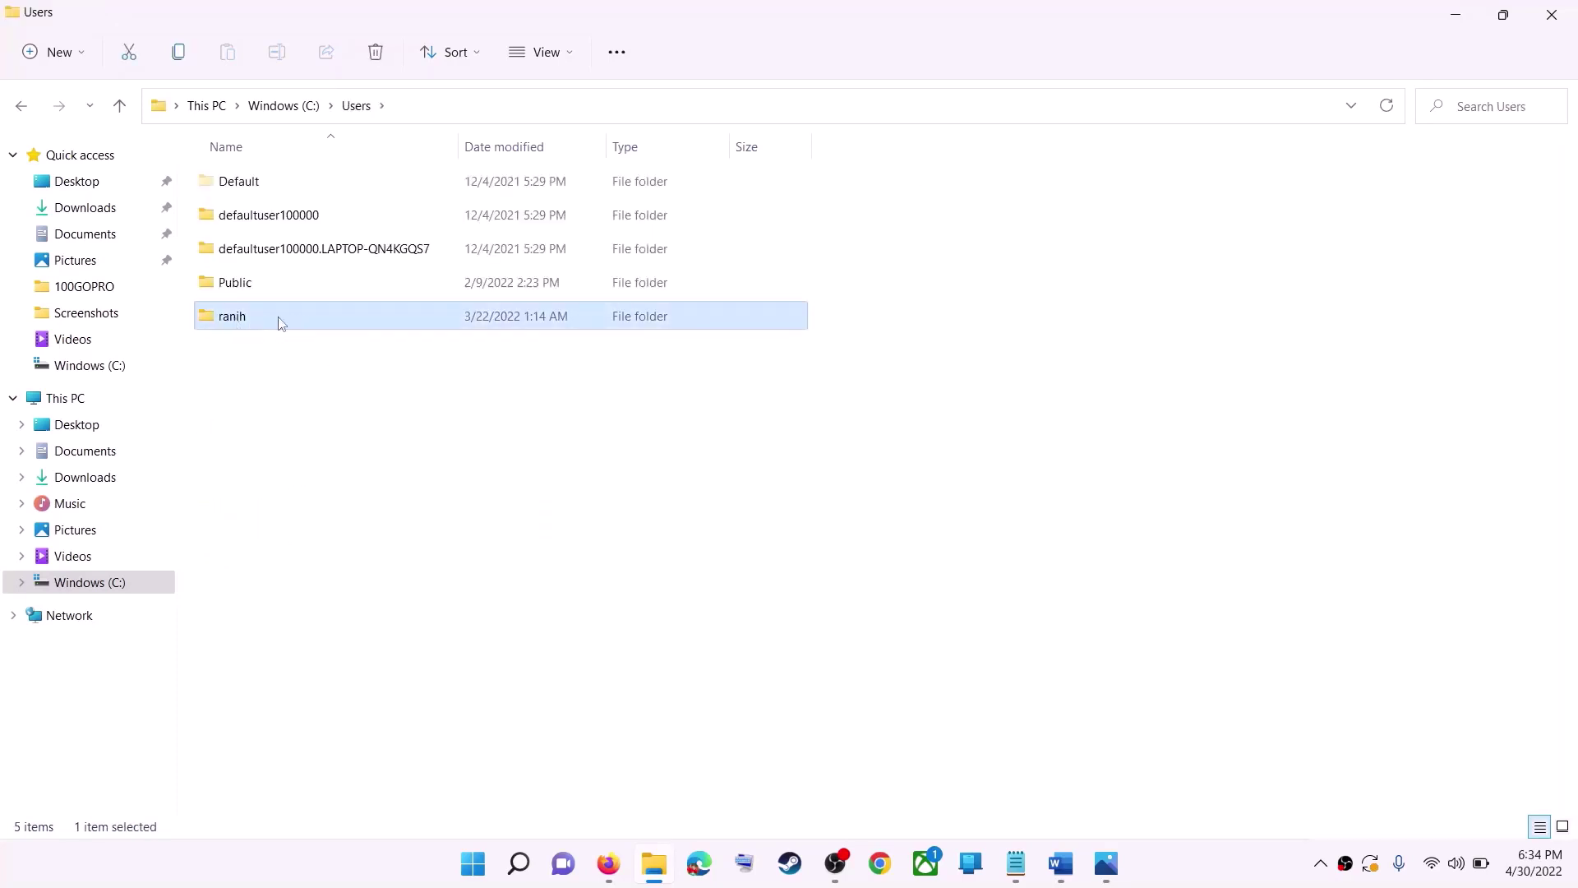
double_click(277, 322)
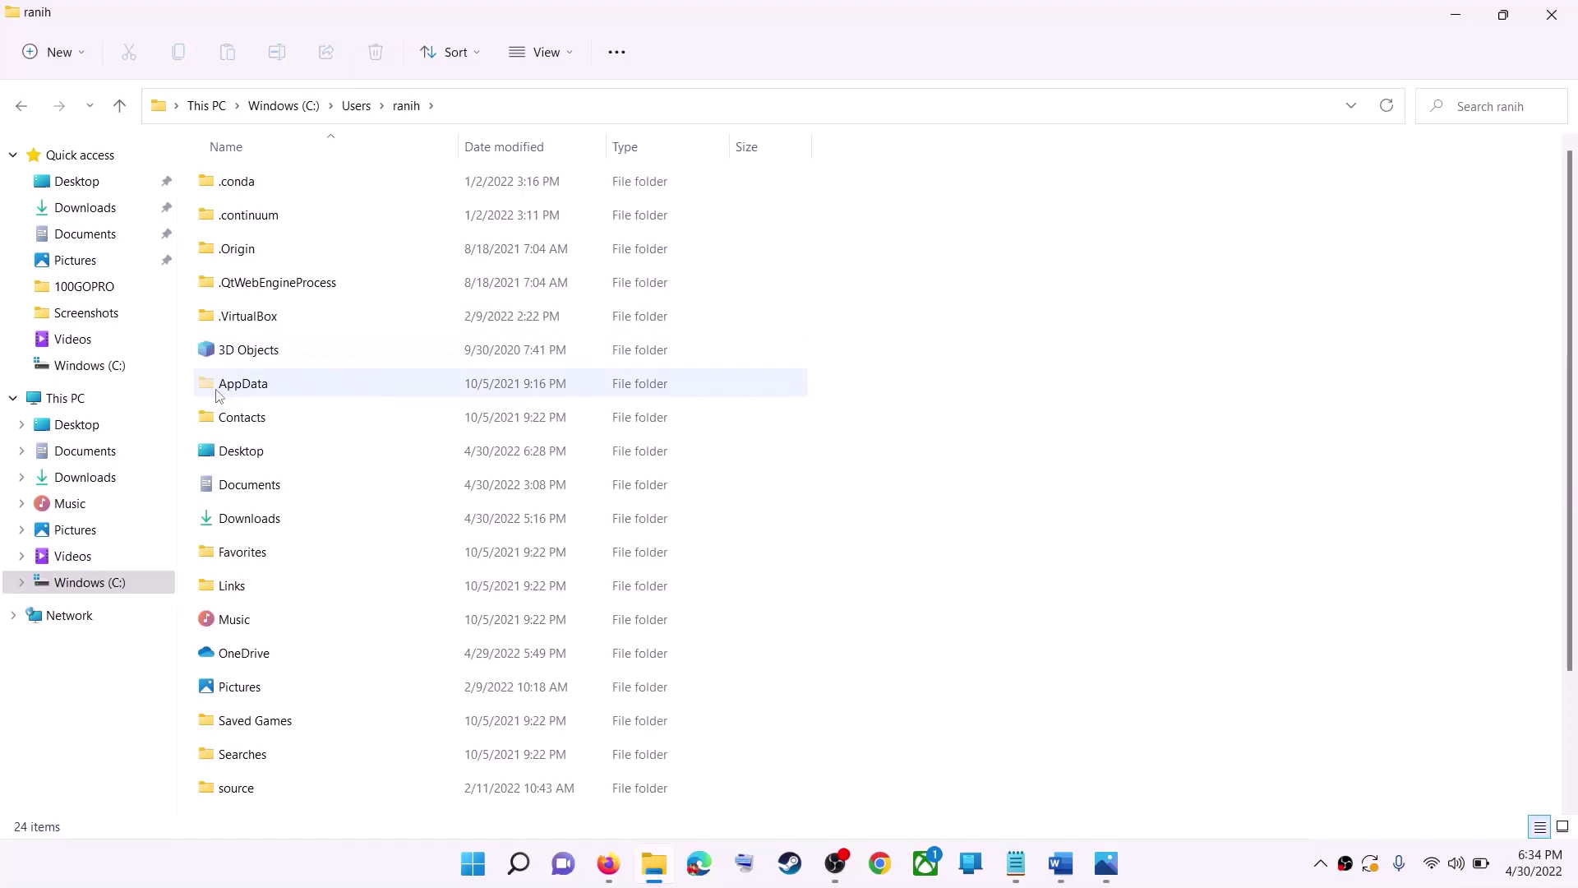
- Check in File Explorer's view options whether hidden items are shown, so that the AppData folder can be found
click(265, 386)
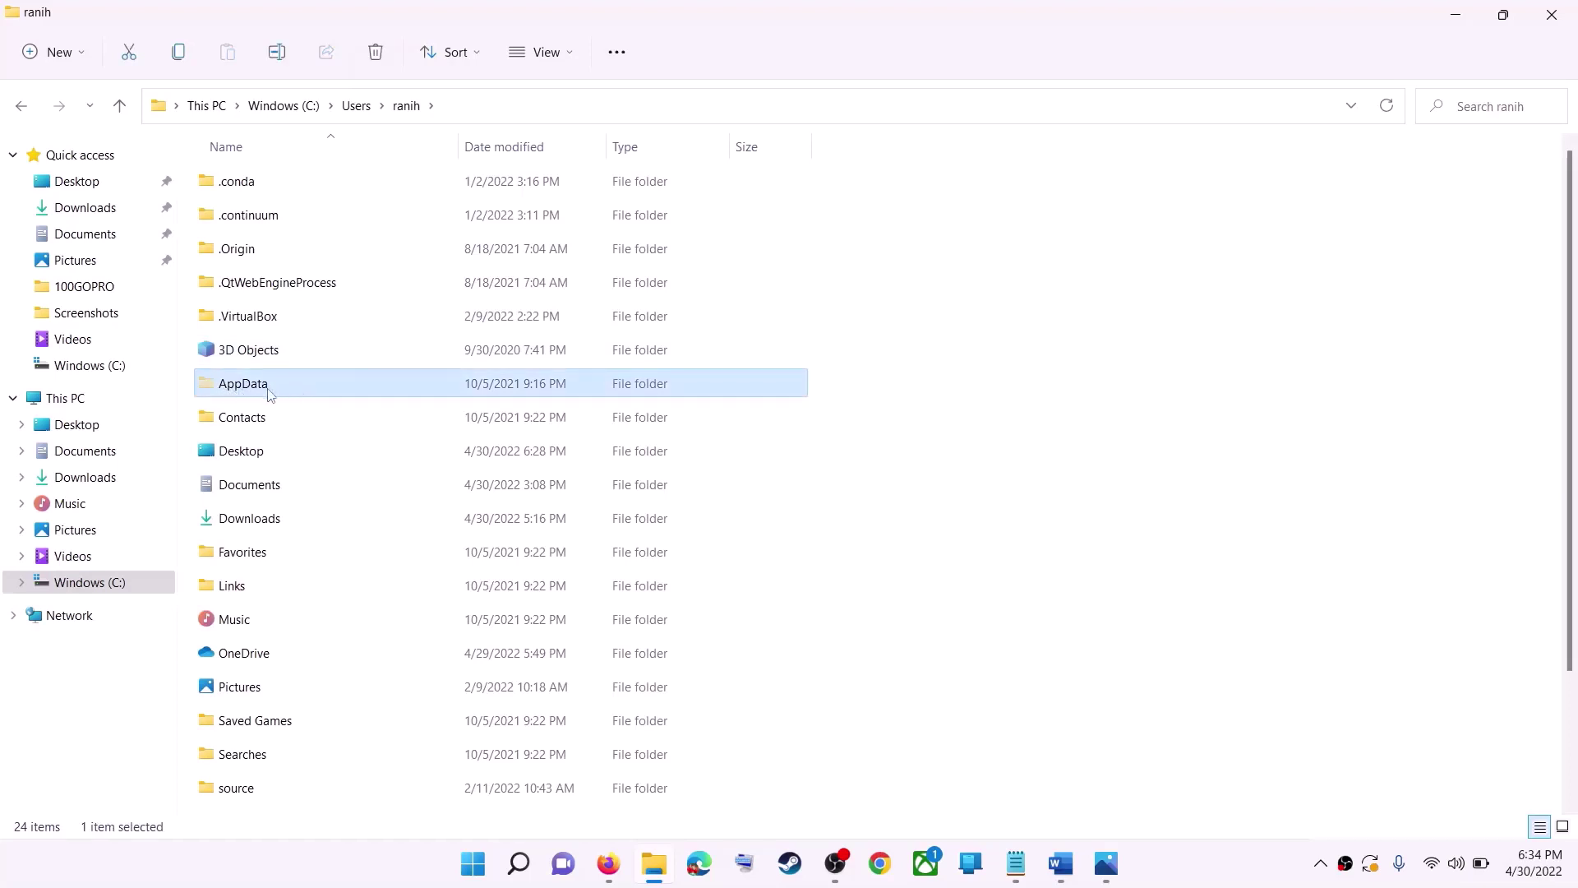
click(571, 59)
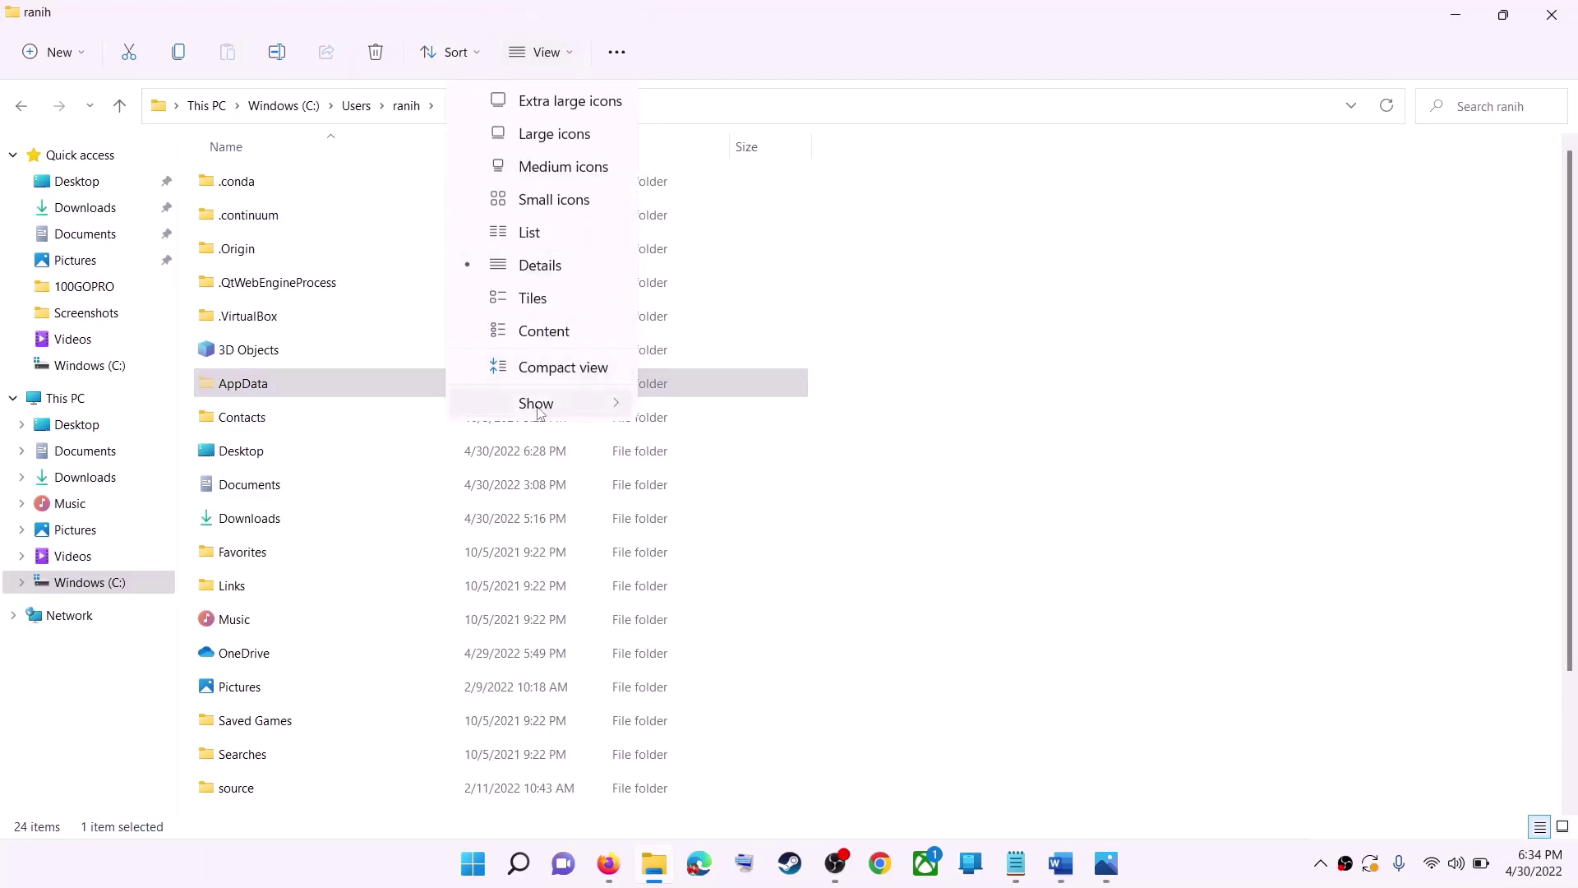
mouse_move(538, 407)
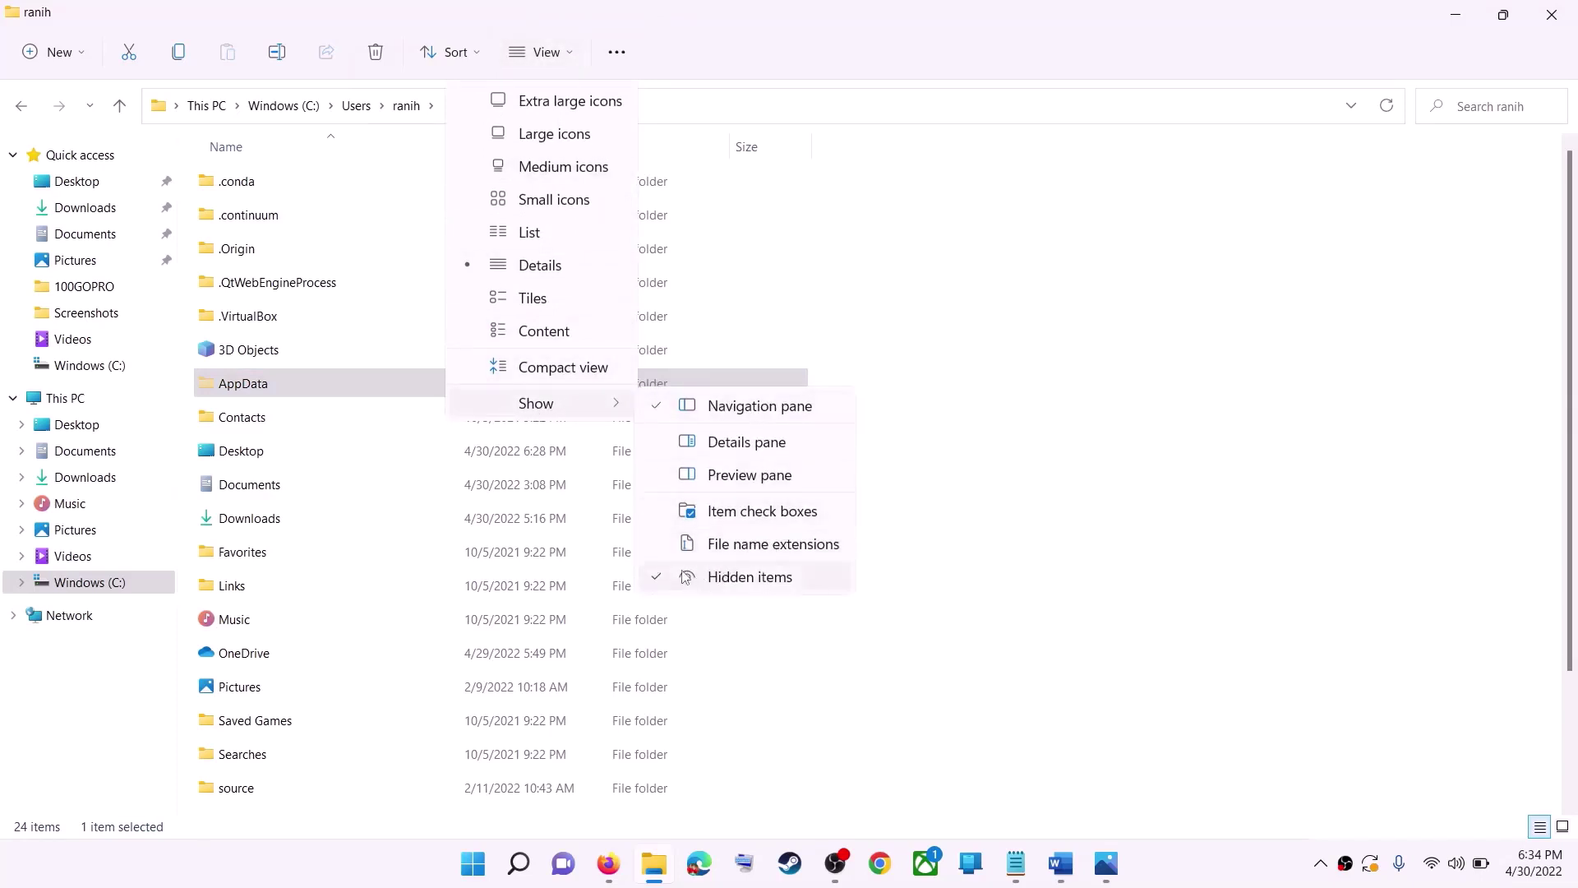
click(252, 393)
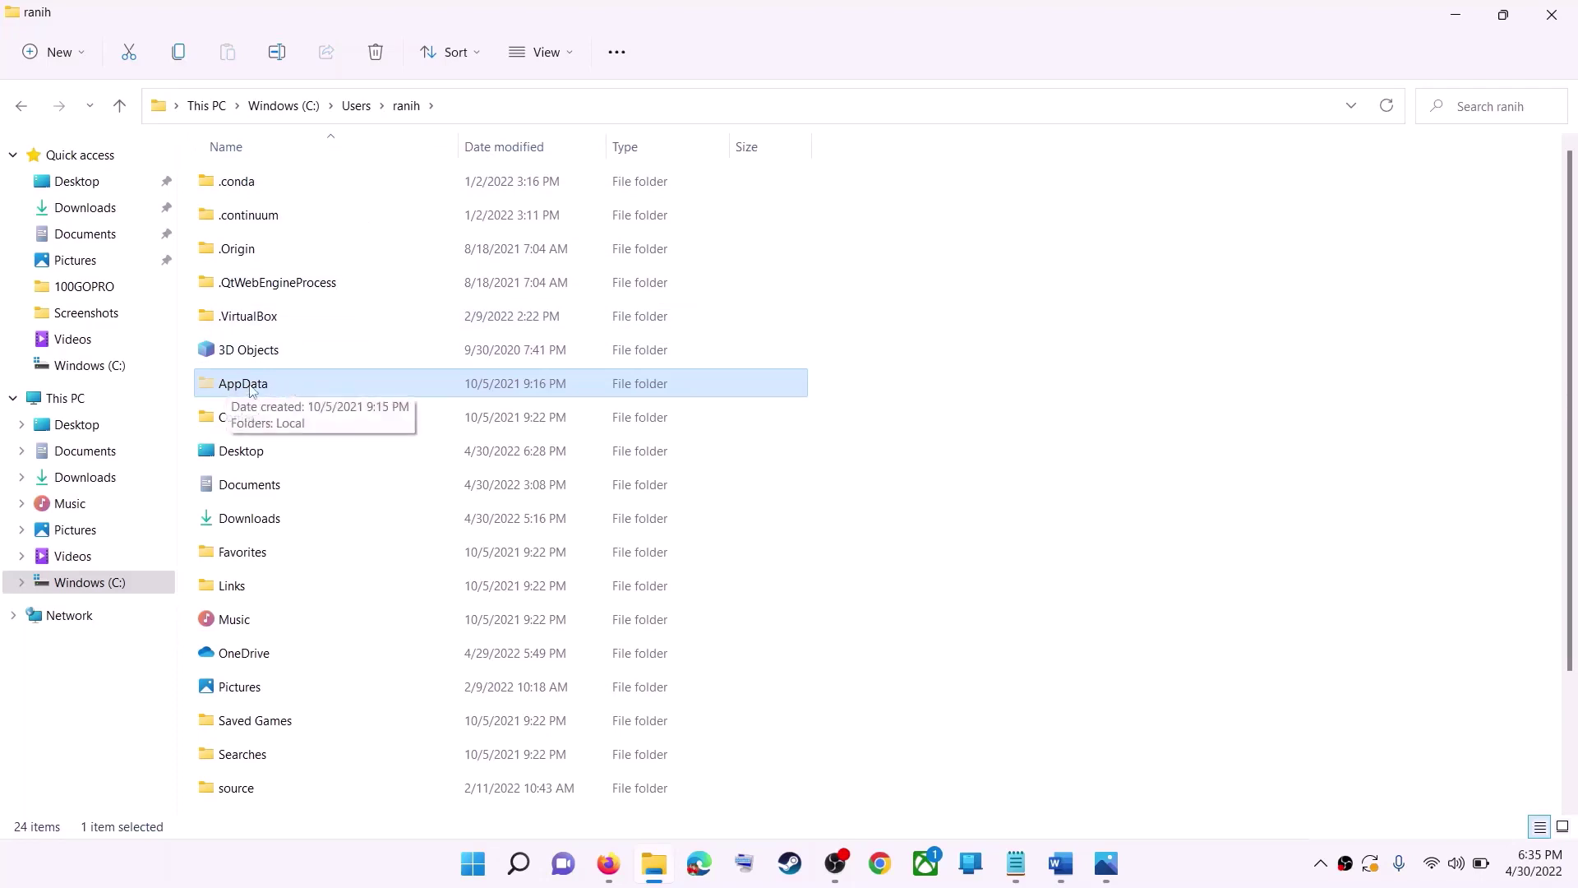
- Go into AppData, then Local, and open the Packages folder
double_click(292, 384)
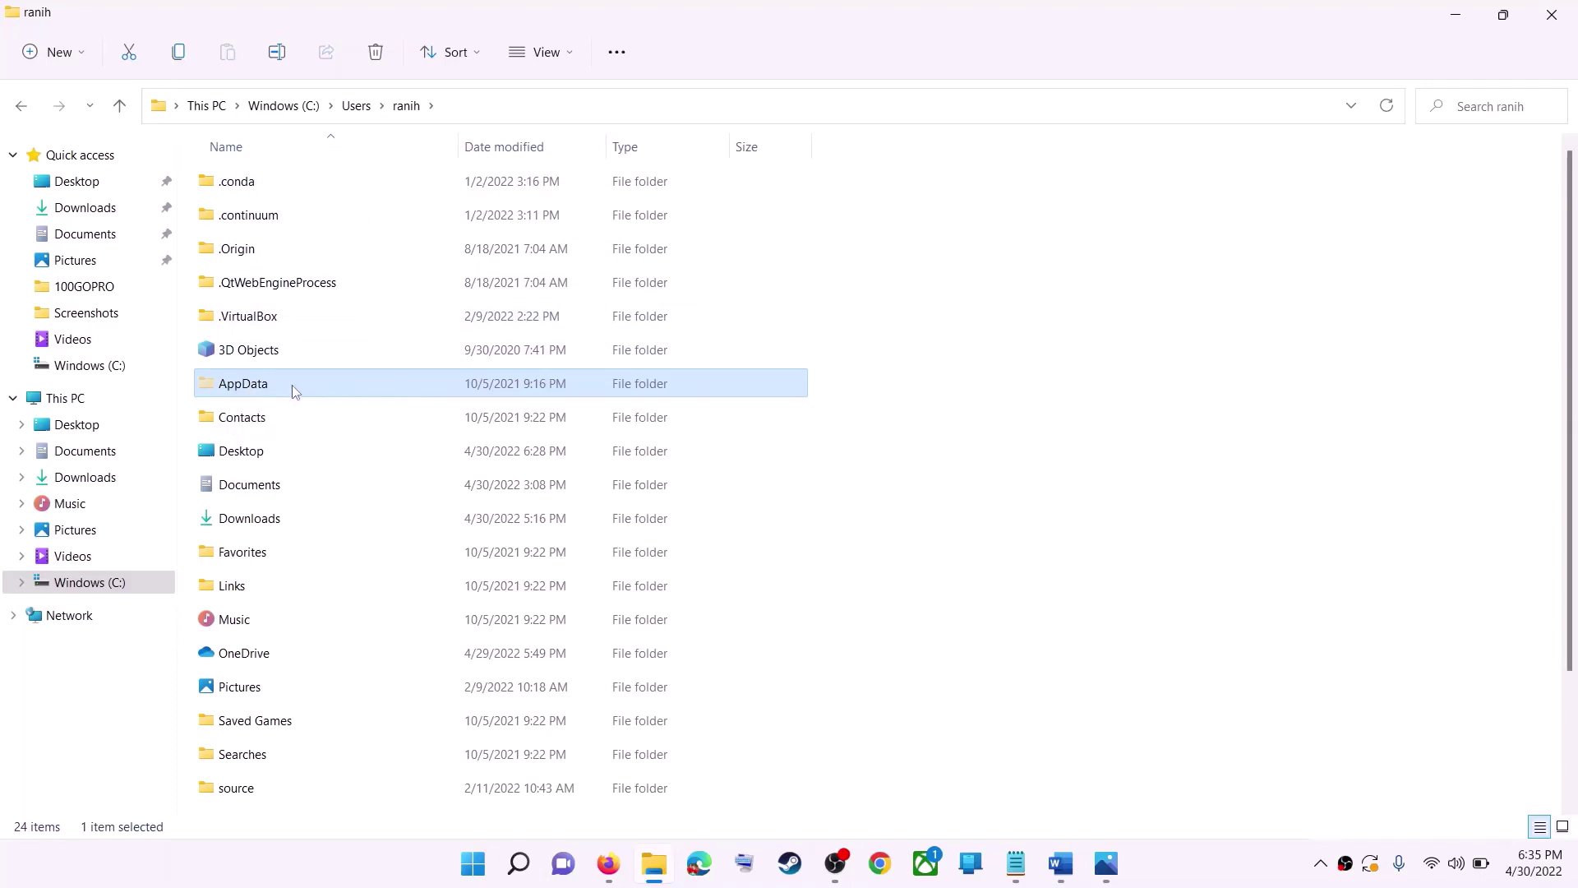
click(312, 195)
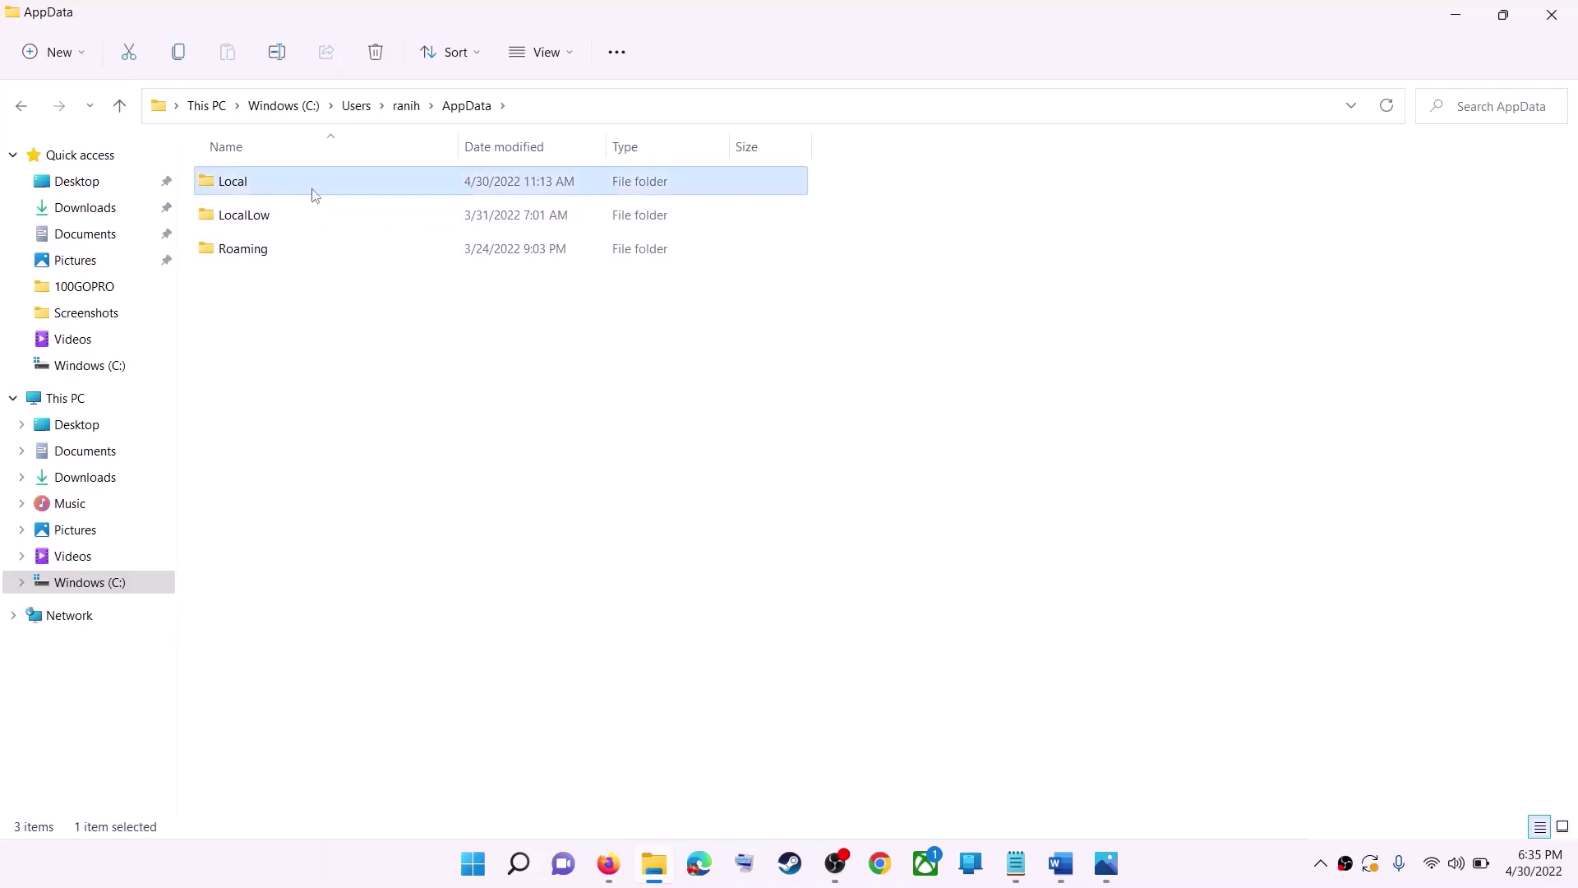
double_click(294, 190)
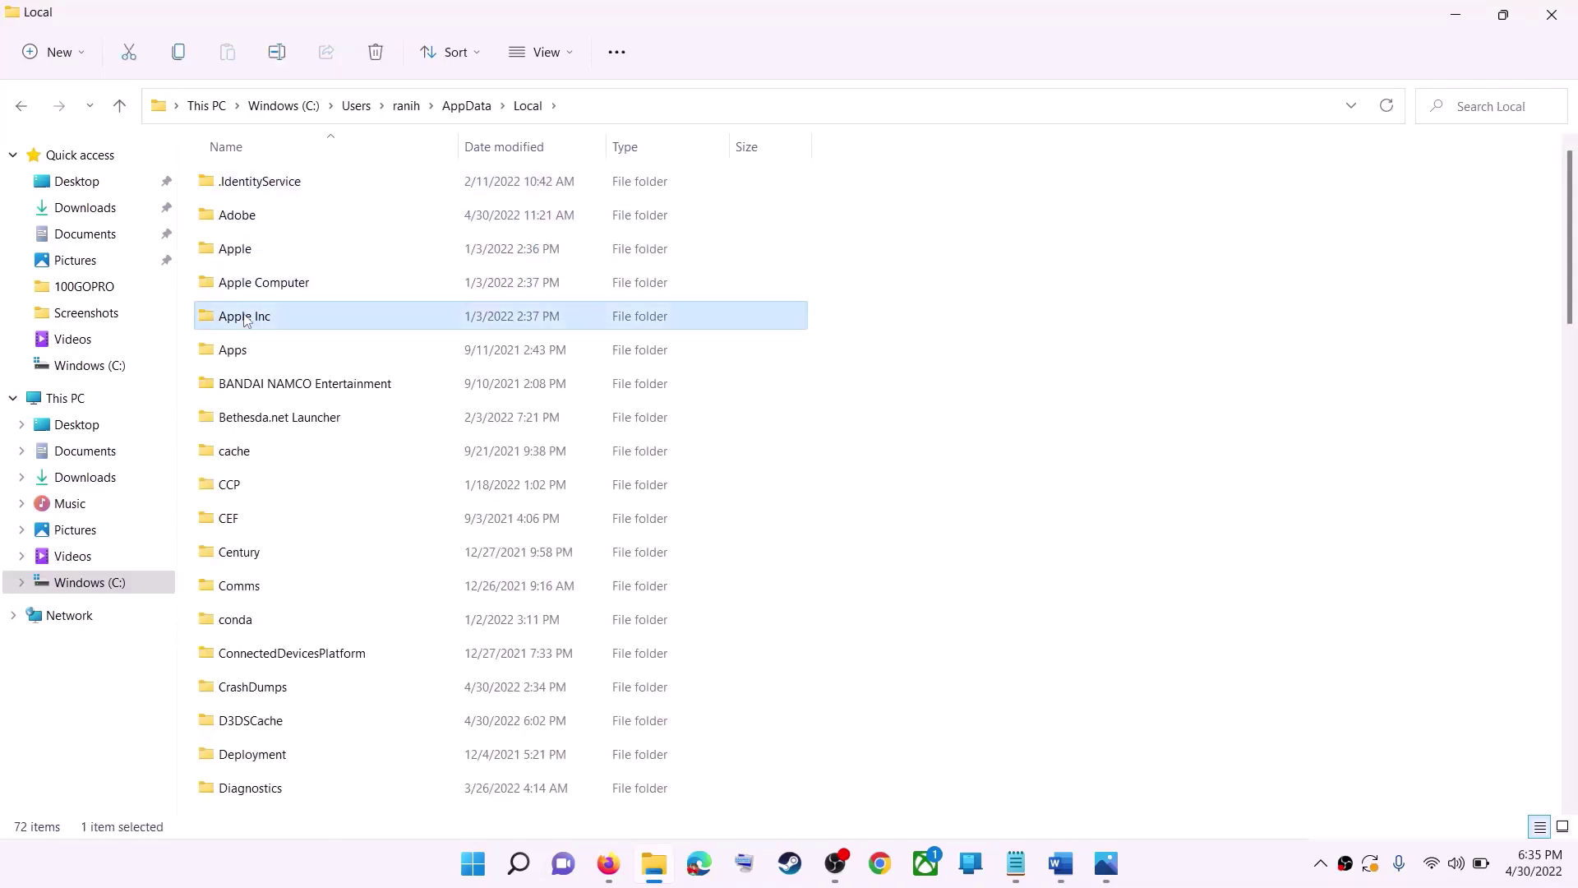
scroll(245, 319, down, 13)
click(374, 189)
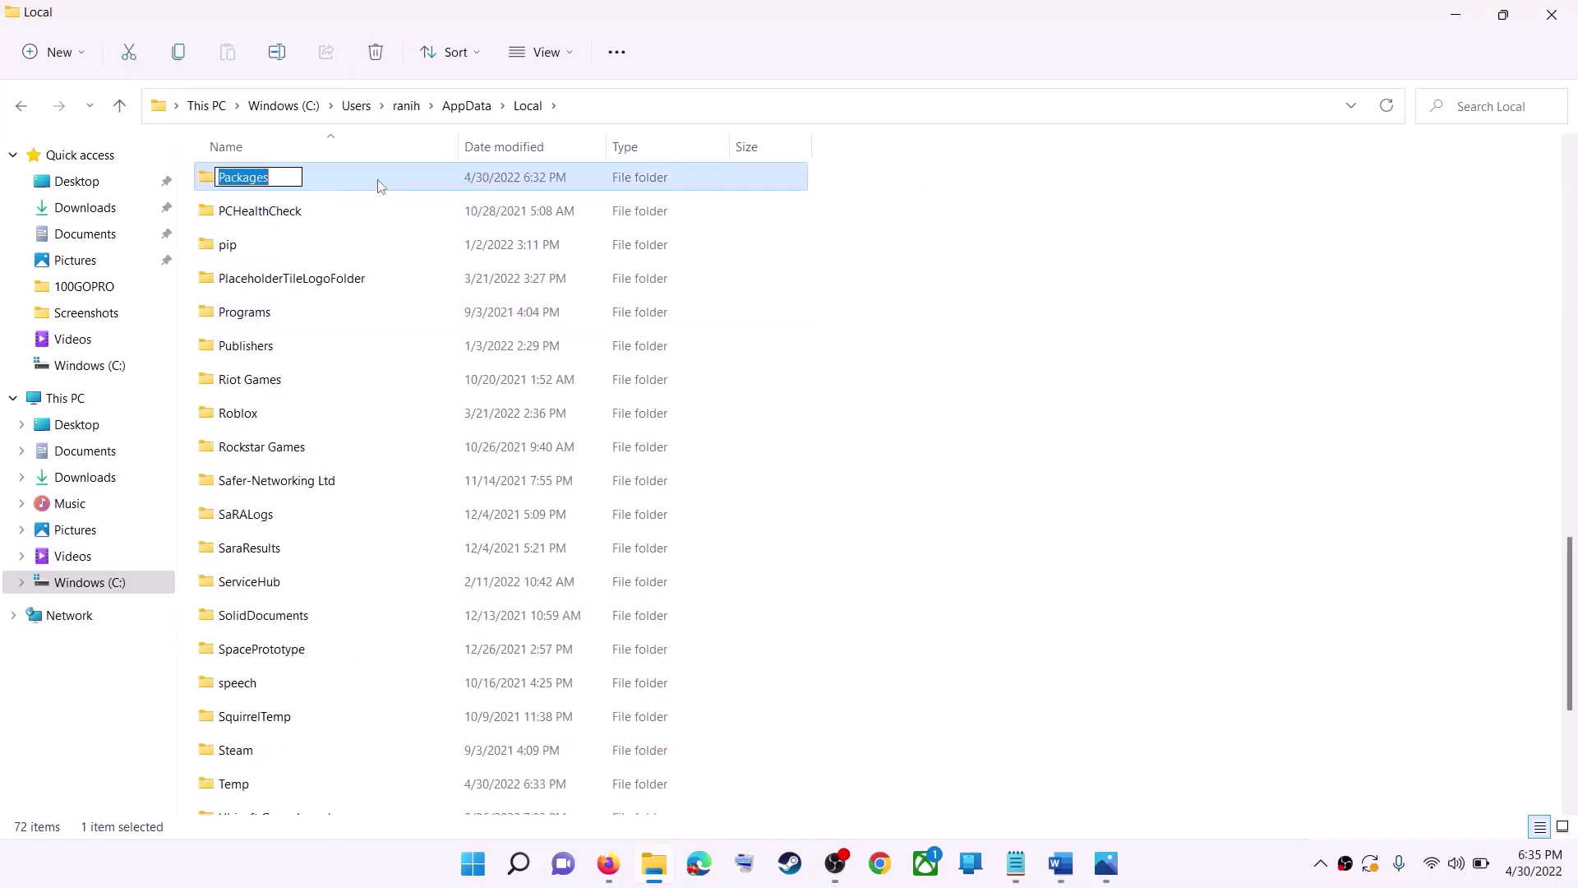
double_click(374, 188)
- Compare the folder name with Step 5 in the Word document and open Microsoft.WindowsStore_8wekyb3d8bbwe inside Packages
scroll(463, 497, down, 18)
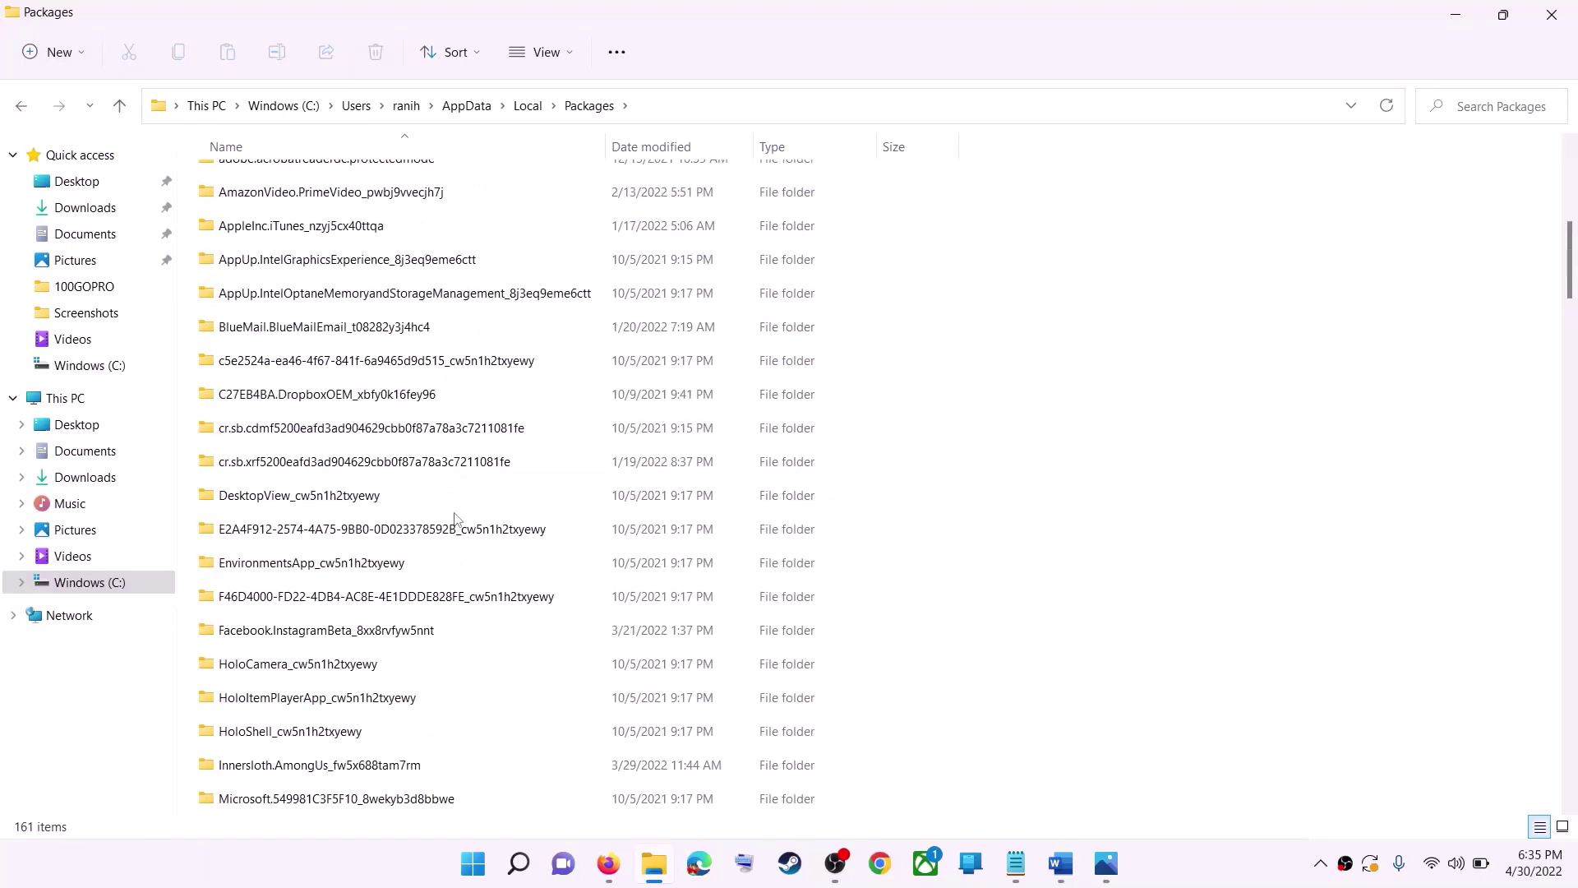
key(alt+Tab)
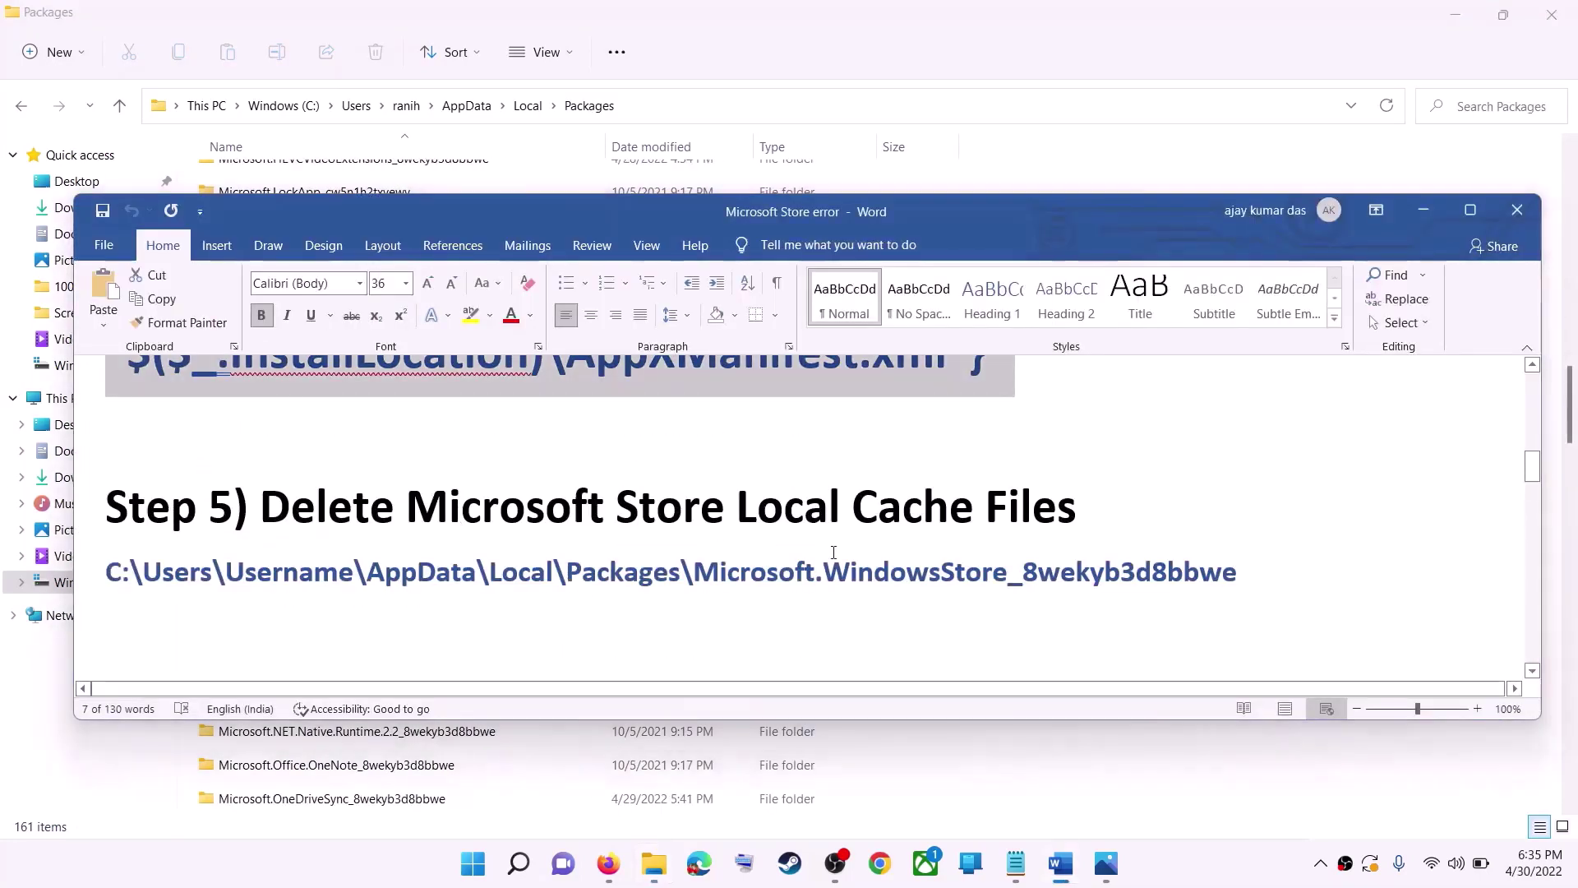
key(alt+Tab)
scroll(426, 562, down, 12)
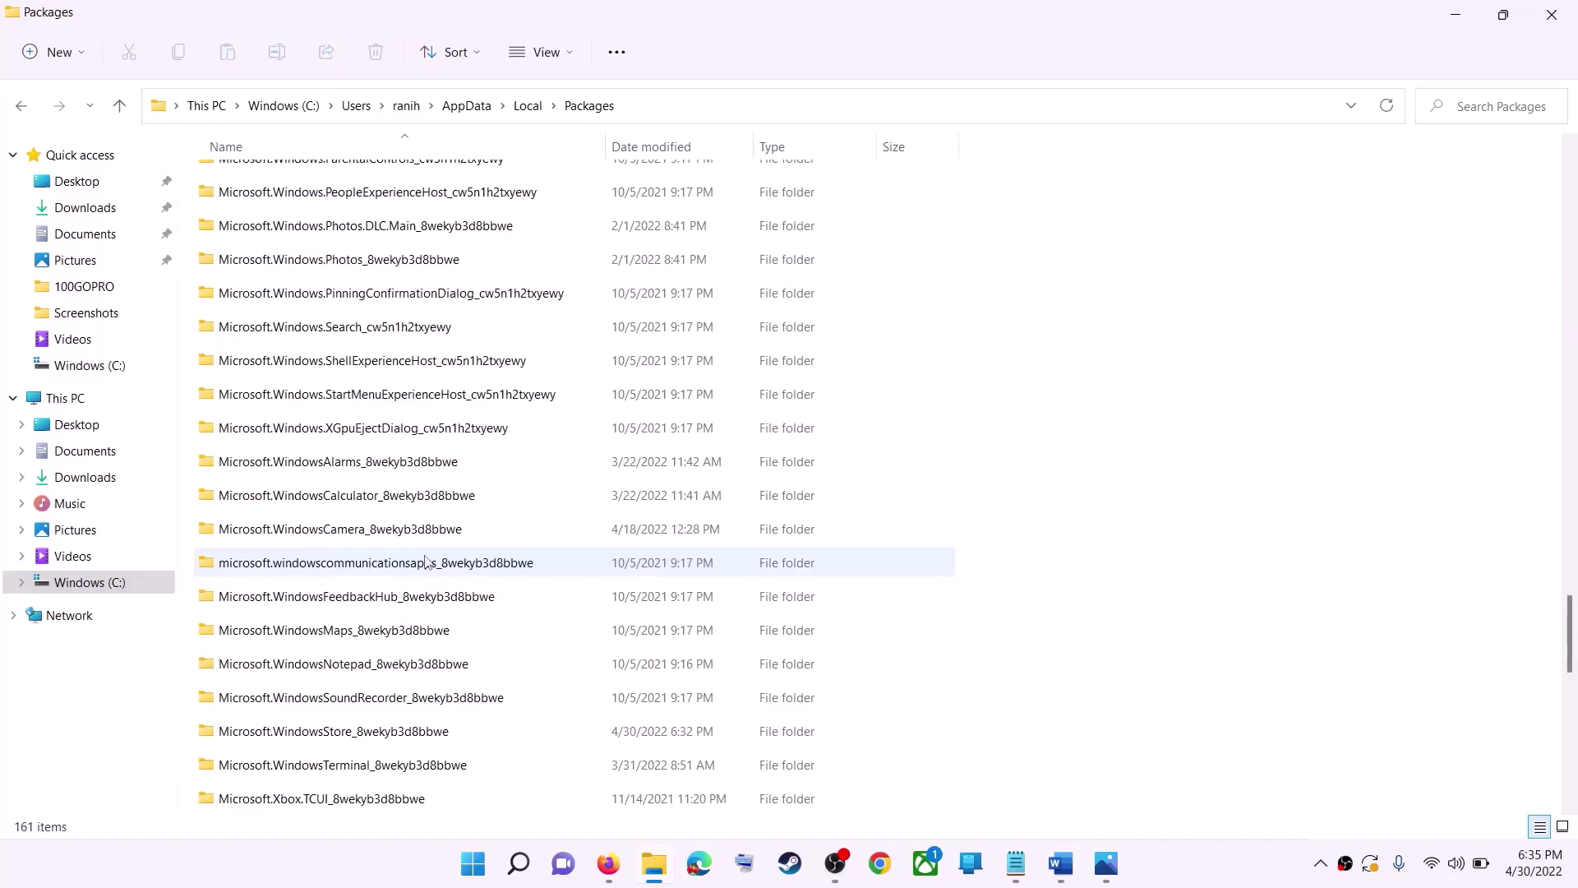
scroll(425, 562, down, 3)
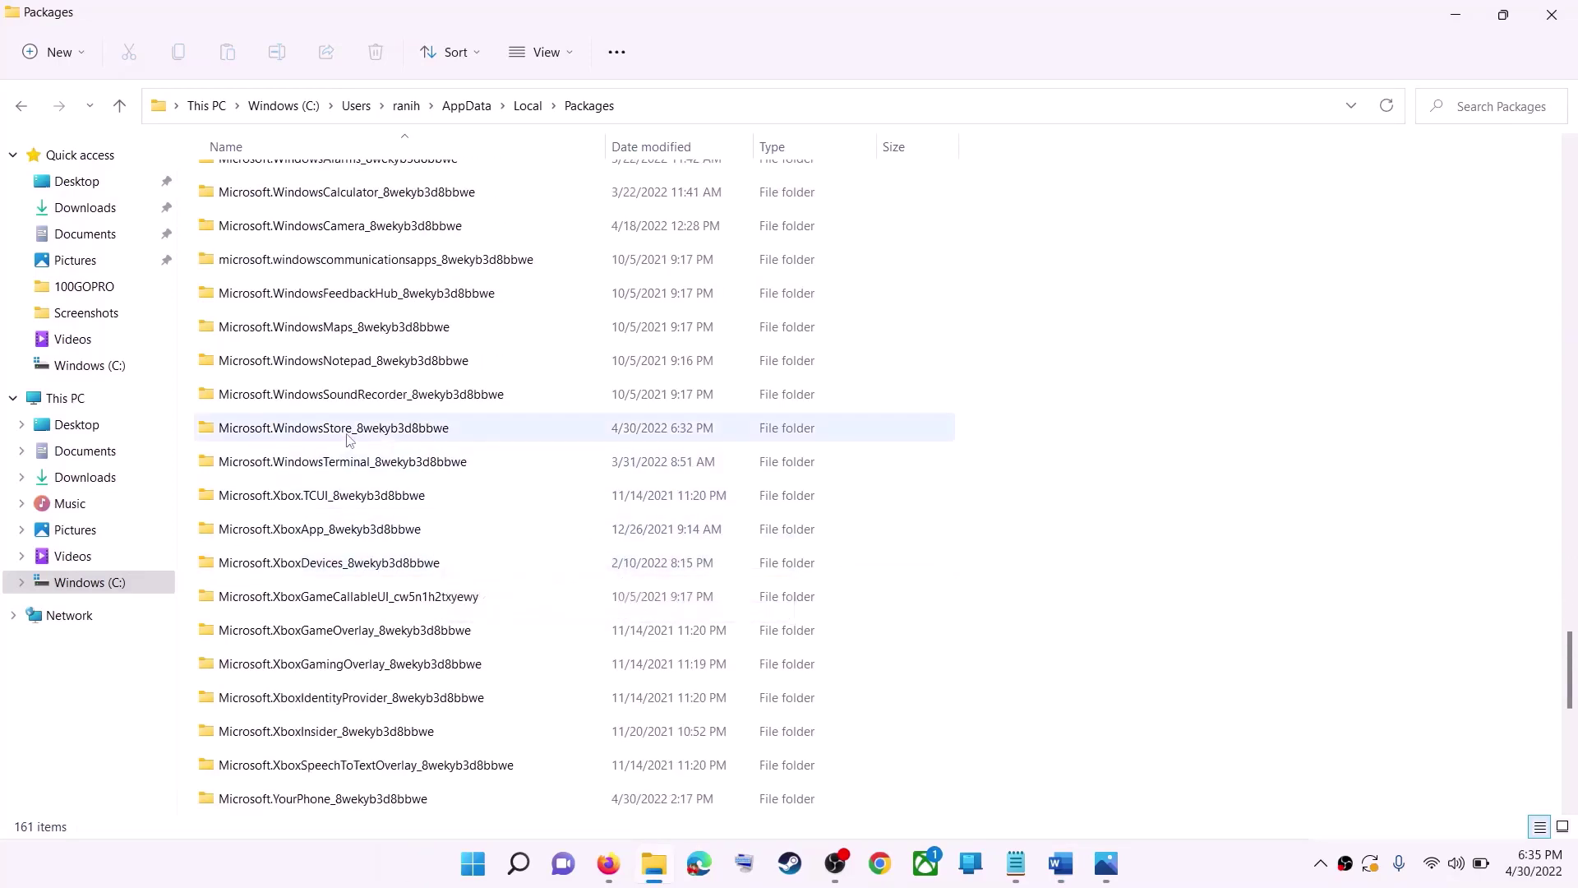
click(348, 438)
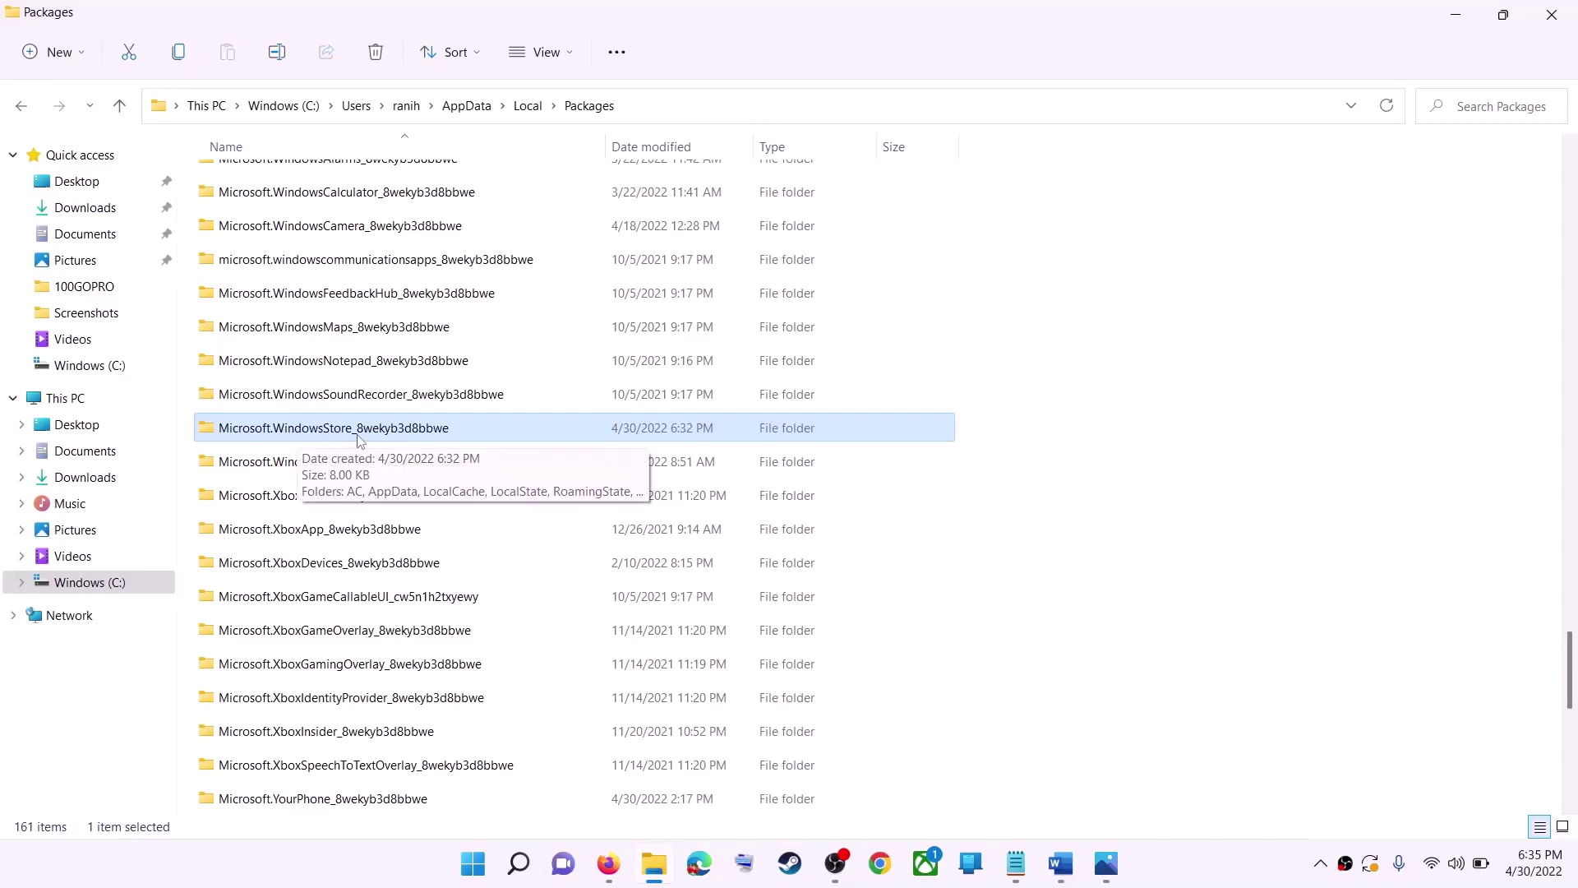
click(290, 433)
click(506, 430)
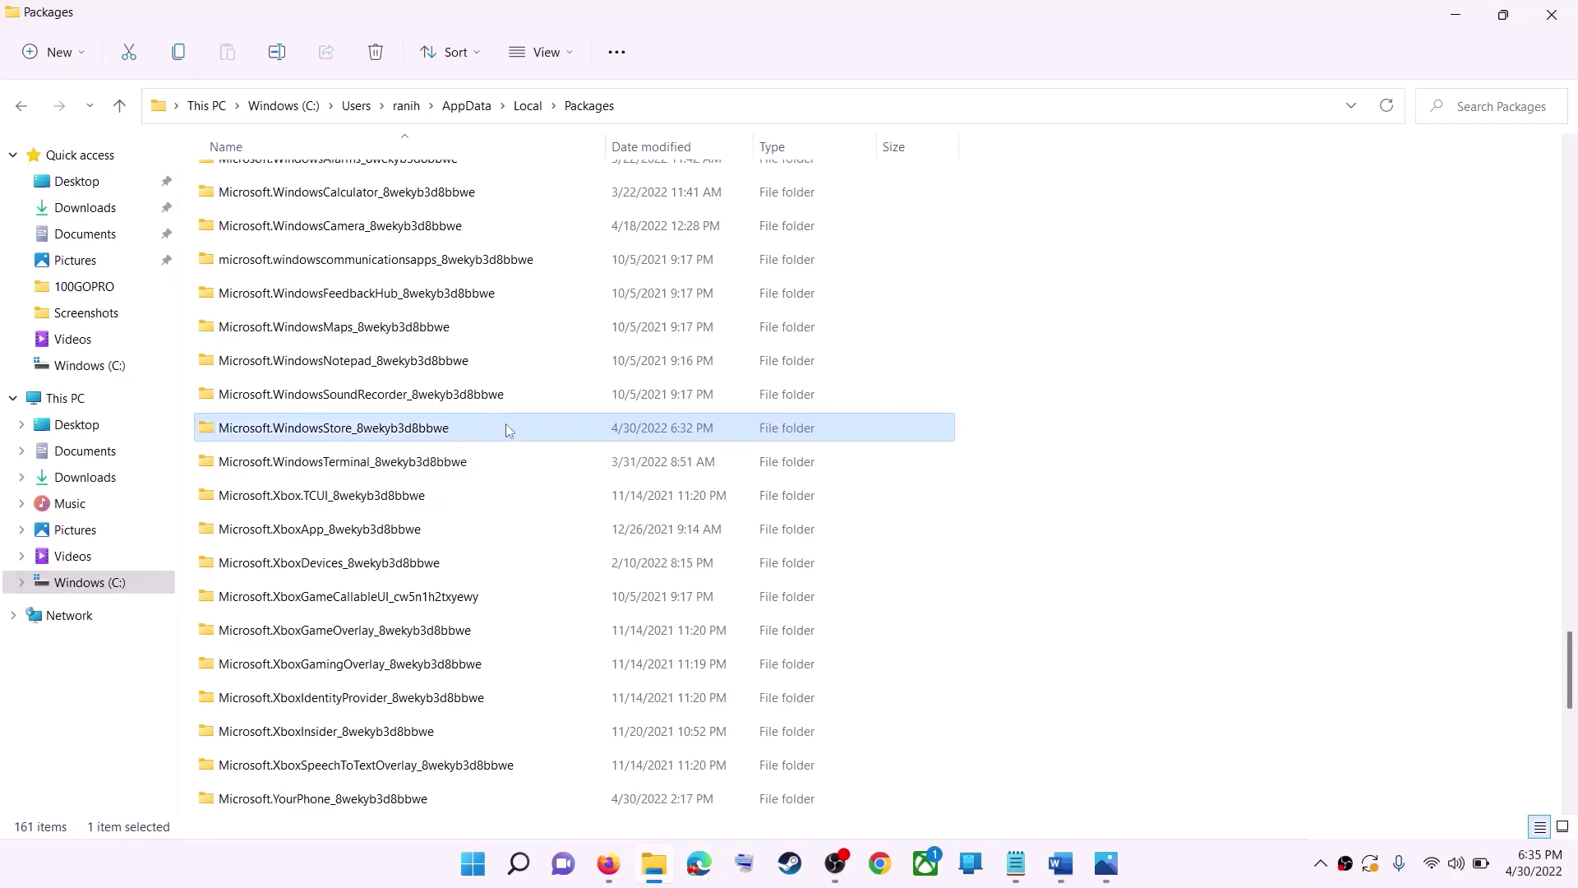
double_click(492, 428)
- Delete the LocalCache folder from the Microsoft.WindowsStore_8wekyb3d8bbwe folder
click(314, 255)
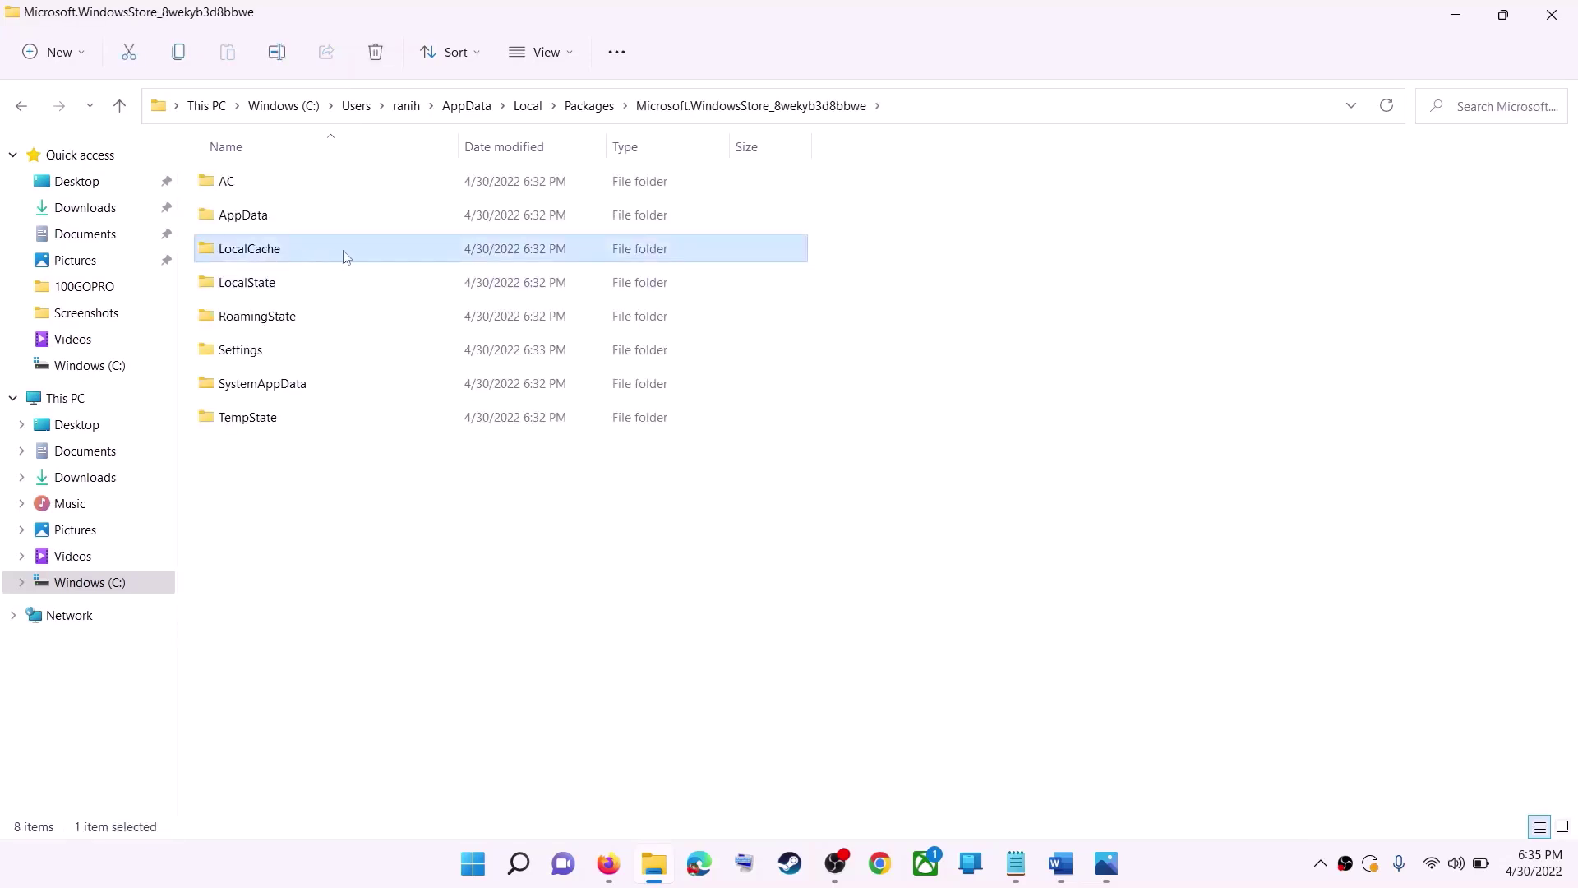
right_click(265, 256)
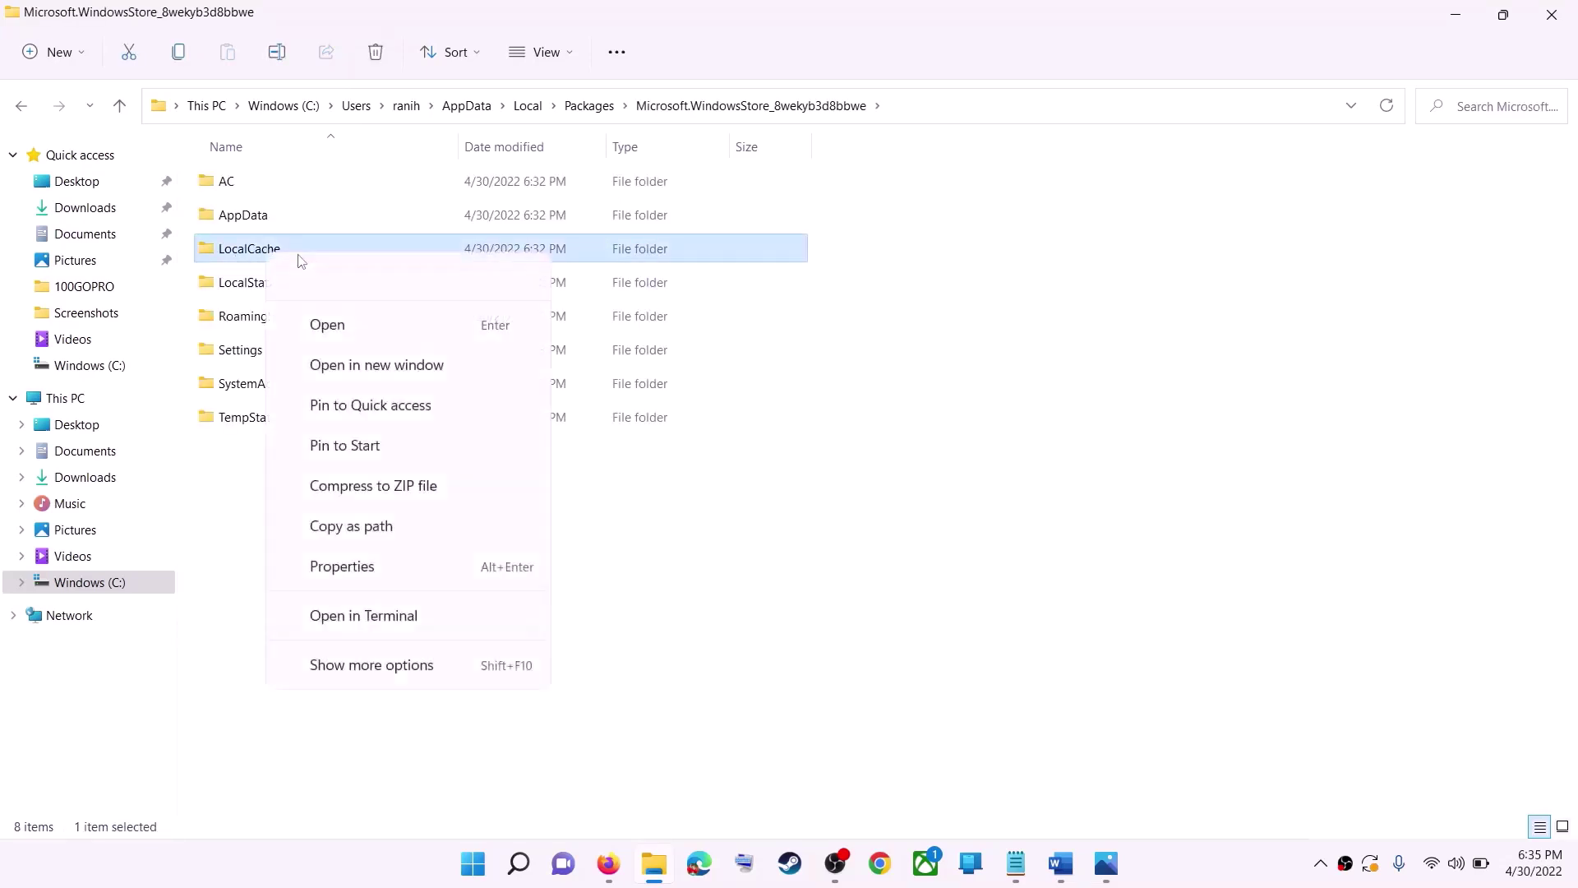
click(411, 277)
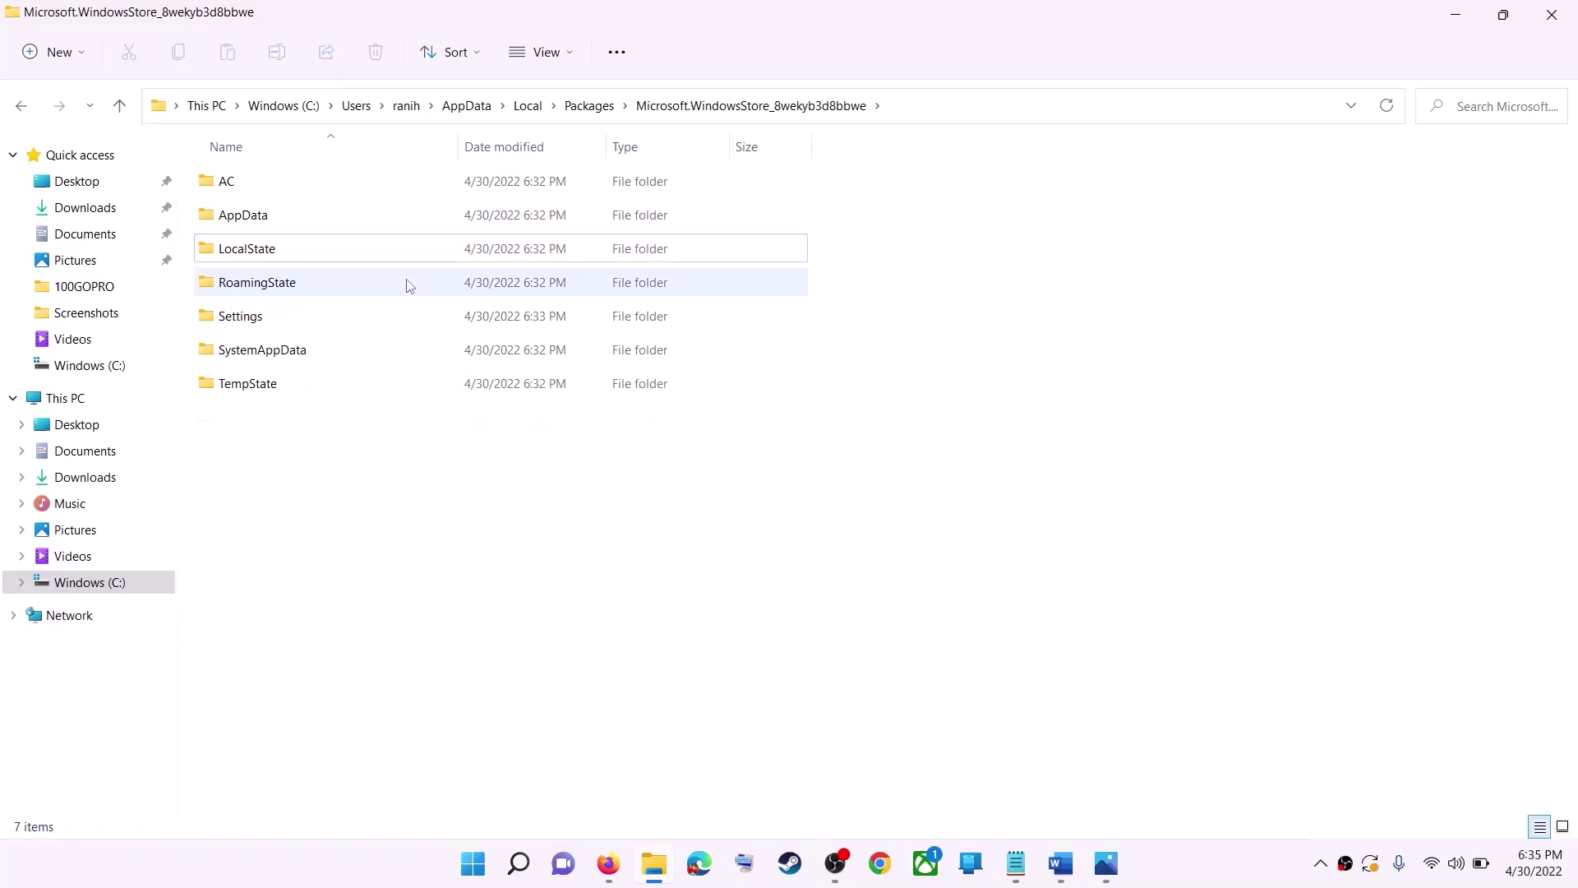
click(477, 865)
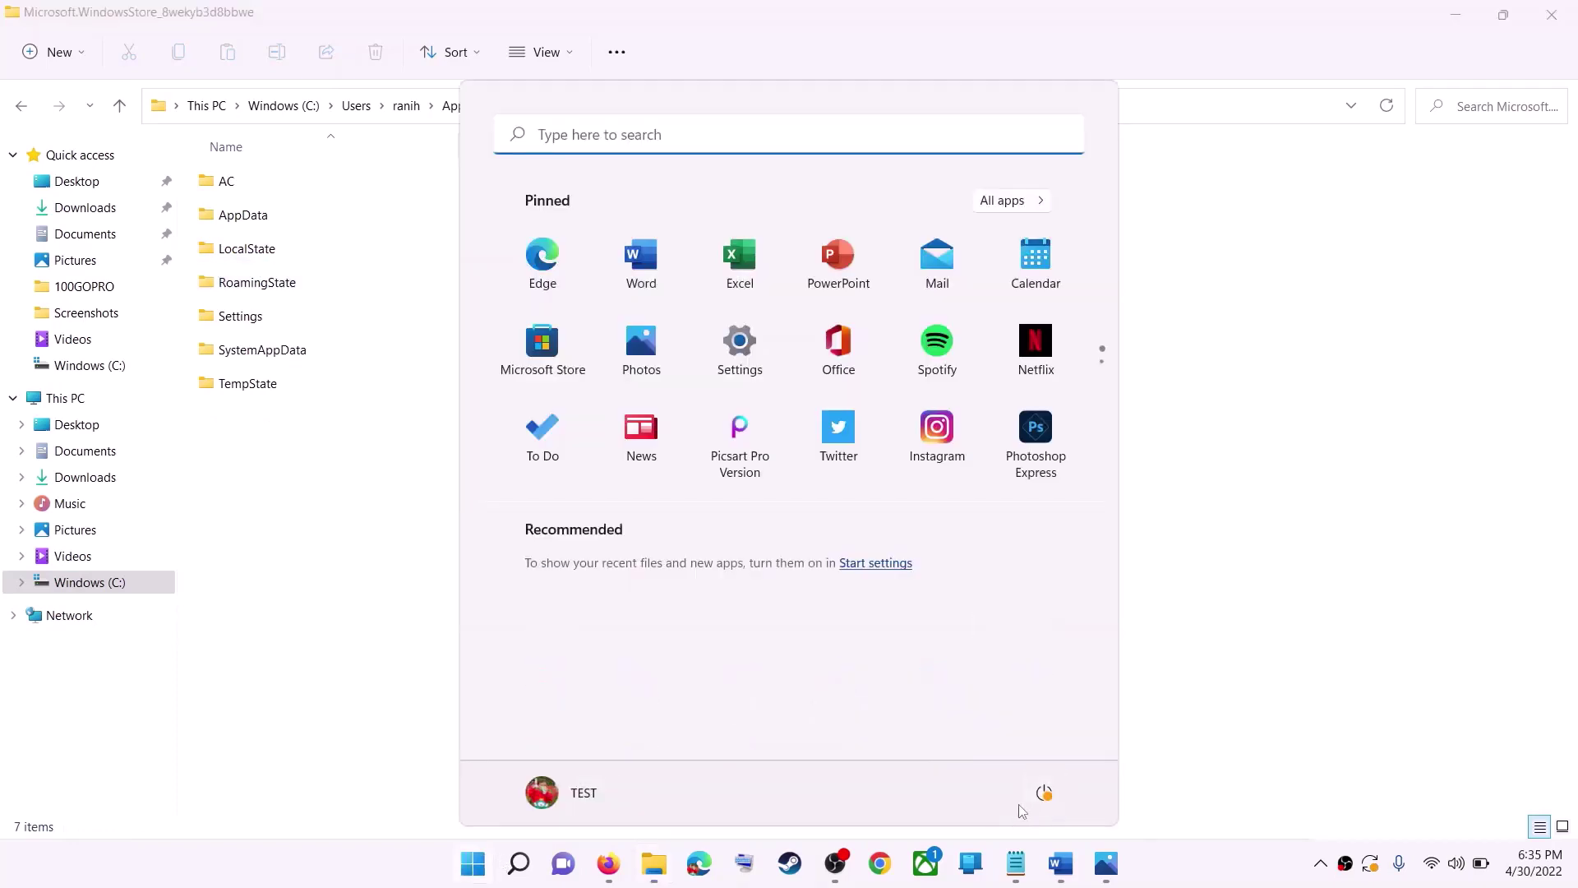
click(1044, 793)
click(1324, 432)
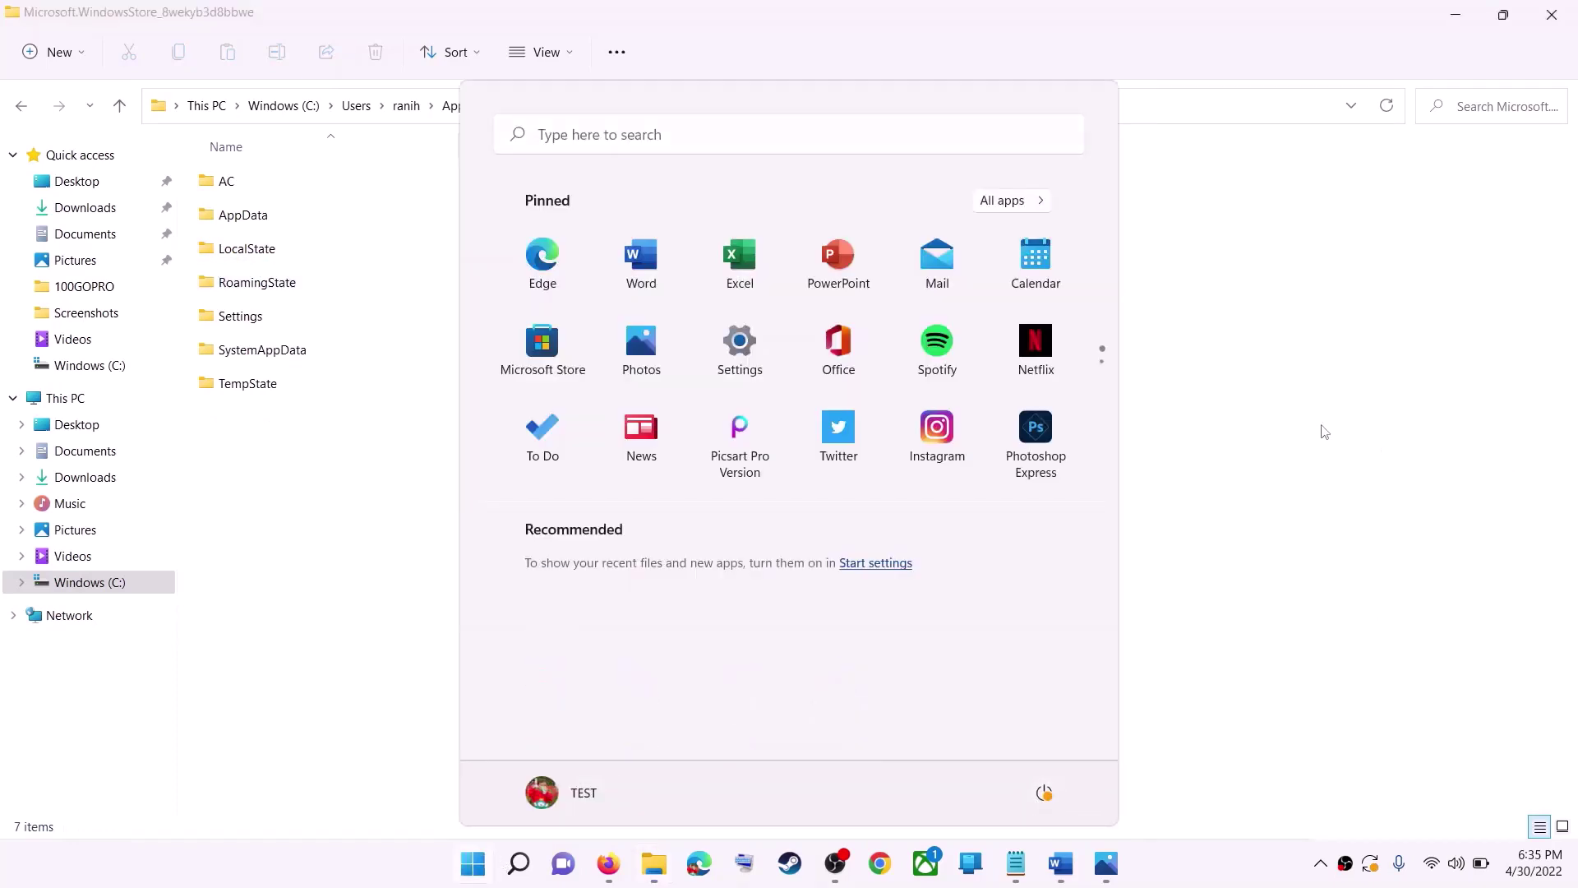
click(1325, 432)
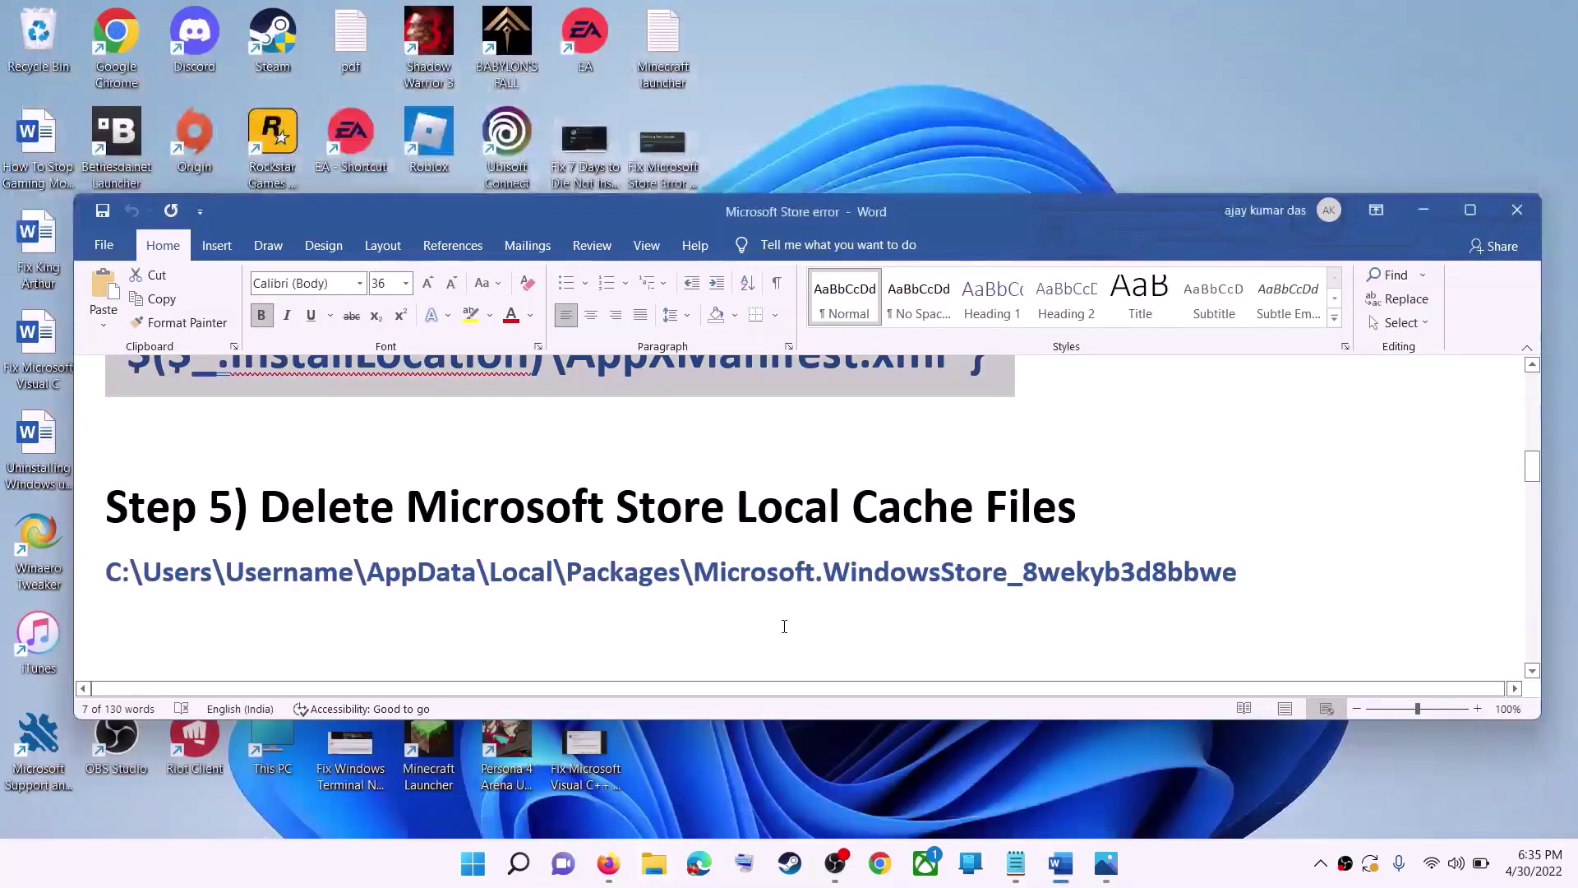
- Find Step 6 in the Word document and highlight "Get Updates in store library"
click(398, 547)
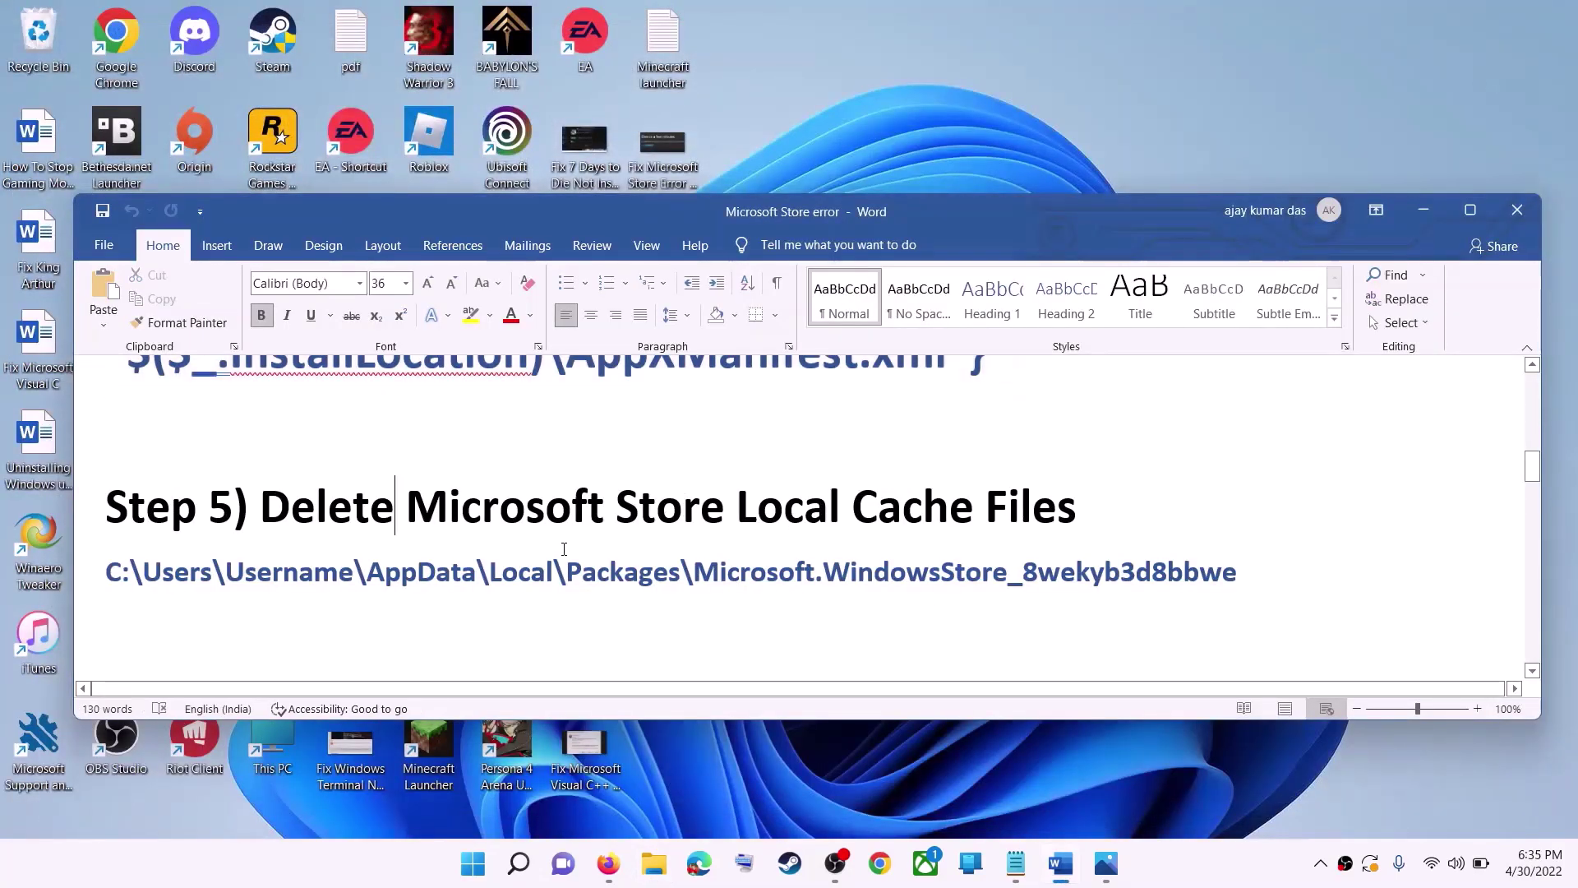
scroll(384, 511, down, 4)
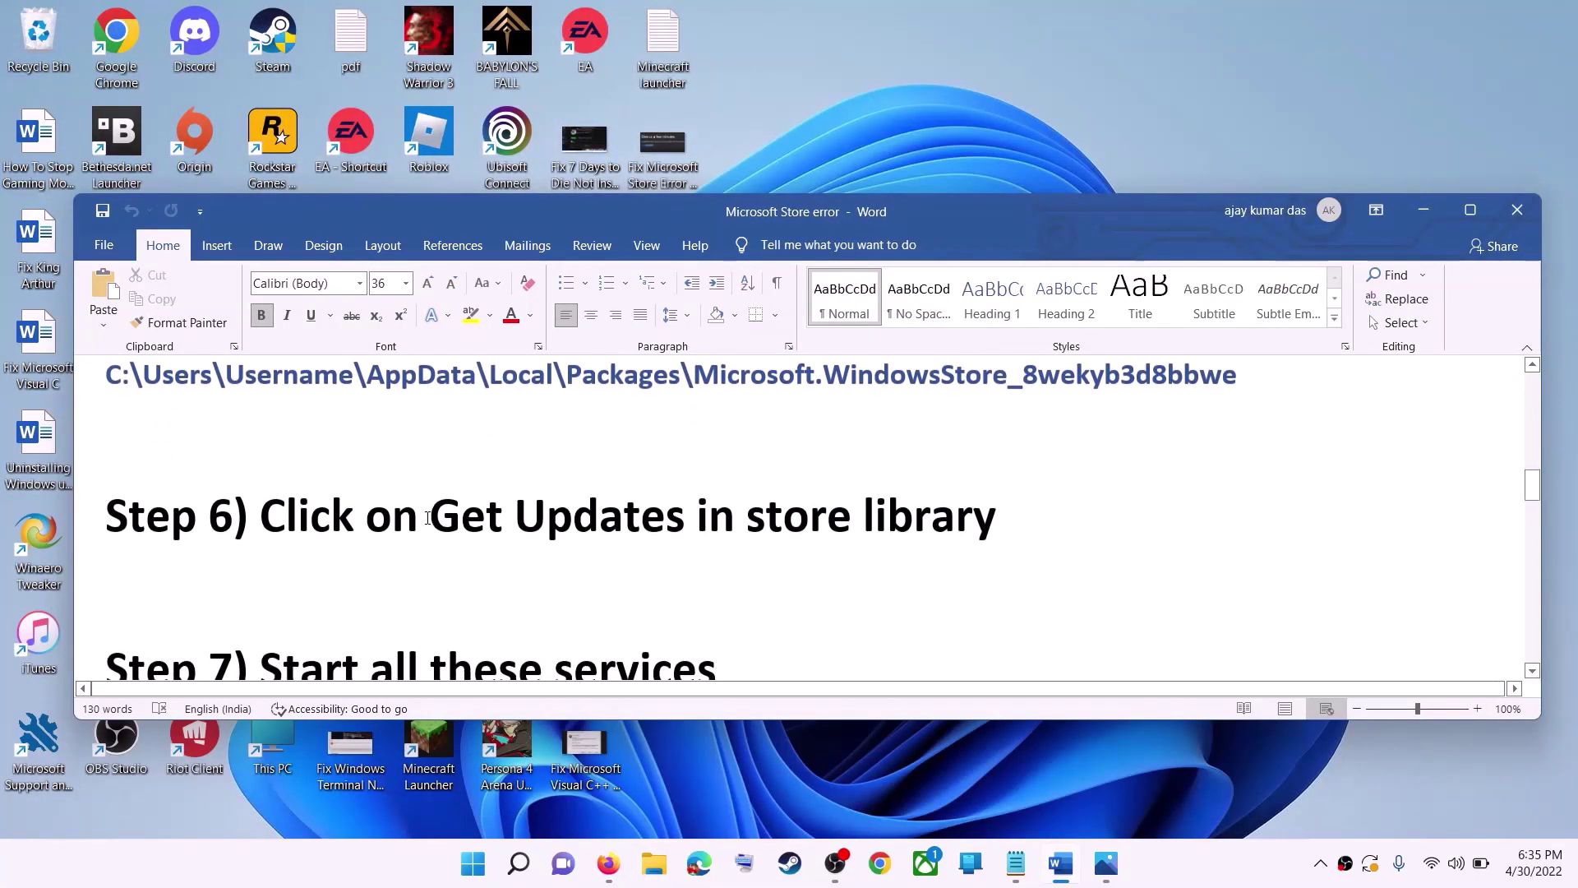
scroll(395, 518, up, 1)
drag(431, 567, 1037, 566)
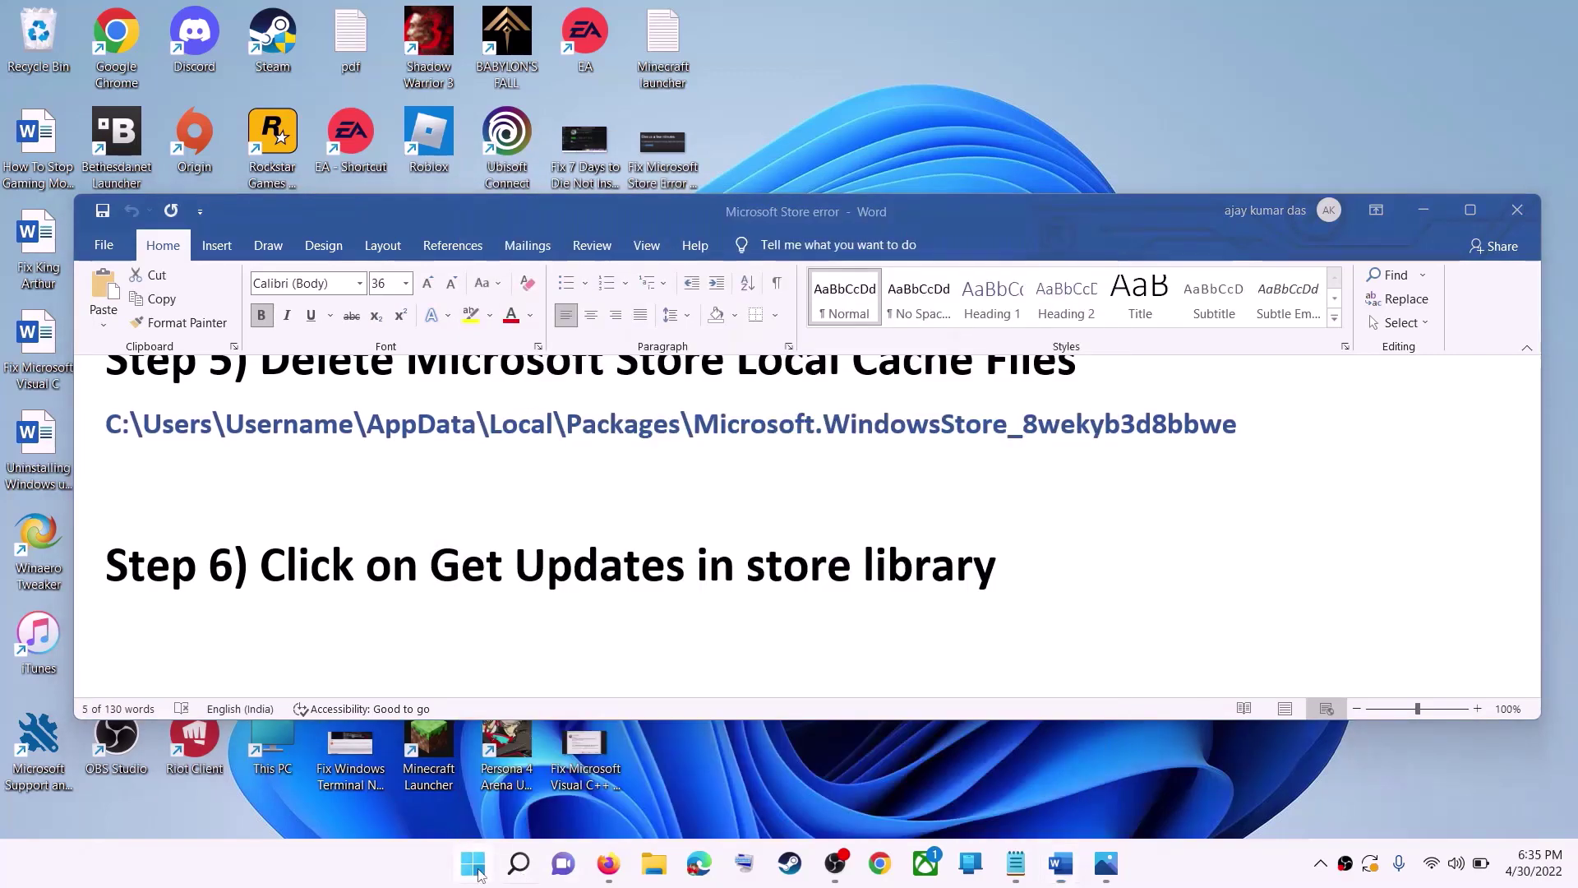
click(519, 864)
text(store)
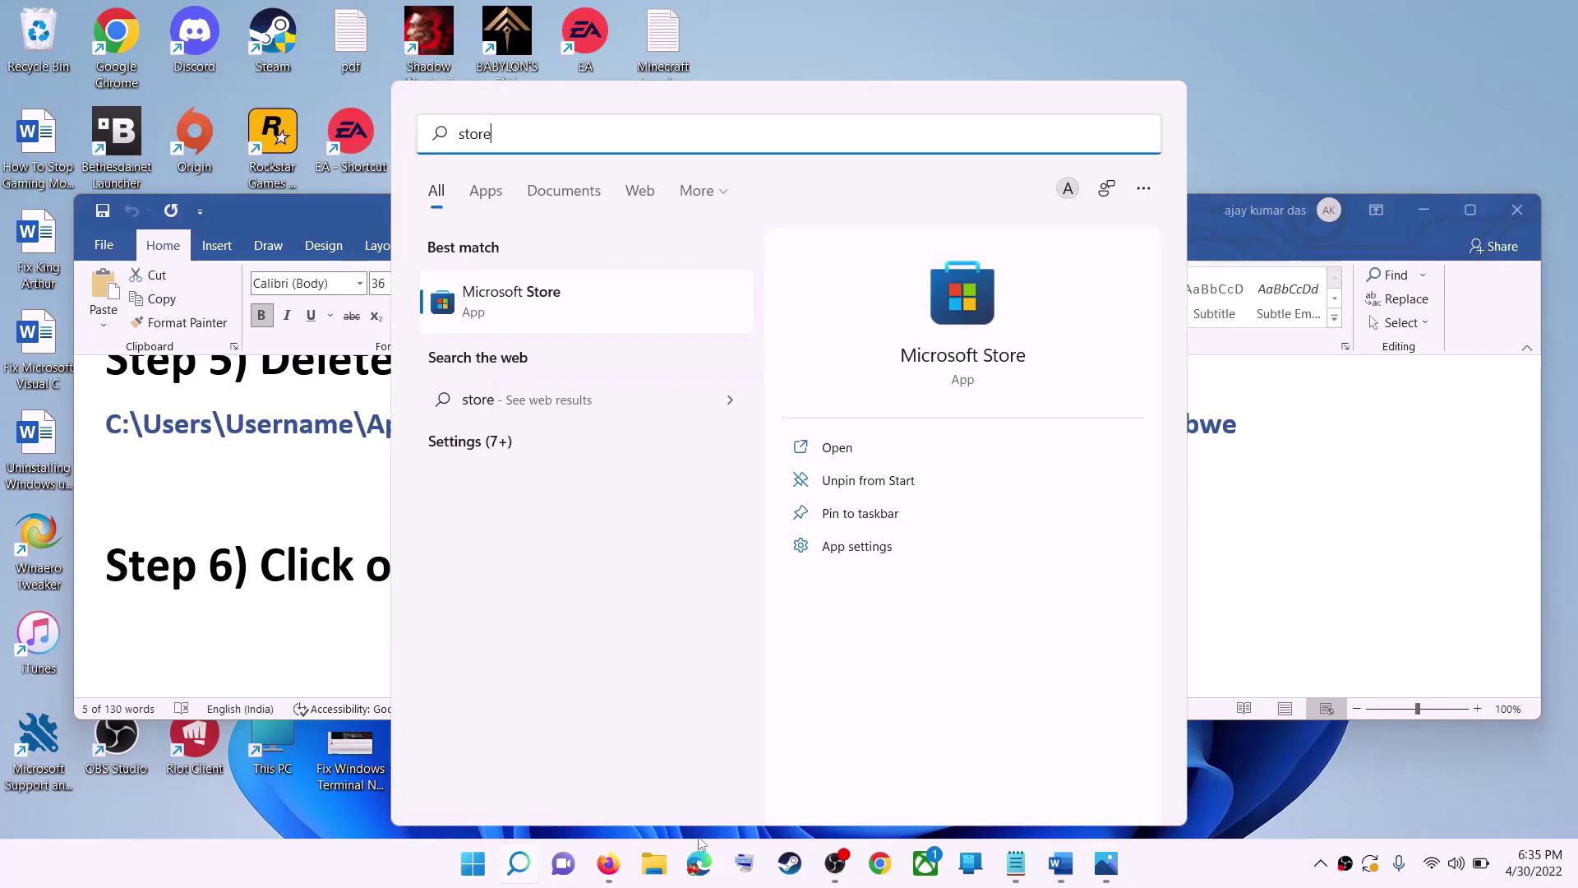
key(Return)
double_click(1233, 20)
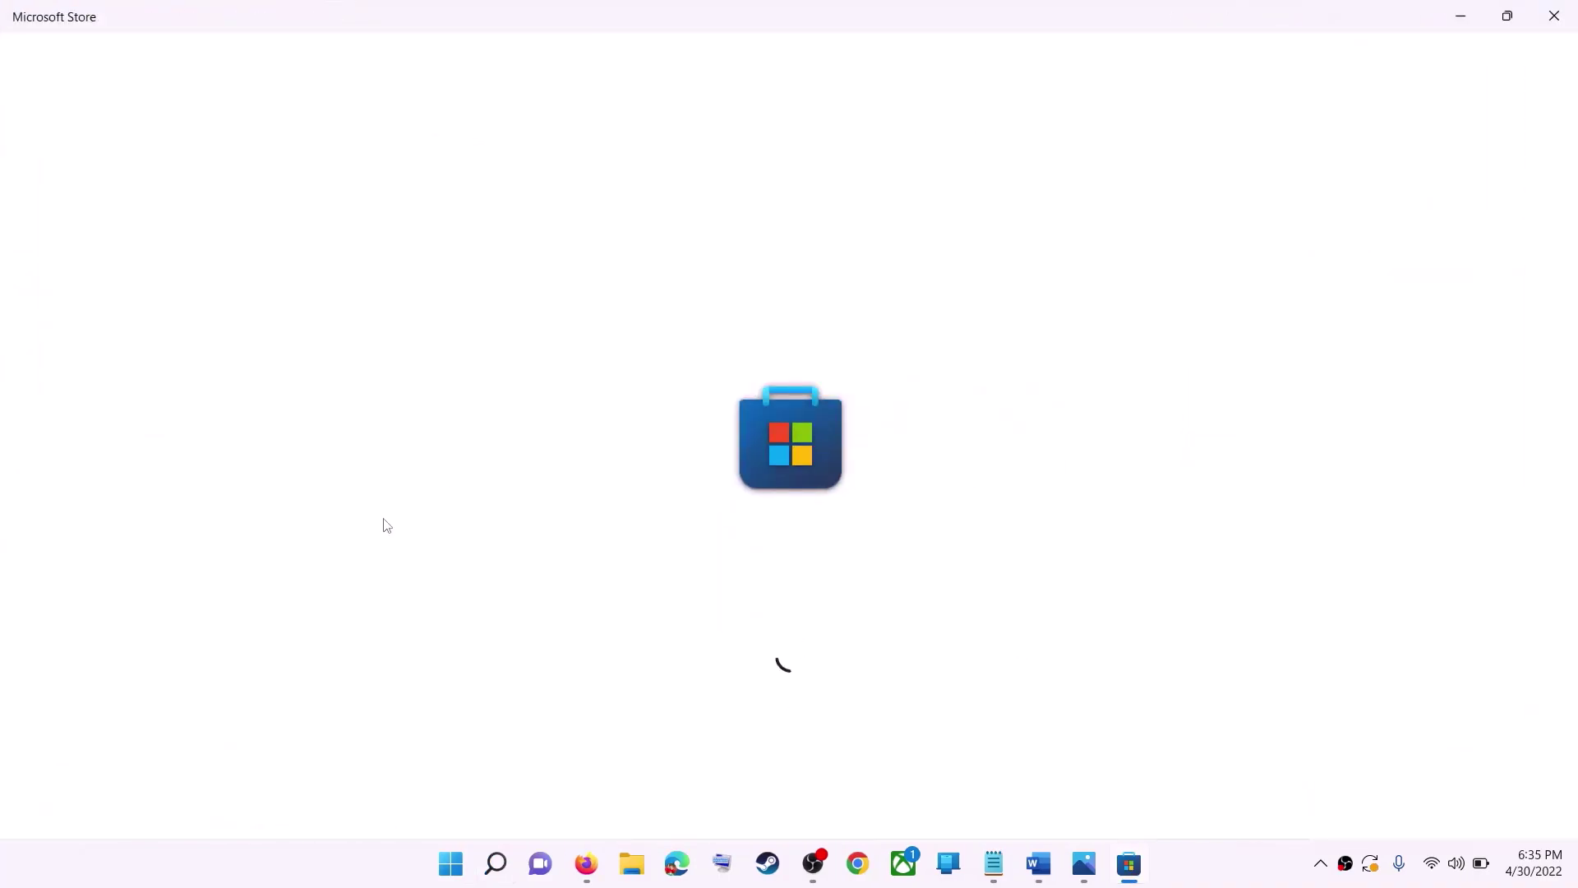
key(alt+F4)
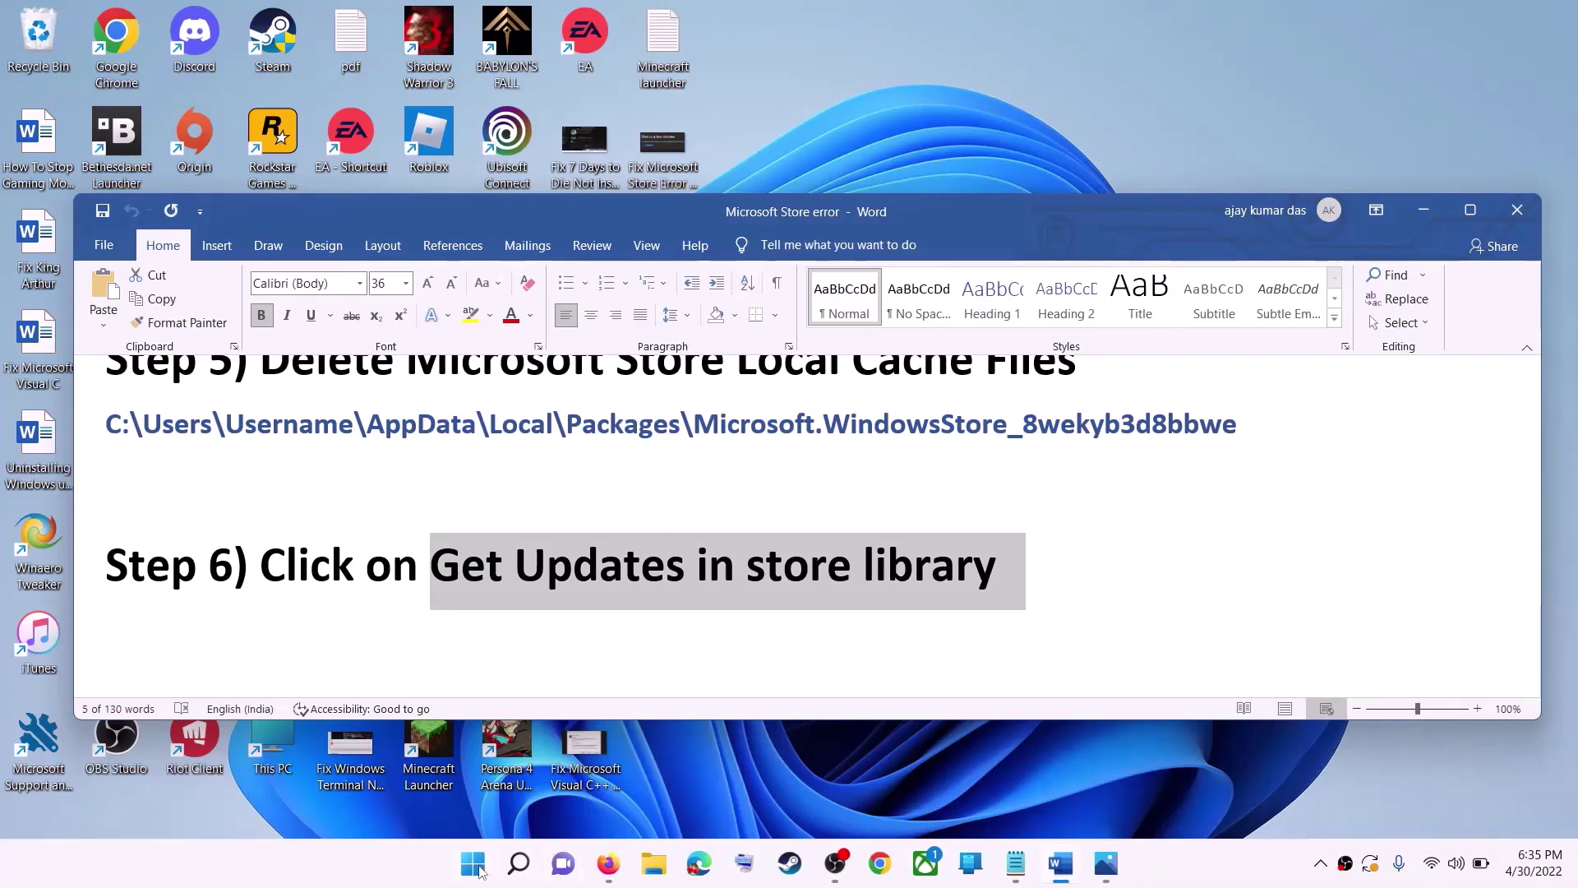
- Open Microsoft Store, check for app updates in its Library, and minimize the Store
click(474, 863)
text(store)
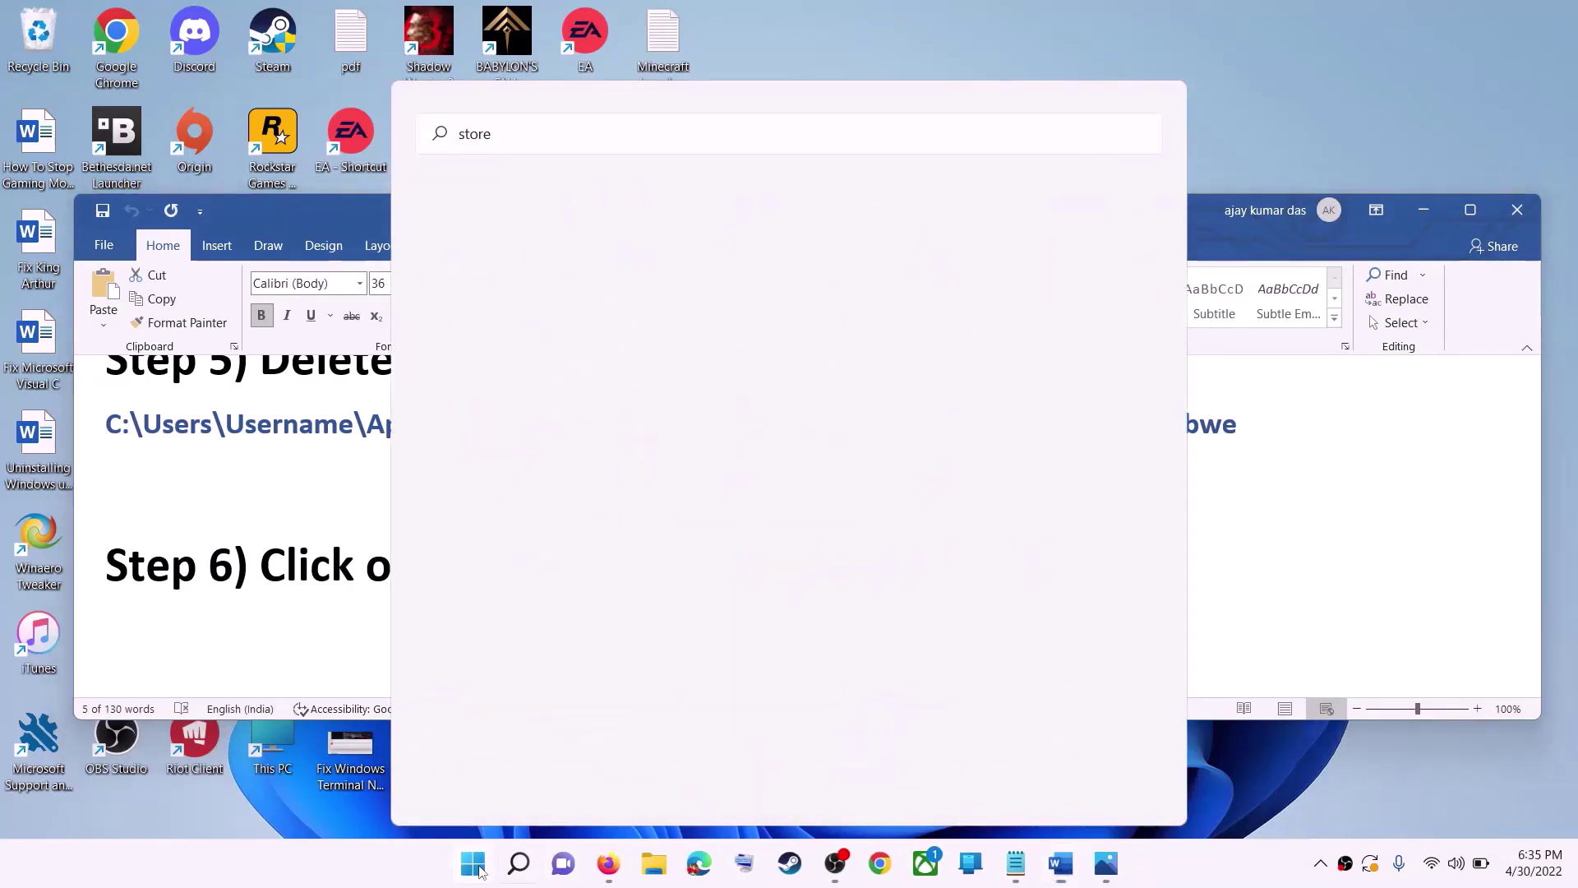
key(Return)
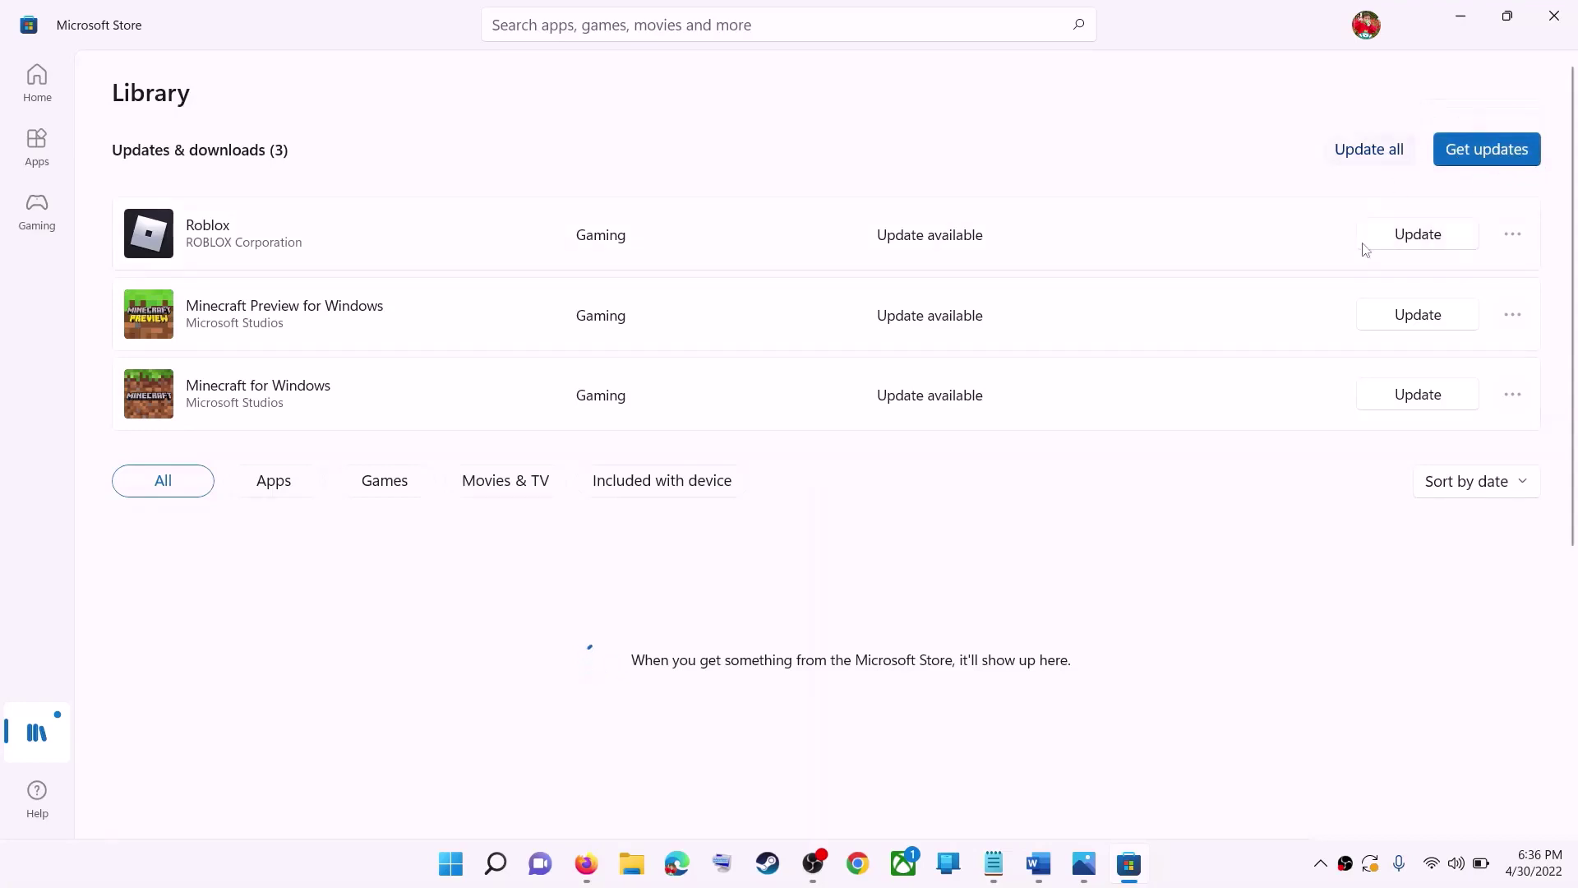
click(1463, 23)
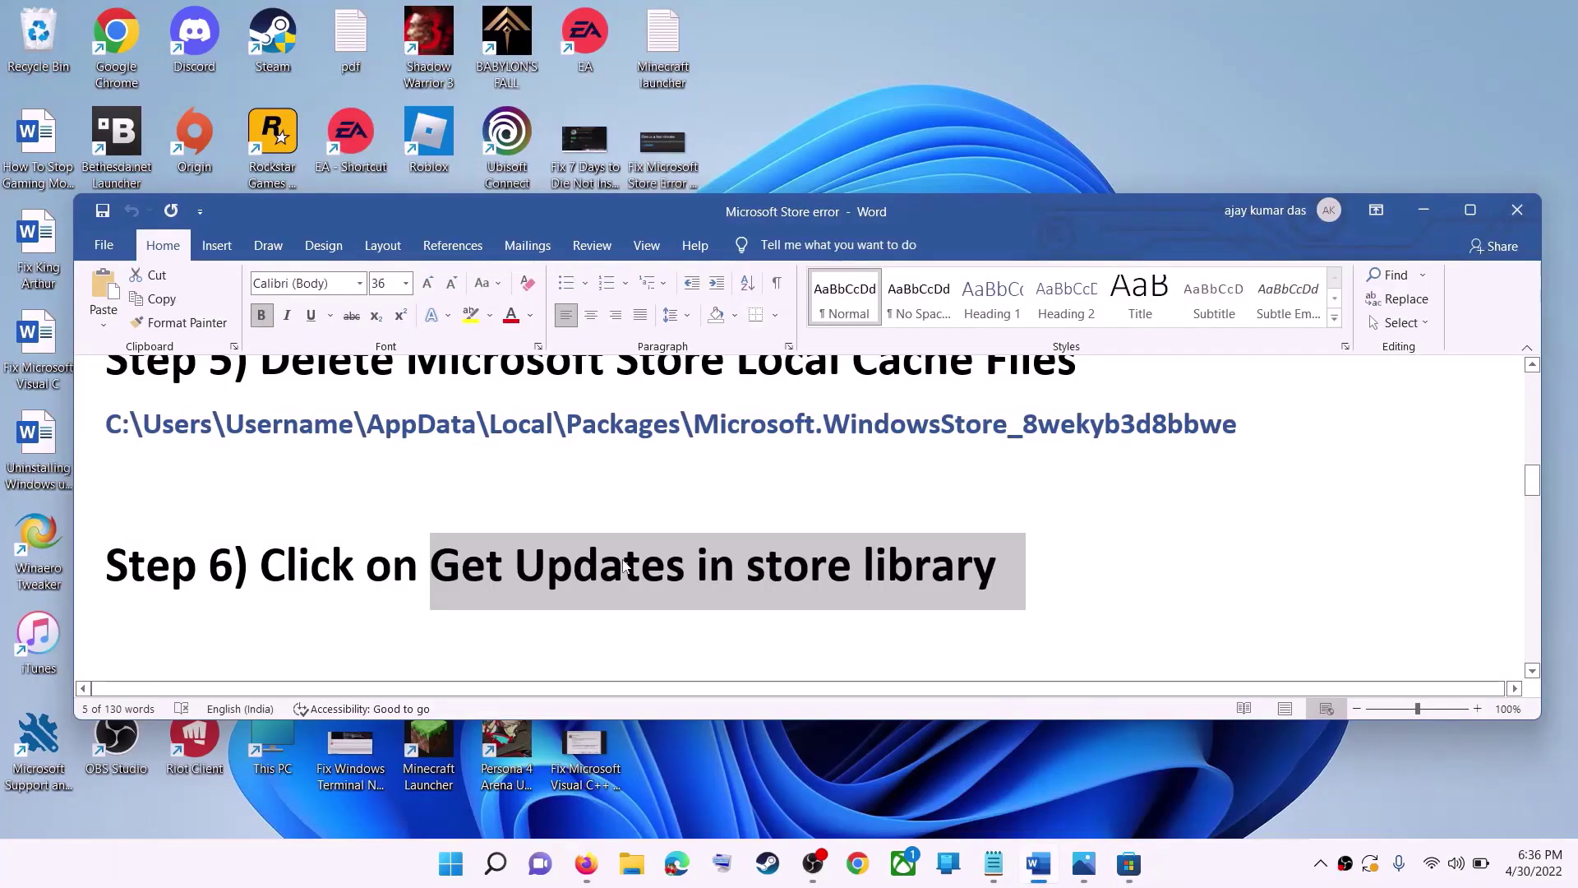
- Read which services Step 7 in the Word document says to start, and open the Services app
drag(625, 565, 263, 566)
scroll(425, 488, down, 3)
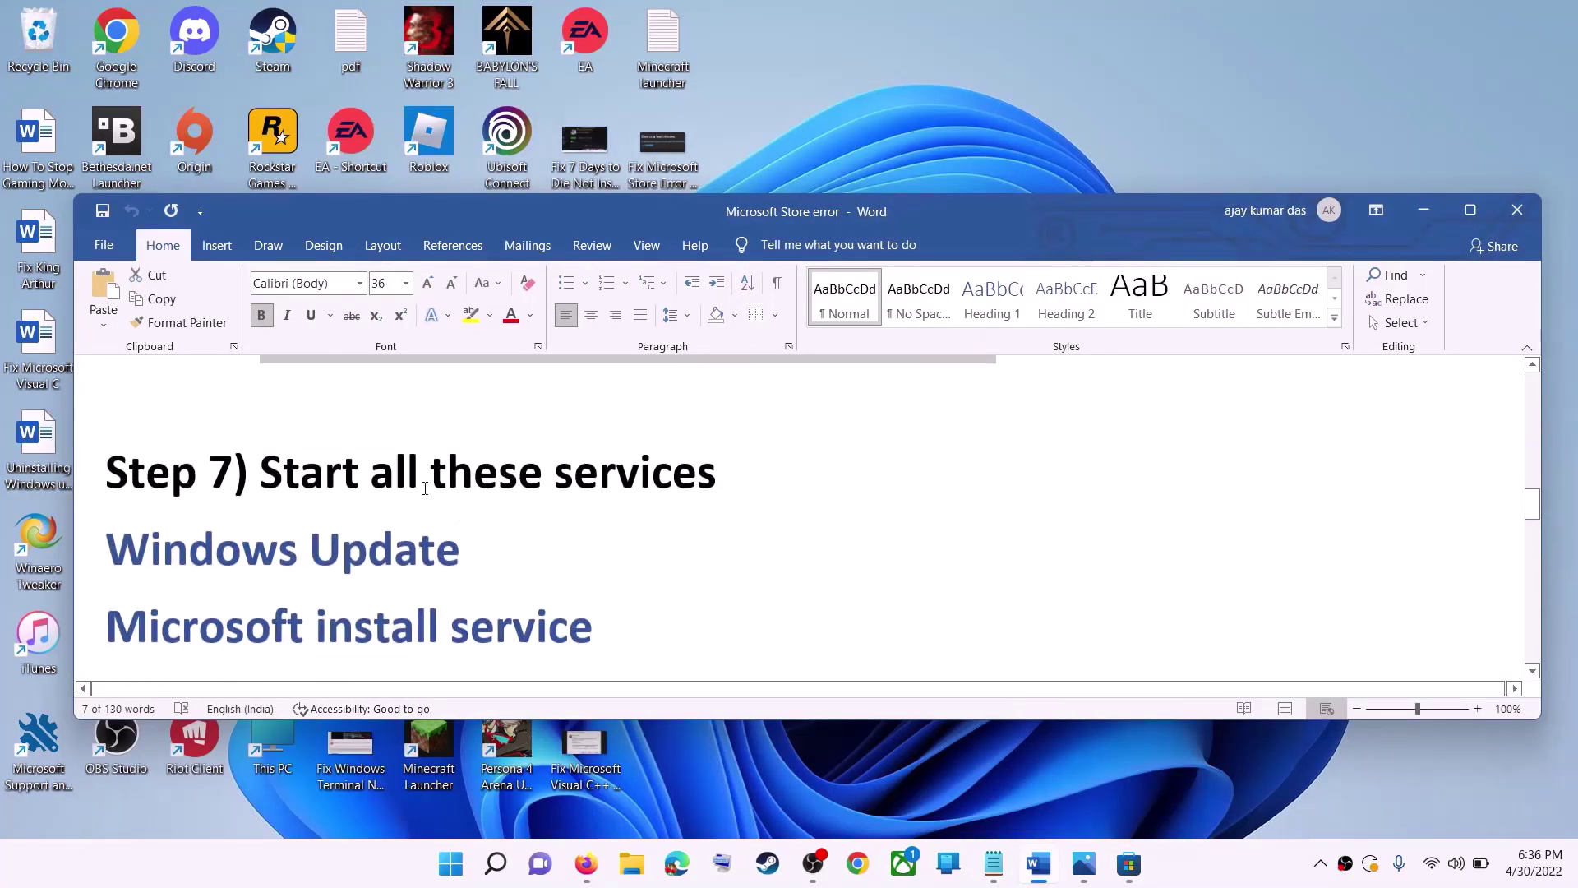
drag(262, 475, 715, 474)
scroll(576, 474, down, 1)
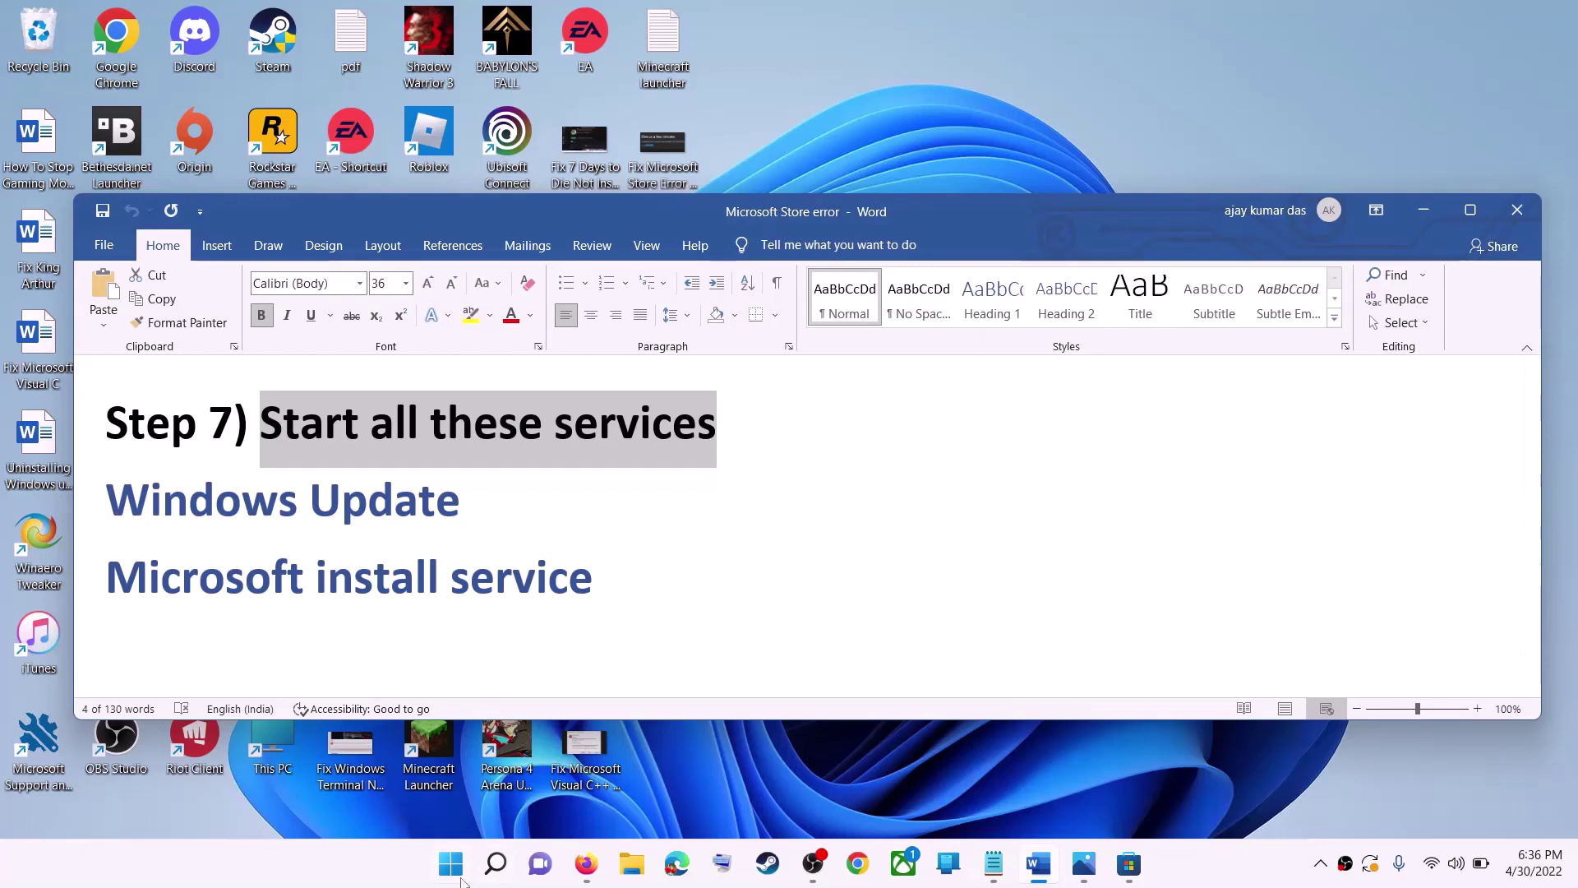
click(452, 873)
text(services)
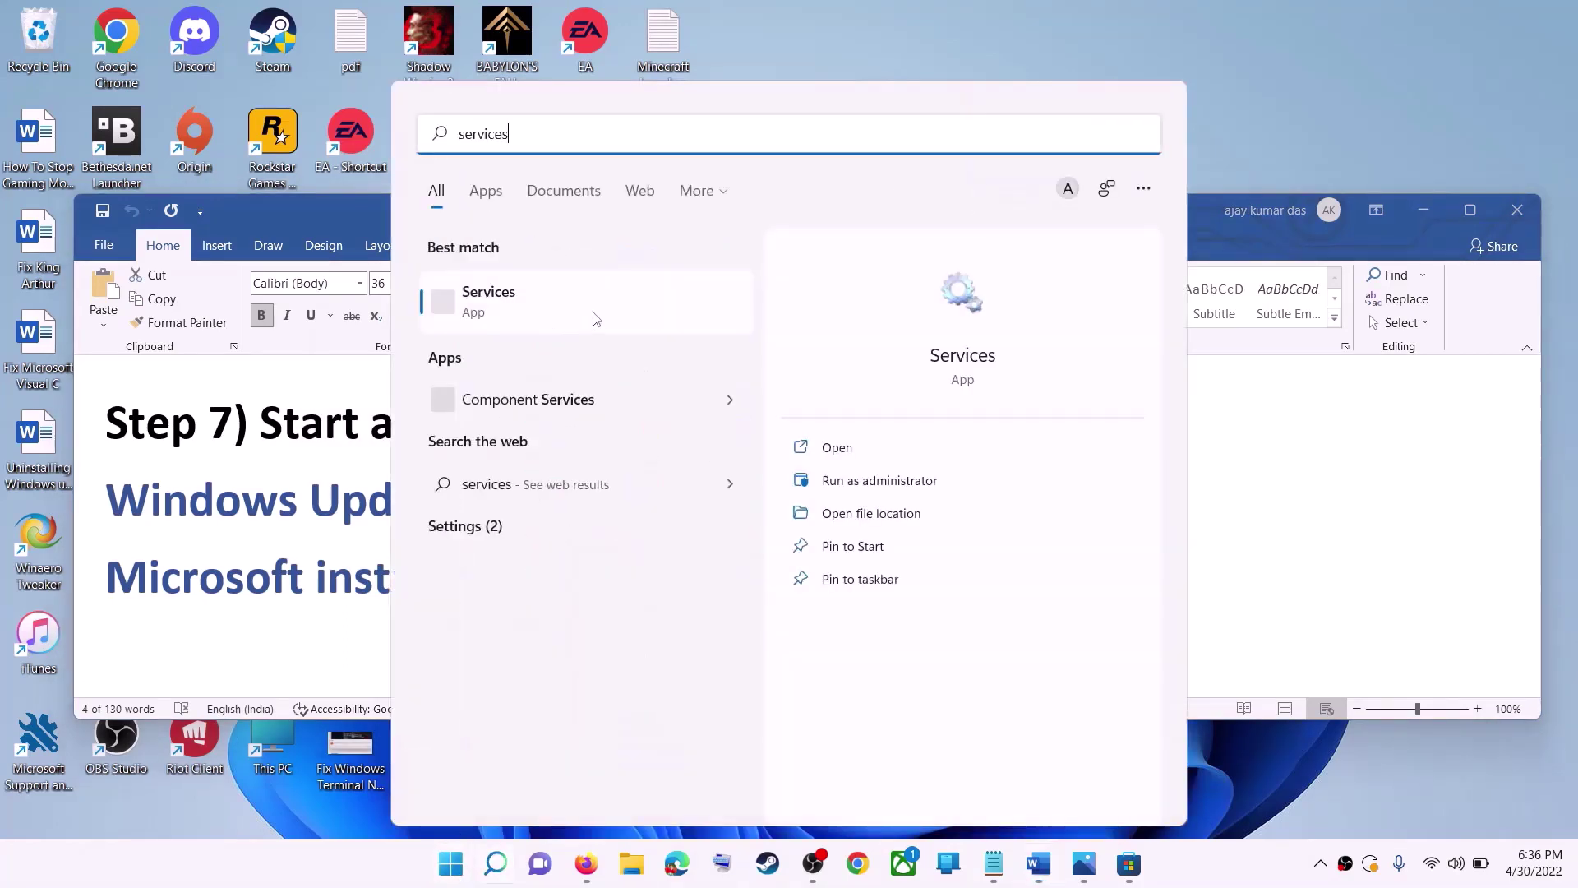
click(541, 309)
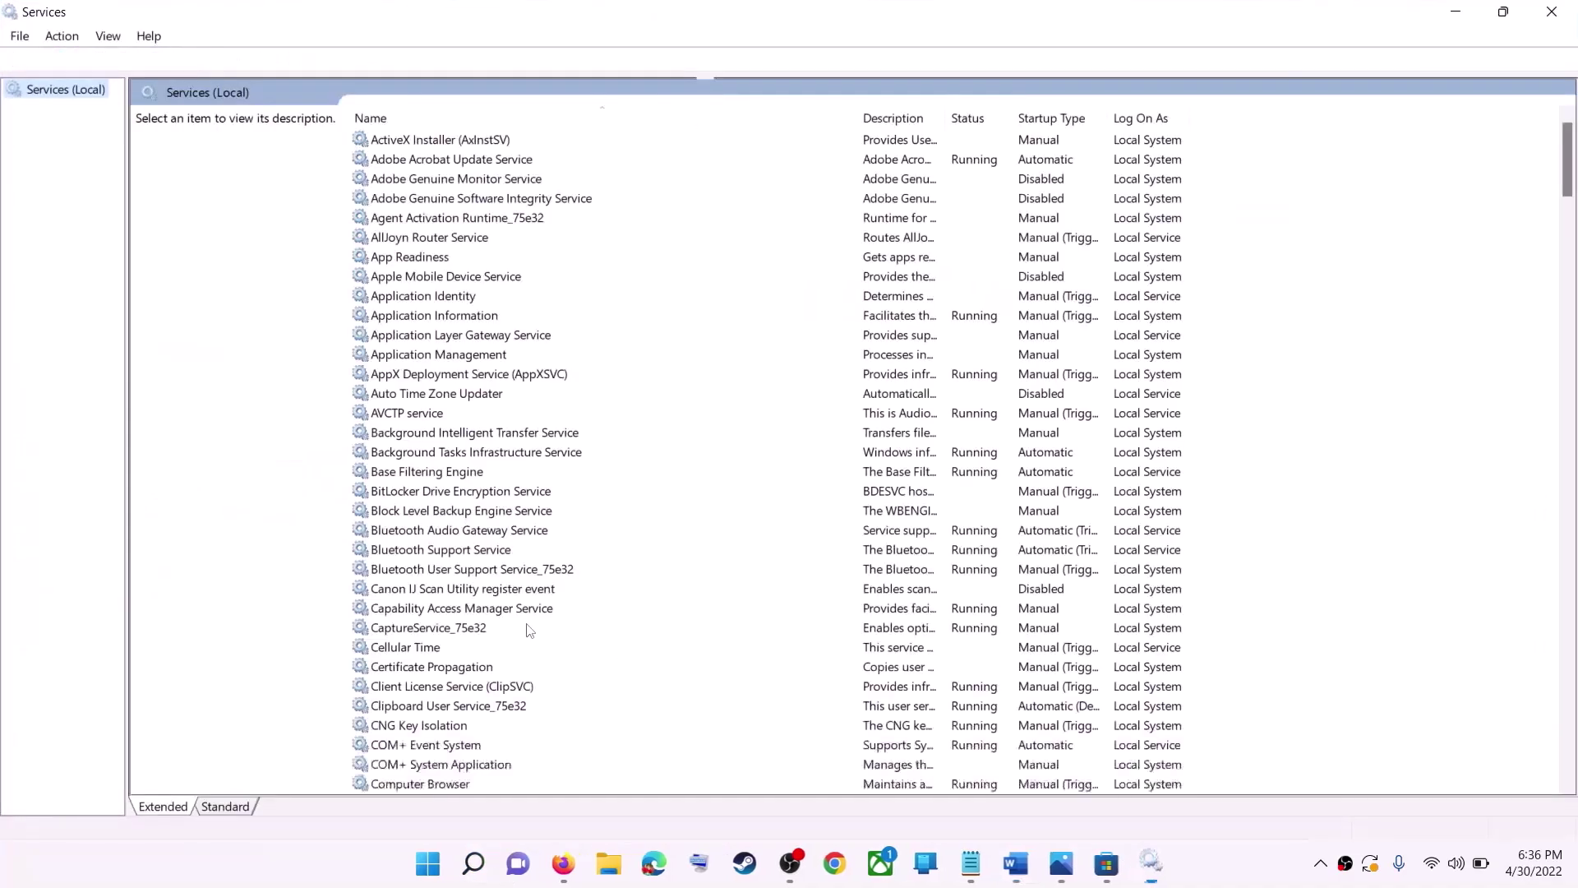
- Set the Windows Update service's startup type to Automatic and restart the service
click(516, 623)
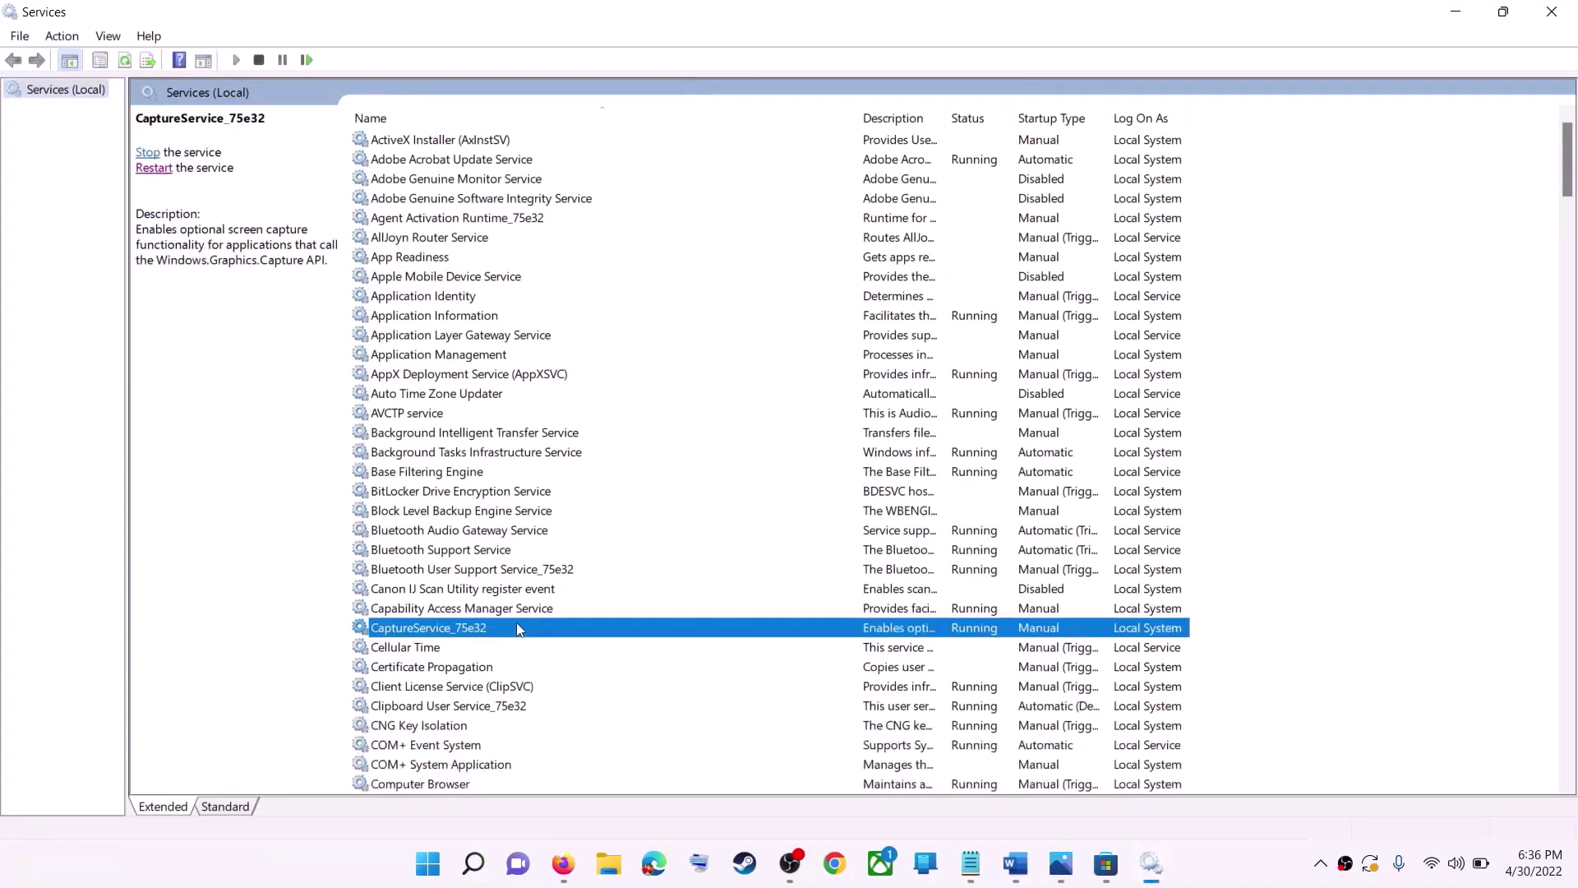
key(w)
scroll(526, 658, down, 6)
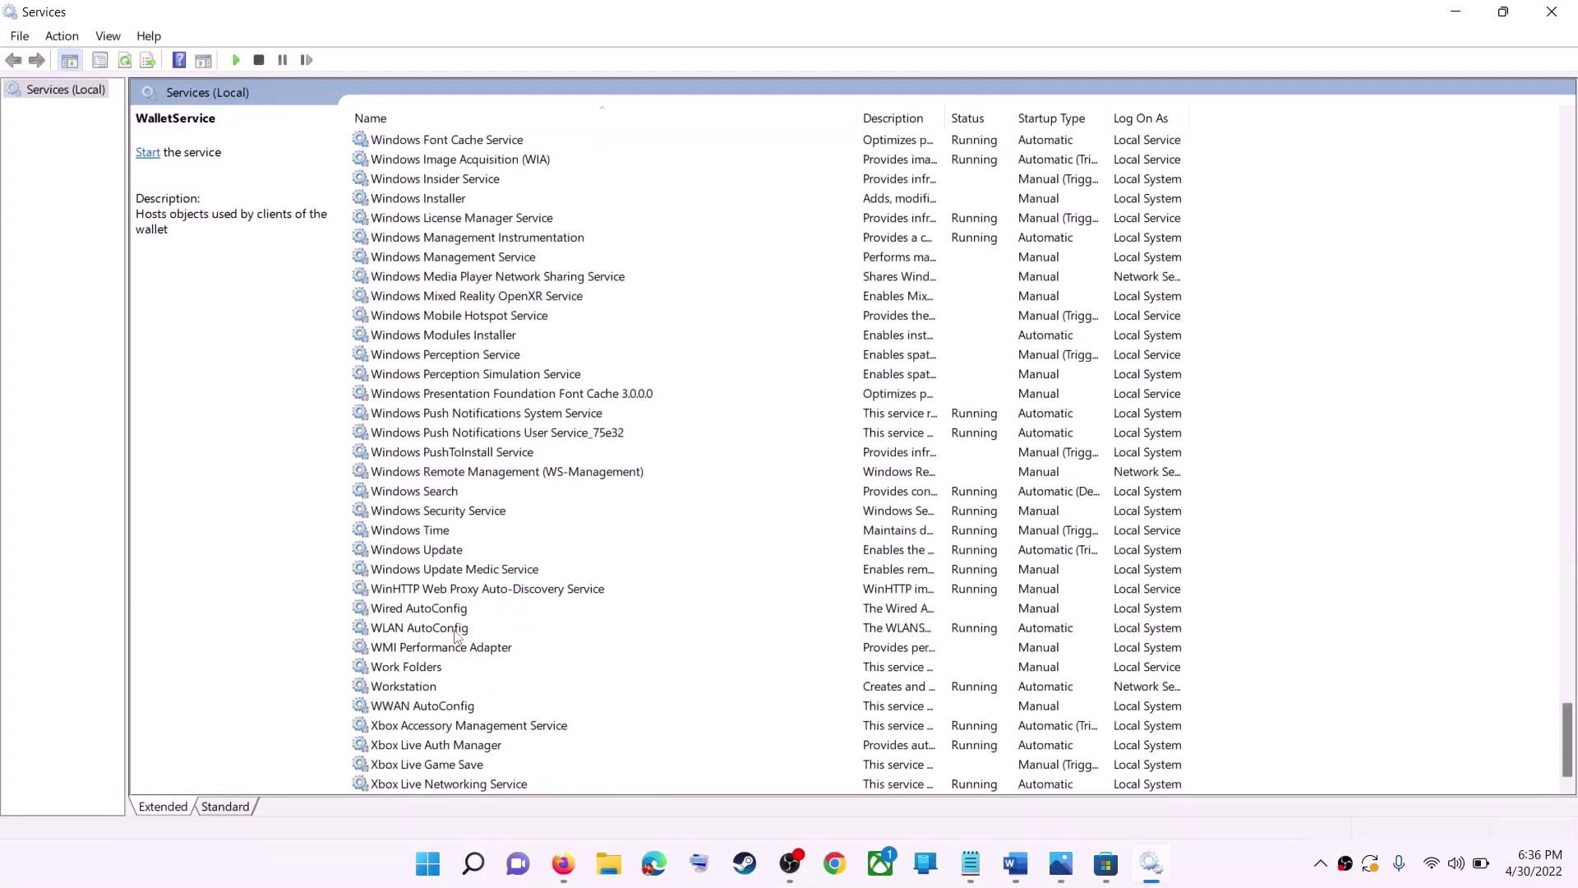
click(474, 552)
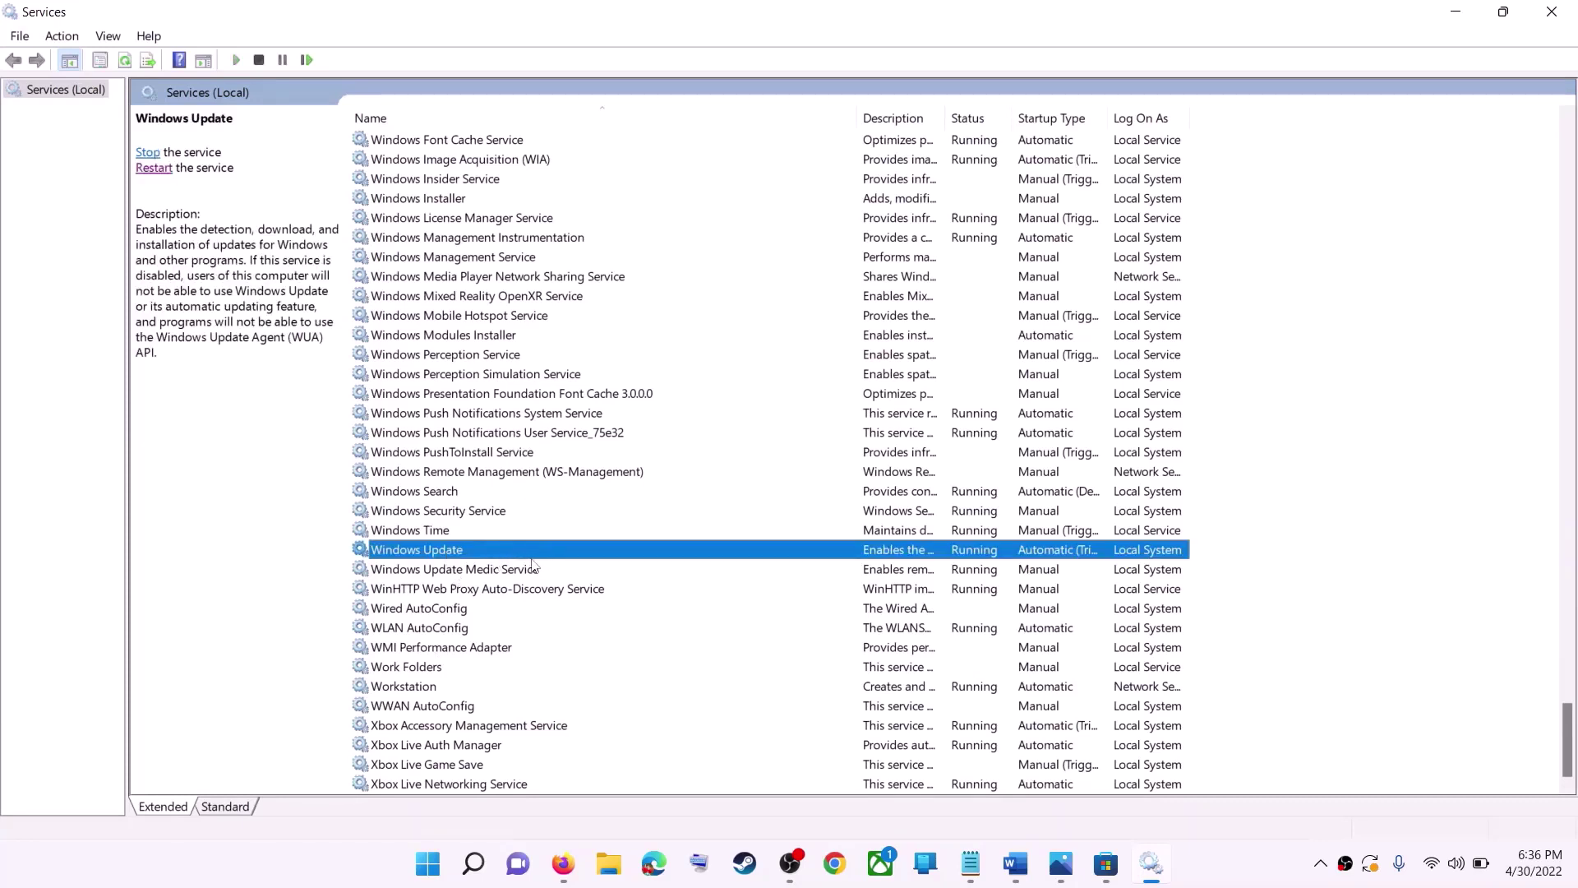
double_click(532, 557)
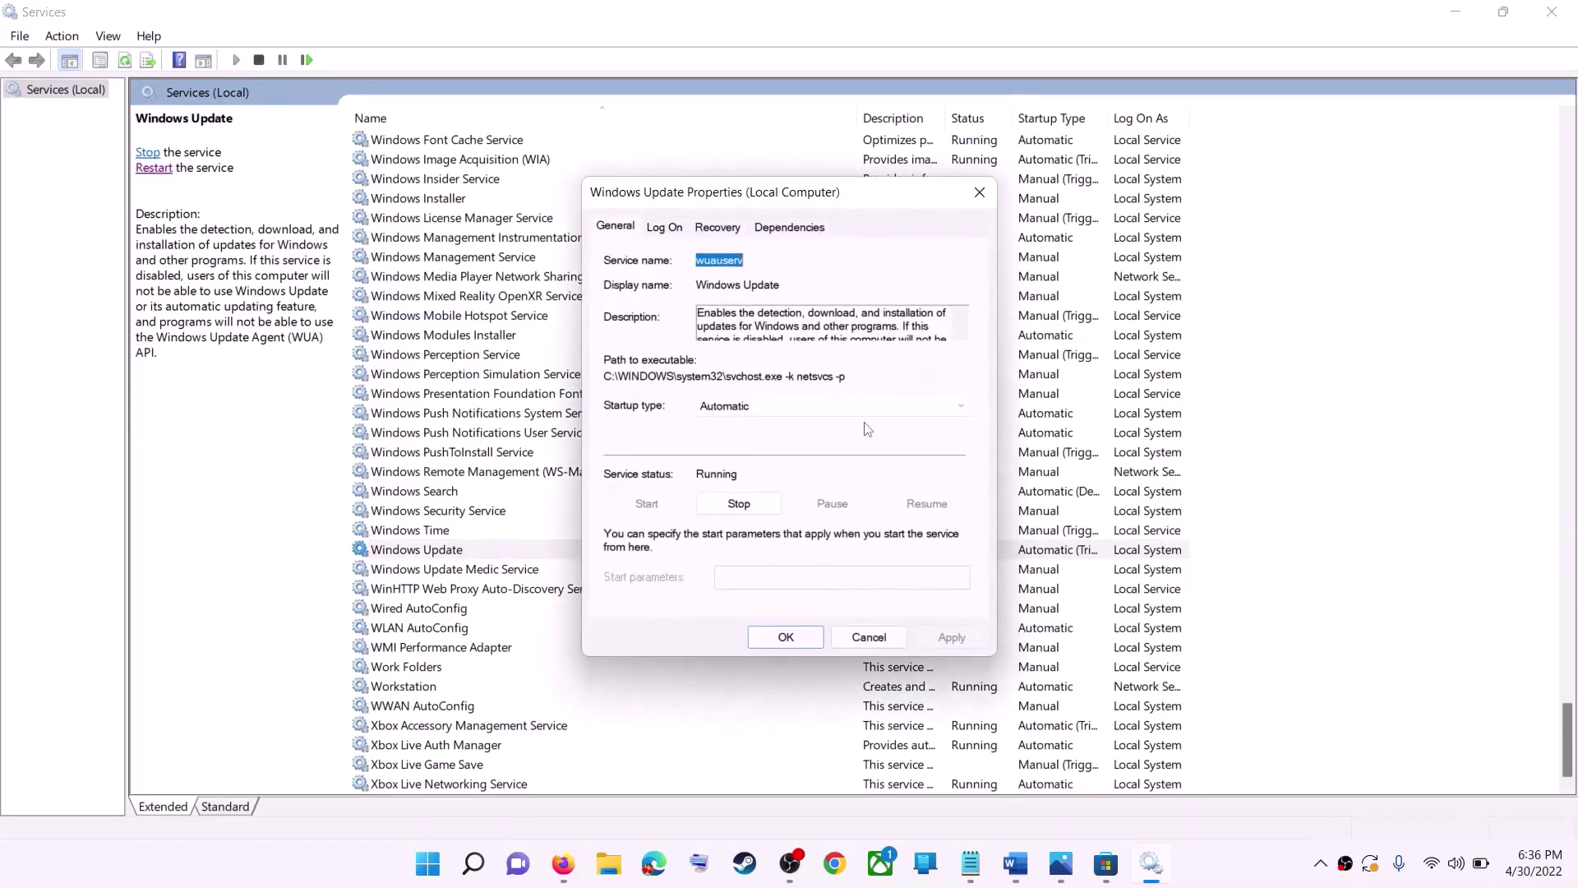
click(773, 409)
click(756, 437)
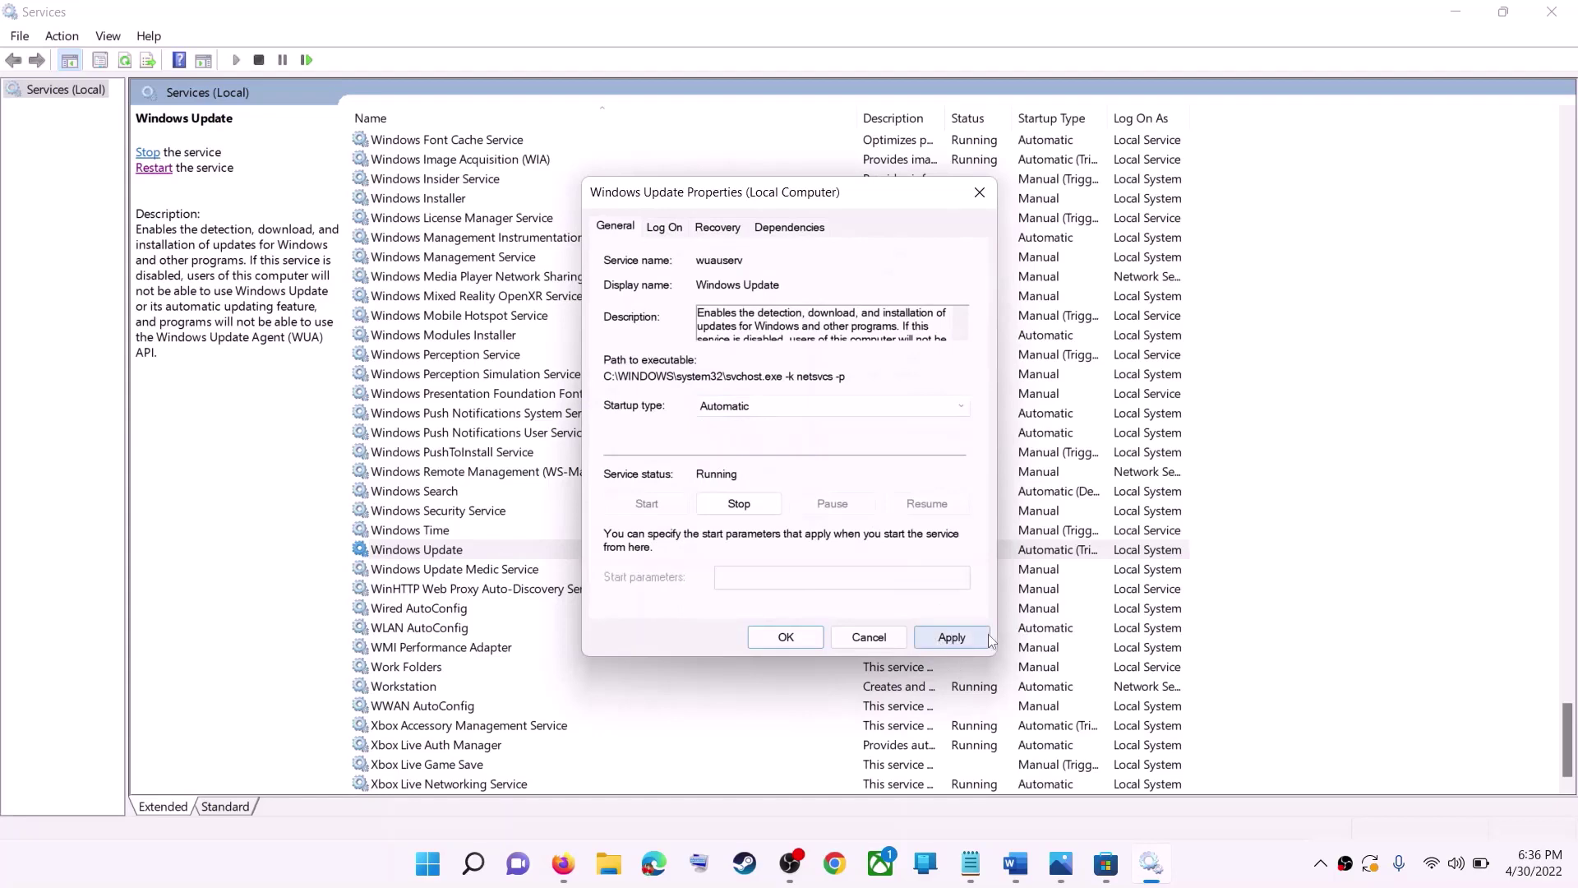
click(960, 639)
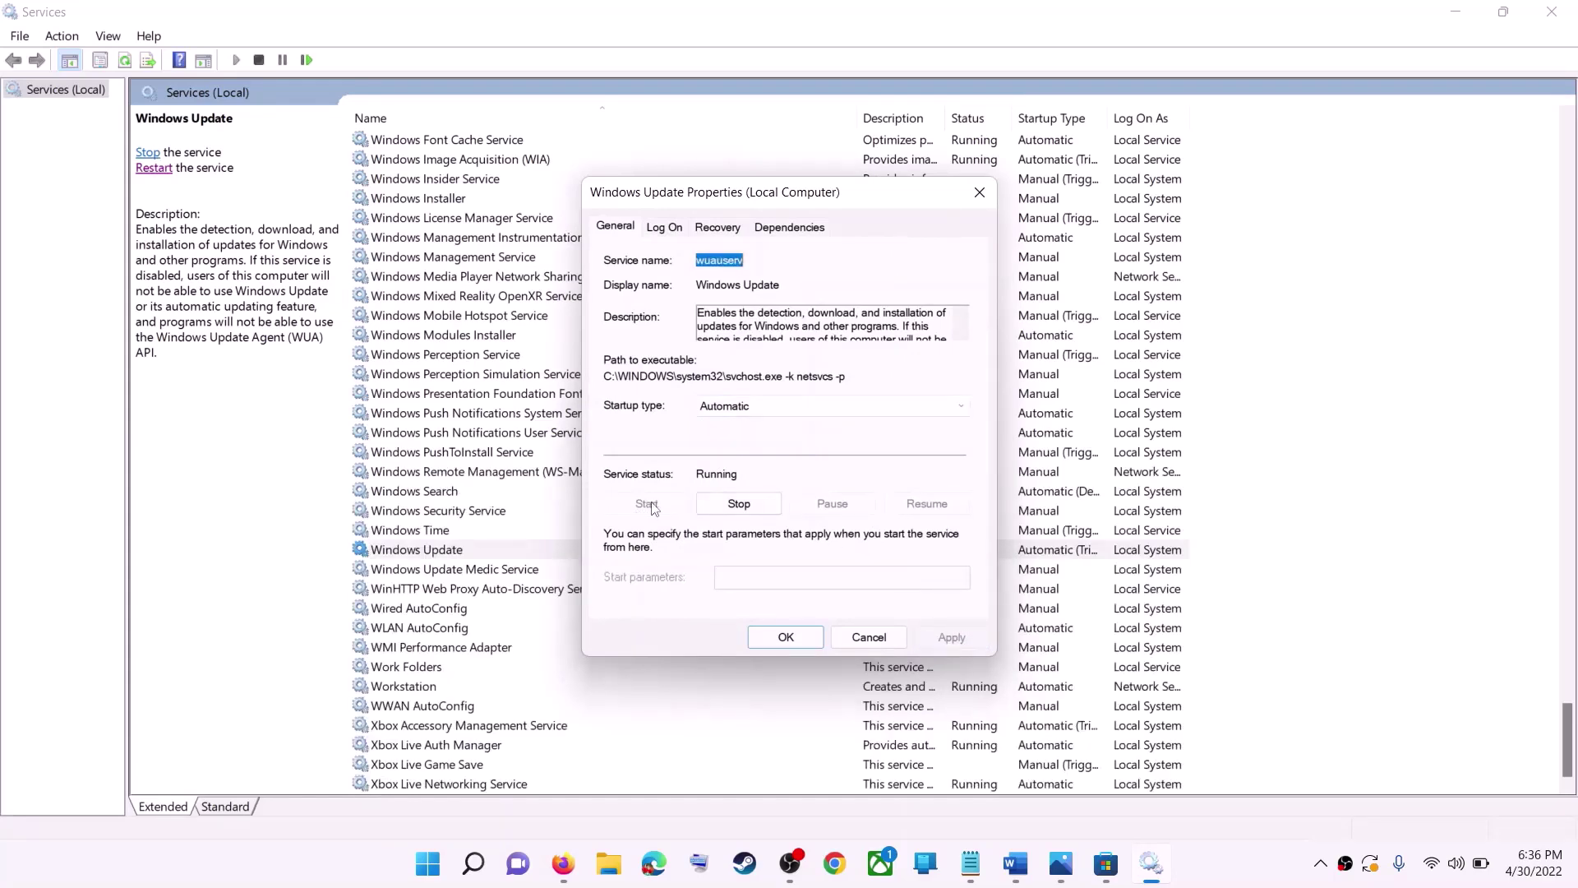
click(786, 639)
click(404, 552)
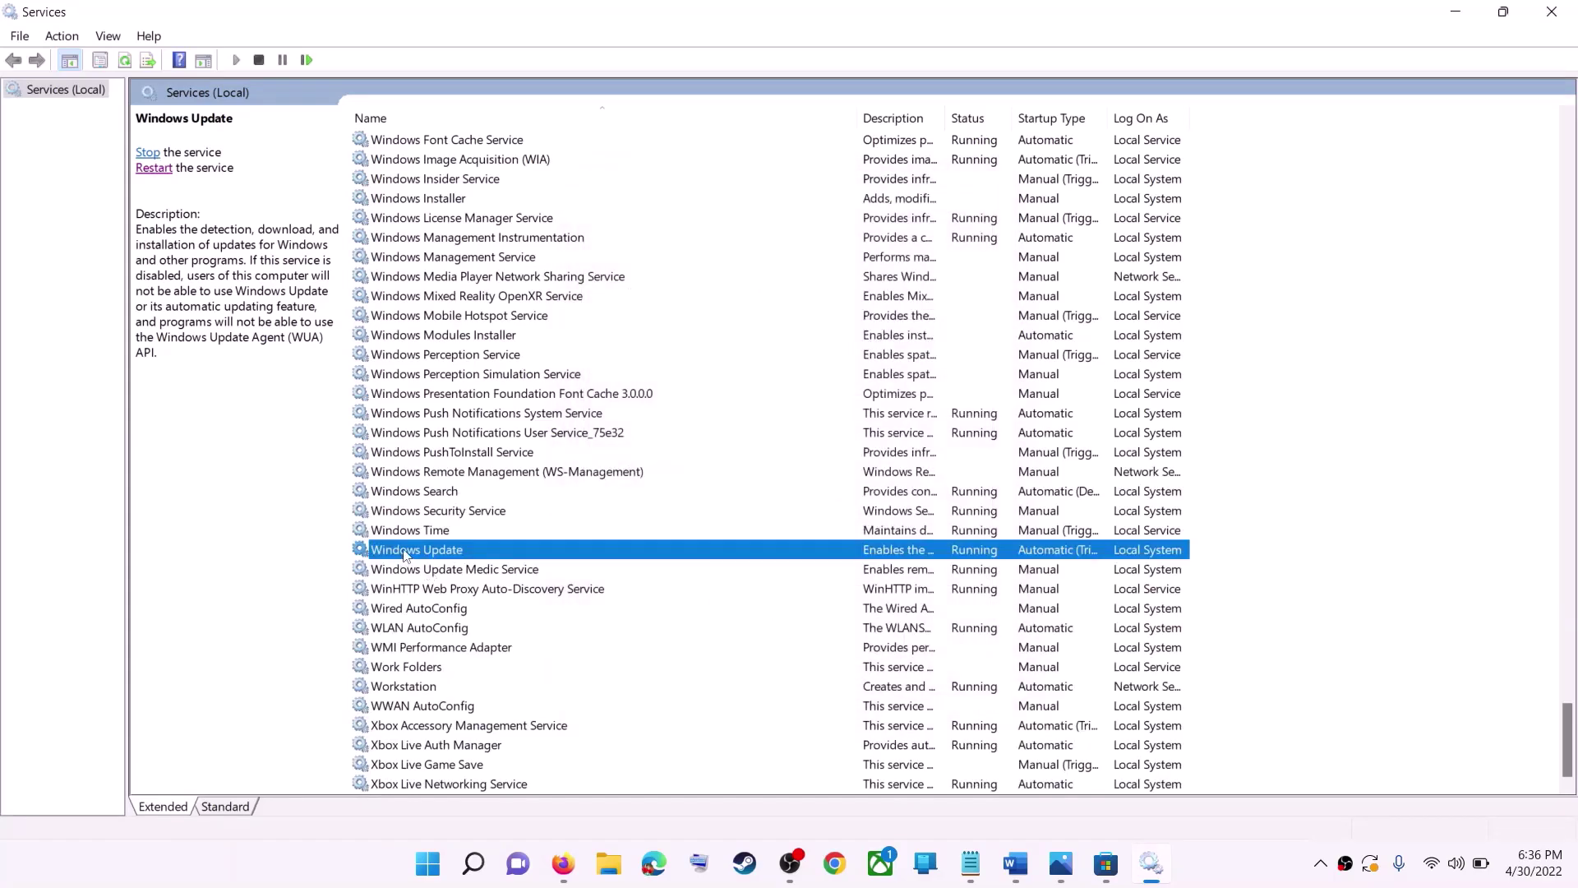
click(153, 170)
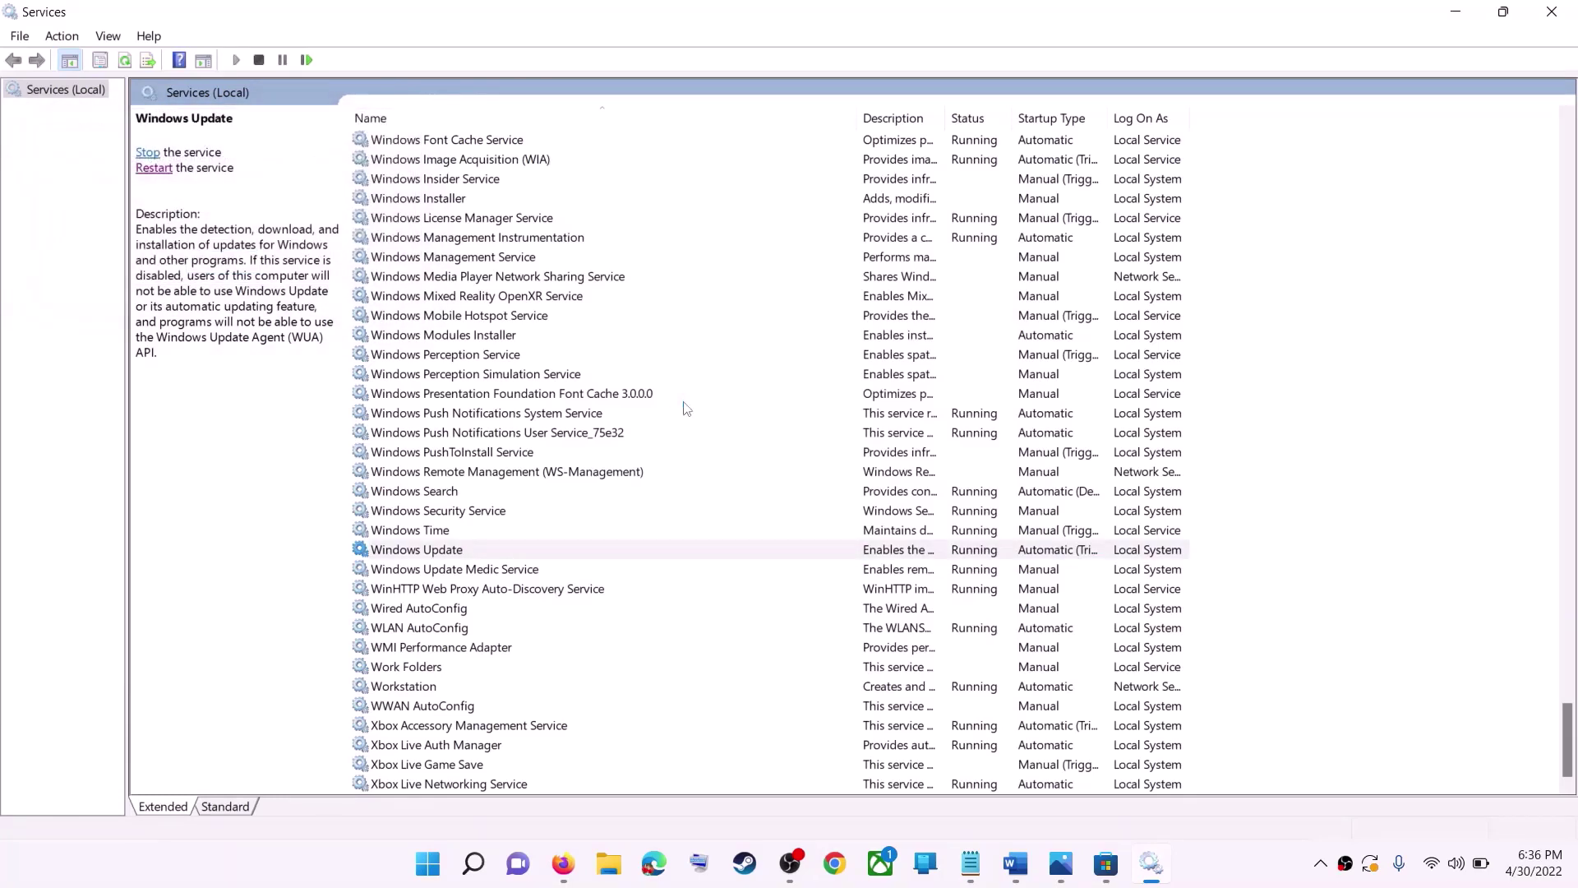
- Set the Microsoft Store Install Service's startup type to Automatic, restart the service, and close the Services window
click(507, 414)
key(m)
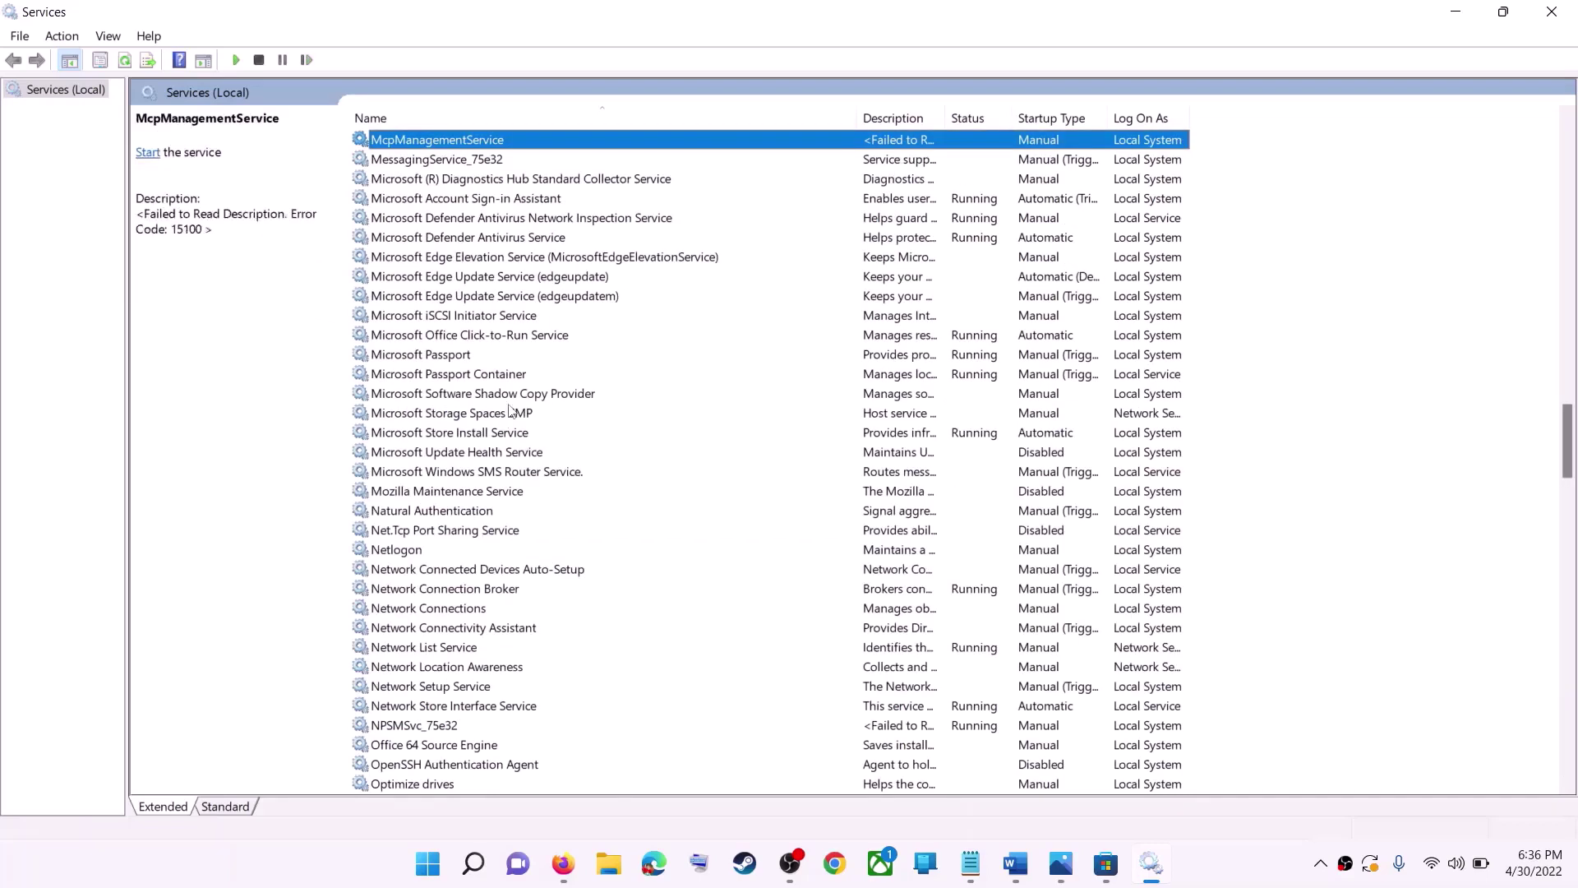
click(475, 438)
double_click(730, 442)
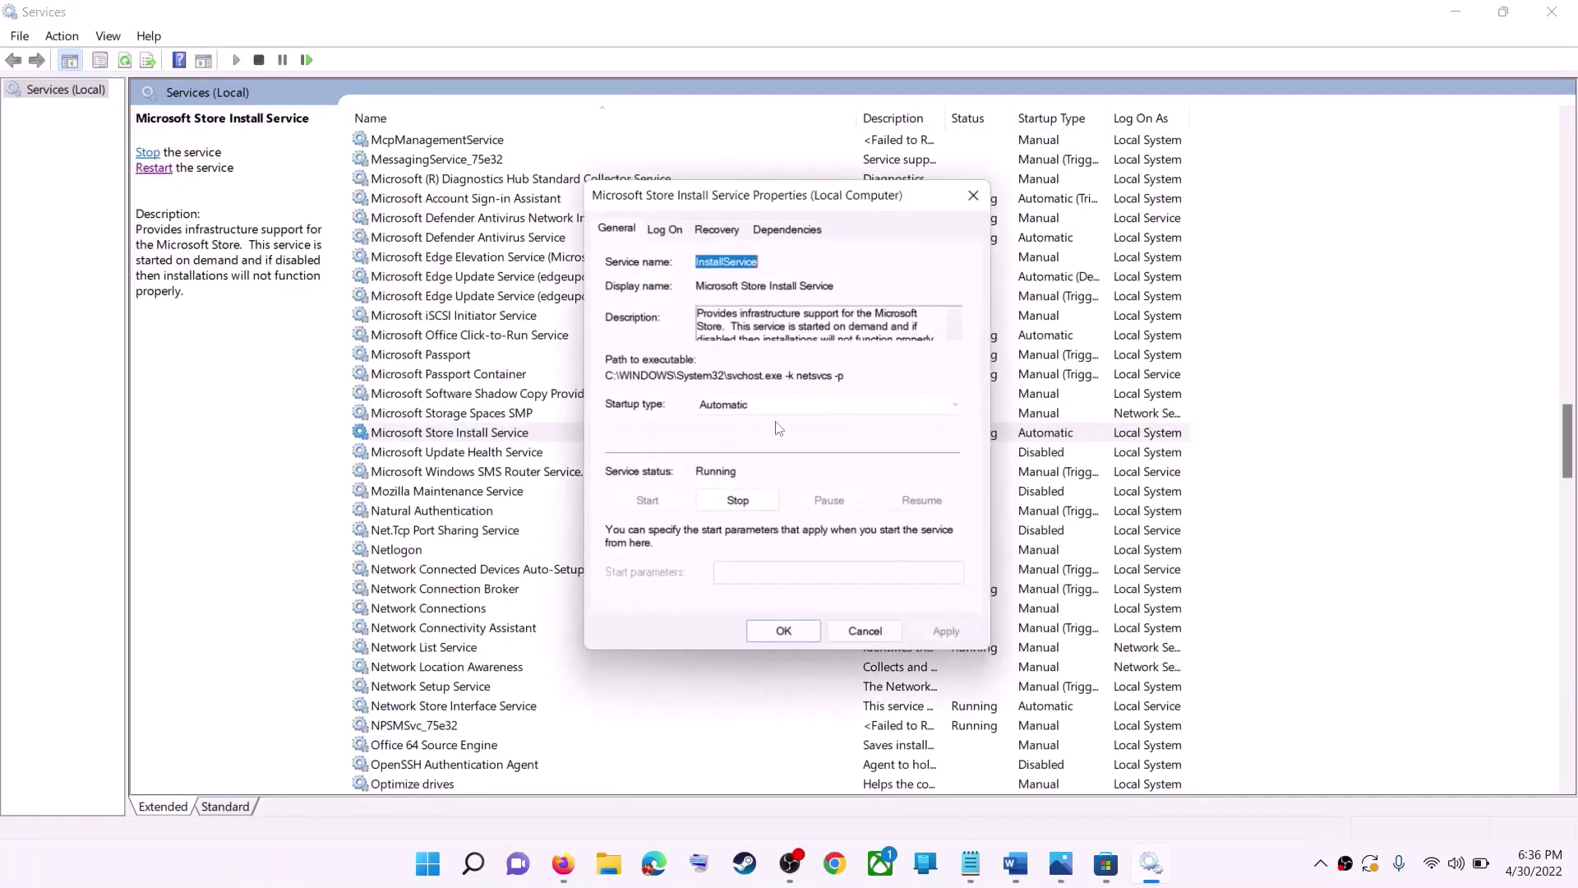
click(768, 406)
click(772, 466)
key(Tab)
key(Tab)
key(Tab)
key(Tab)
key(Tab)
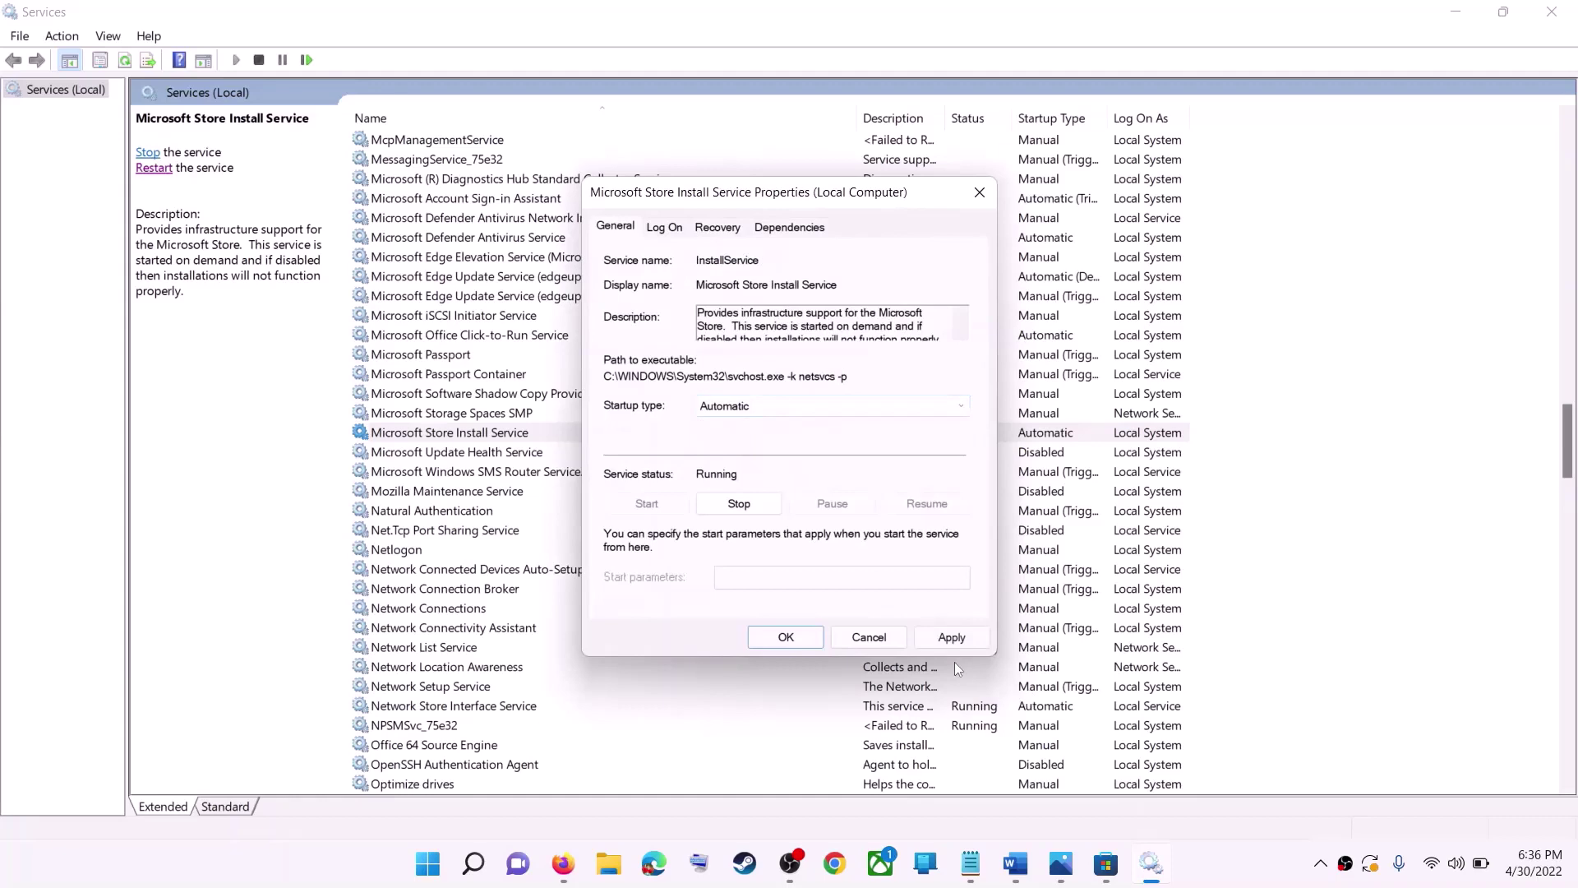
click(774, 636)
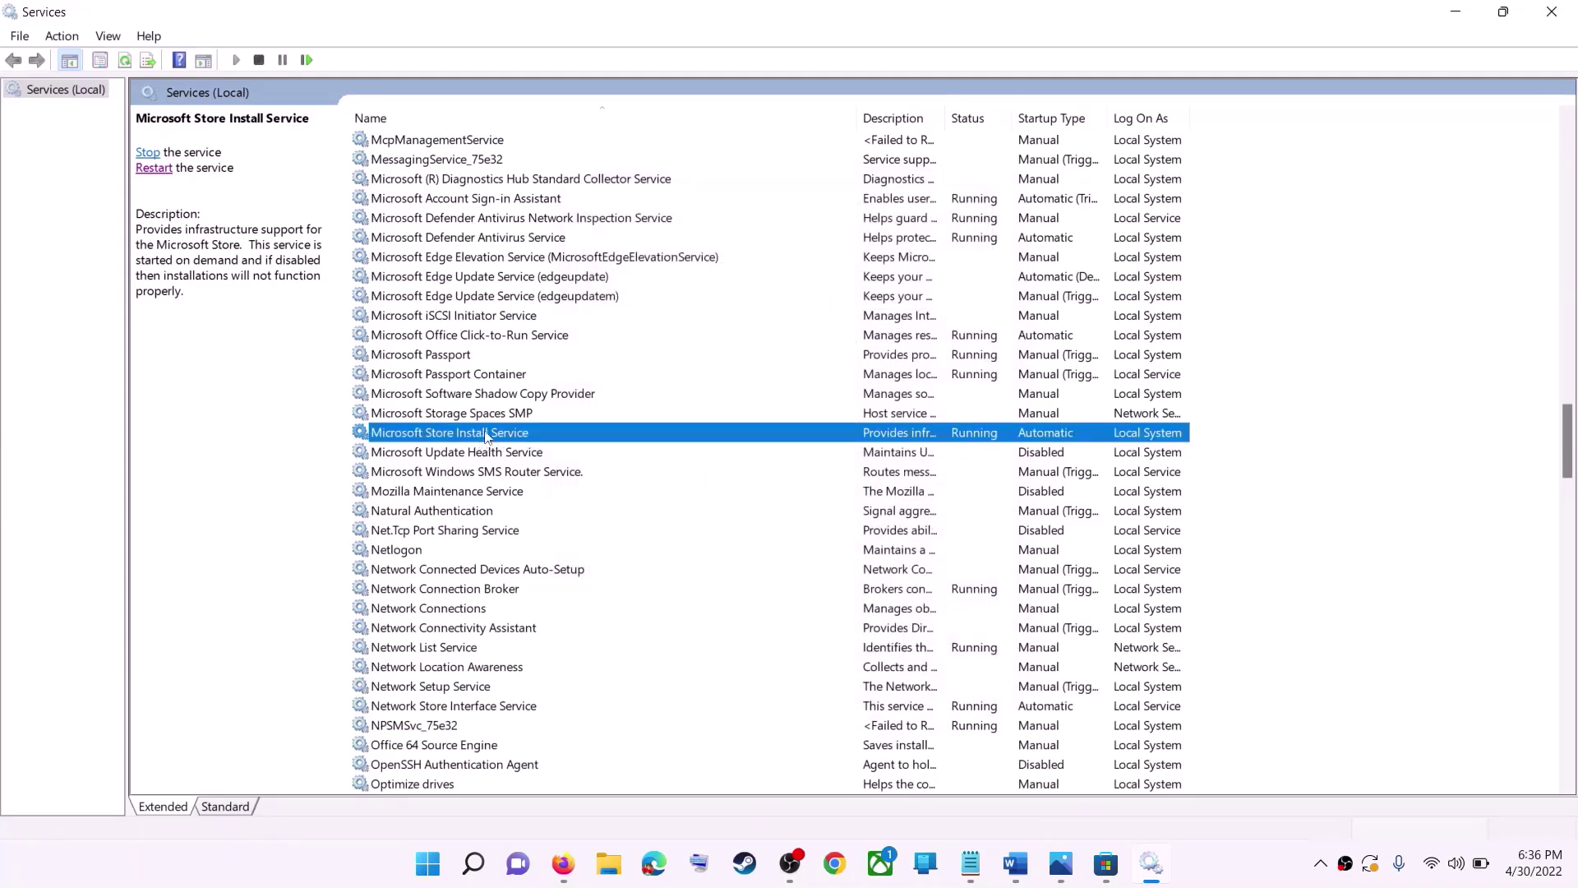
click(146, 169)
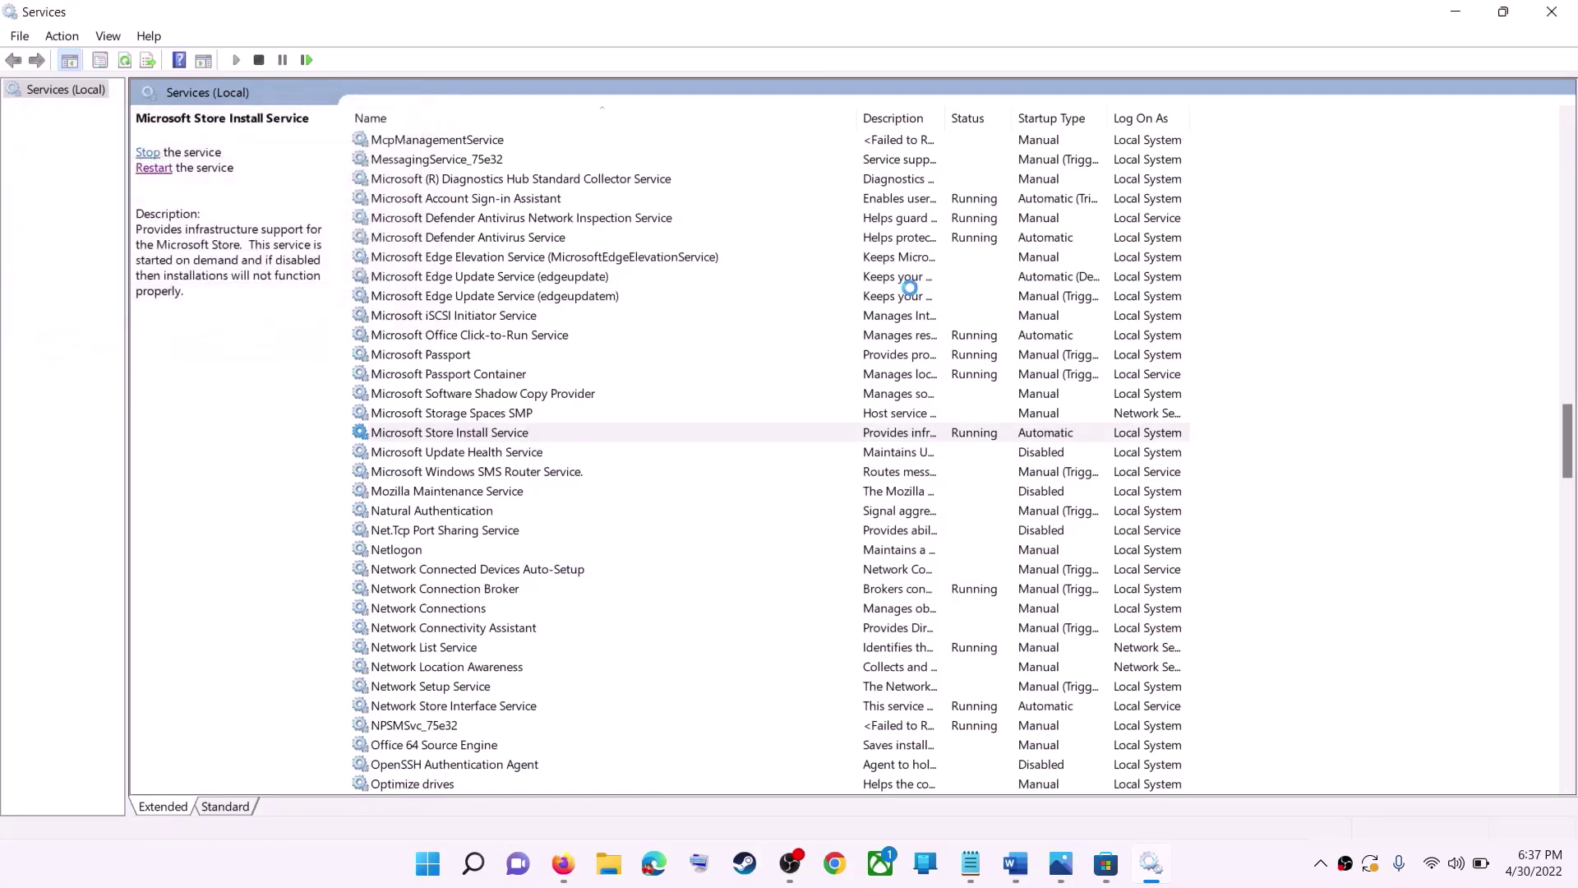
click(1552, 12)
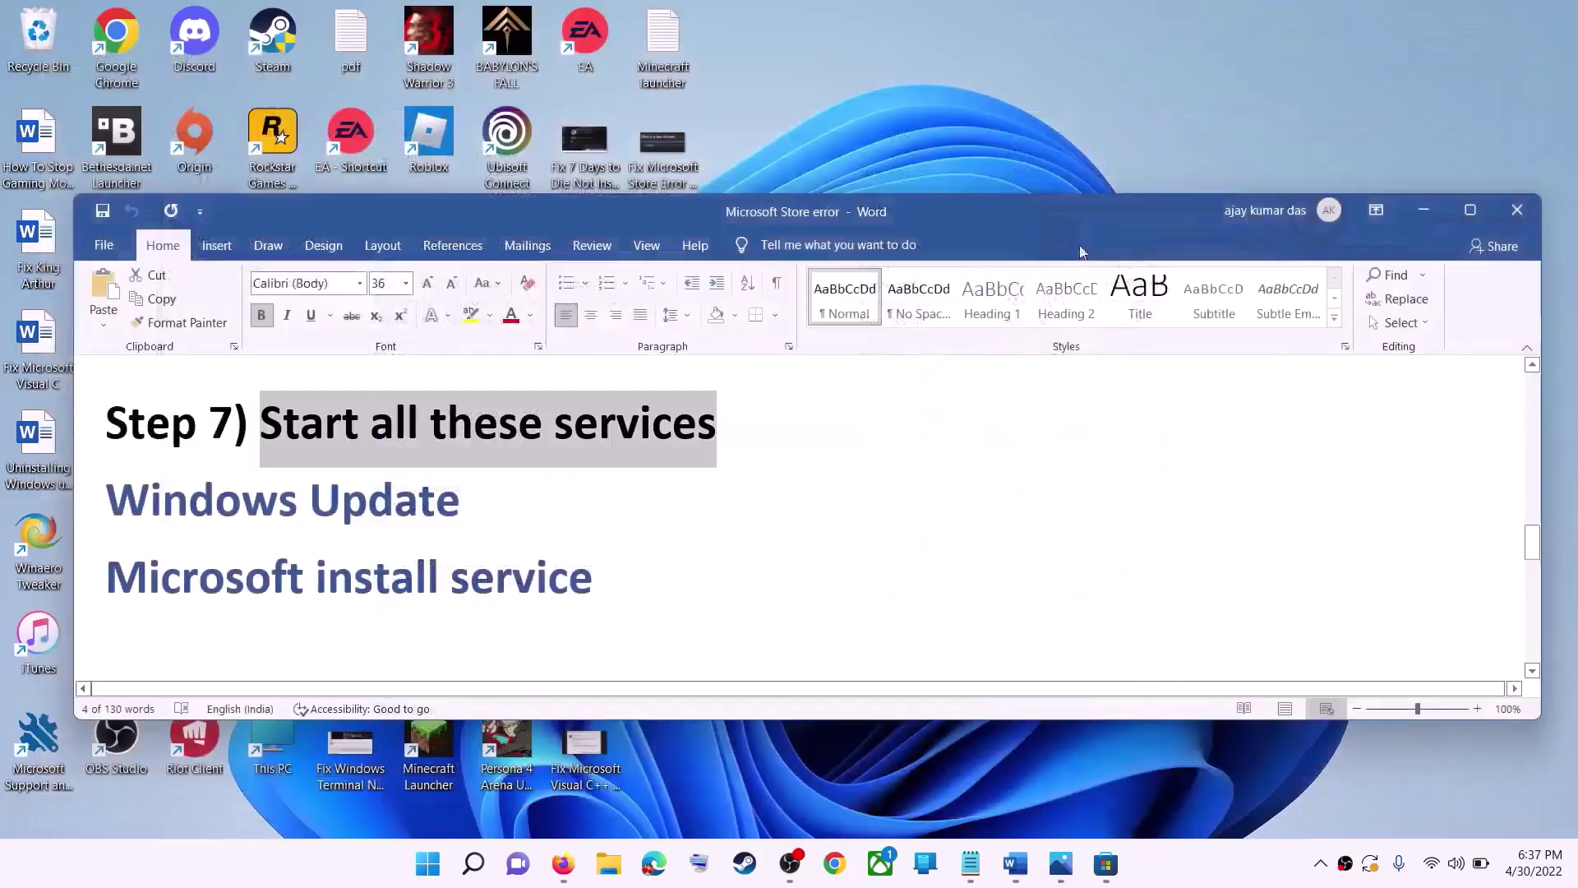
- Follow Step 8 in the Word document by checking the Windows Update page in Settings for updates
scroll(447, 544, down, 1)
scroll(447, 545, down, 2)
scroll(451, 522, up, 1)
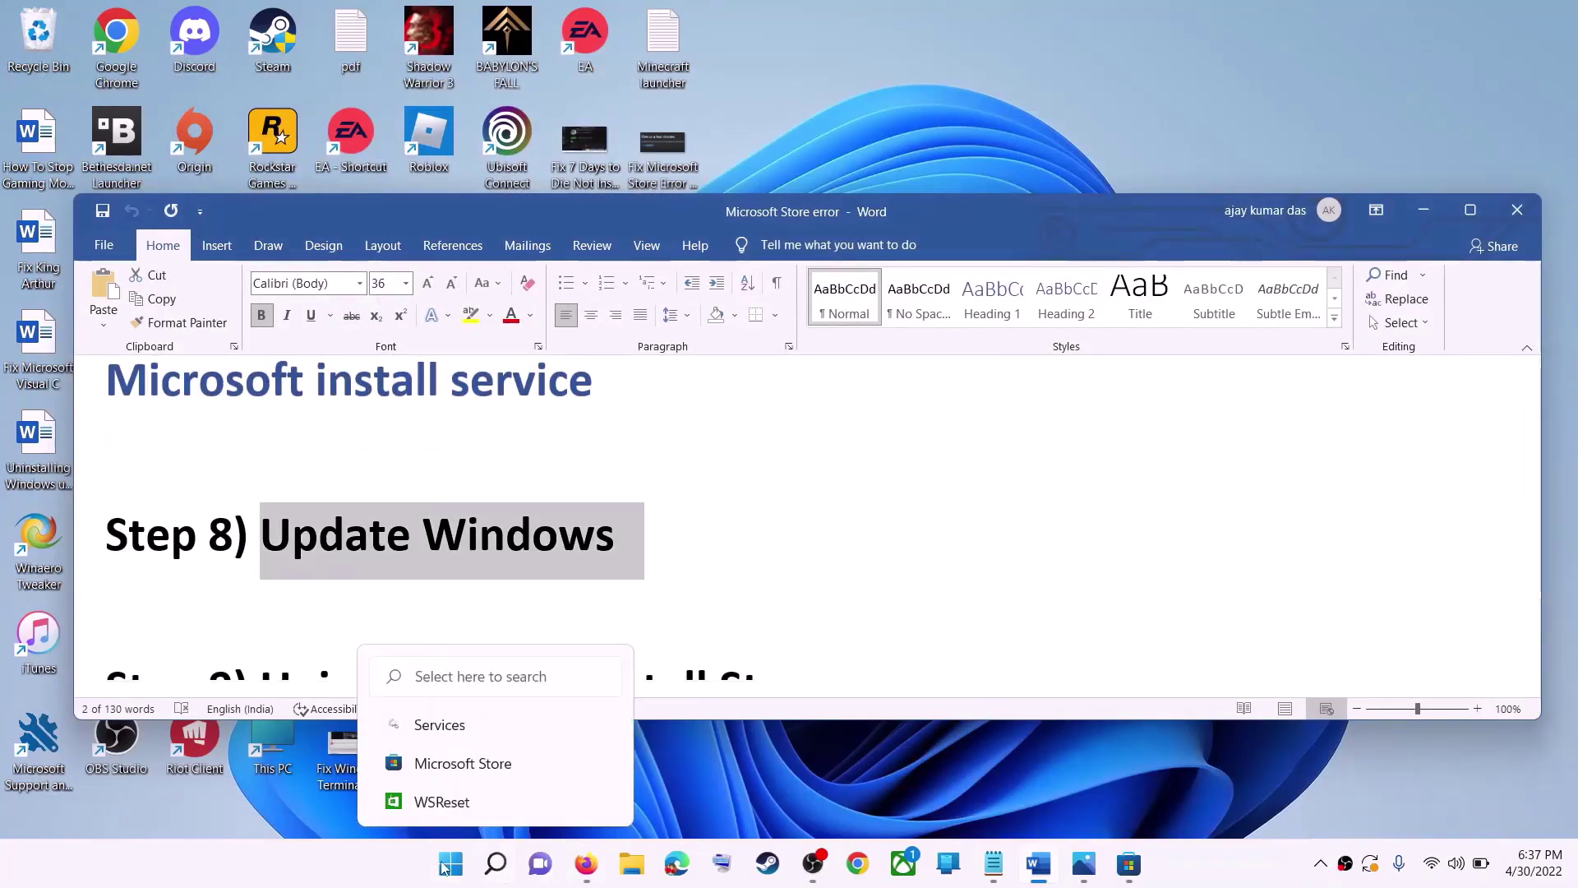
click(451, 863)
click(738, 358)
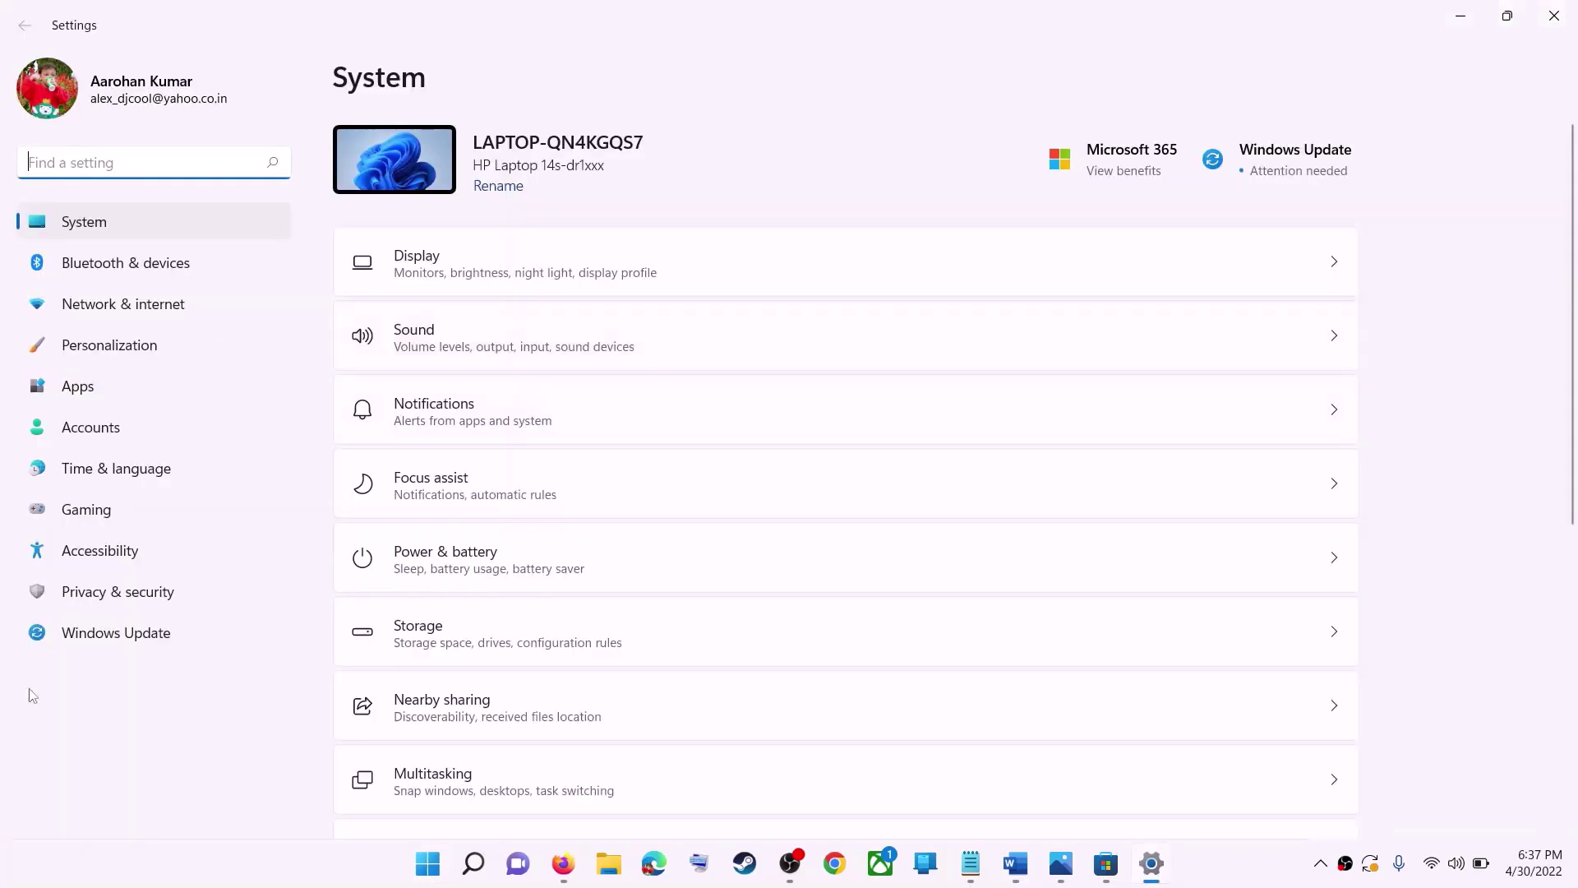
click(125, 638)
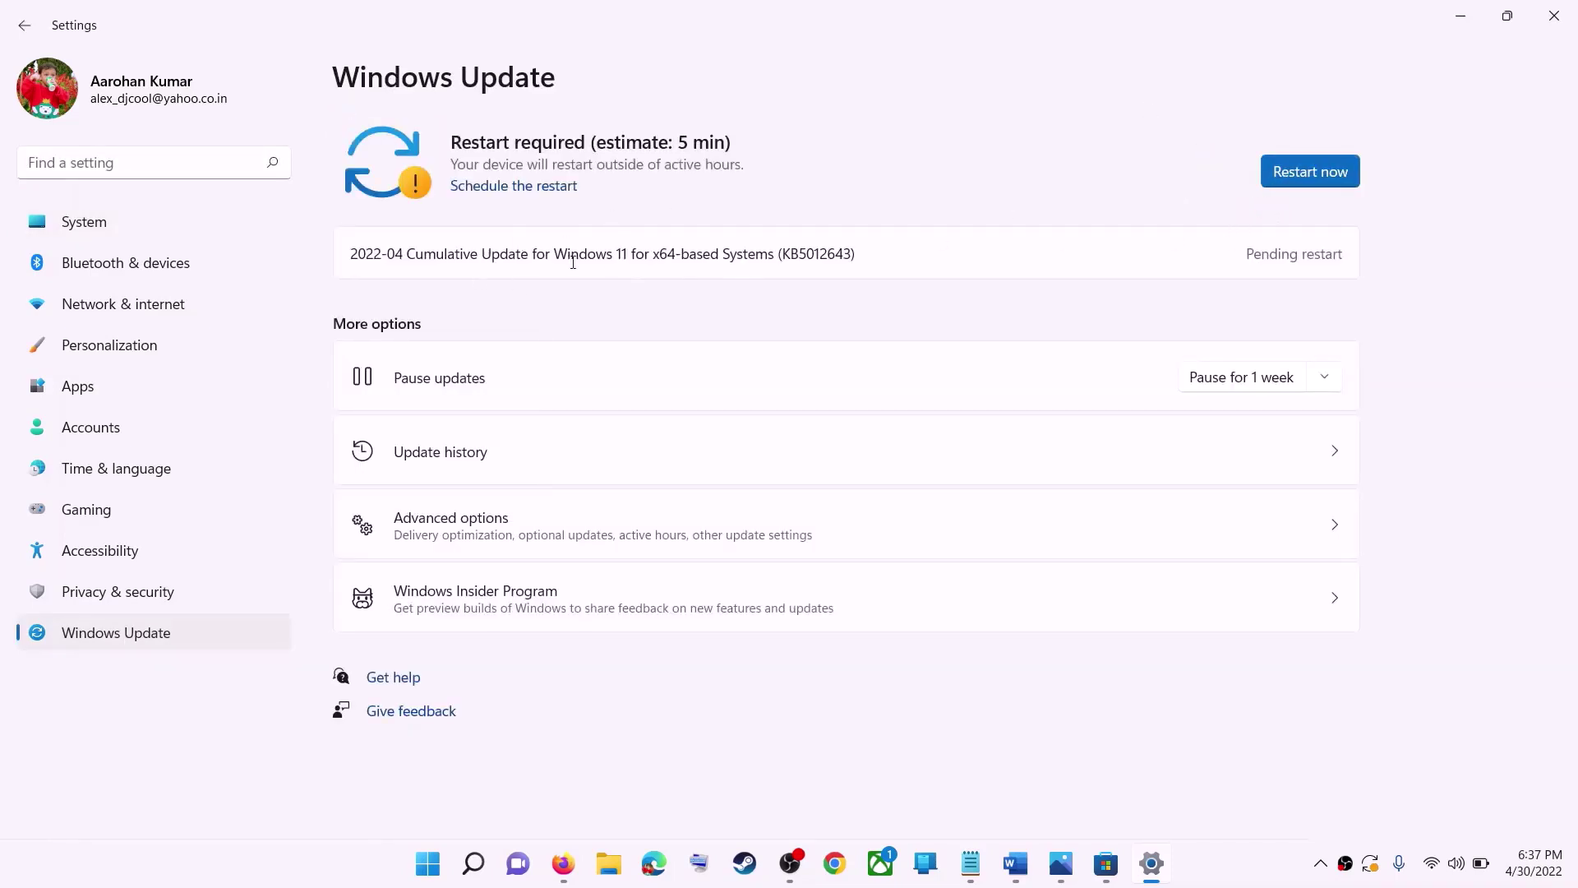
click(1461, 15)
- Copy the Get-AppxPackage -allusers *WindowsStore* | Remove-AppxPackage command from Step 9 of the Word document
scroll(472, 540, down, 5)
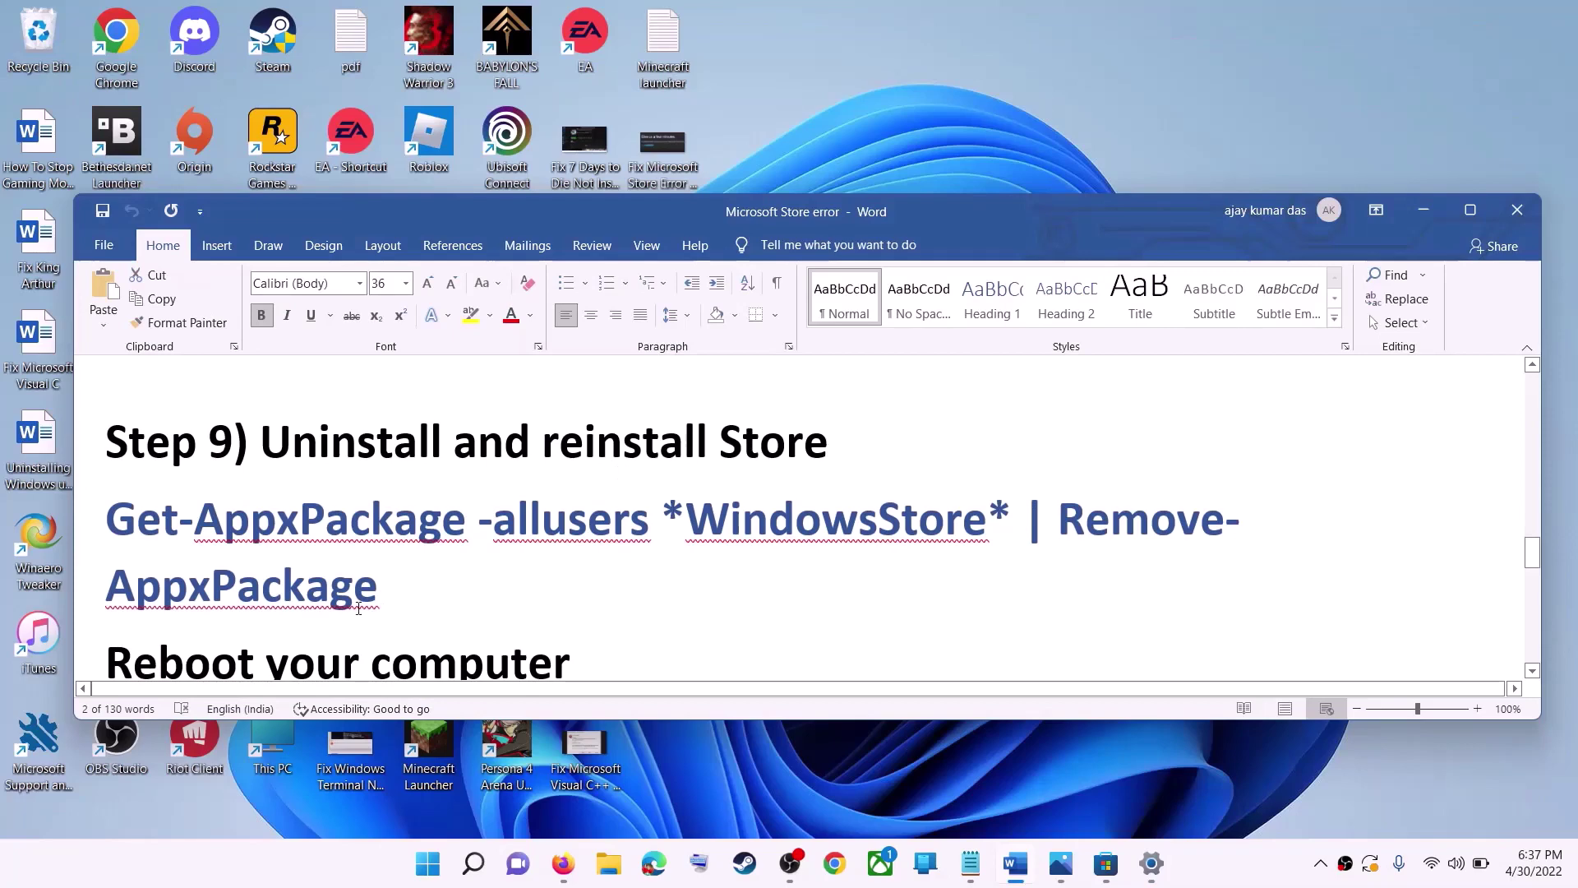
drag(420, 586, 138, 538)
right_click(238, 554)
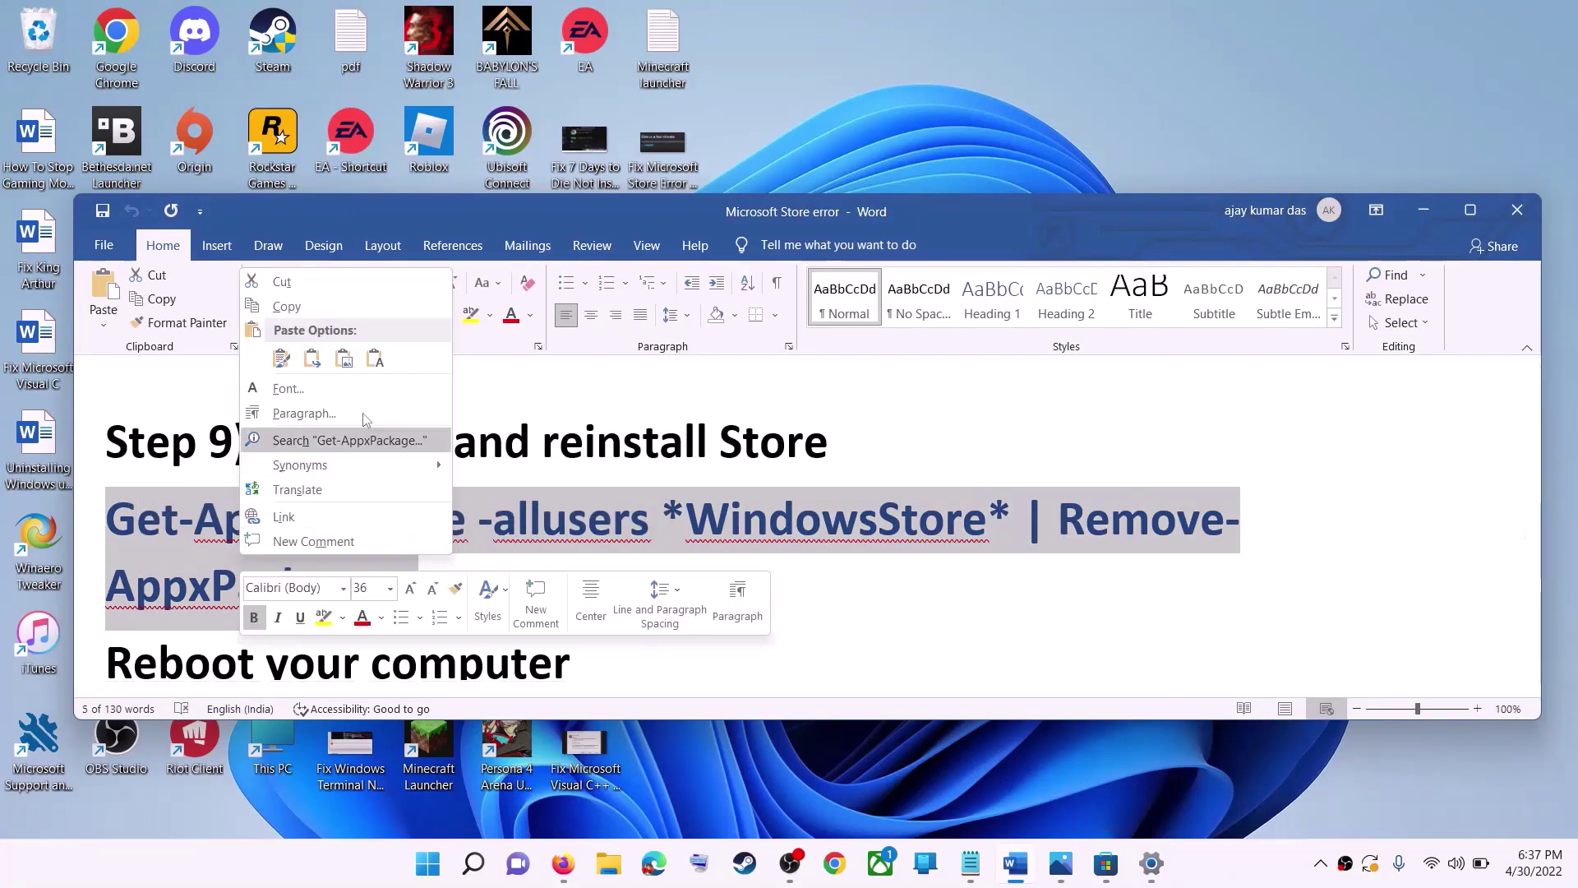
click(317, 308)
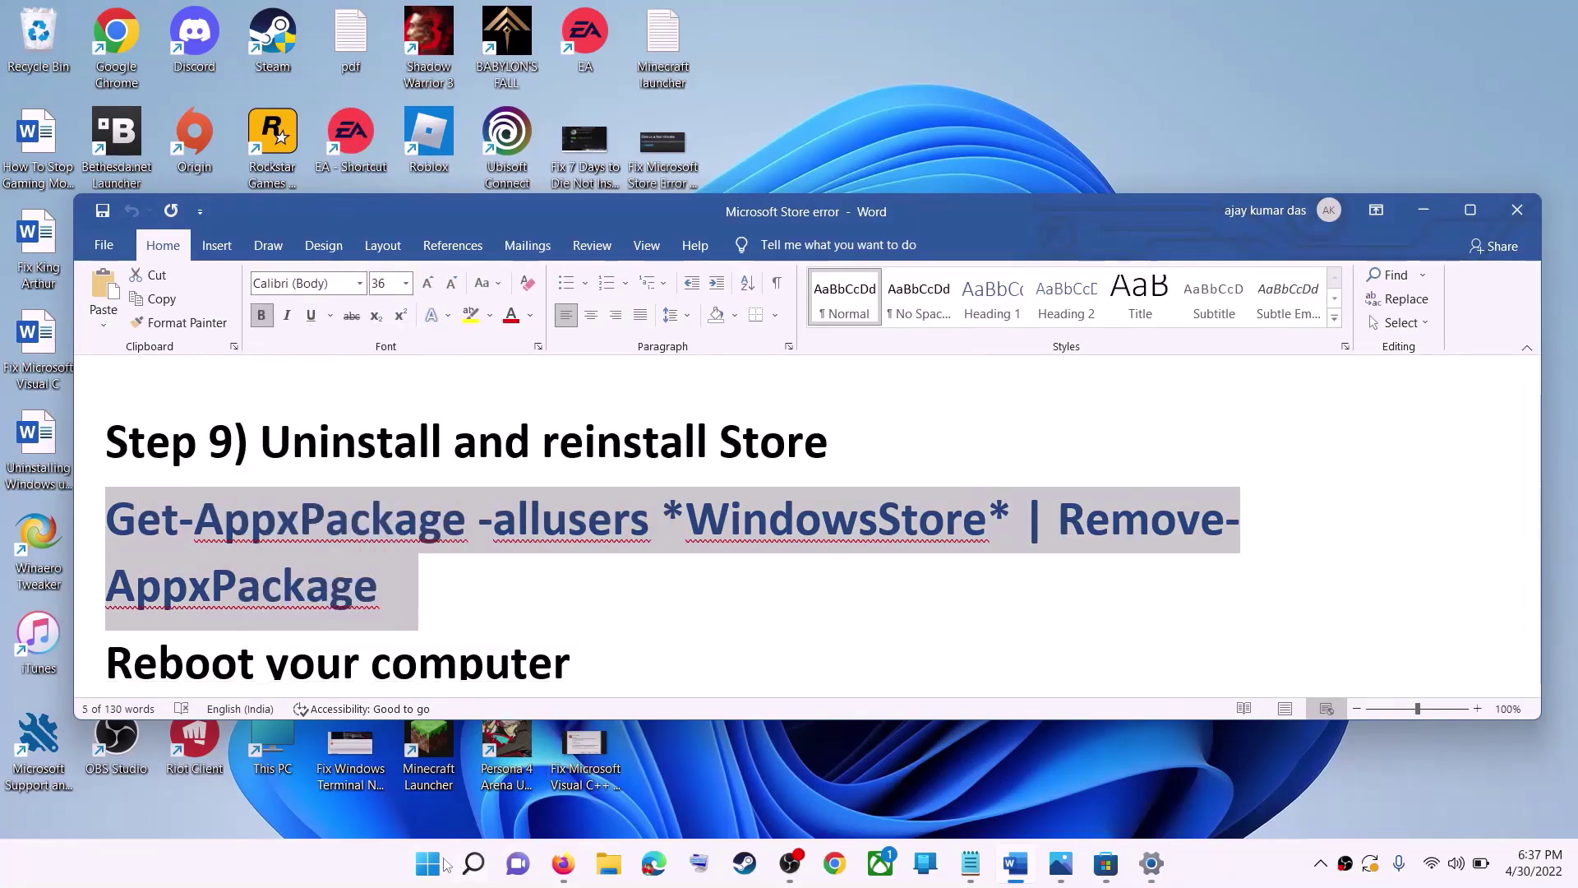
- Open Windows PowerShell as administrator and run the copied command to uninstall the Microsoft Store
click(433, 873)
text(powe)
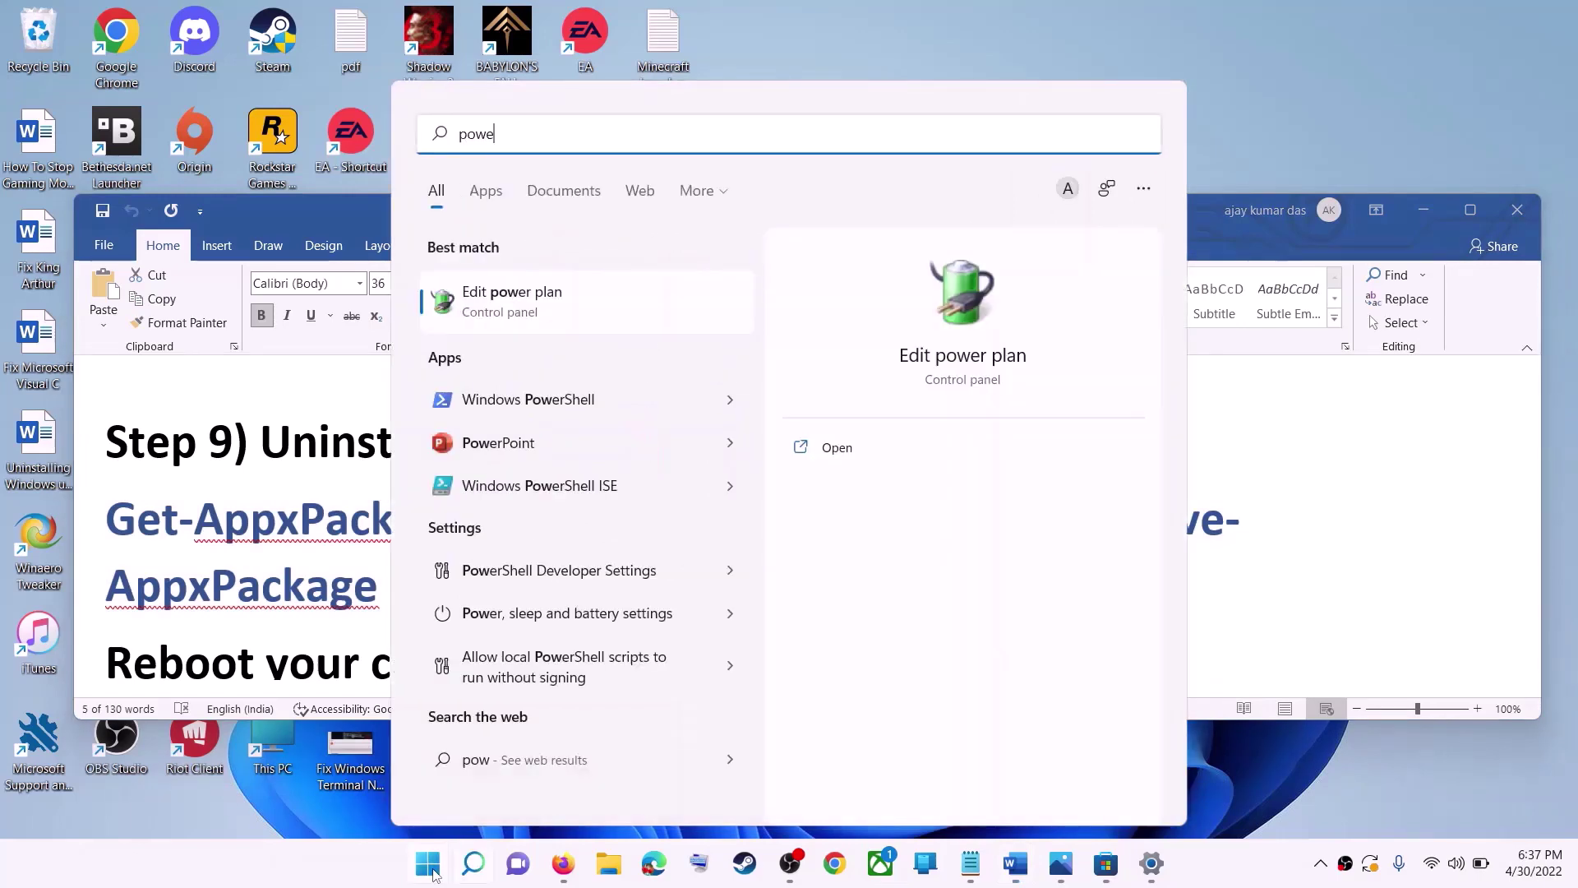
text(rshell)
right_click(508, 306)
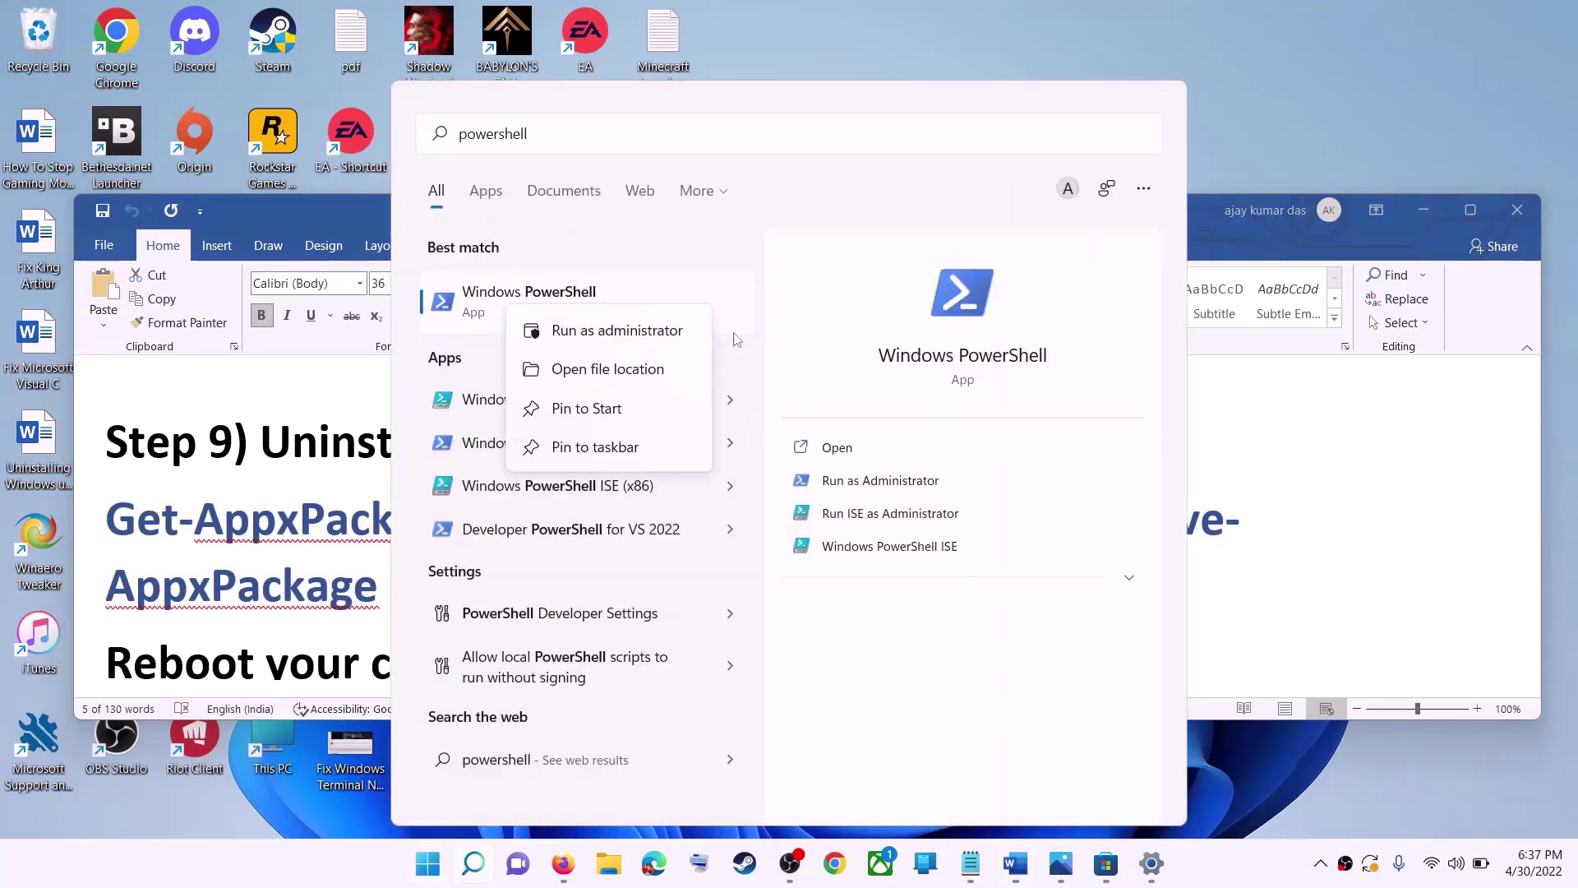
click(640, 333)
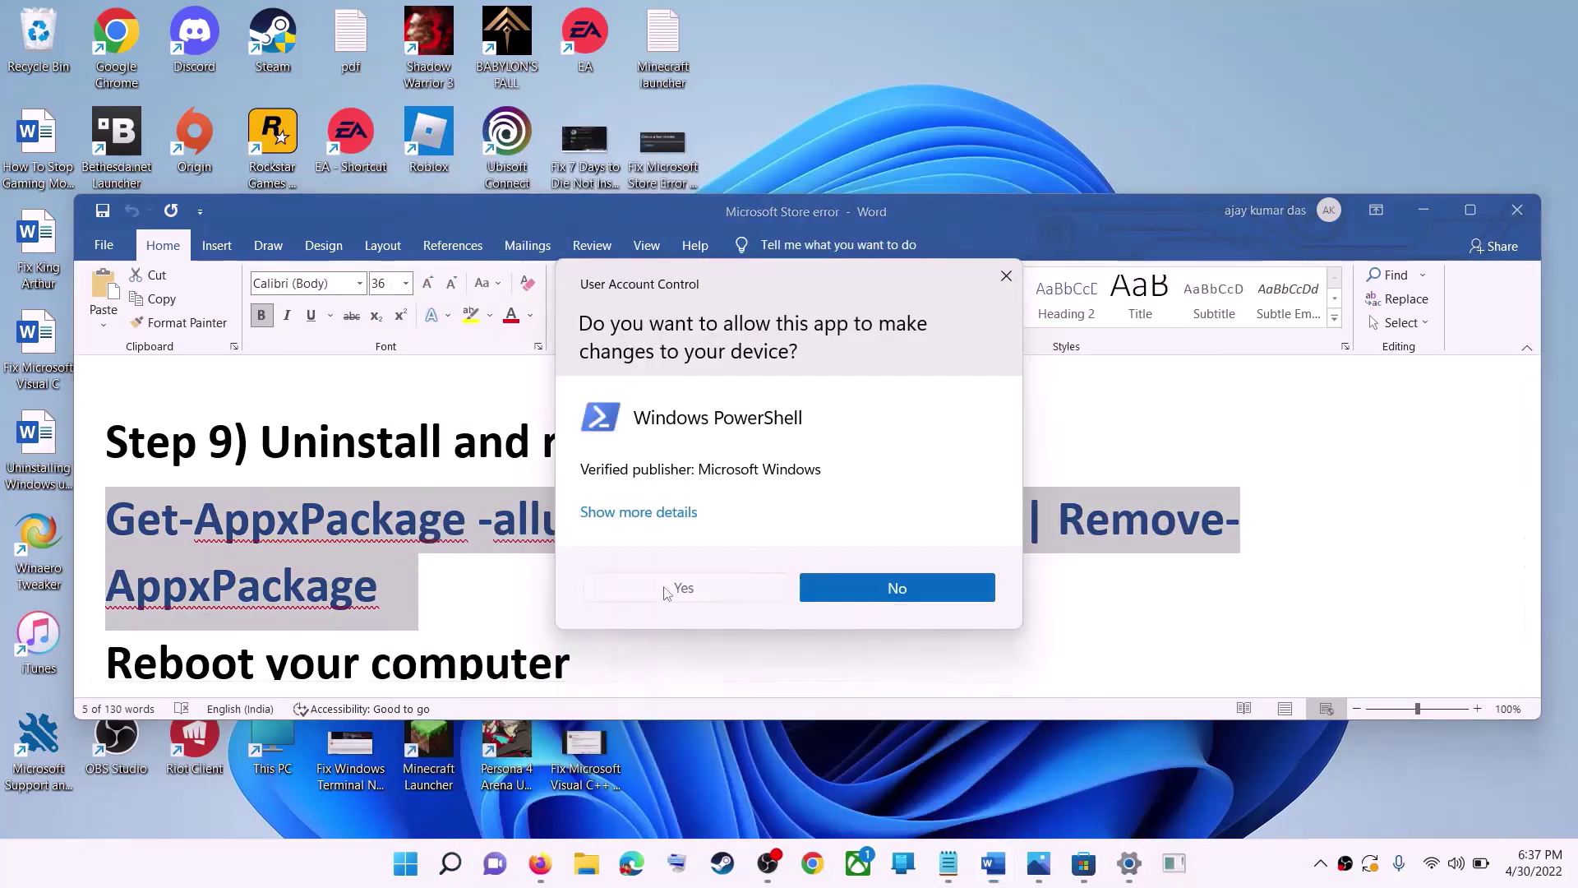
click(666, 589)
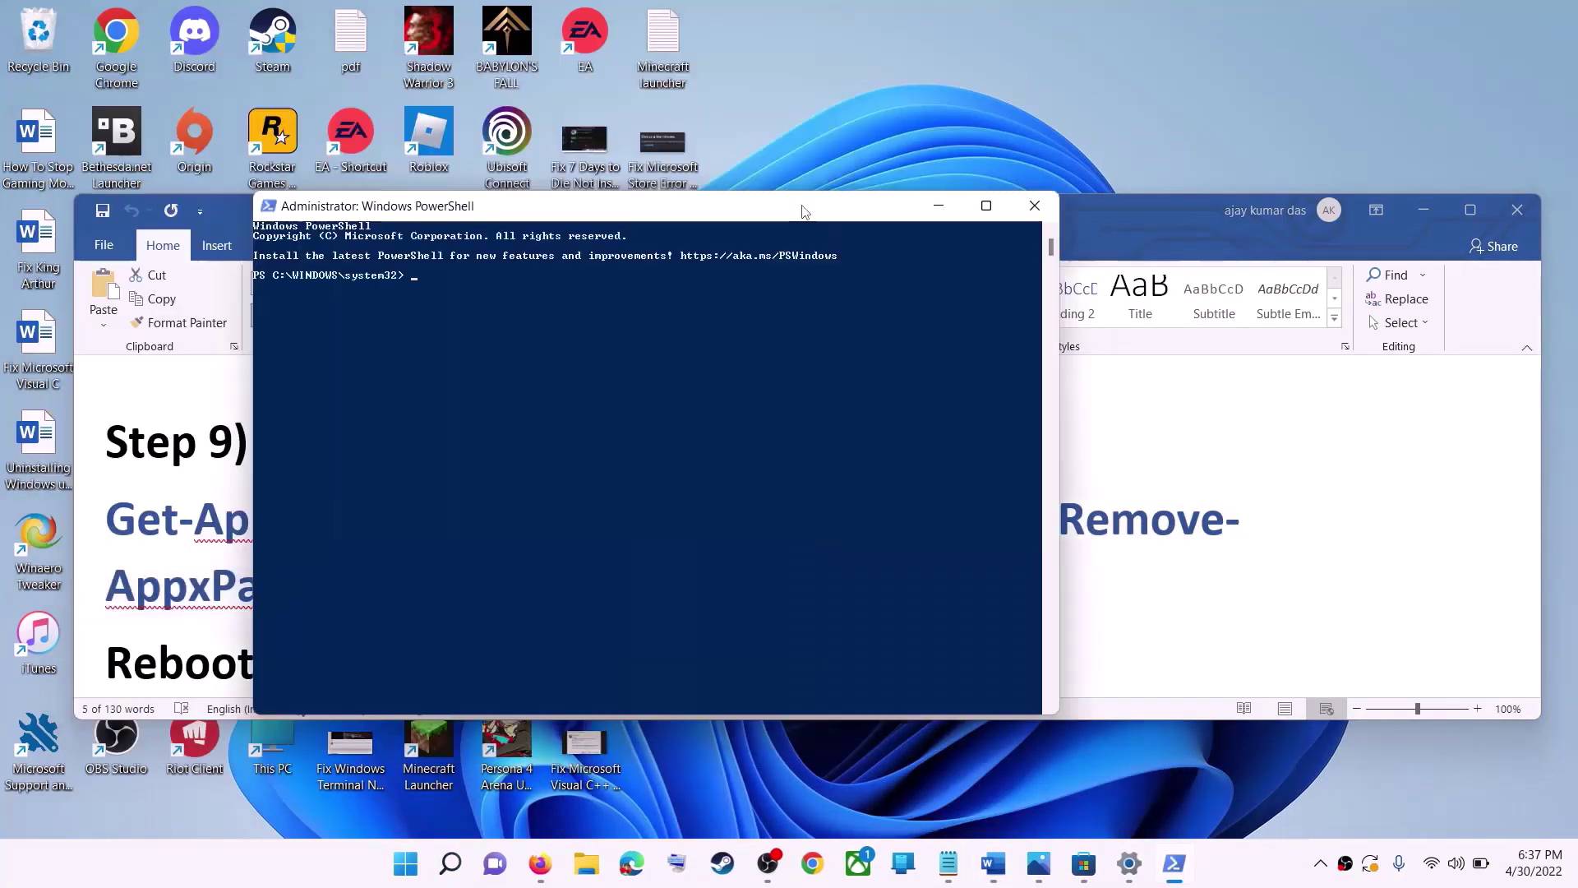
key(ctrl+v)
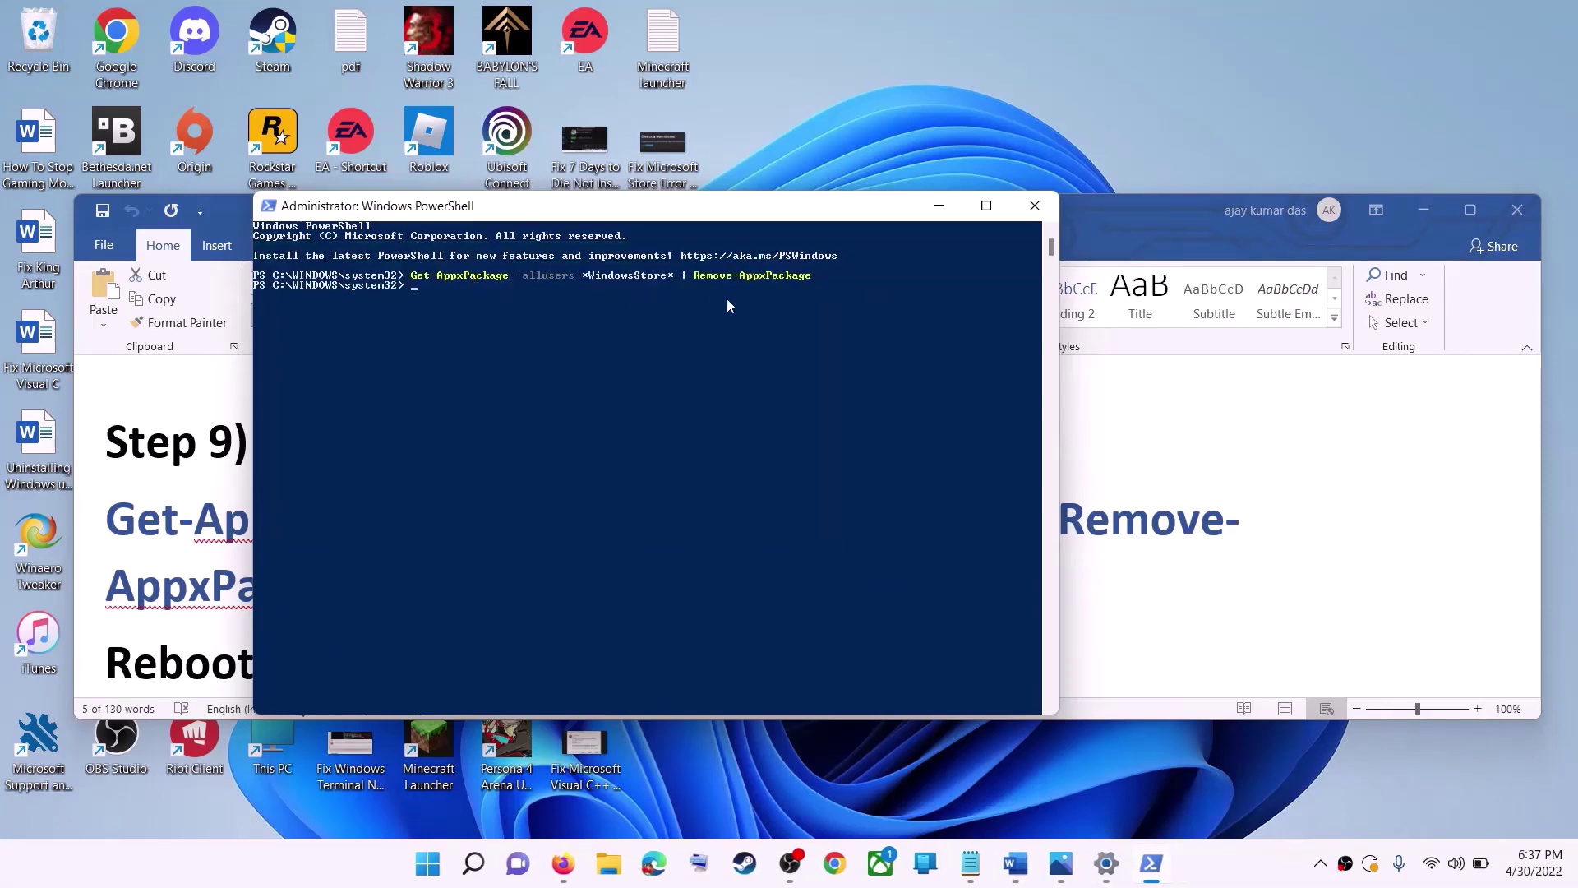
- Read the reboot instruction in Step 9 of the Word document and look at the restart options without restarting
key(alt+Tab)
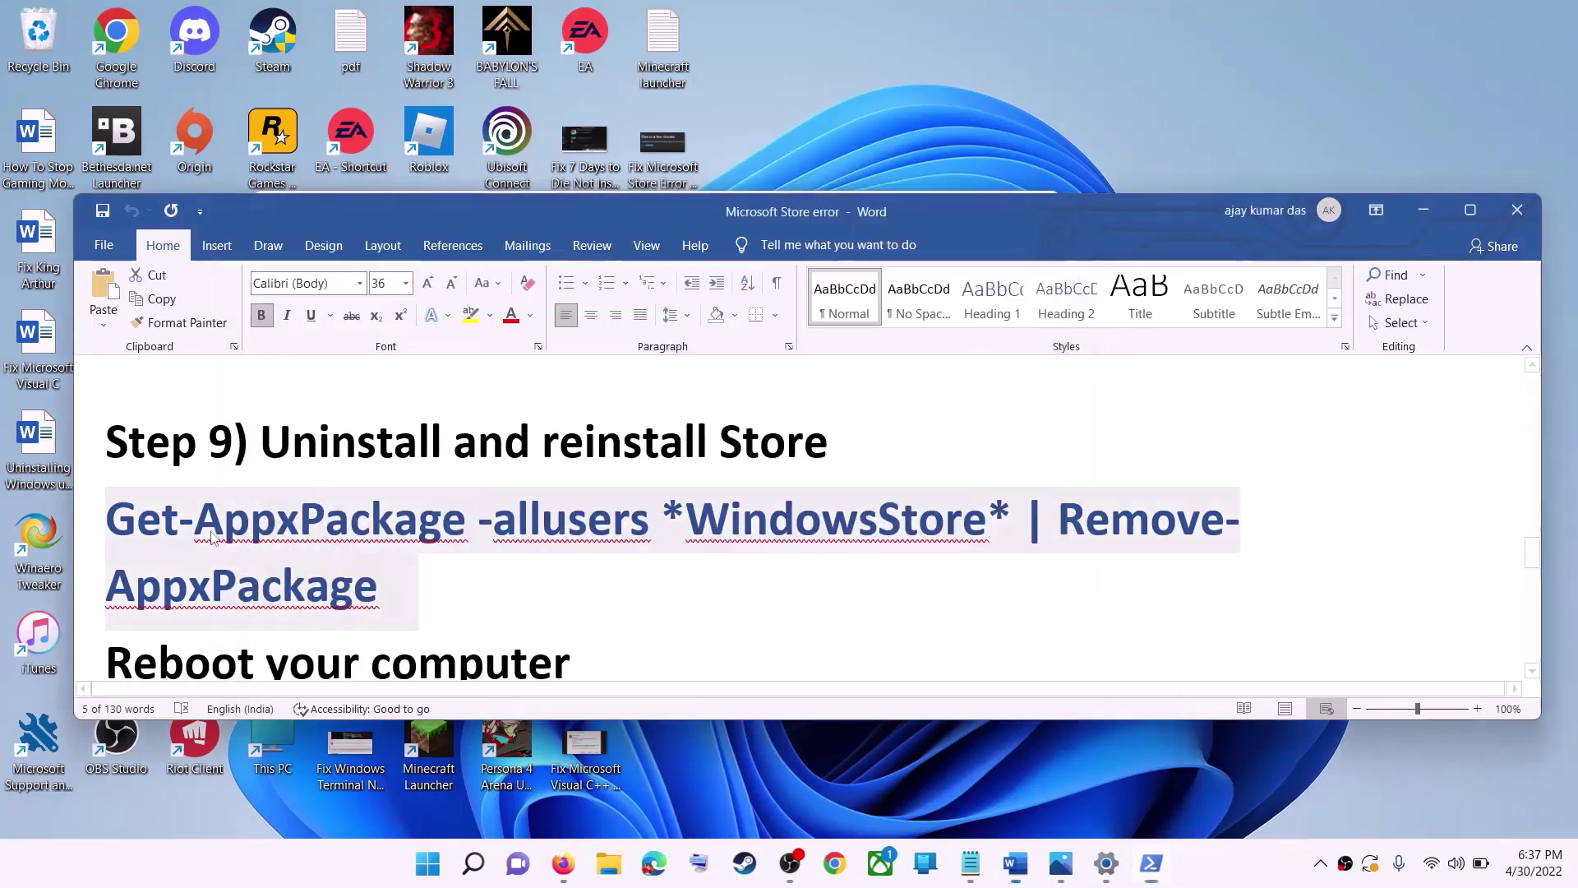
scroll(272, 535, down, 1)
triple_click(303, 573)
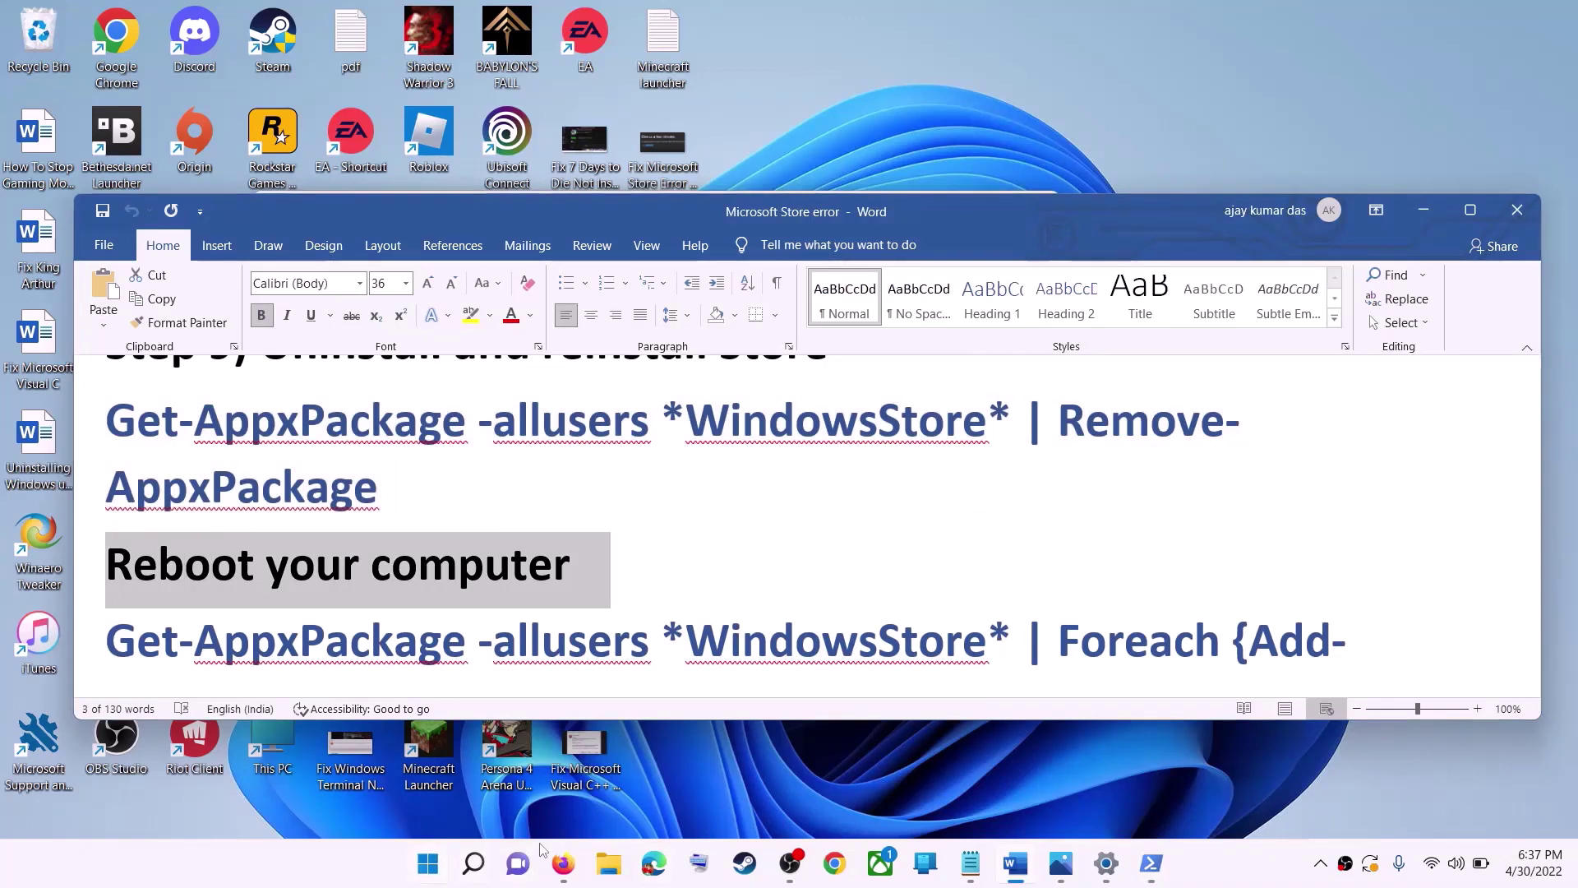
key(super)
click(1044, 793)
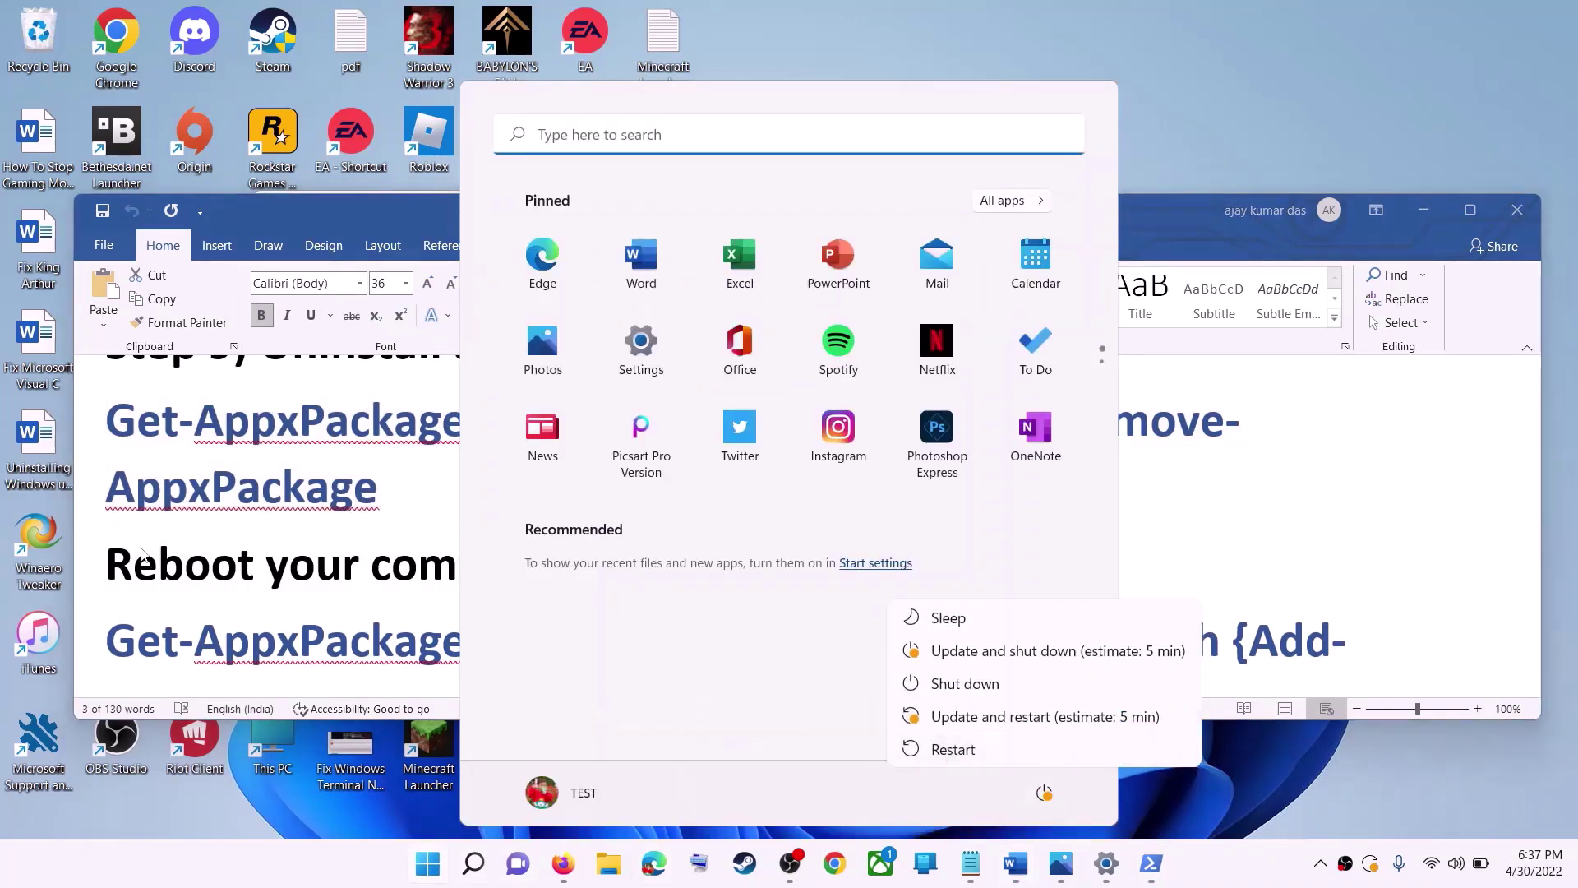
key(Escape)
key(Escape)
- Open a second Windows PowerShell window as administrator and allow it to make changes
scroll(405, 617, down, 1)
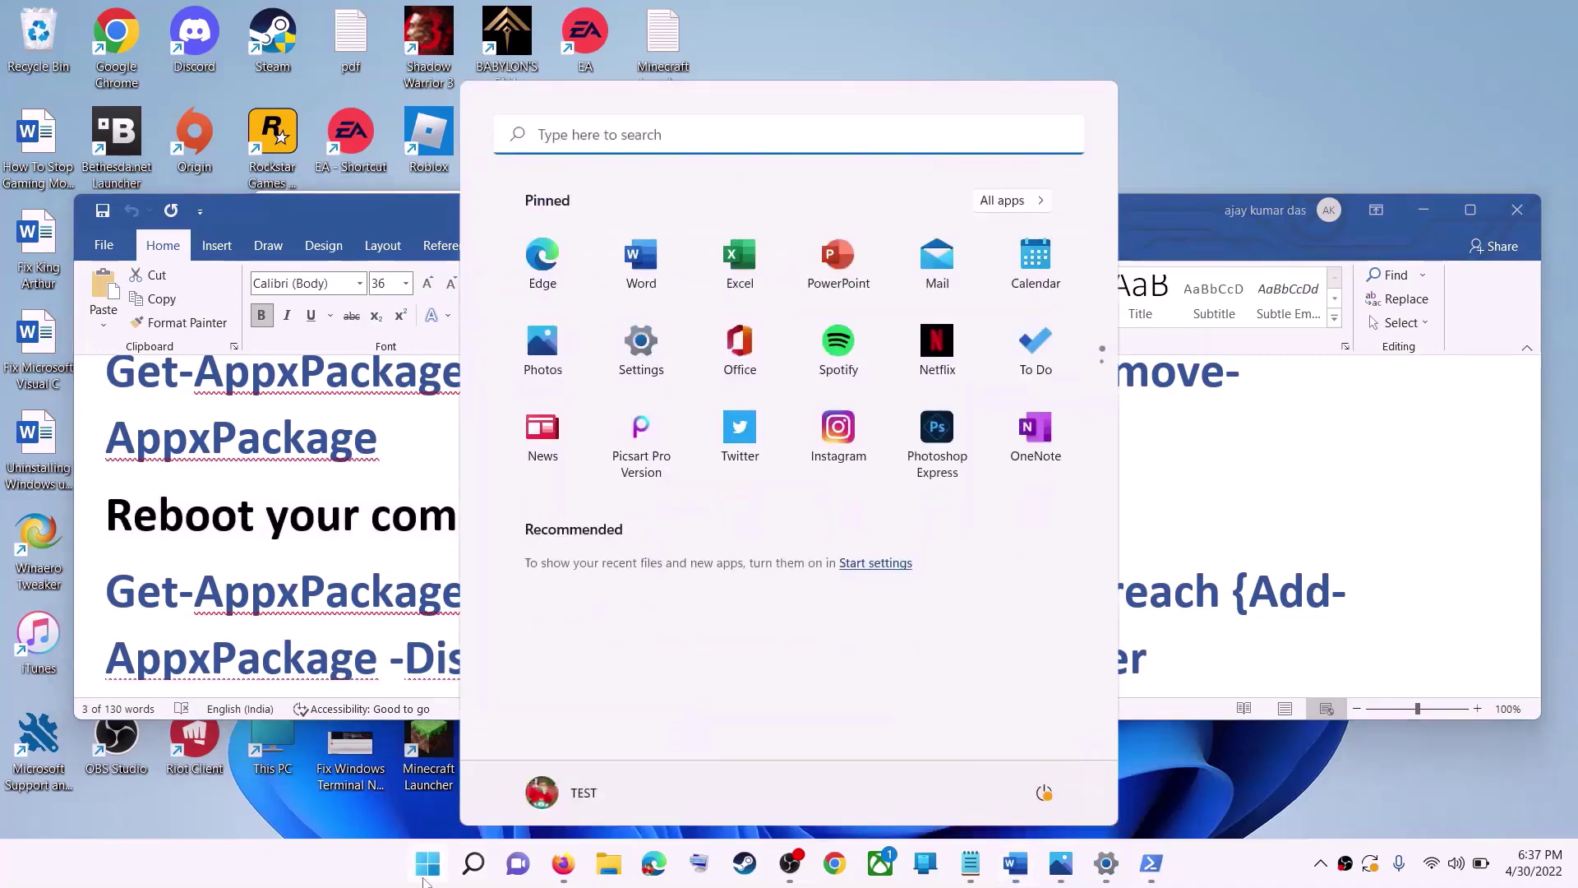
text(powershell)
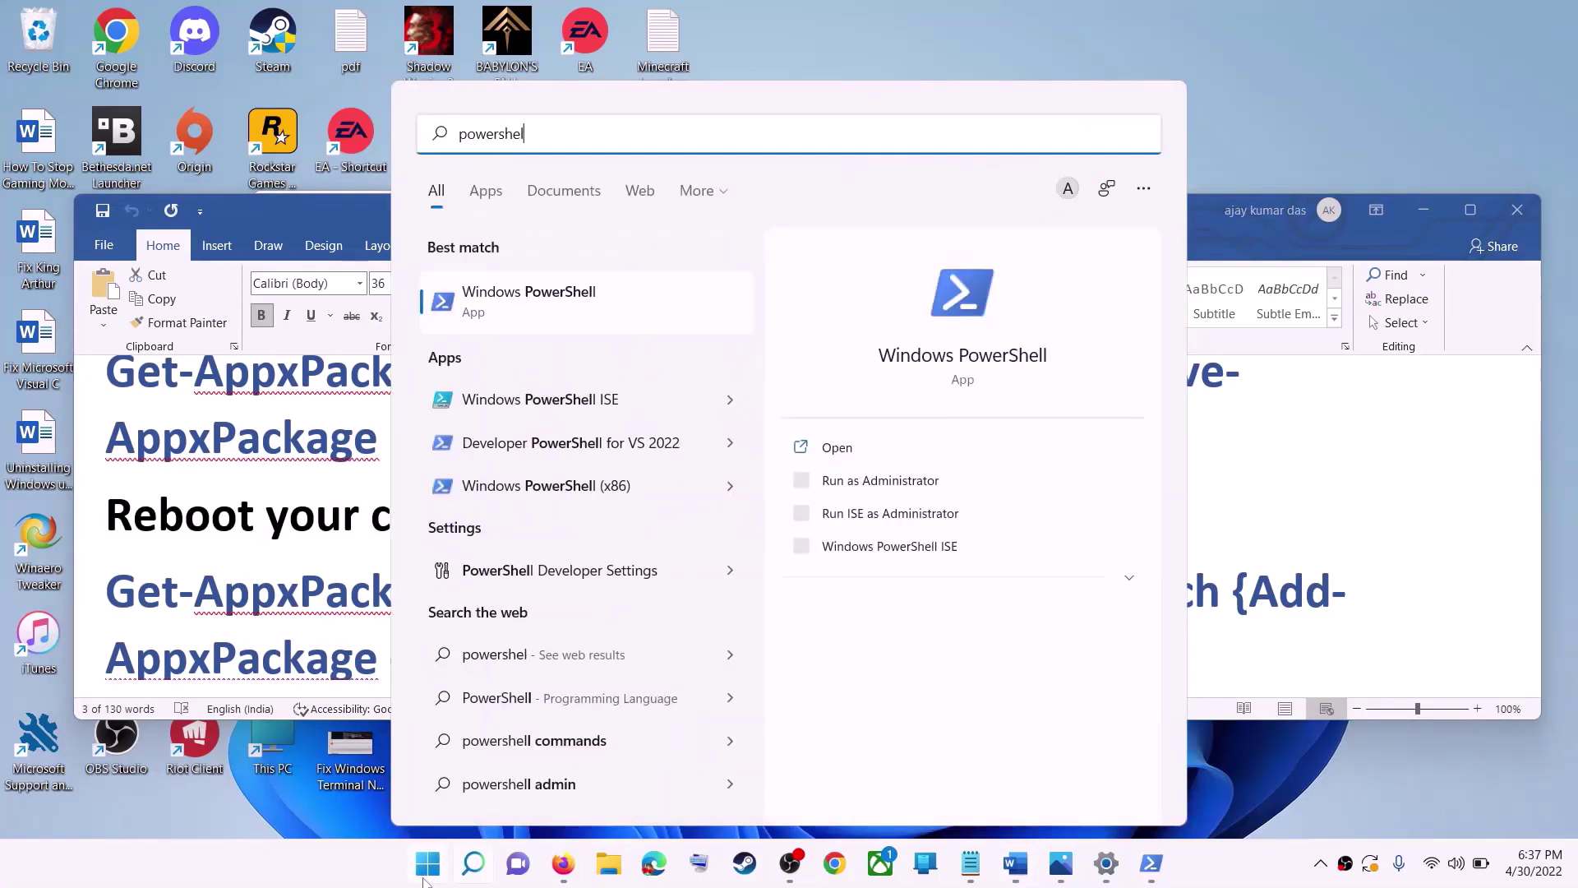
right_click(634, 324)
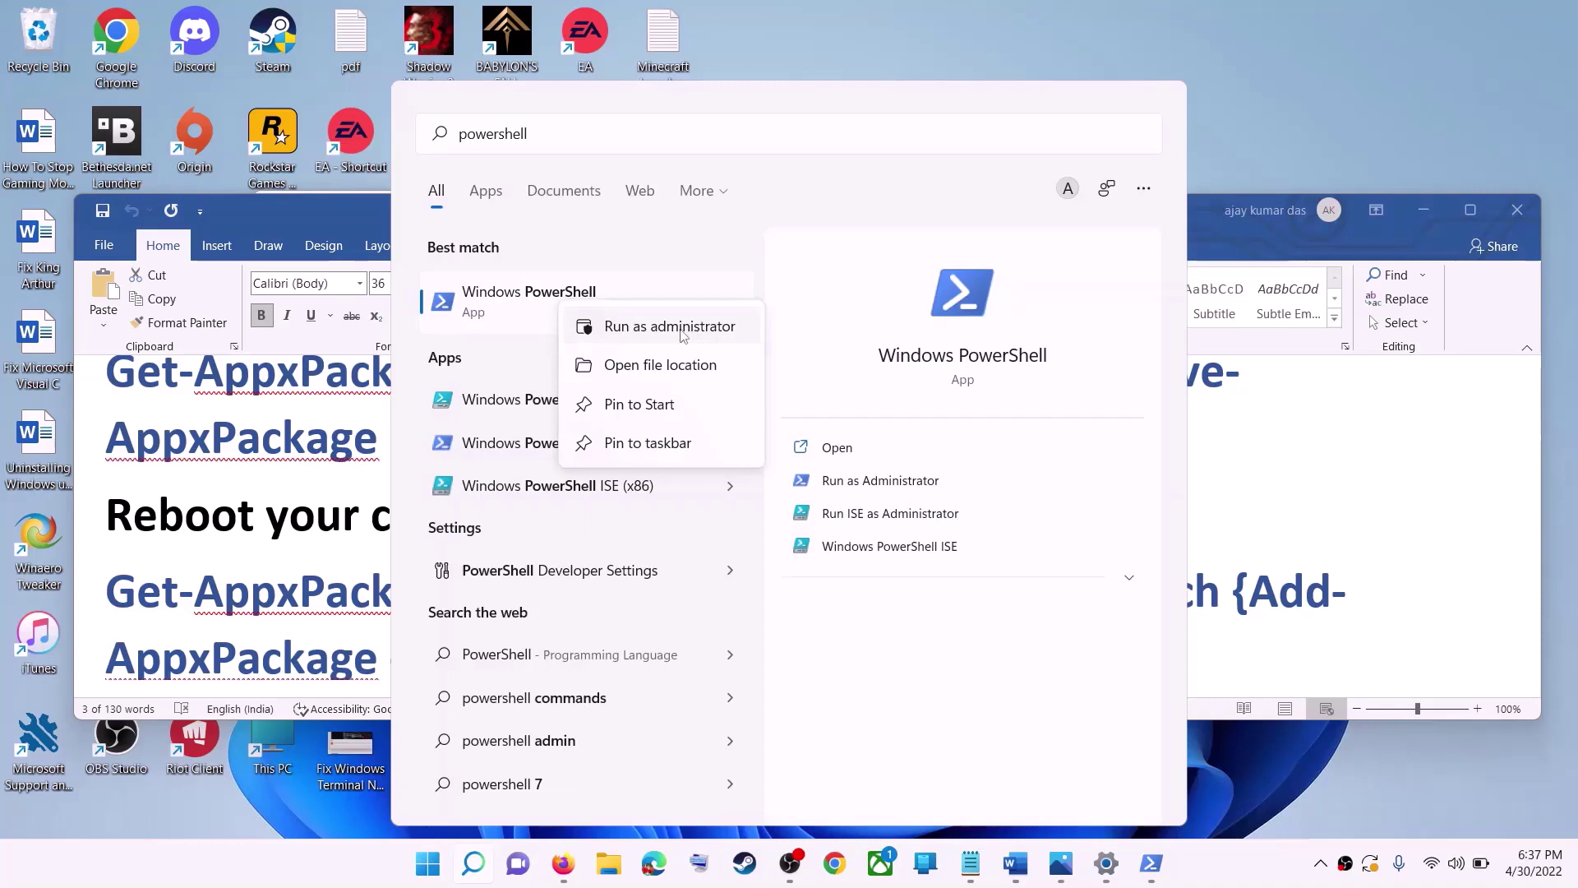
click(672, 327)
click(728, 586)
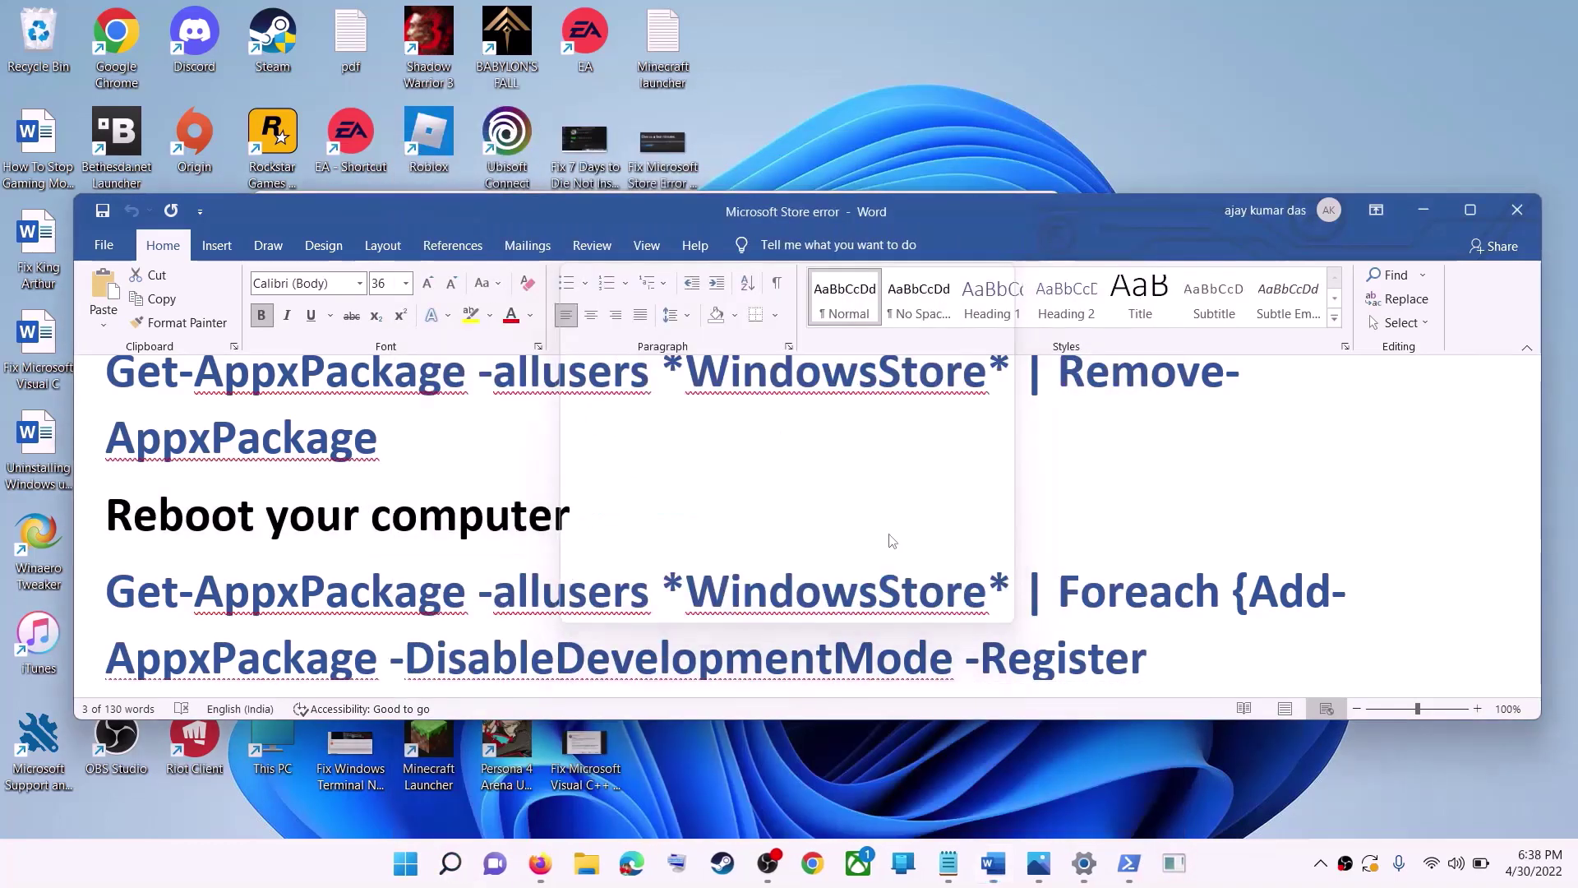
- Copy the Get-AppxPackage Foreach command that re-registers WindowsStore through AppXManifest.xml from Step 9 of the Word document
click(924, 529)
scroll(837, 549, down, 1)
scroll(837, 549, down, 1)
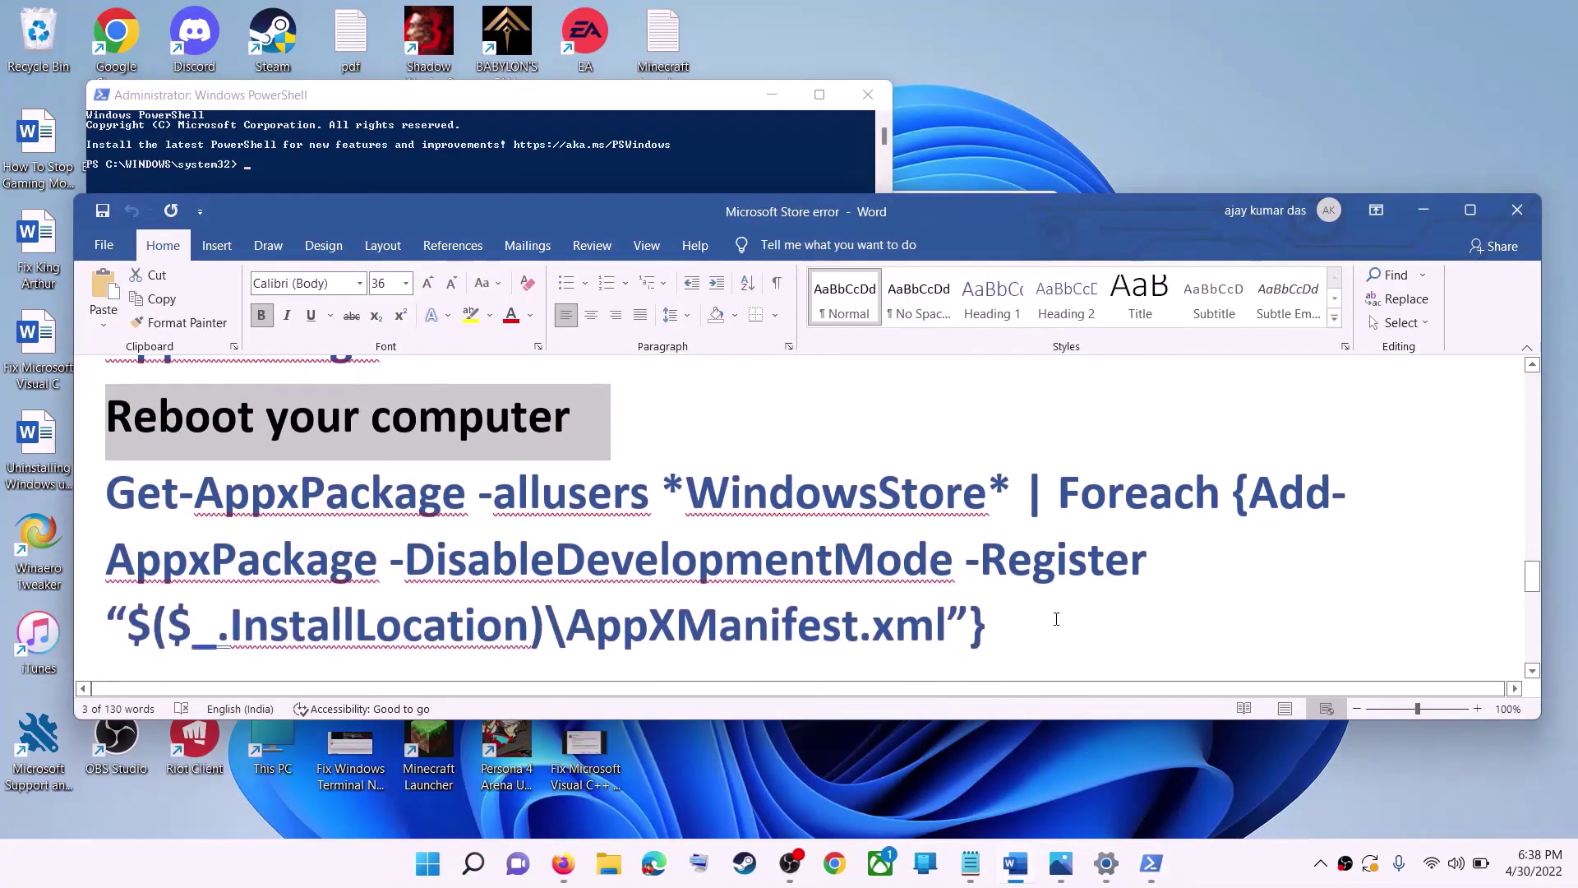
drag(1019, 637, 105, 493)
right_click(283, 522)
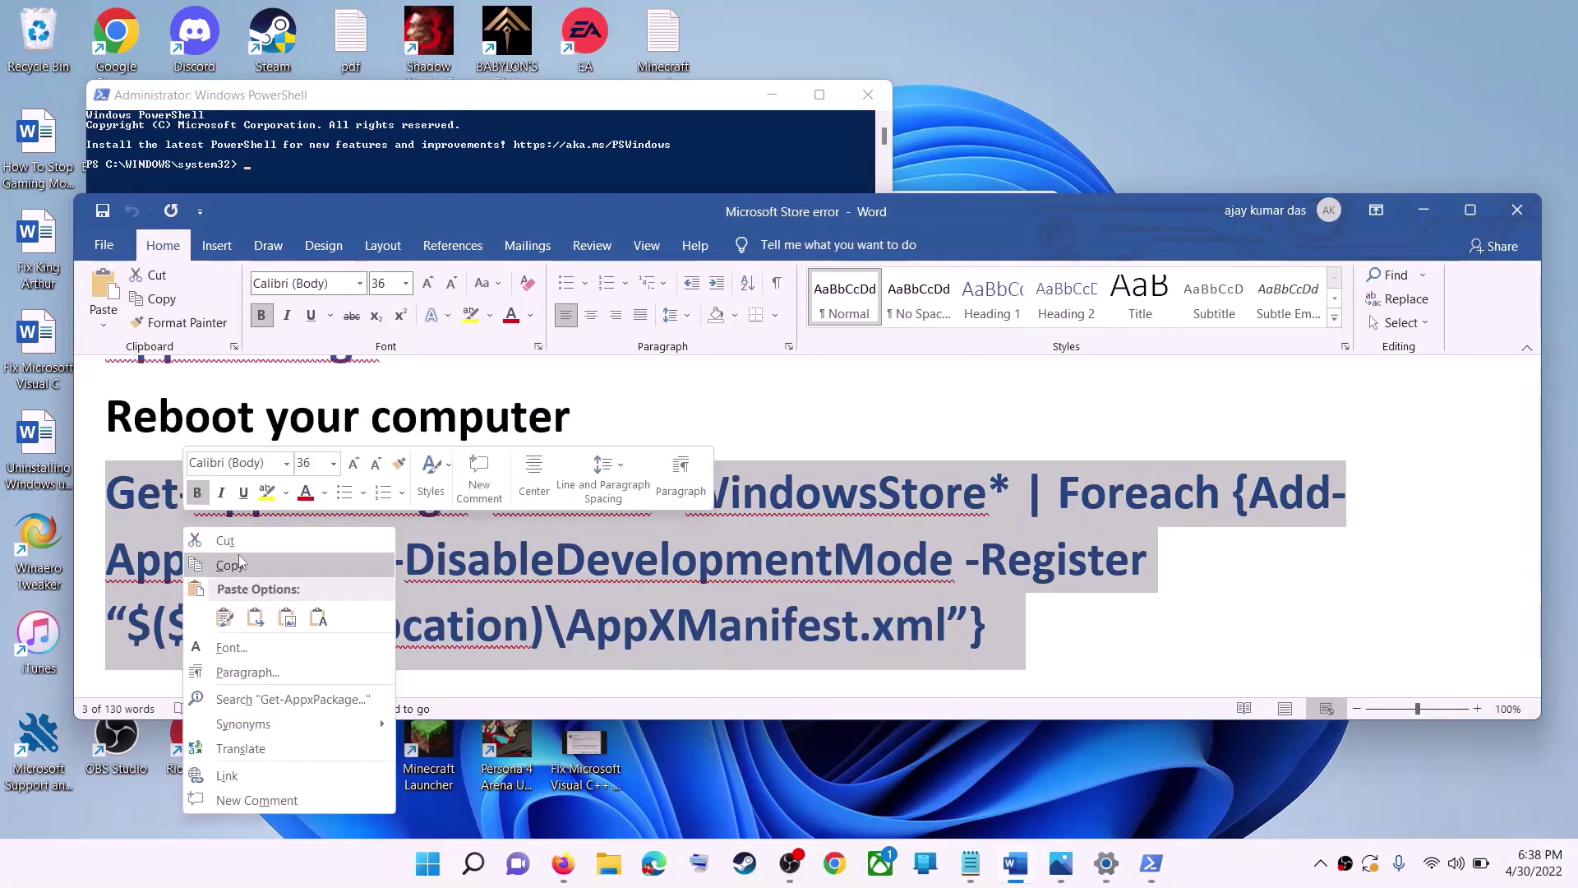
click(318, 567)
- Run the copied command in the new PowerShell window to reinstall the Store, and open Microsoft Store
click(490, 164)
click(490, 346)
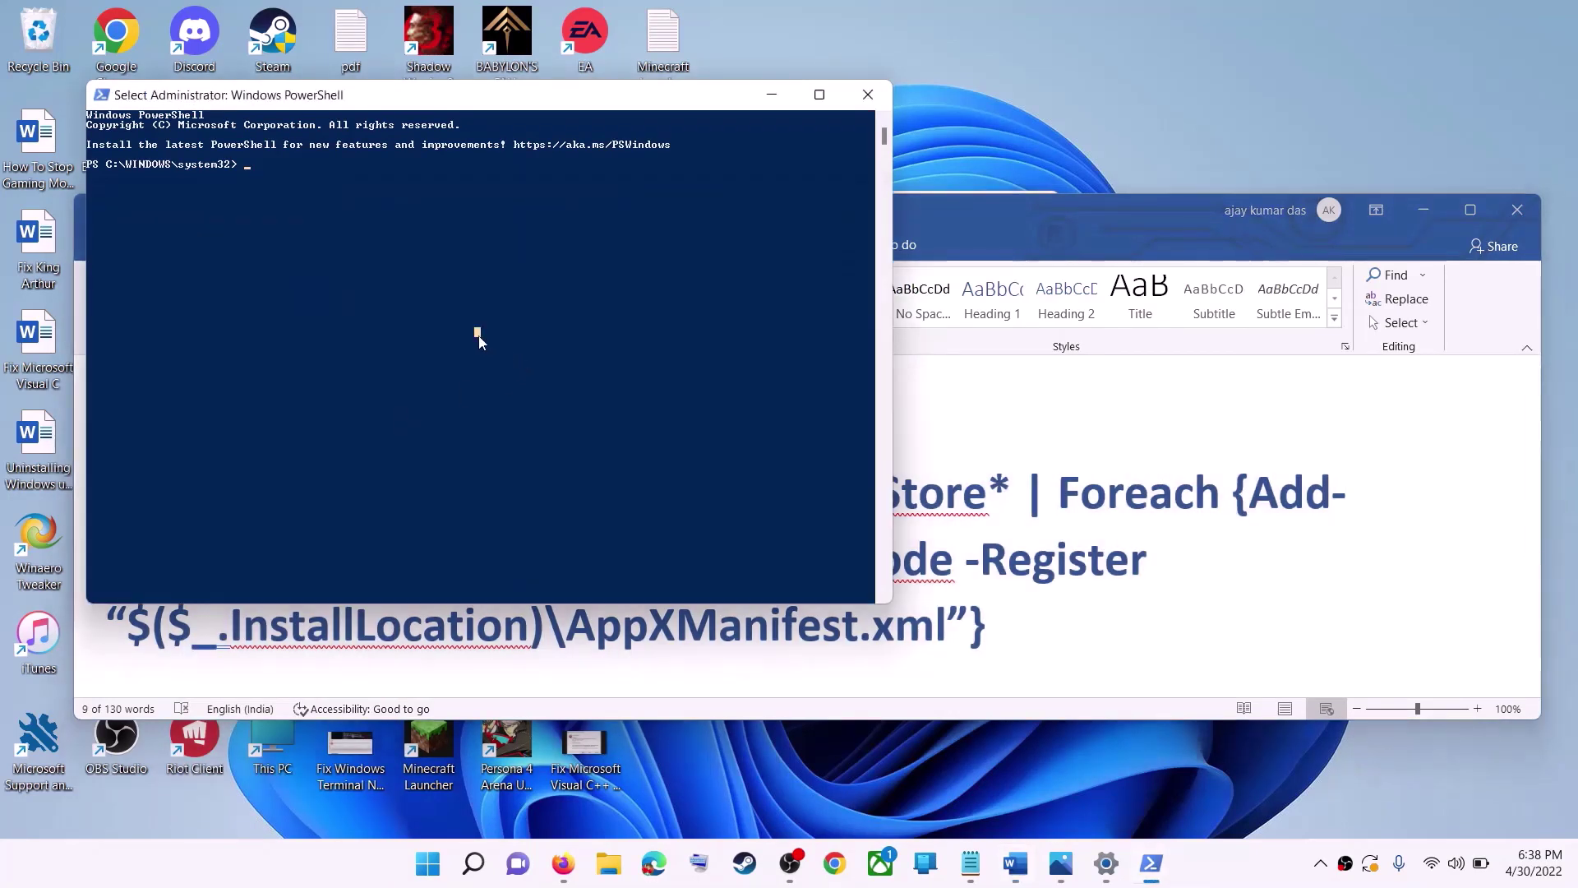
right_click(481, 343)
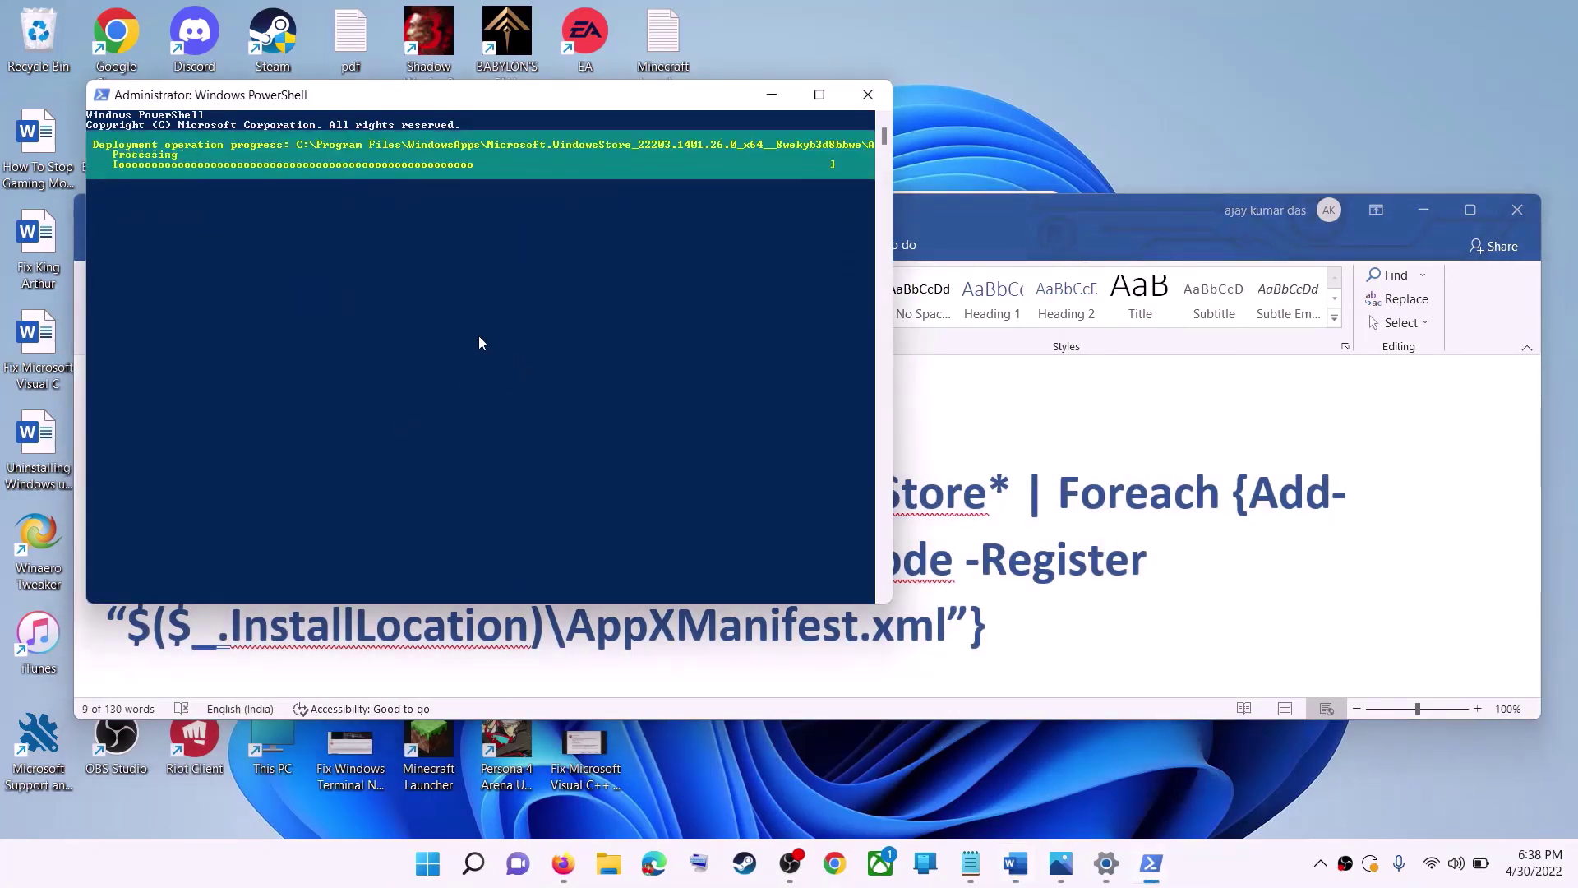
click(430, 868)
text(store)
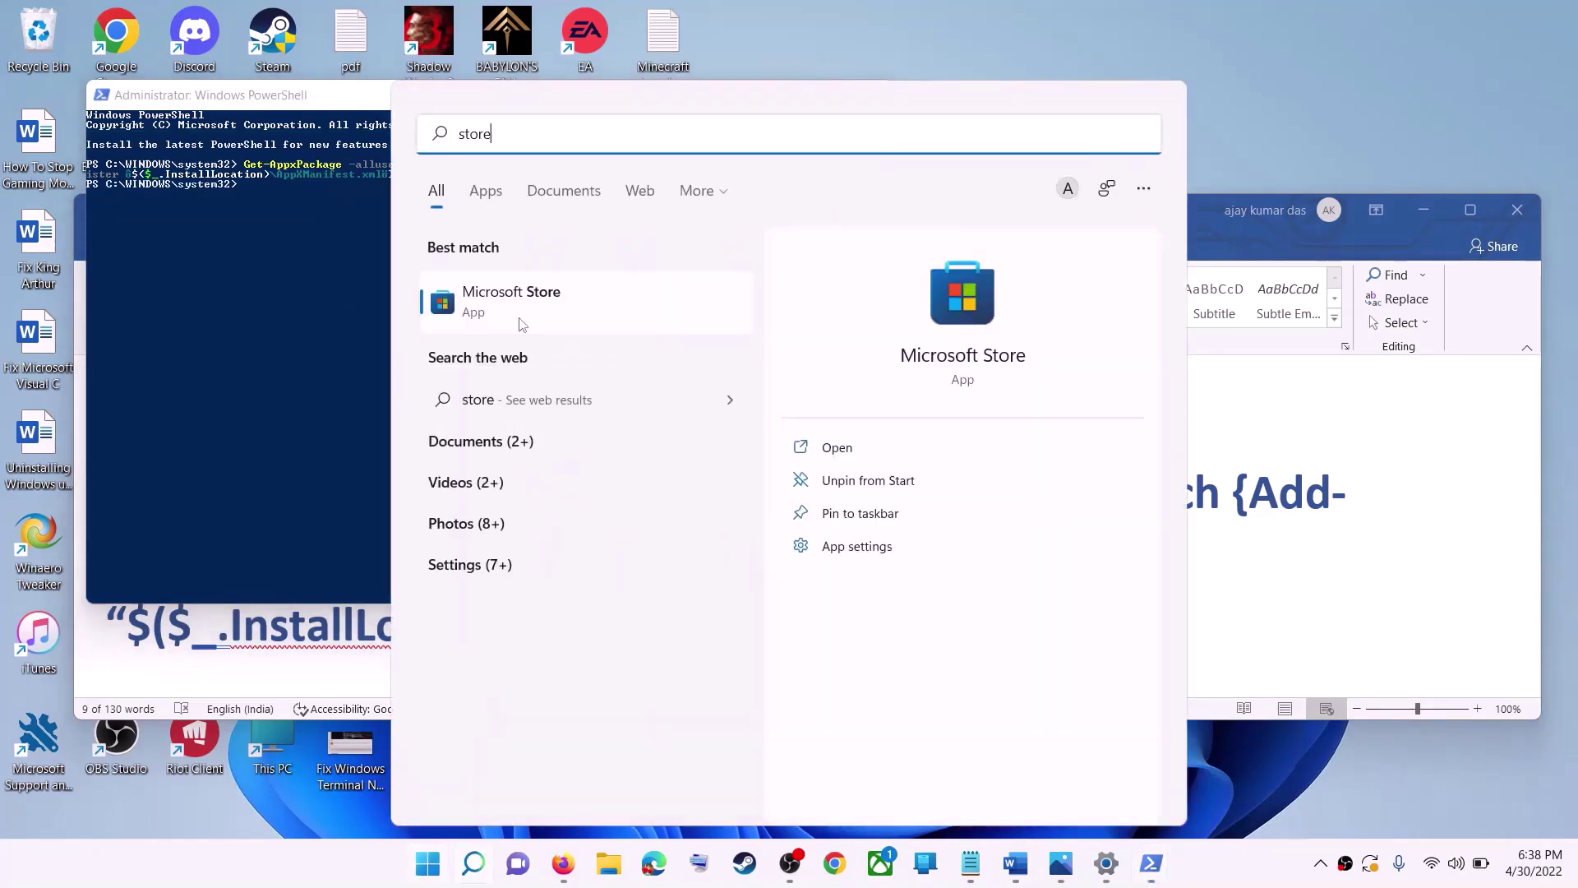
key(Return)
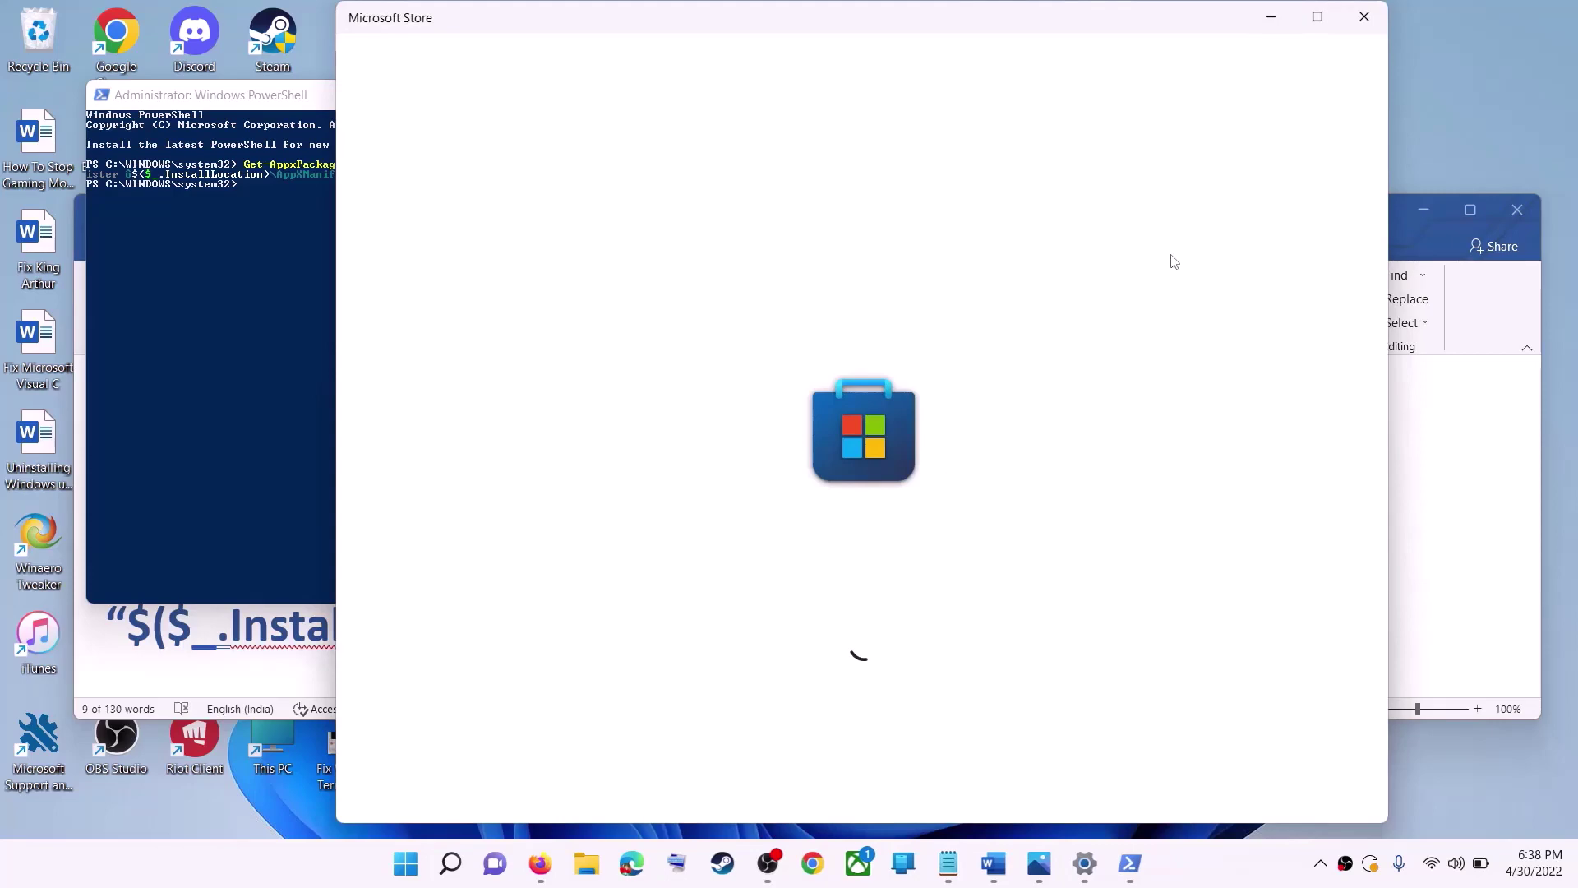
- Read Step 10 in the Word document about installing to a different drive and renaming the WpSystem and WindowsApps folders
click(1464, 461)
scroll(550, 564, down, 1)
triple_click(550, 564)
scroll(550, 564, down, 3)
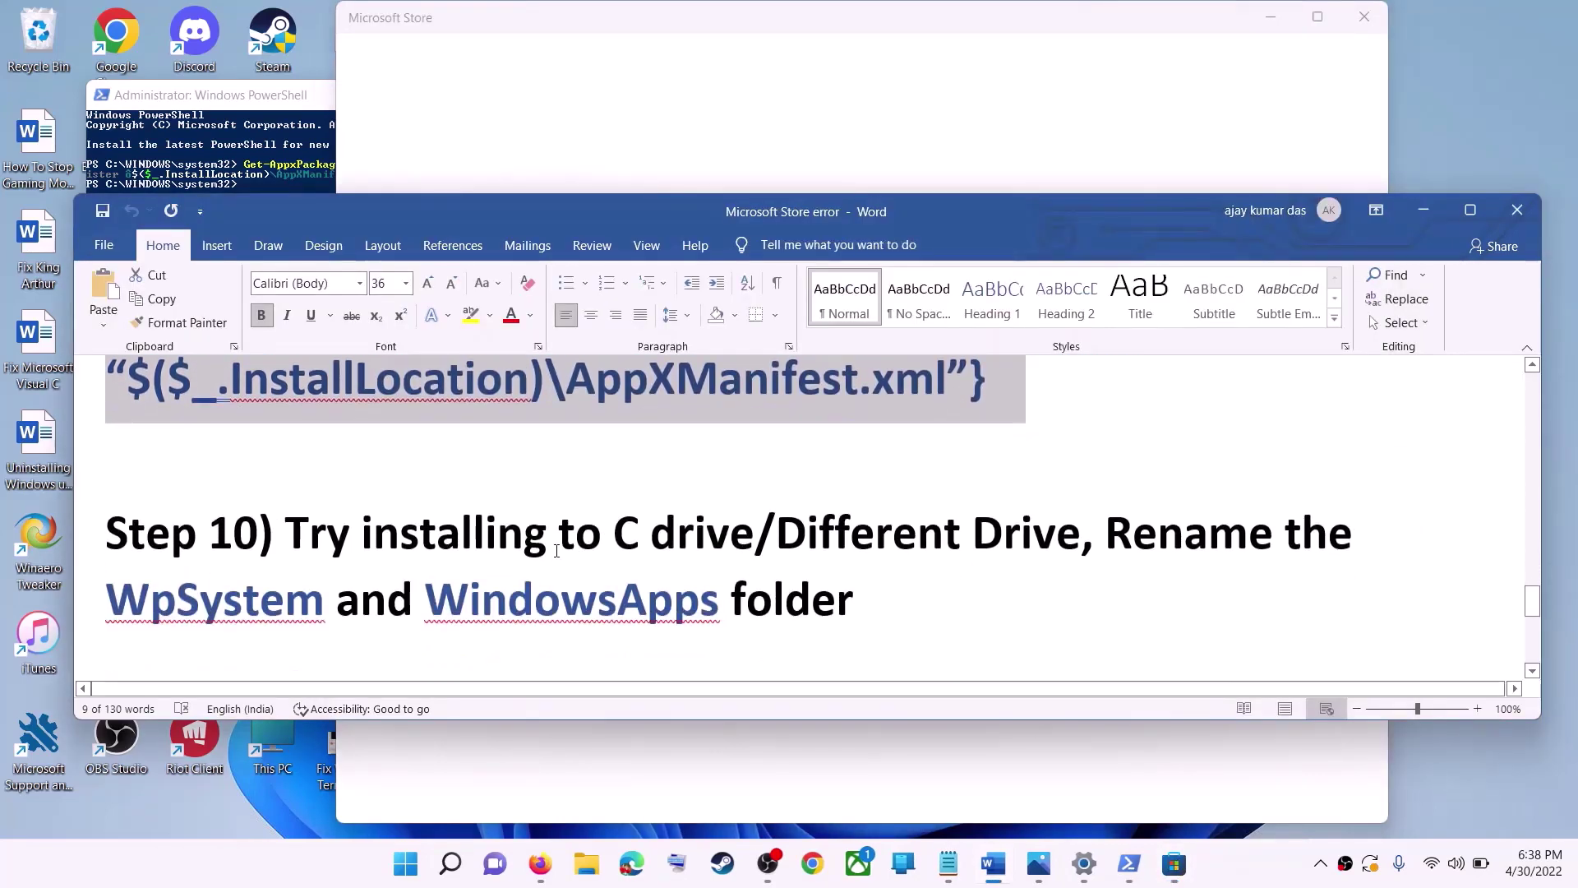
drag(337, 479, 1078, 487)
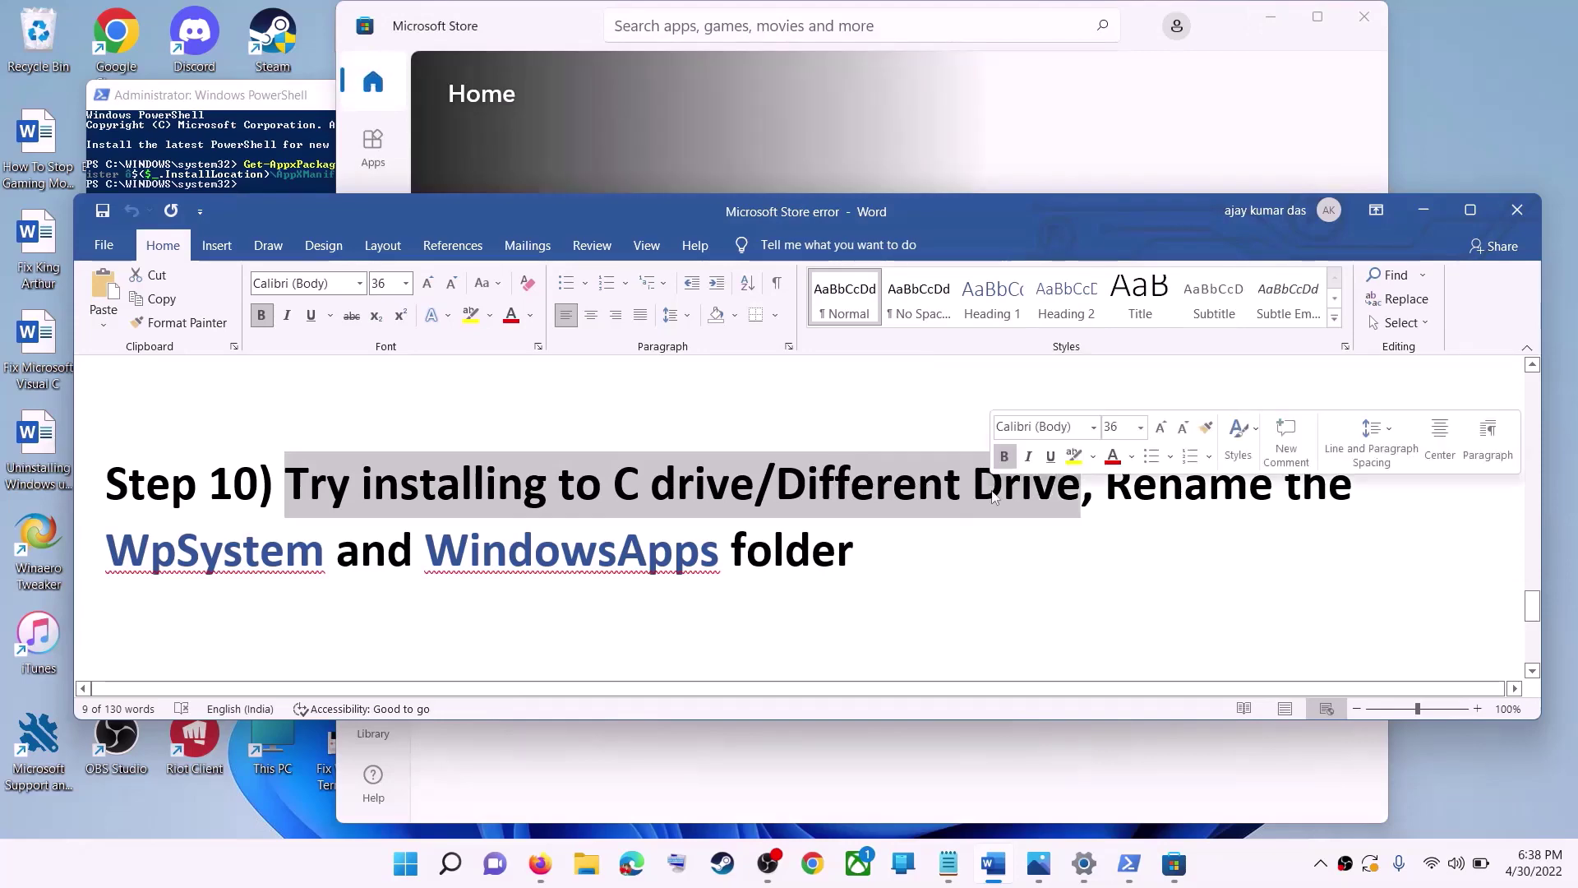
- Open the System page in Settings and look for the option that controls the app install drive
click(411, 862)
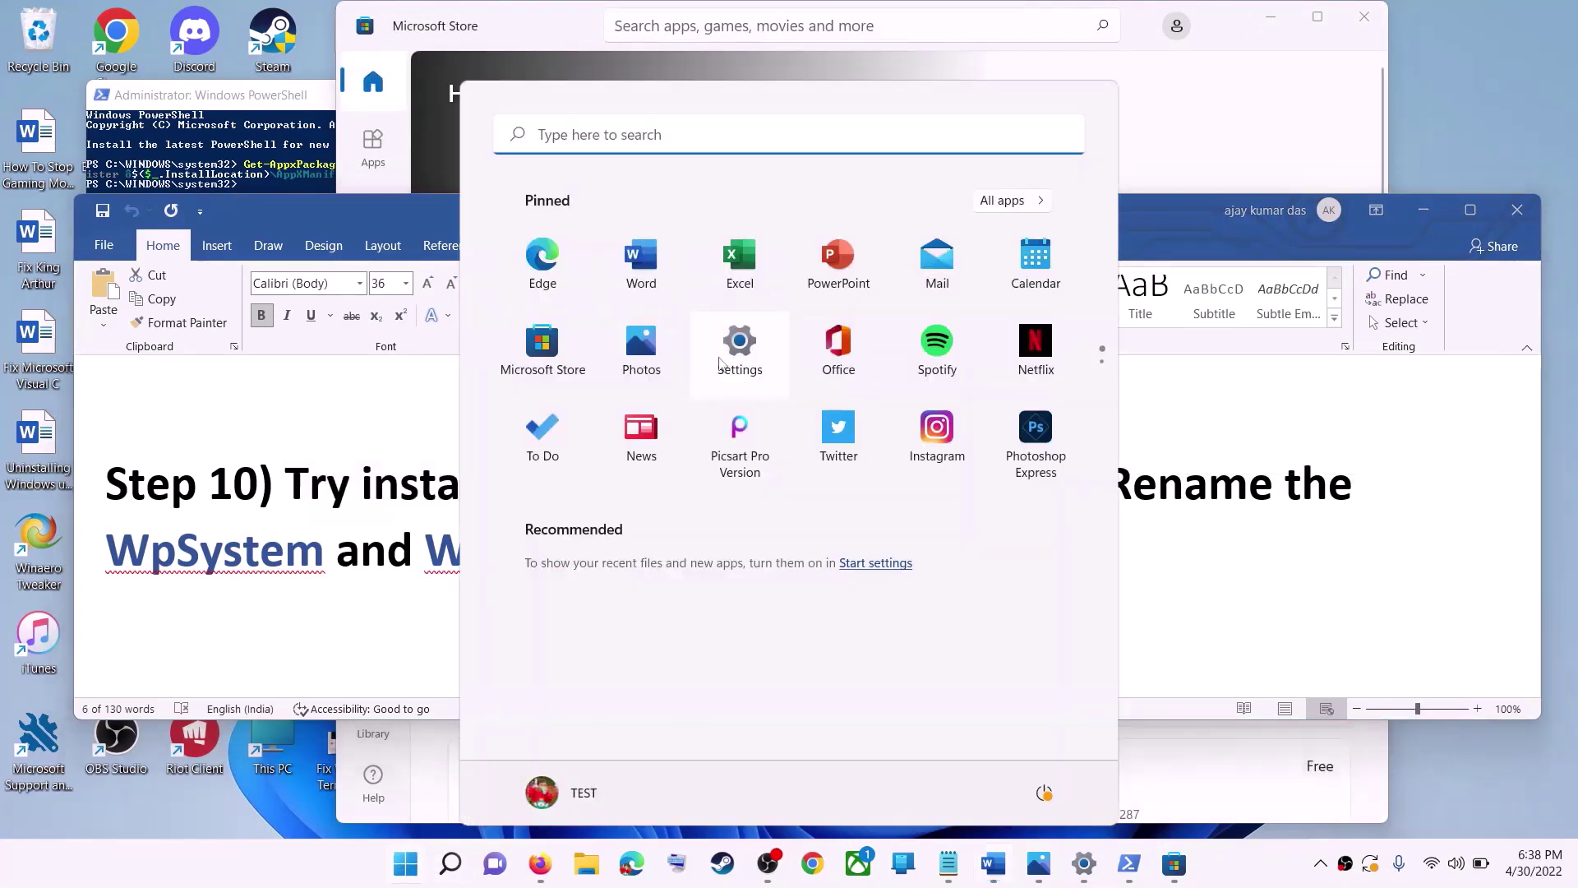
click(720, 360)
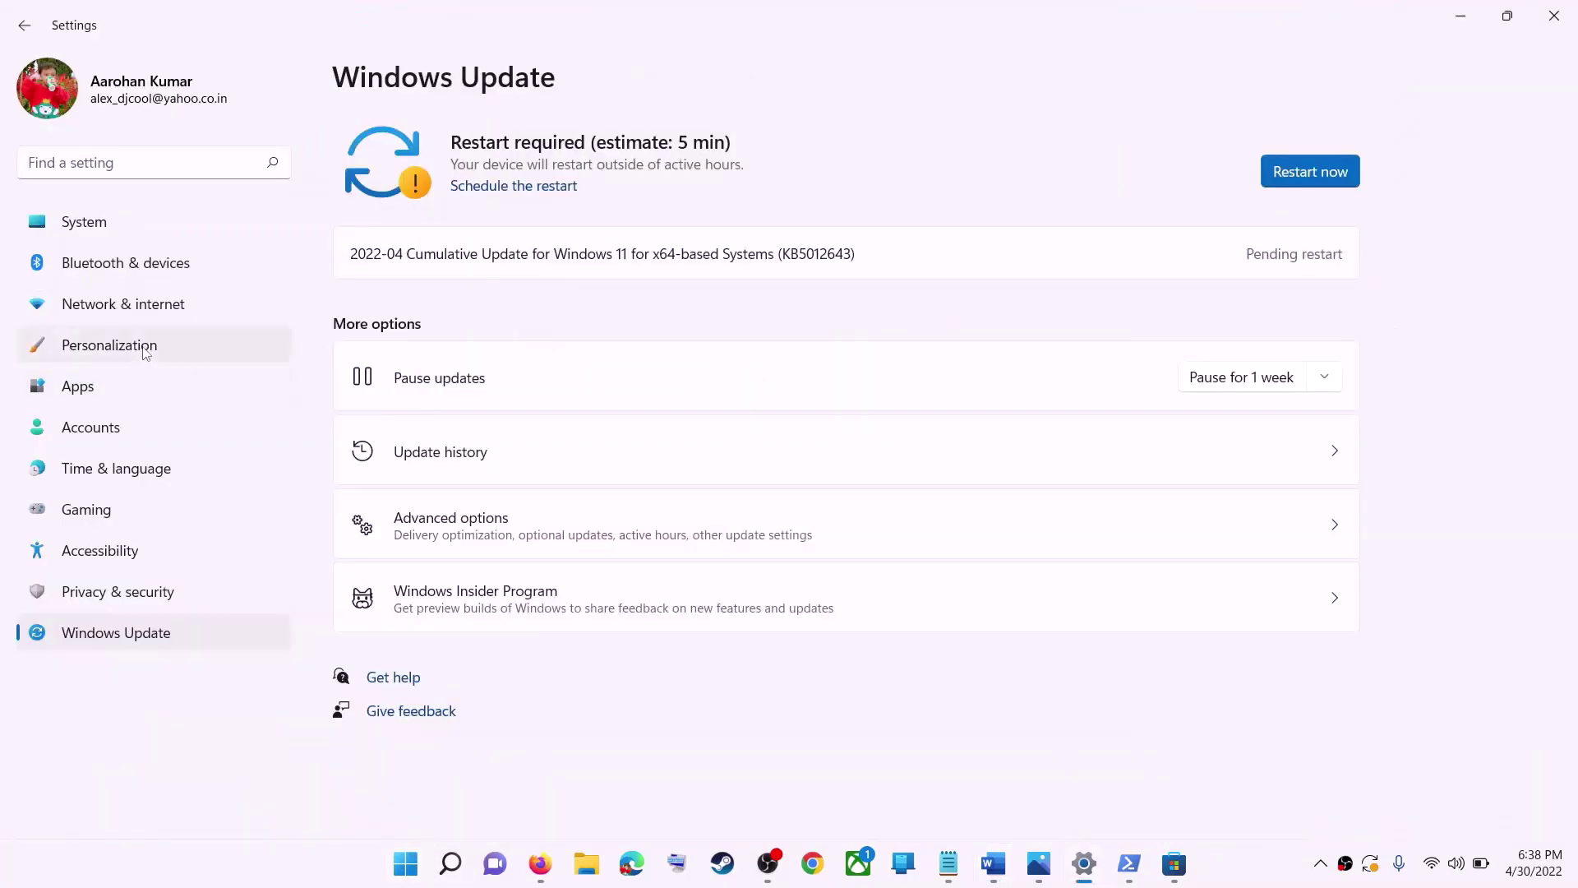
click(97, 224)
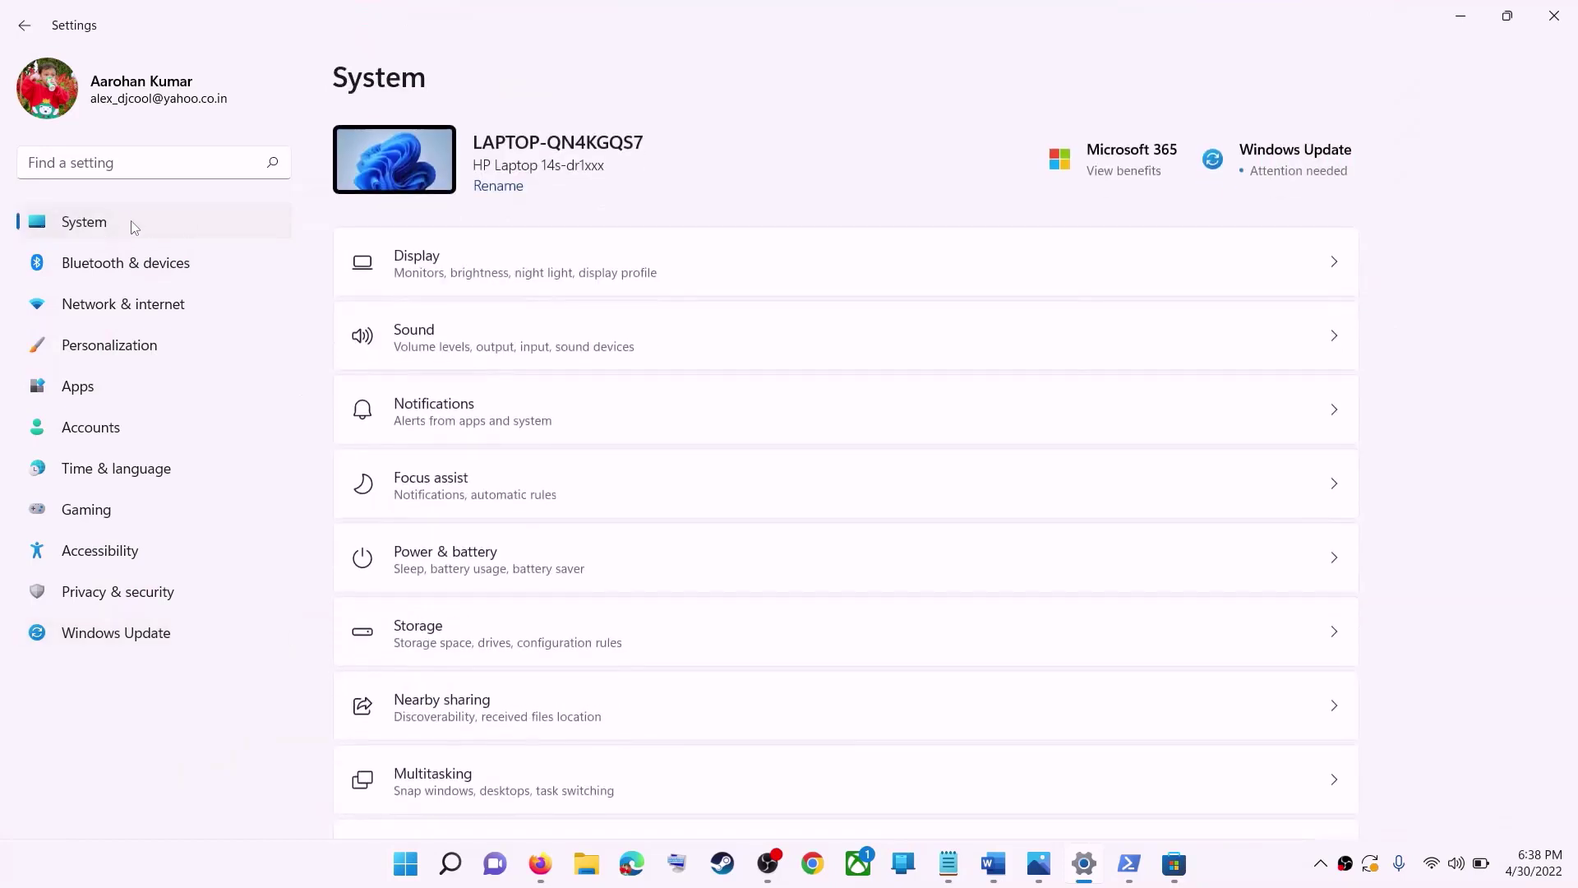
scroll(488, 565, down, 1)
scroll(489, 565, down, 3)
click(451, 424)
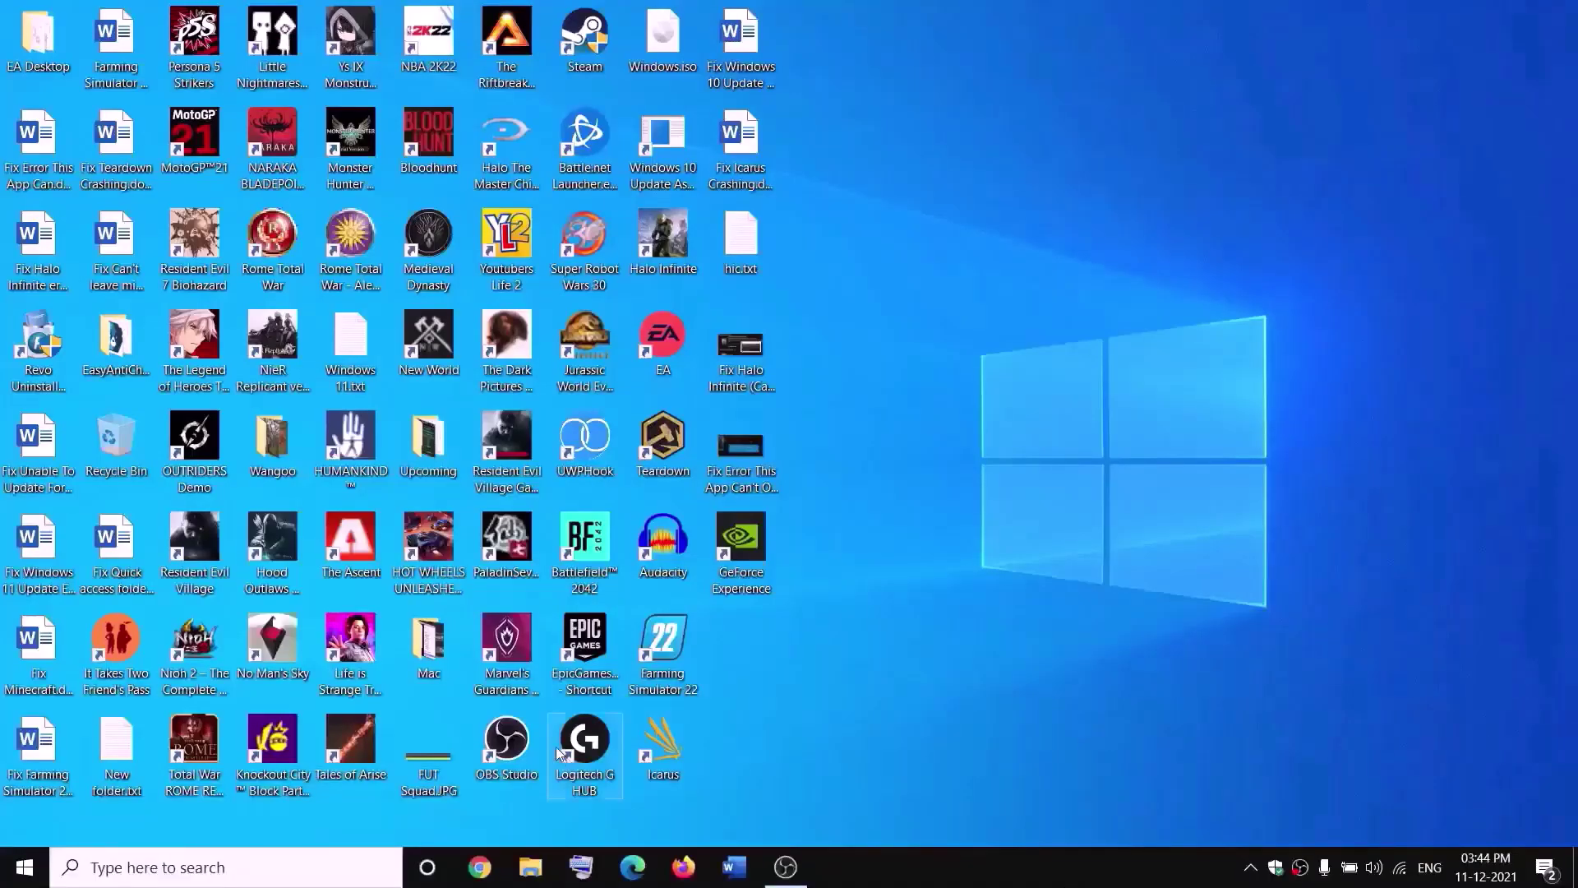
- Open New Volume (D:) in File Explorer and locate the WpSystem folder and its Rename option
click(531, 867)
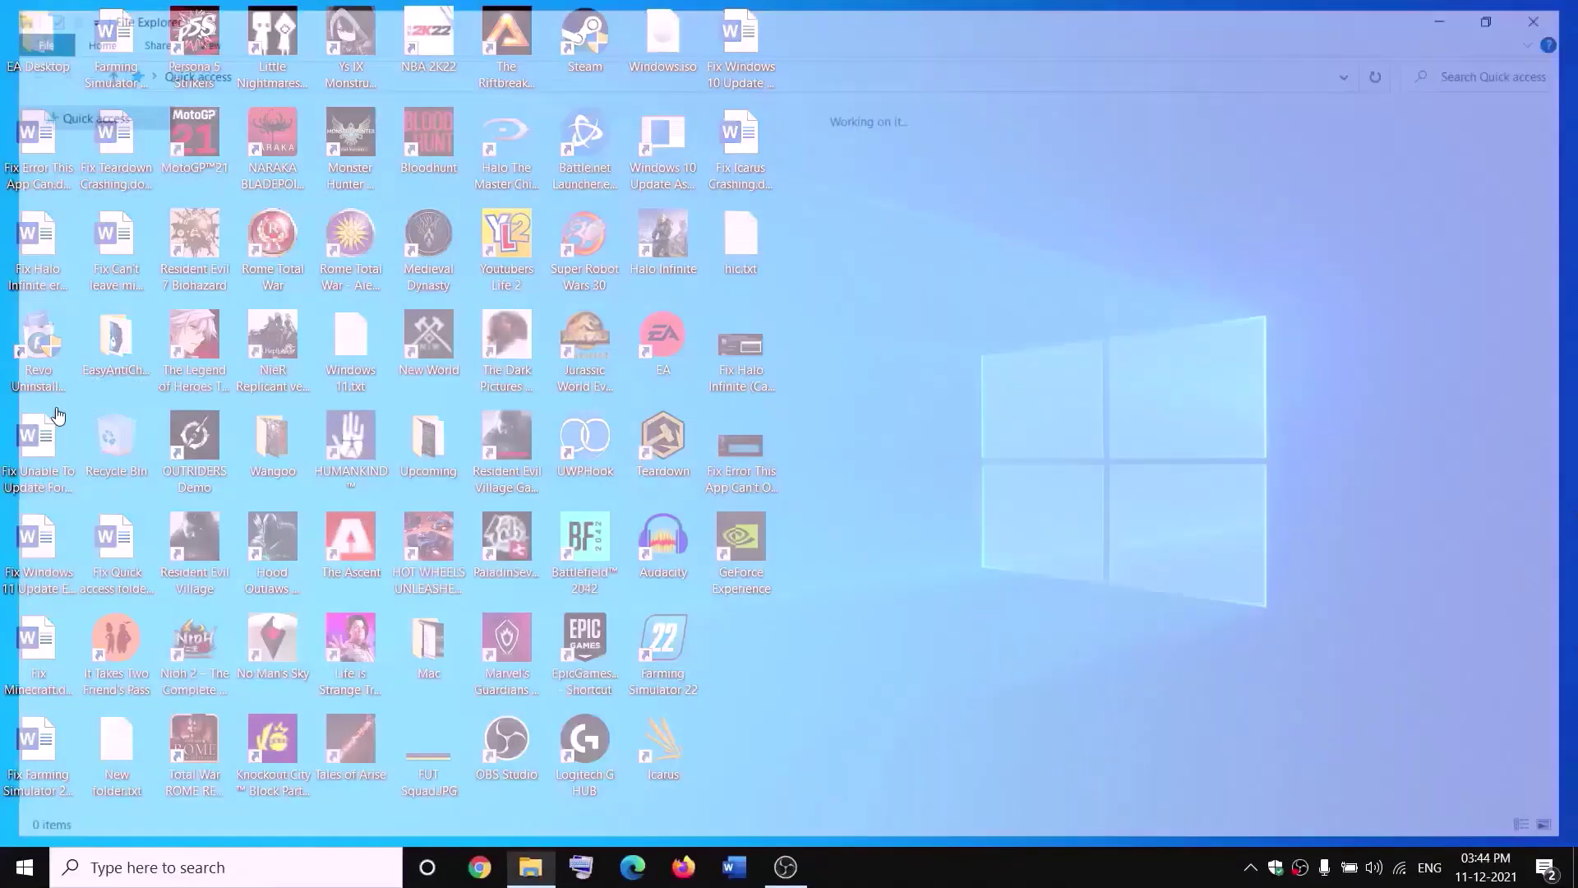
click(82, 427)
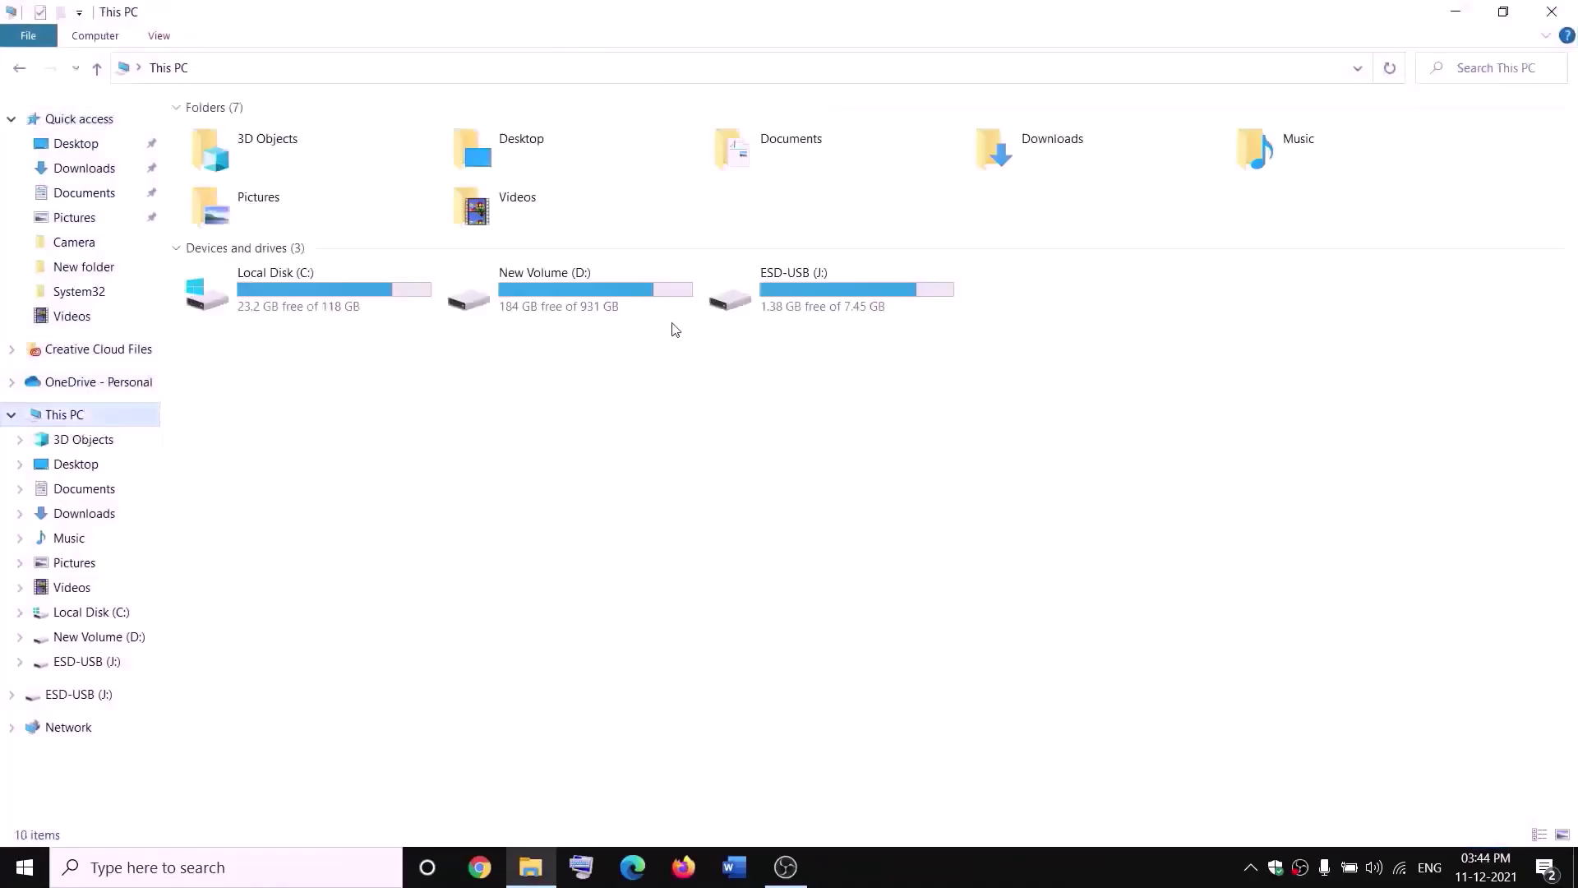
double_click(585, 306)
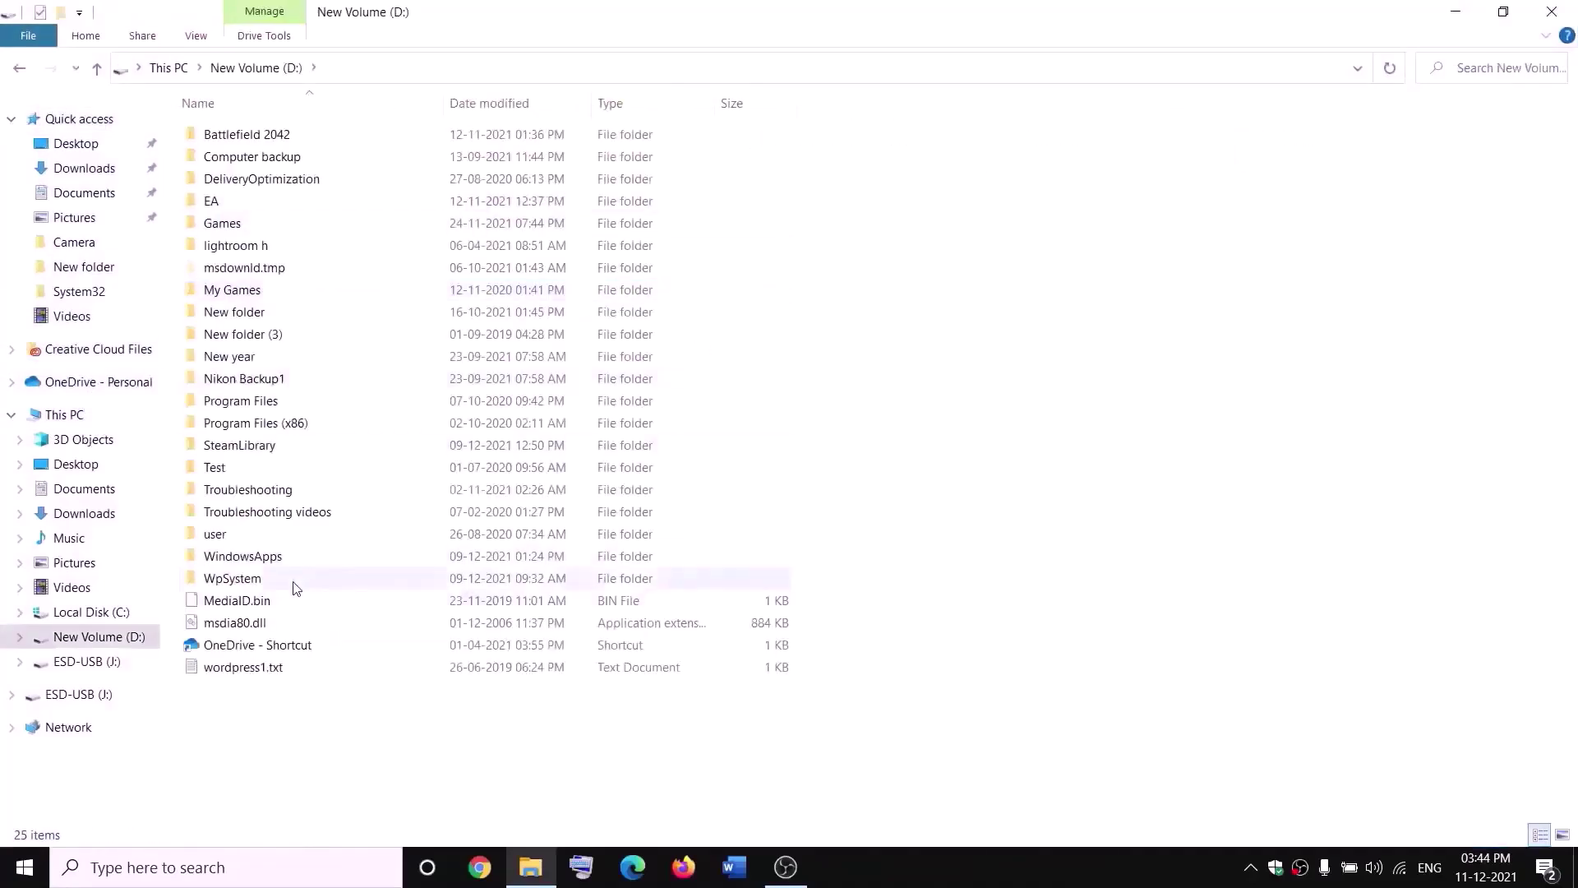
click(327, 578)
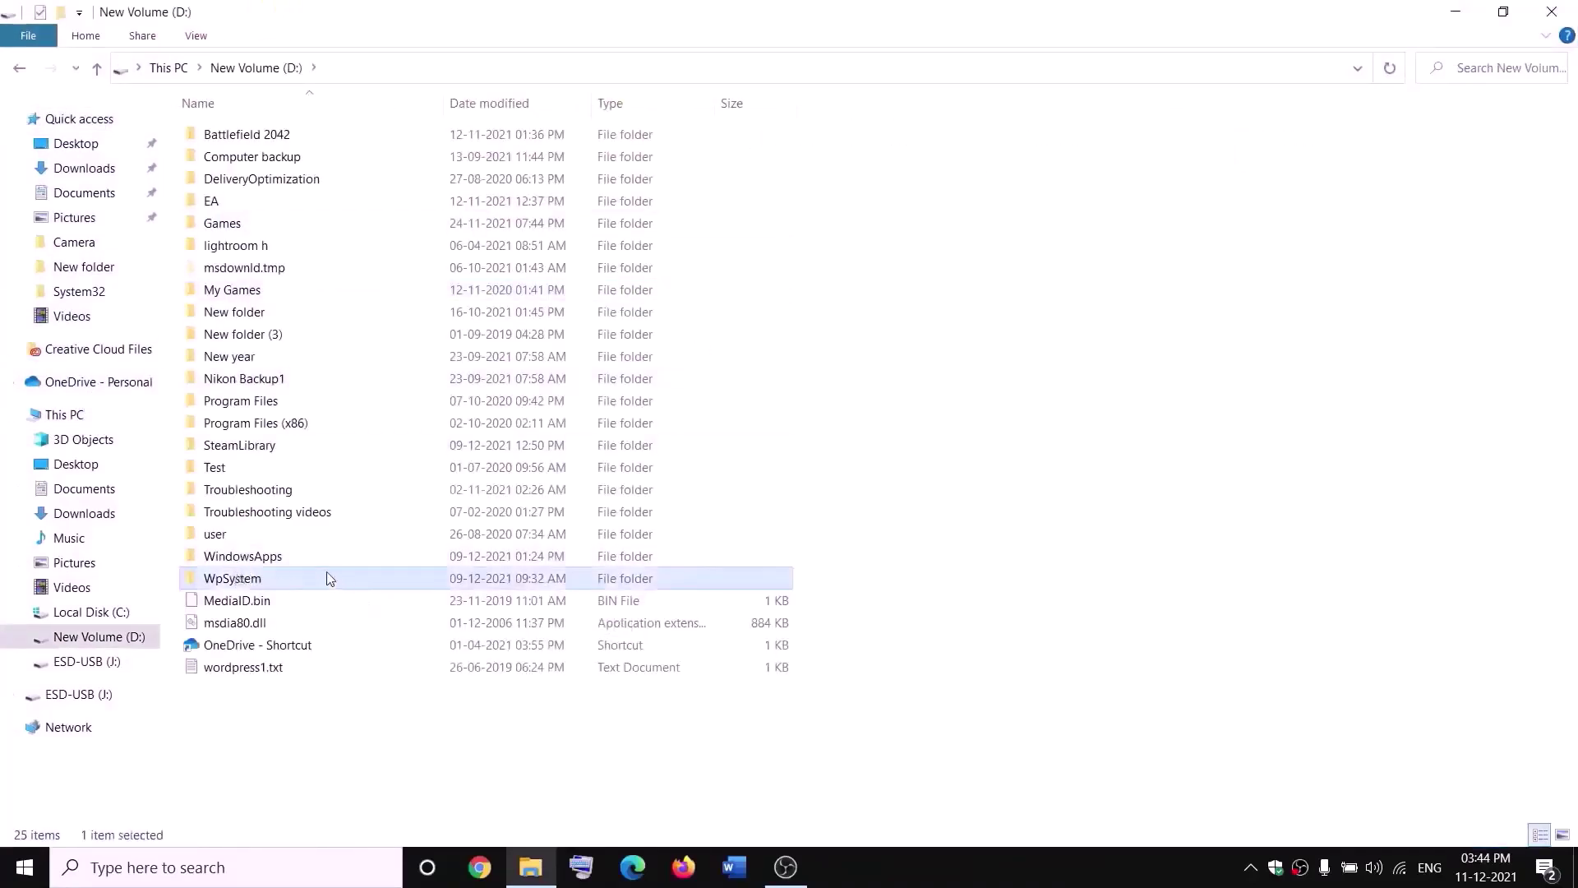
right_click(257, 596)
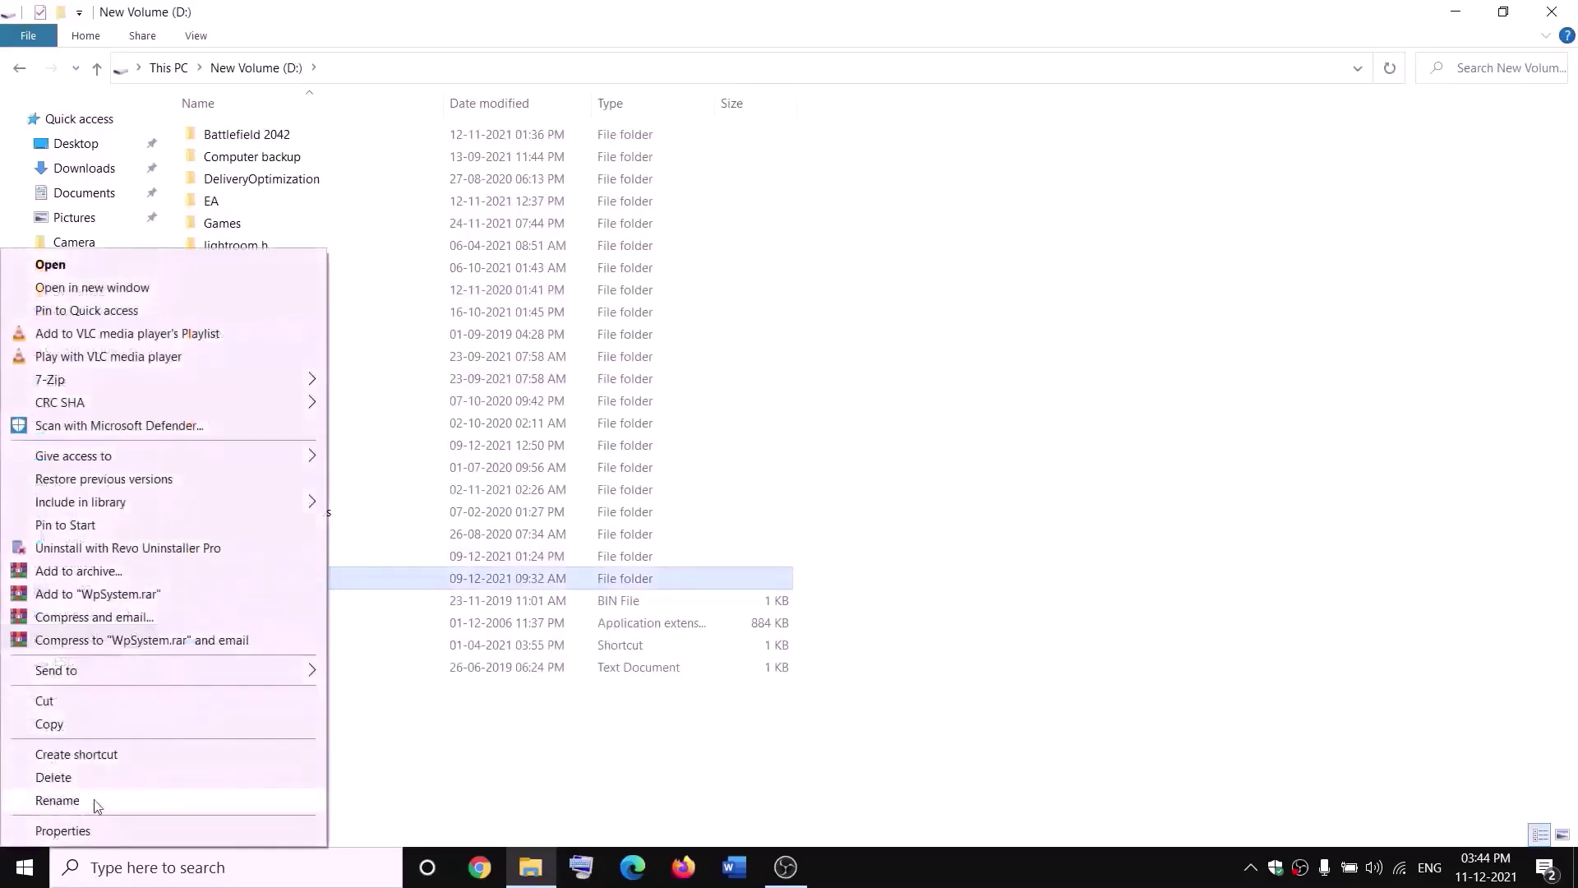
click(507, 723)
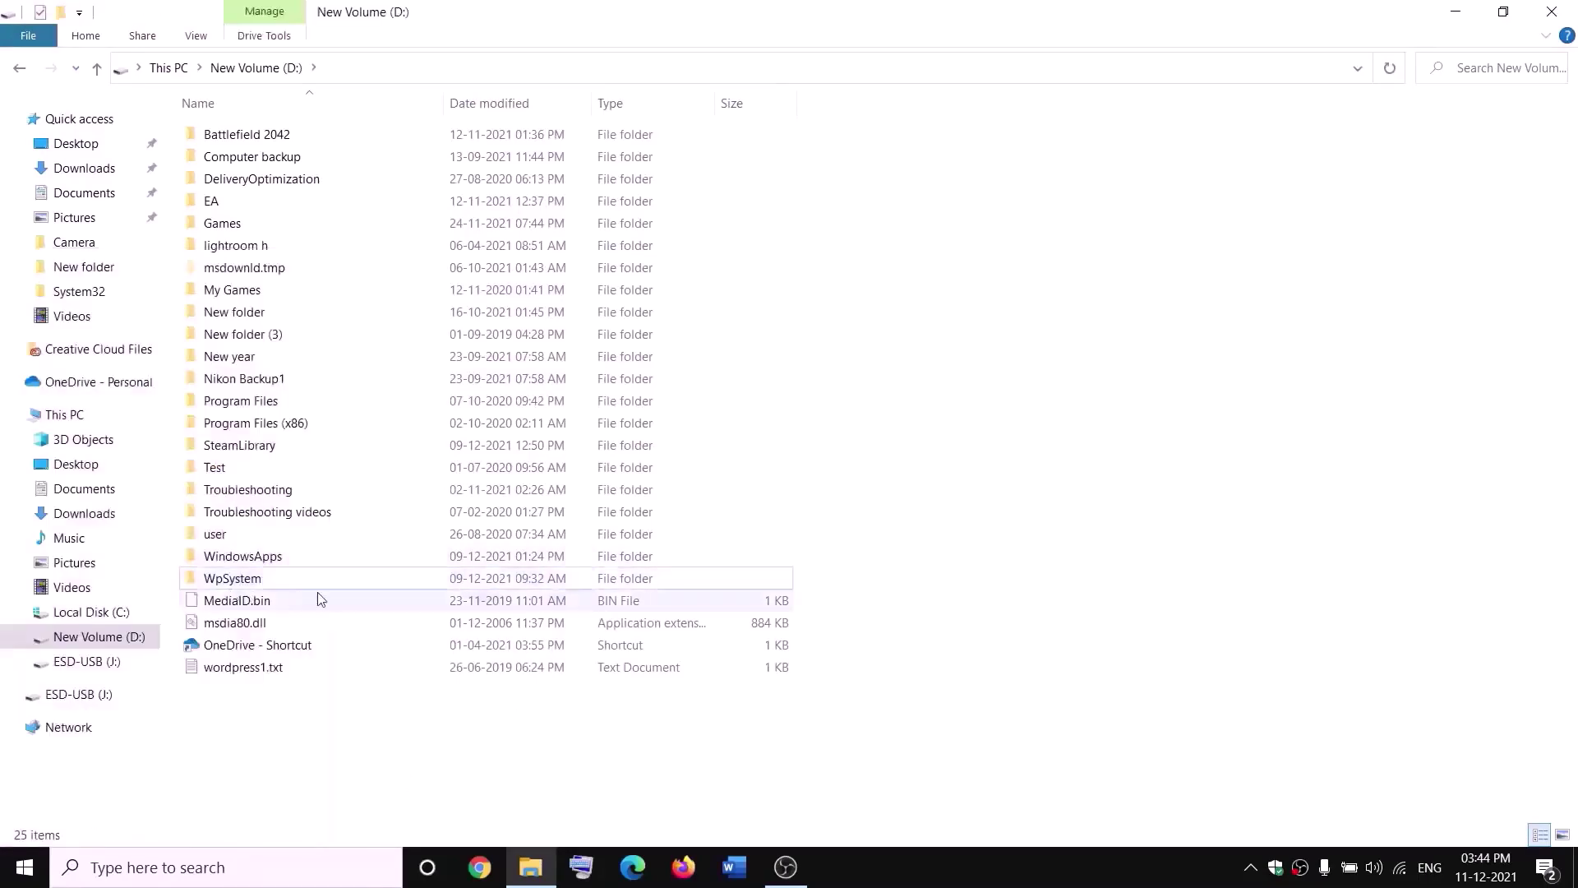
- Open the advanced security settings of the WpSystem folder on New Volume (D:)
mouse_move(239, 581)
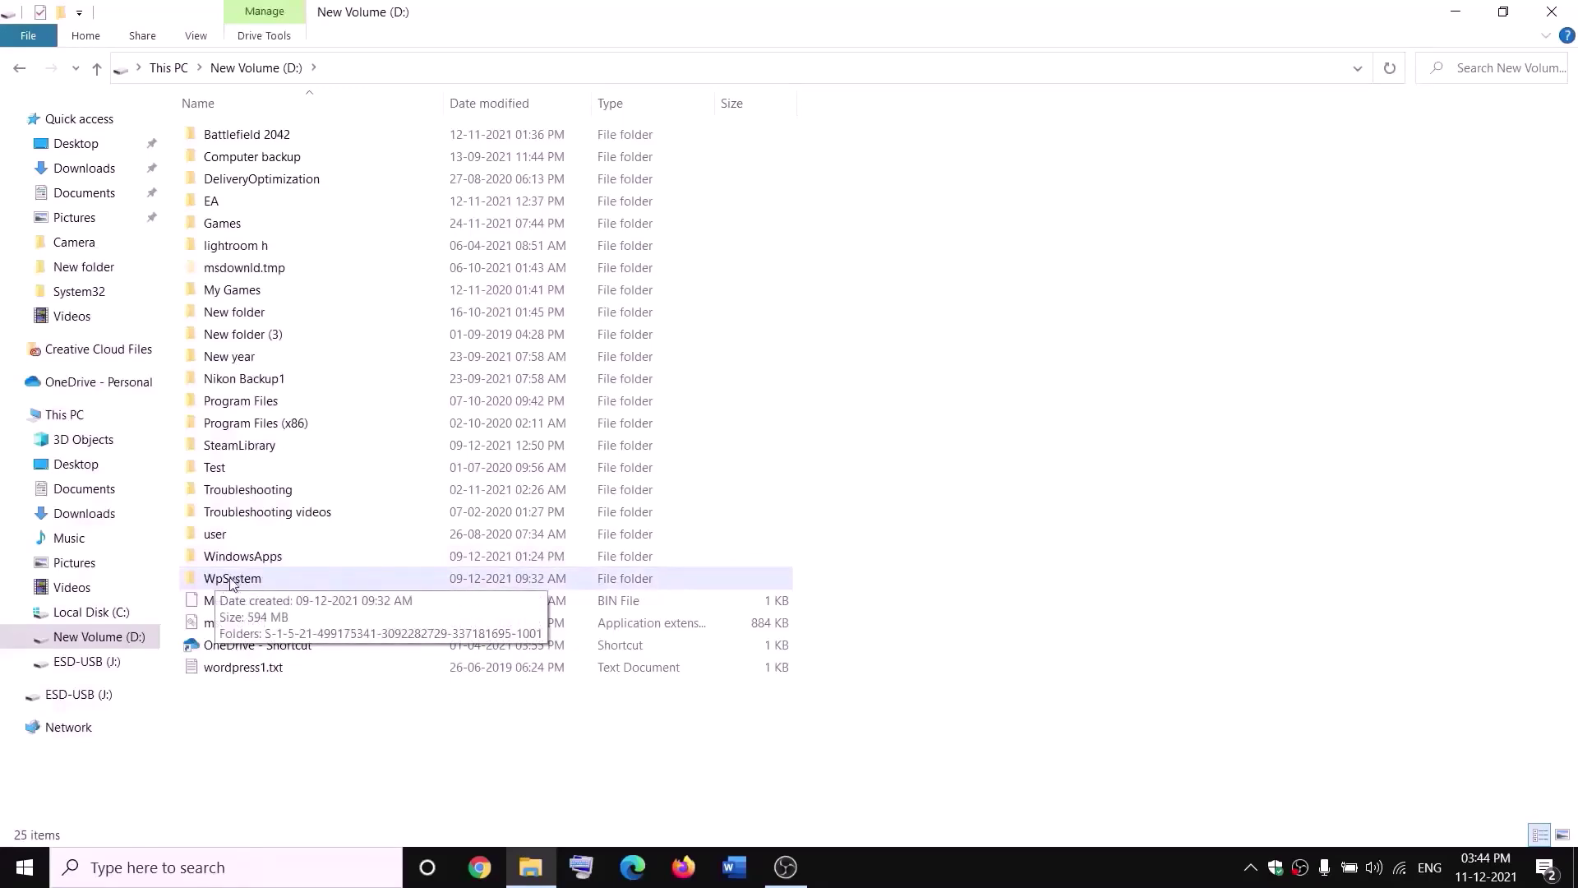
right_click(231, 583)
click(57, 831)
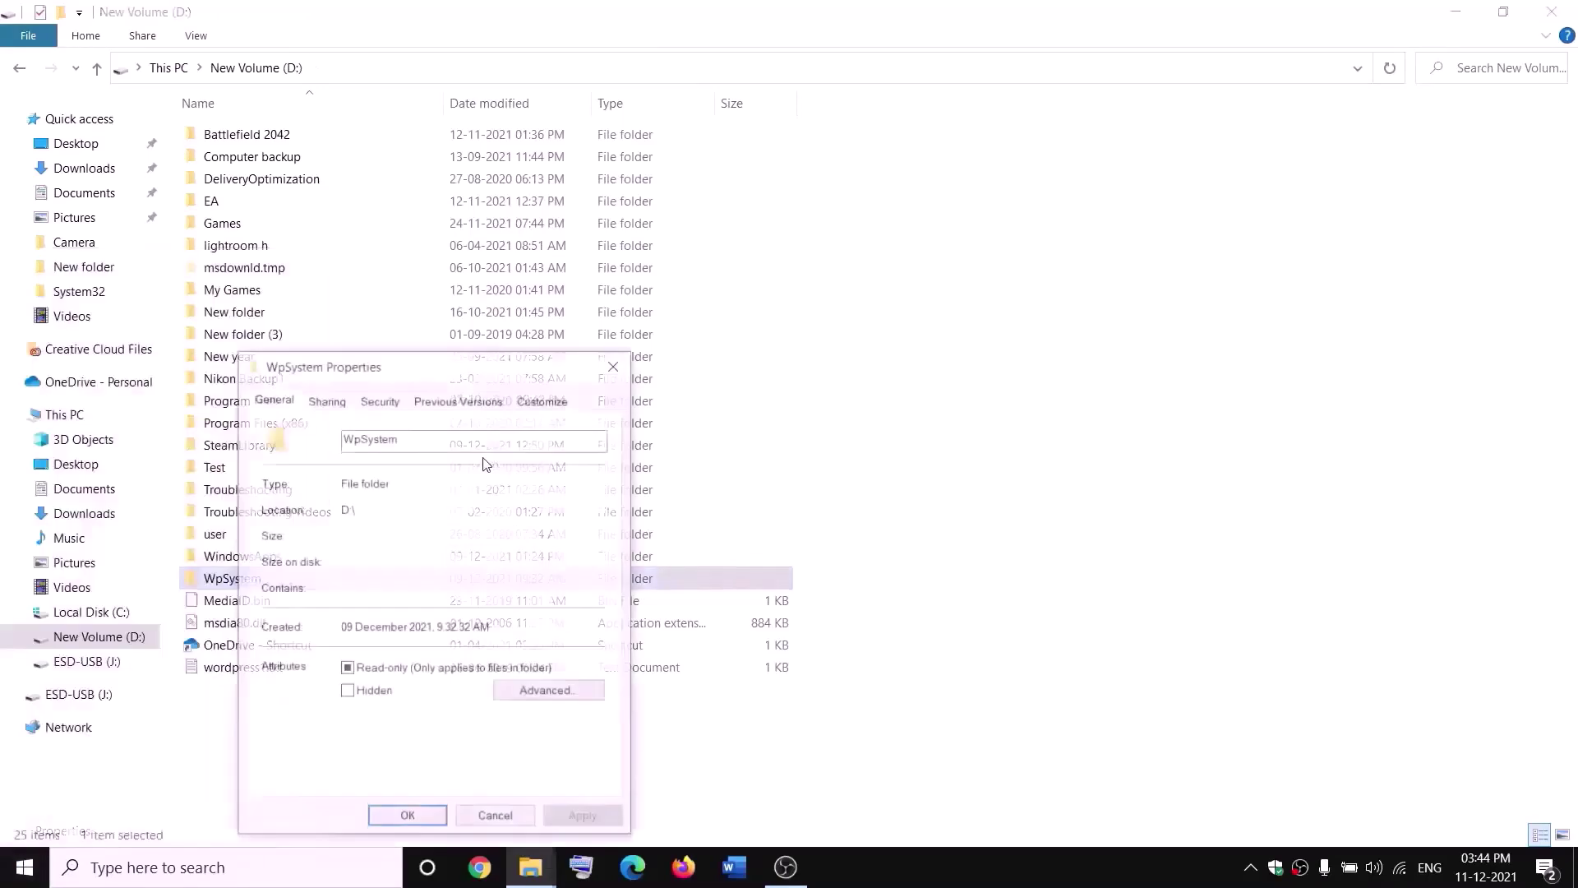
click(586, 264)
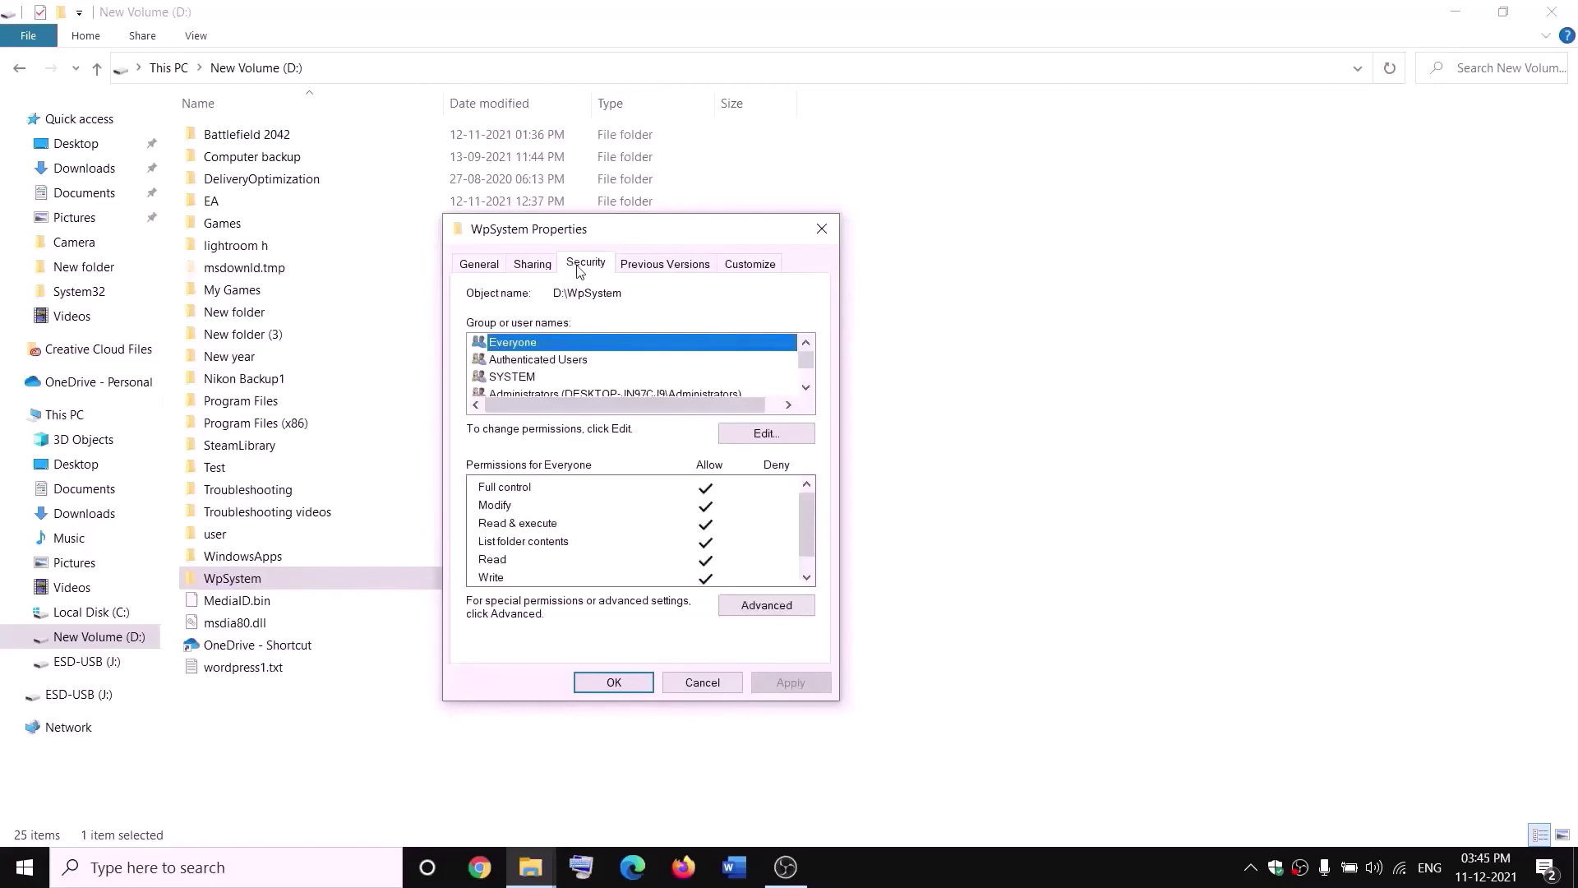
click(767, 606)
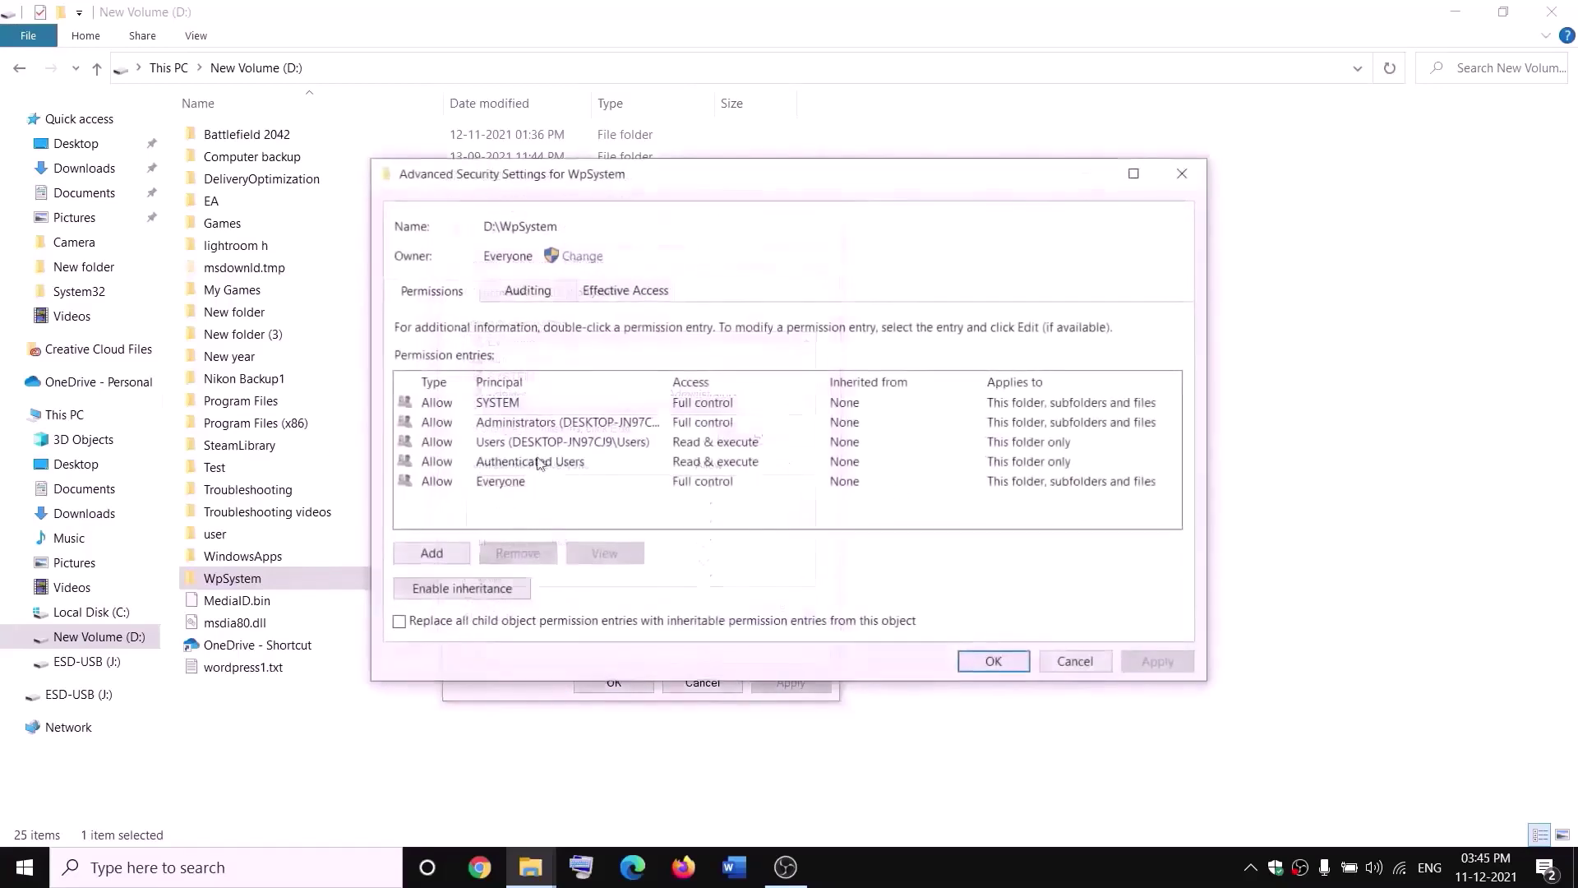
- Change the owner of the WpSystem folder to Everyone, checking the name before accepting it
click(582, 256)
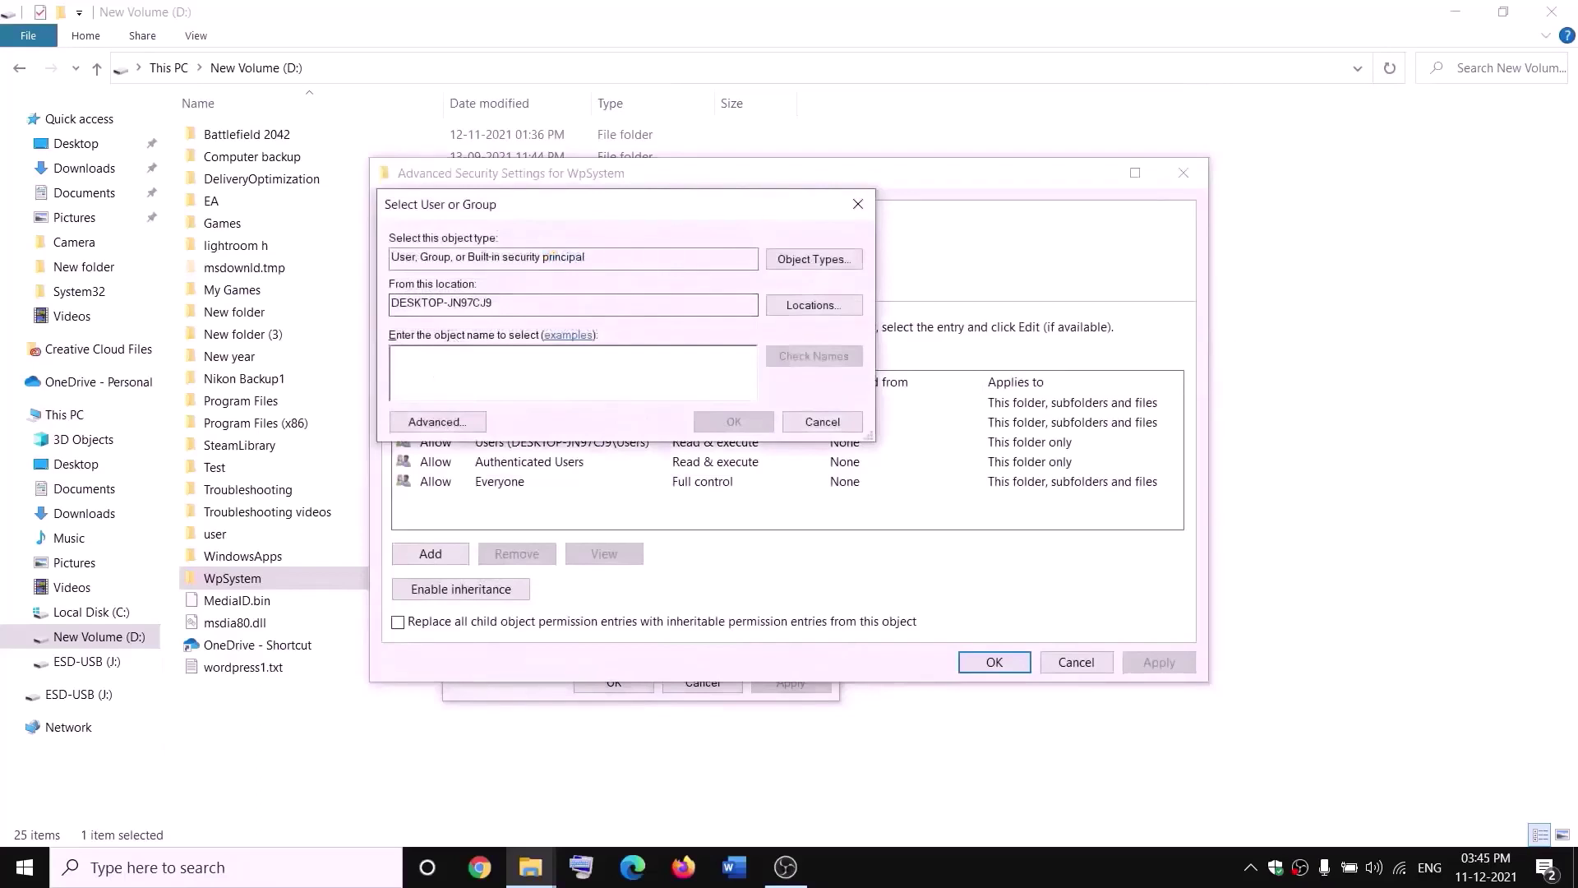
text(w)
key(BackSpace)
text(everyone)
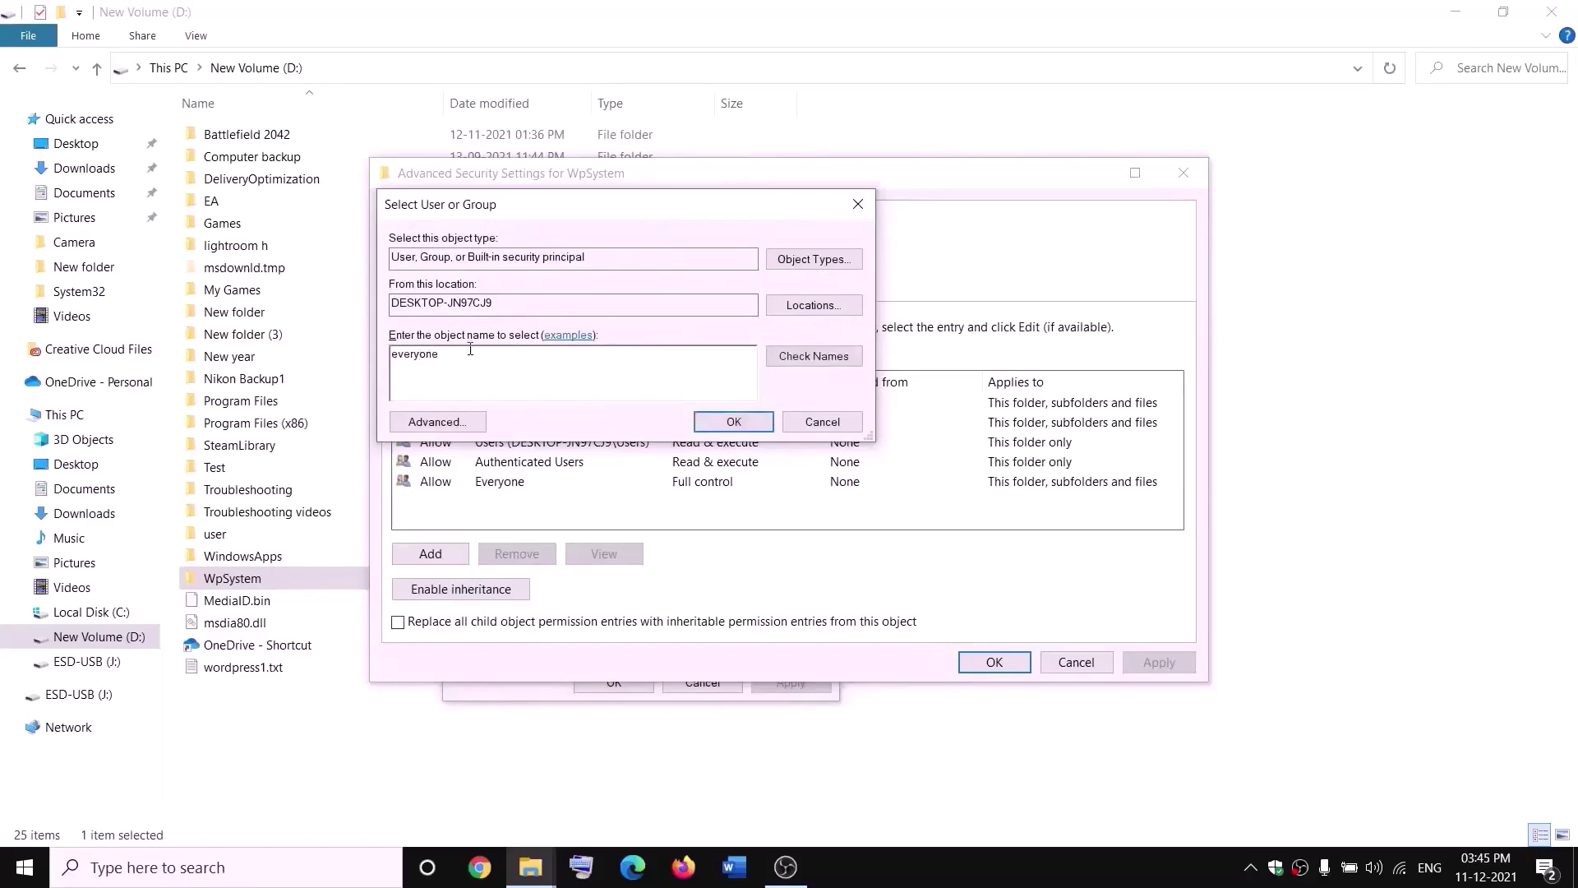
double_click(470, 350)
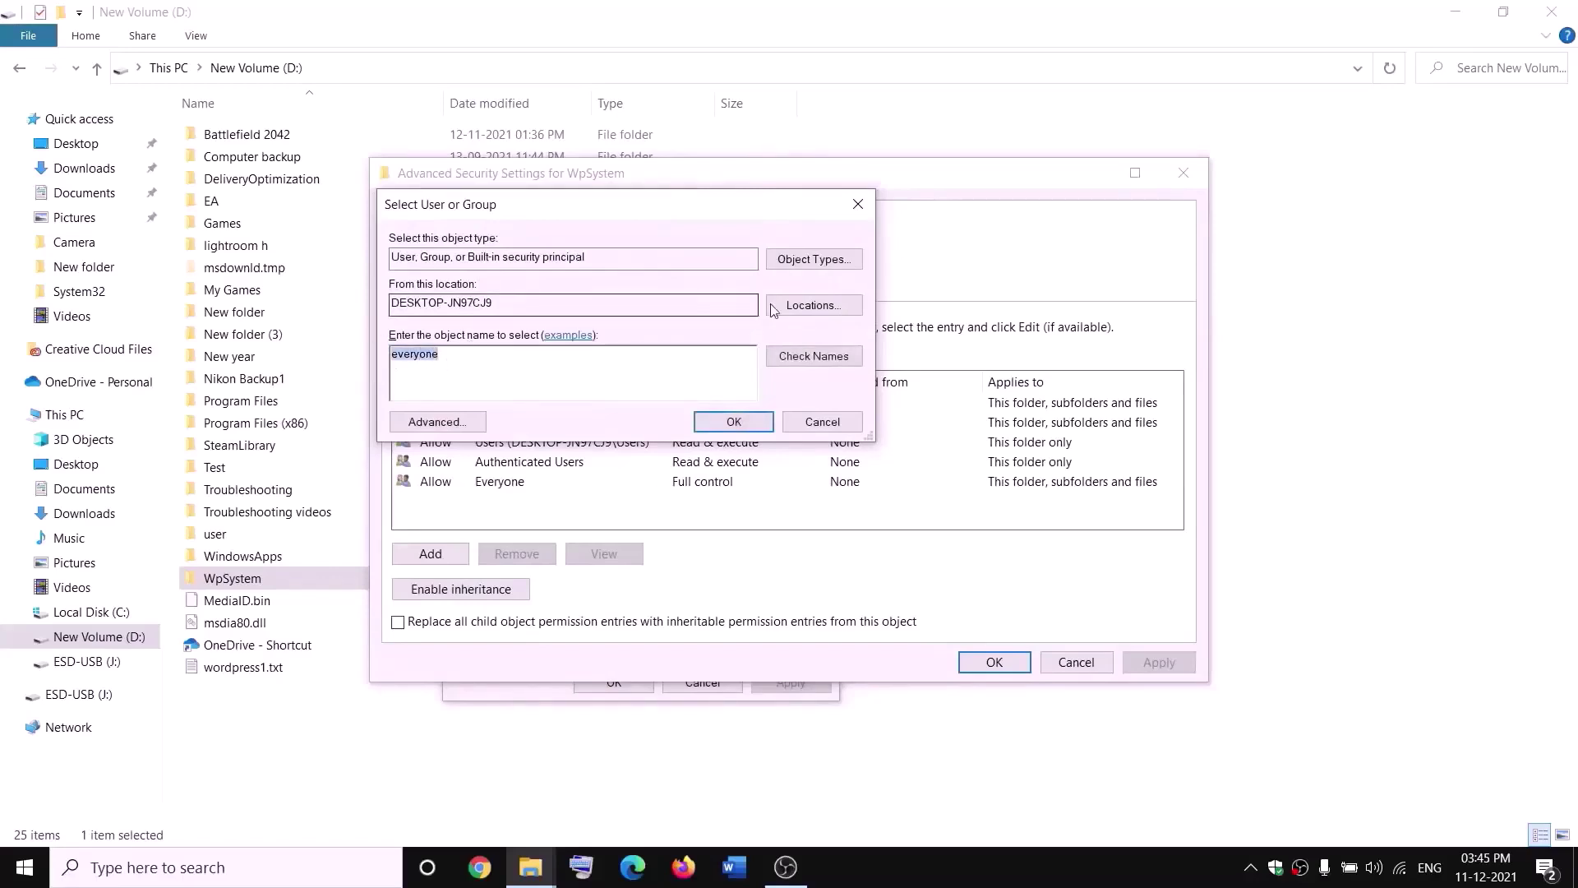
click(822, 364)
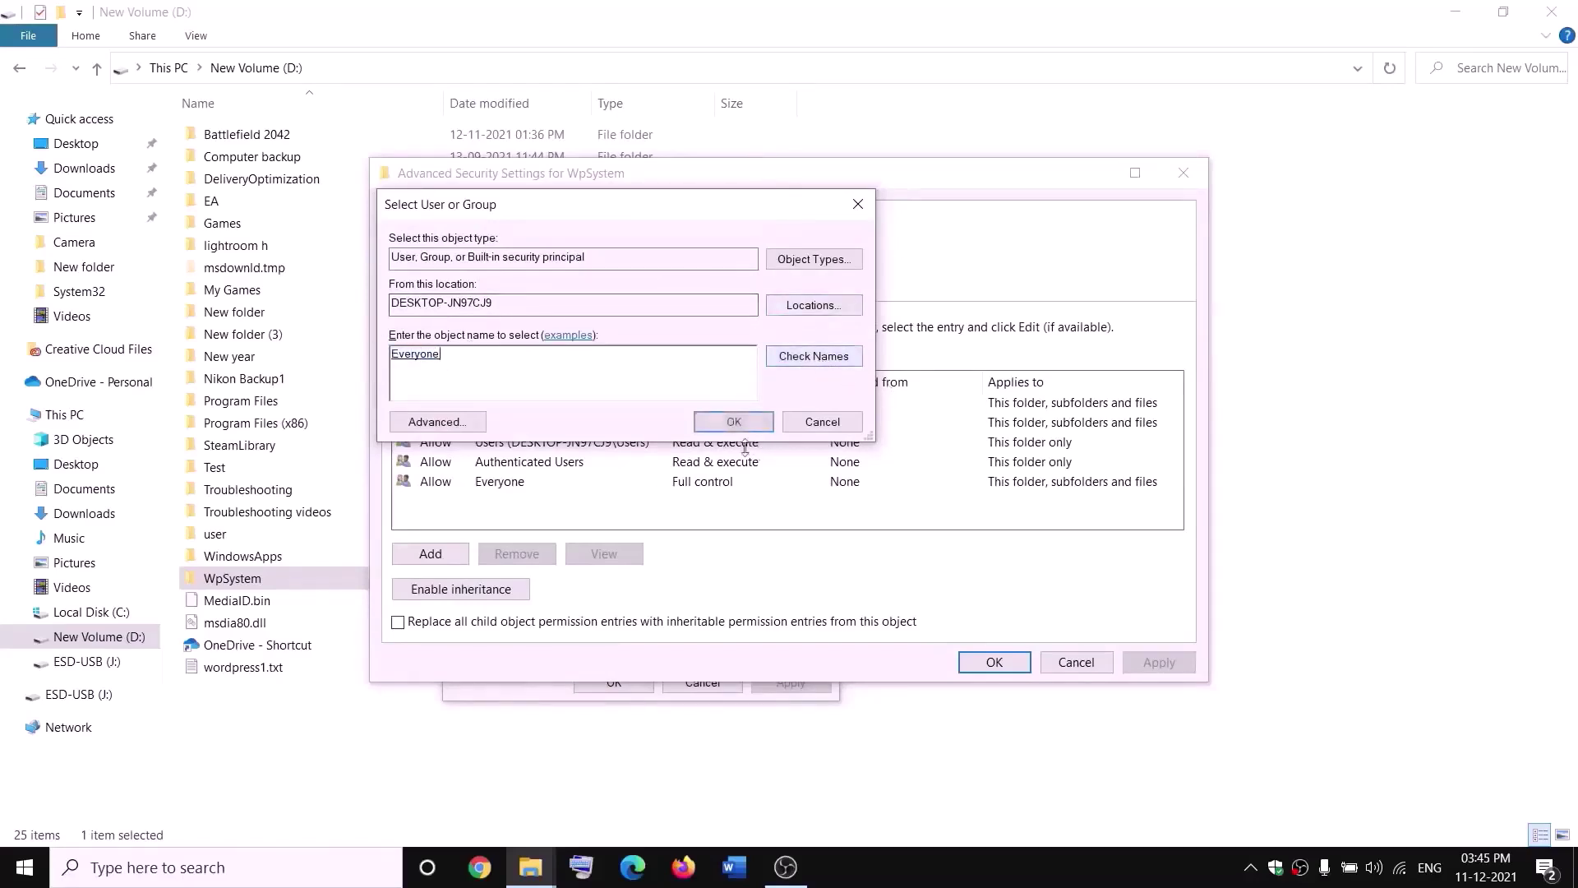
click(734, 423)
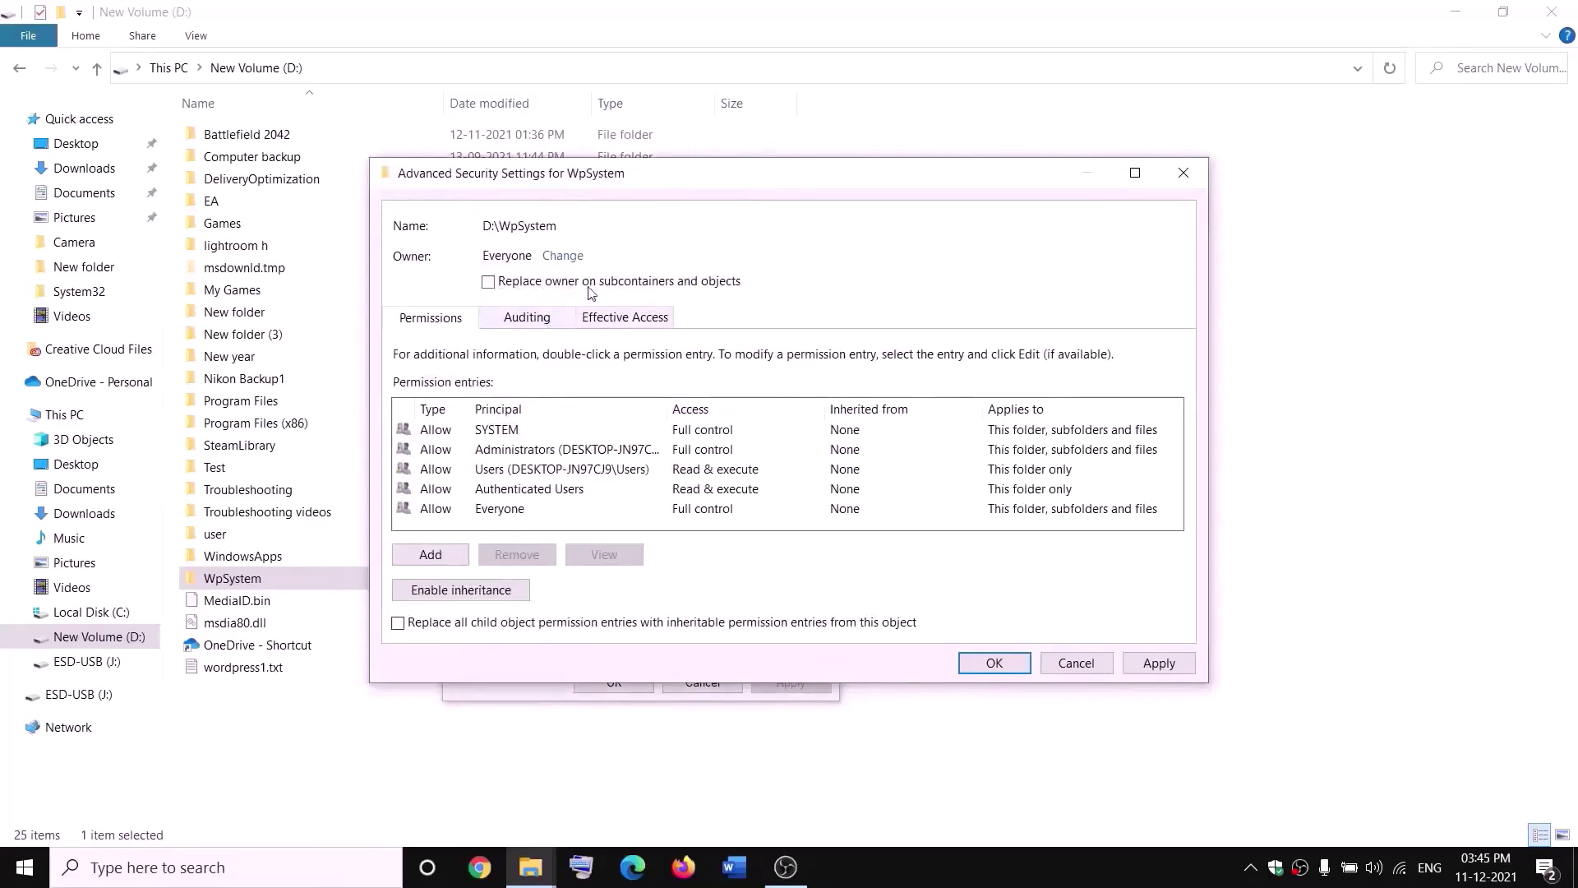
- Enable replacing the owner on subcontainers and objects, apply the ownership change, and close the WpSystem properties
click(488, 282)
click(1151, 661)
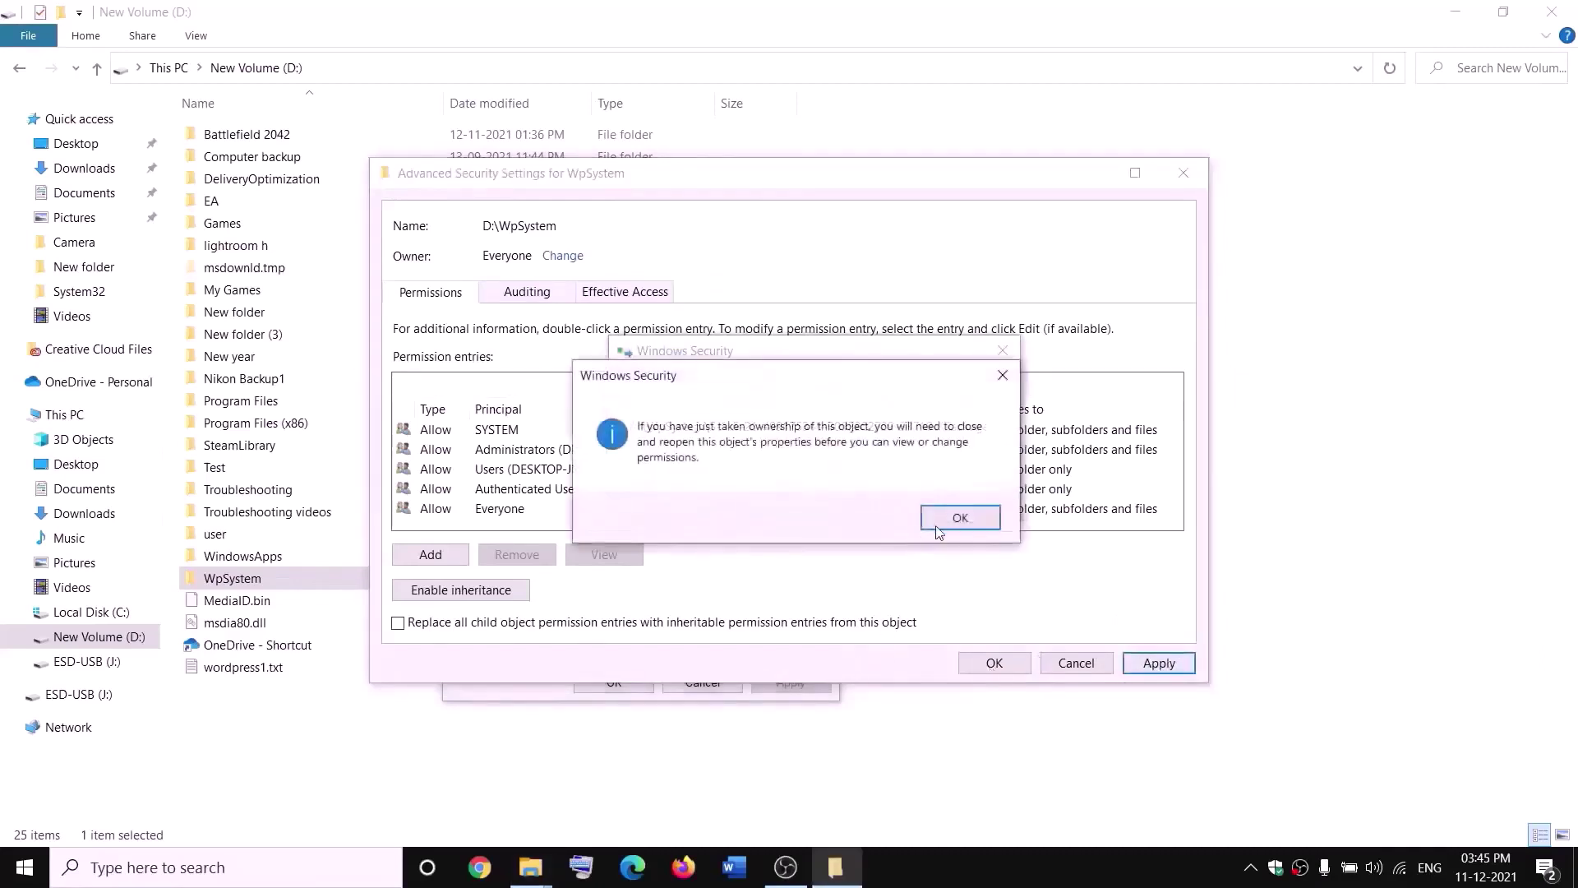
click(937, 526)
click(617, 684)
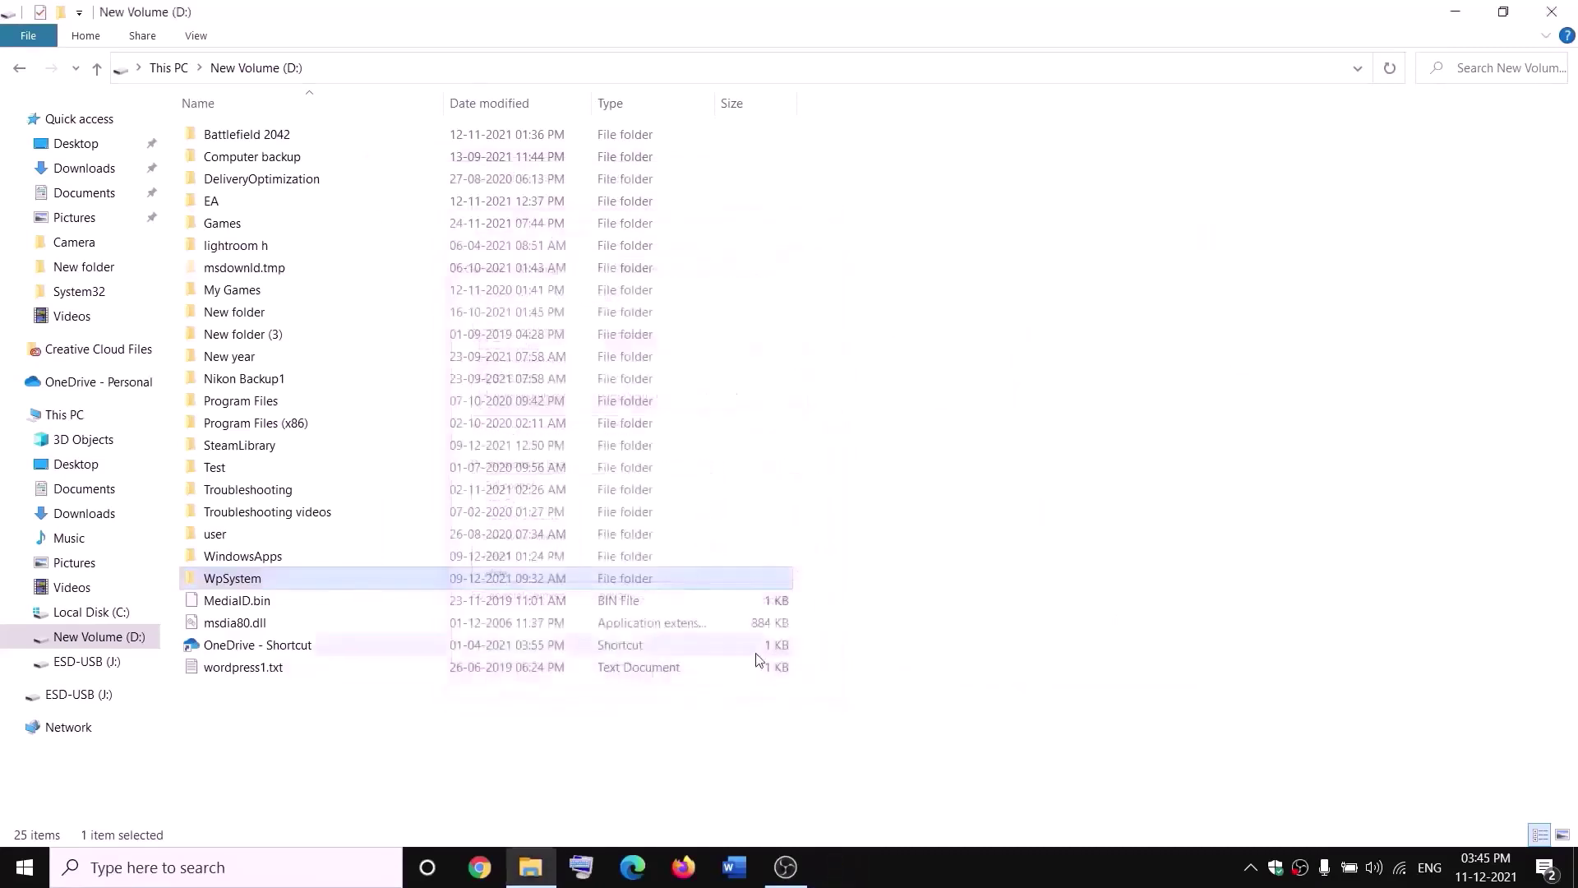
- Reopen the WpSystem folder's properties and bring up its advanced security settings again
right_click(236, 582)
click(93, 830)
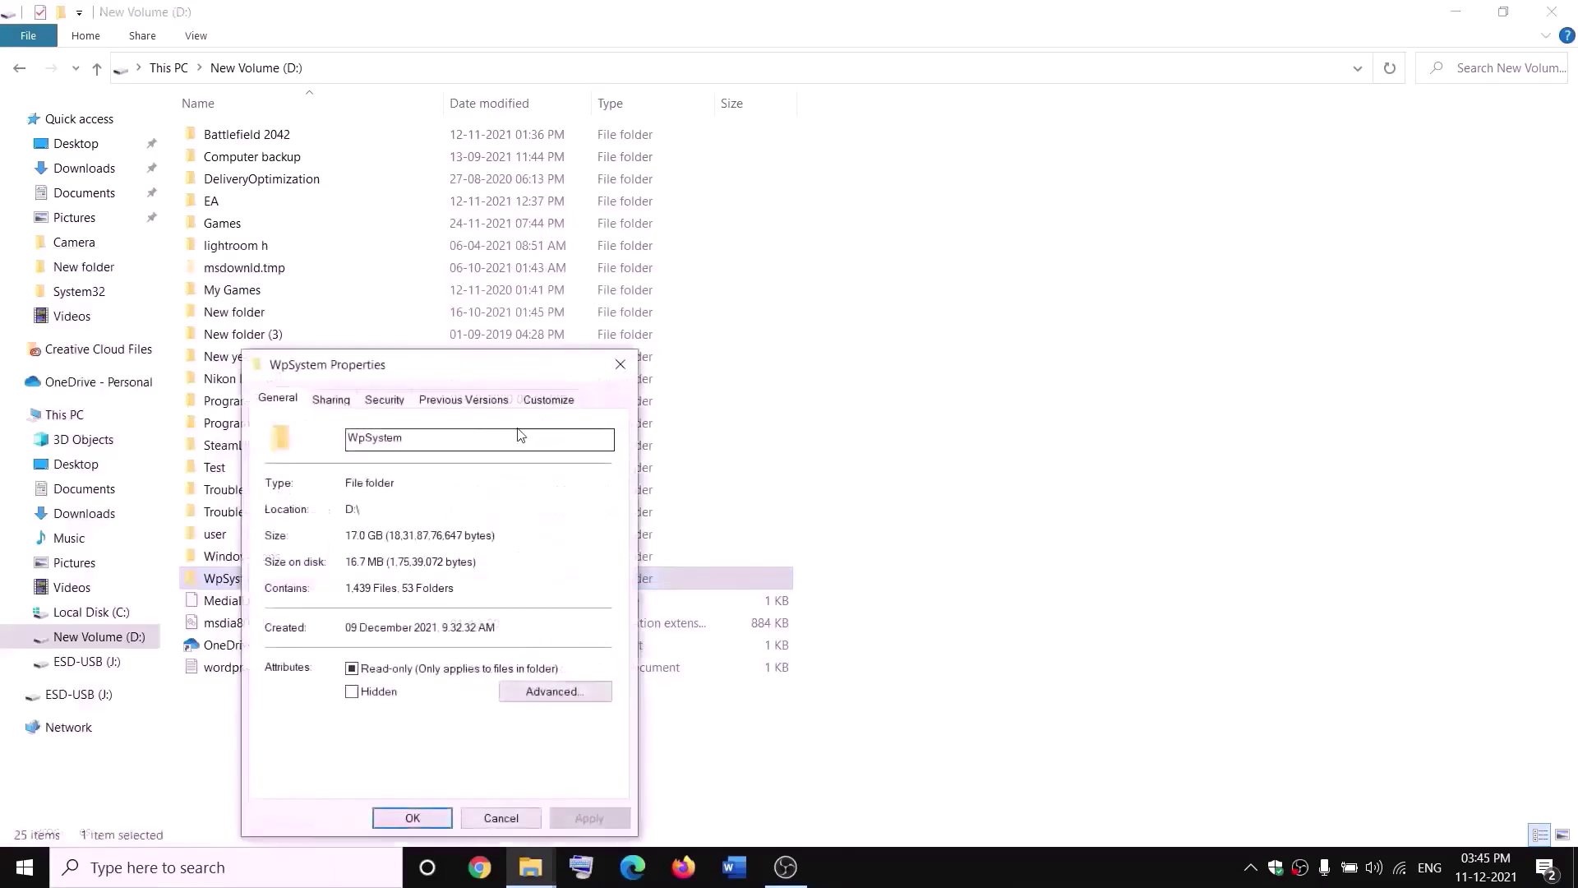
drag(430, 364, 531, 266)
click(581, 301)
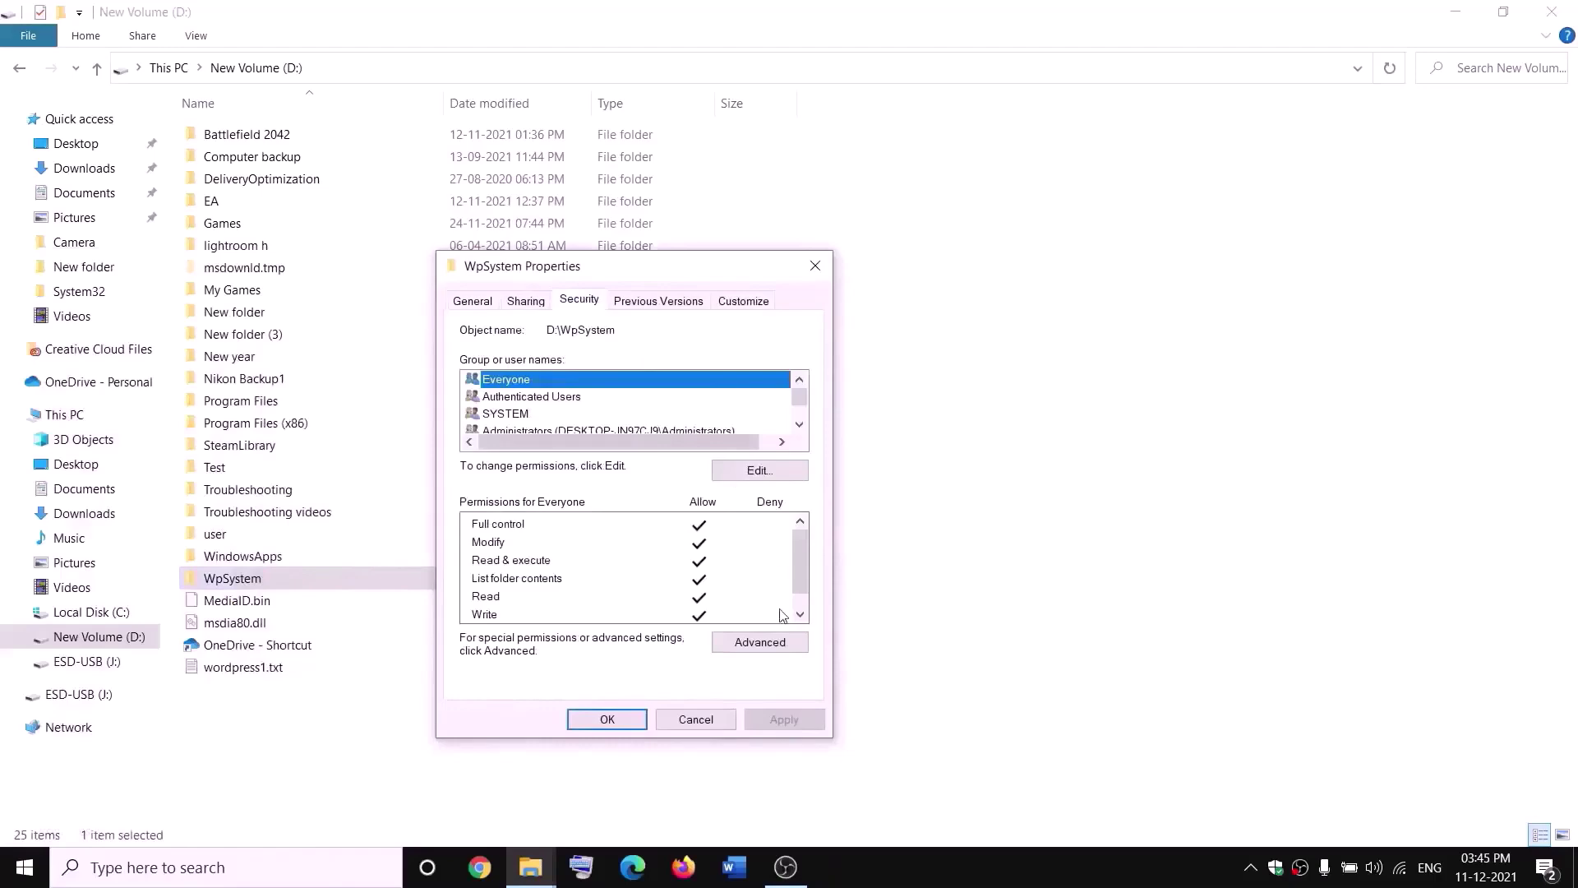
click(759, 643)
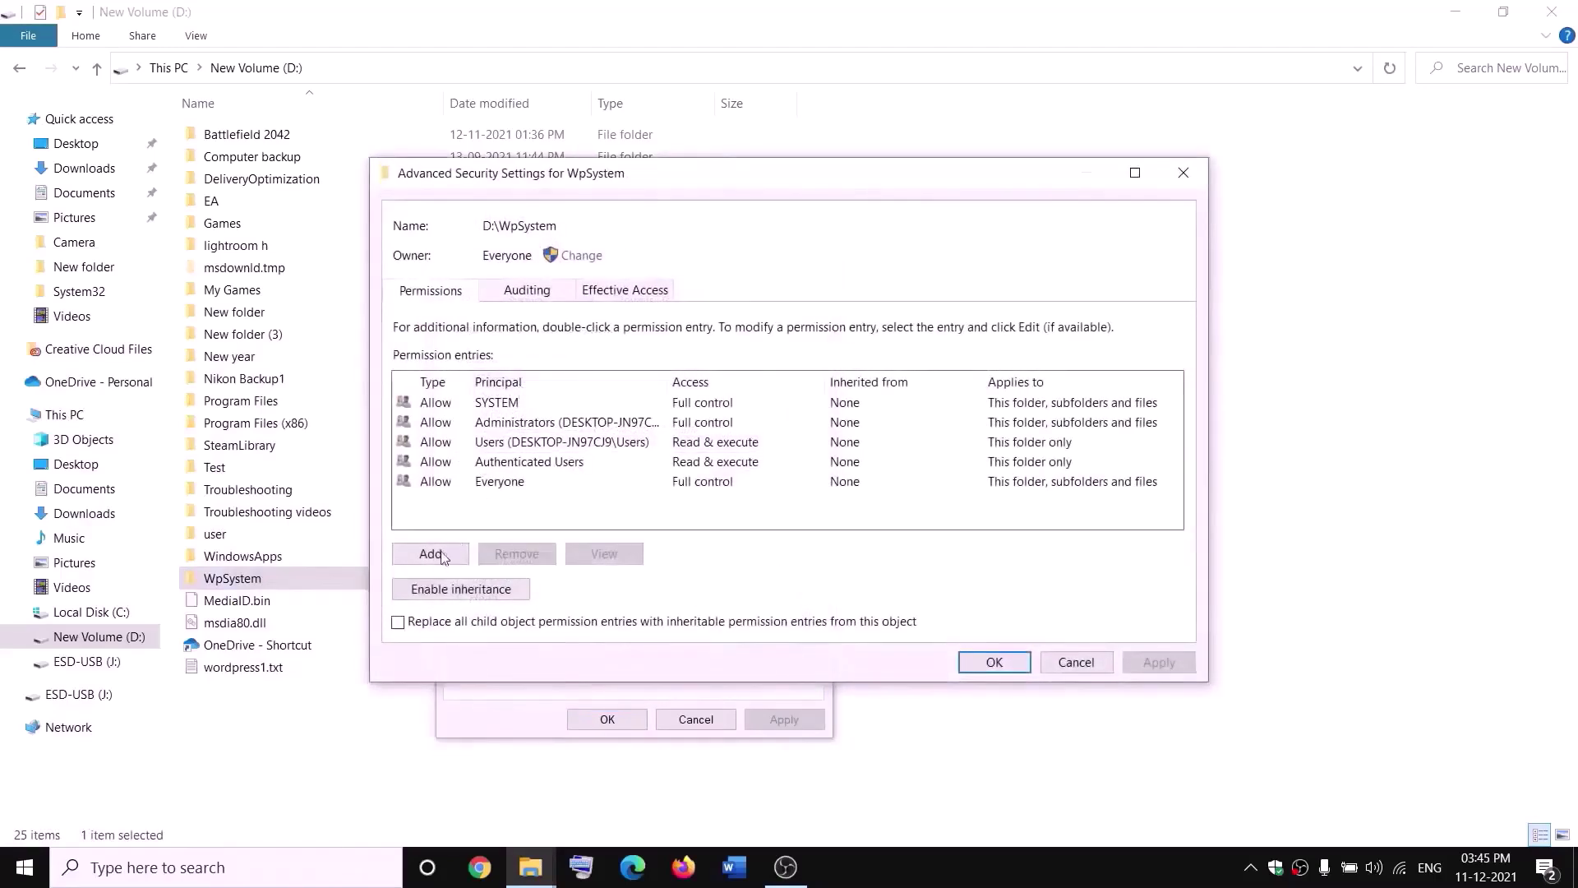
- Add a new permission entry for WpSystem with Everyone as the verified principal
click(441, 559)
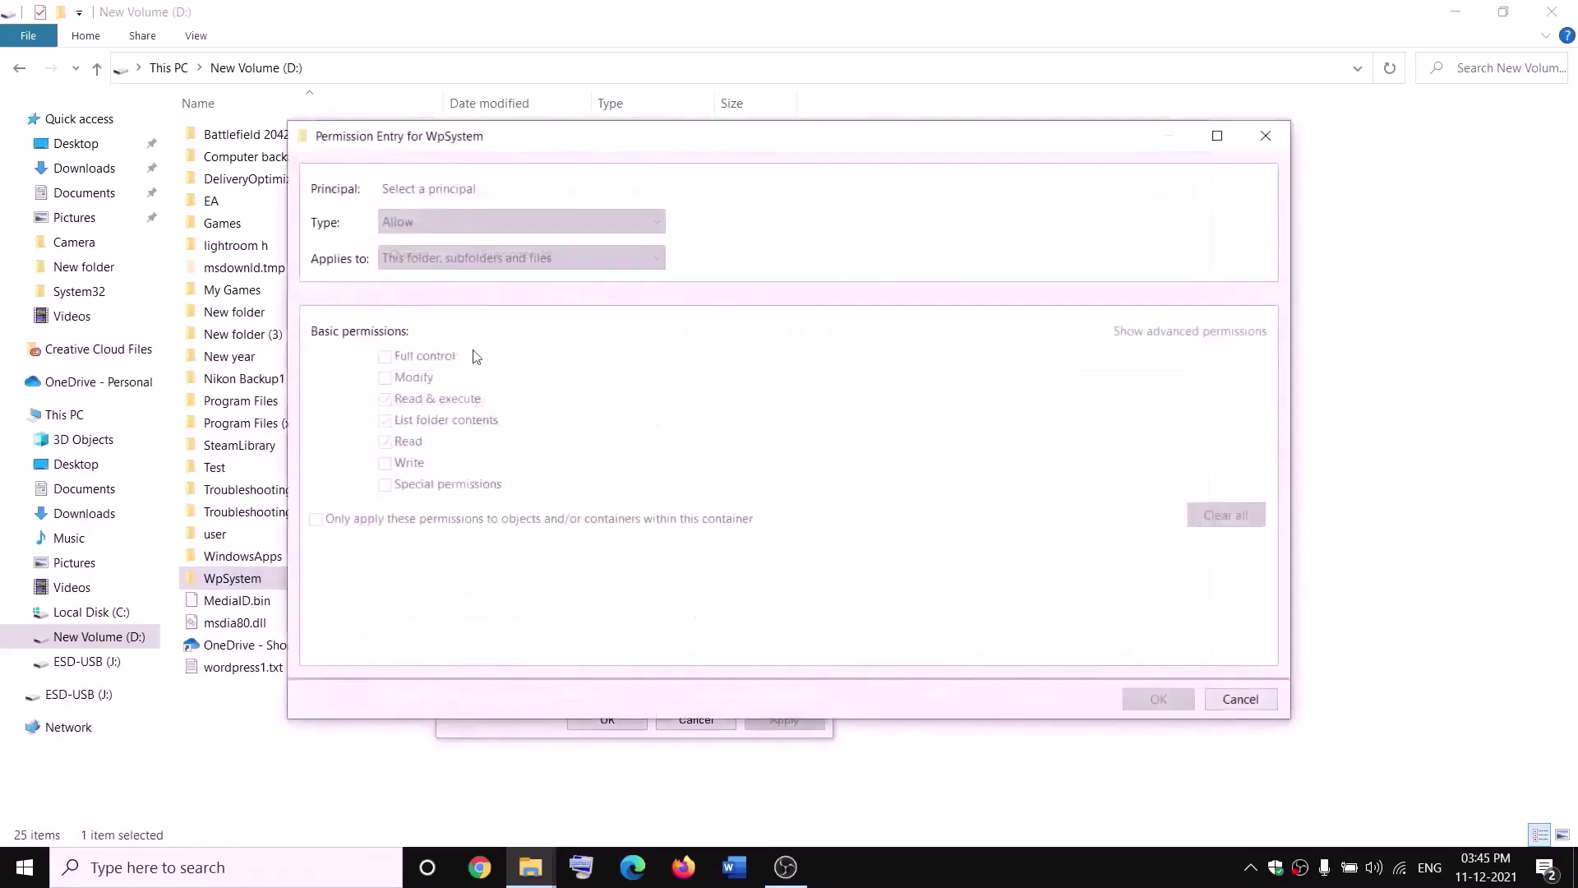
click(440, 191)
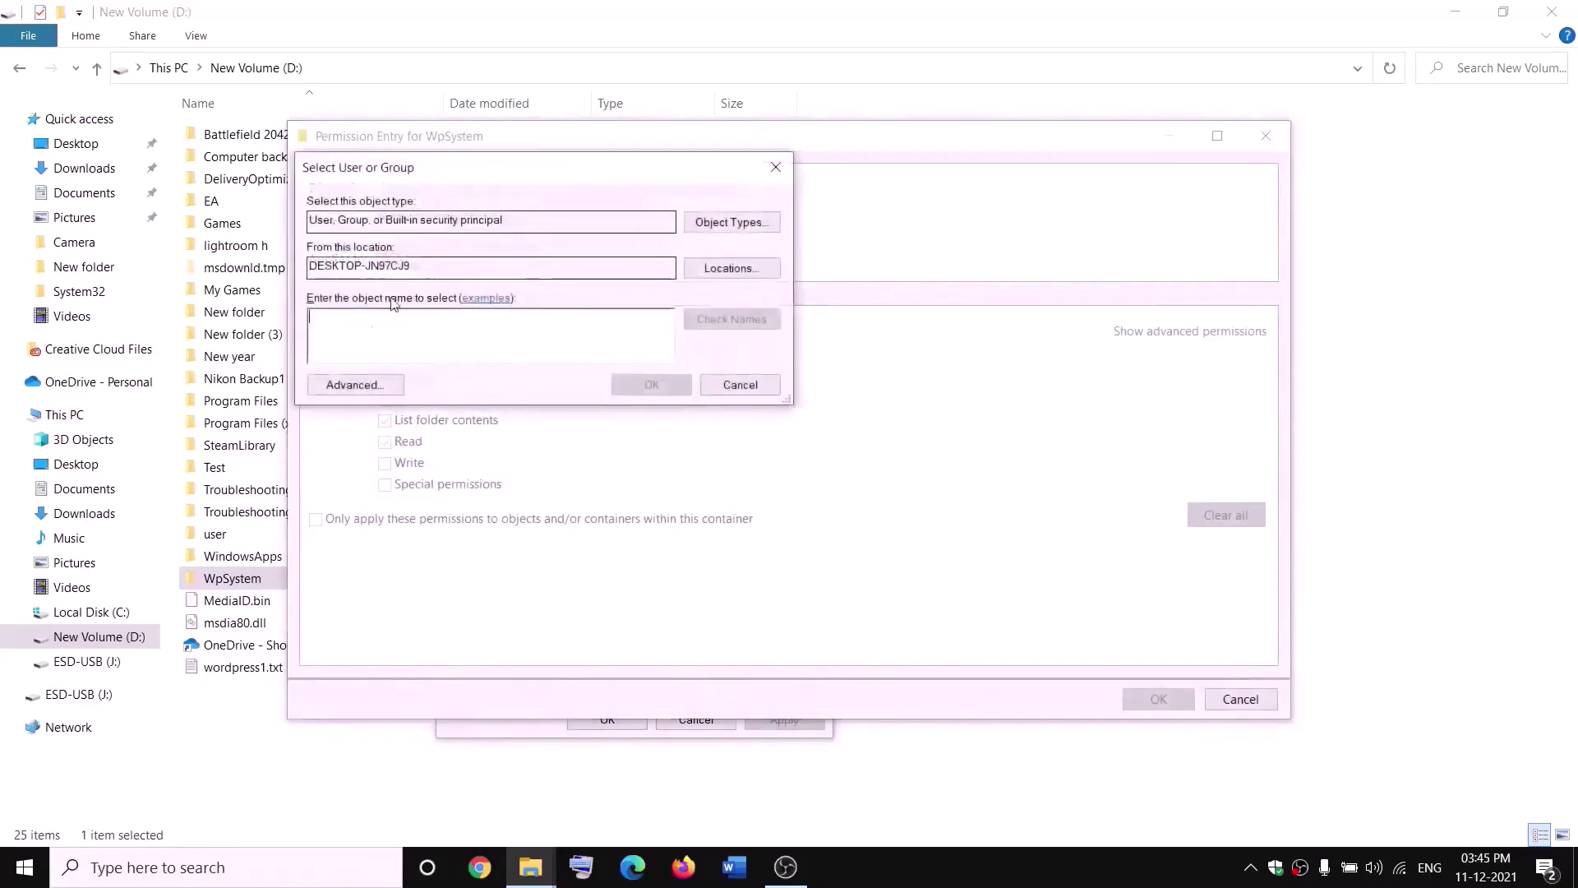
text(everyone)
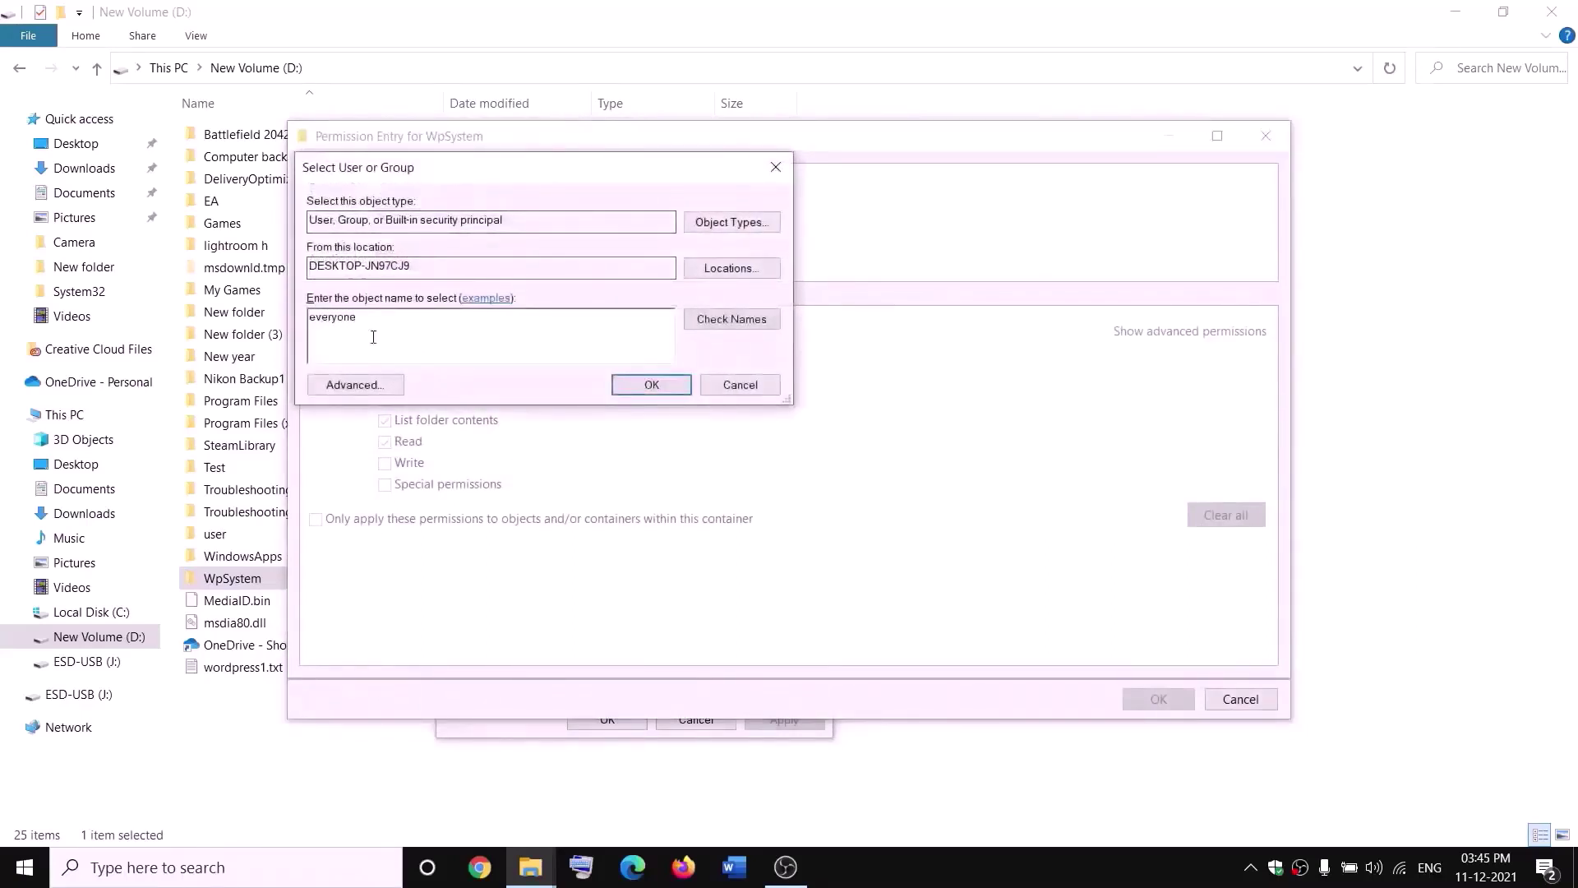
click(726, 319)
click(653, 386)
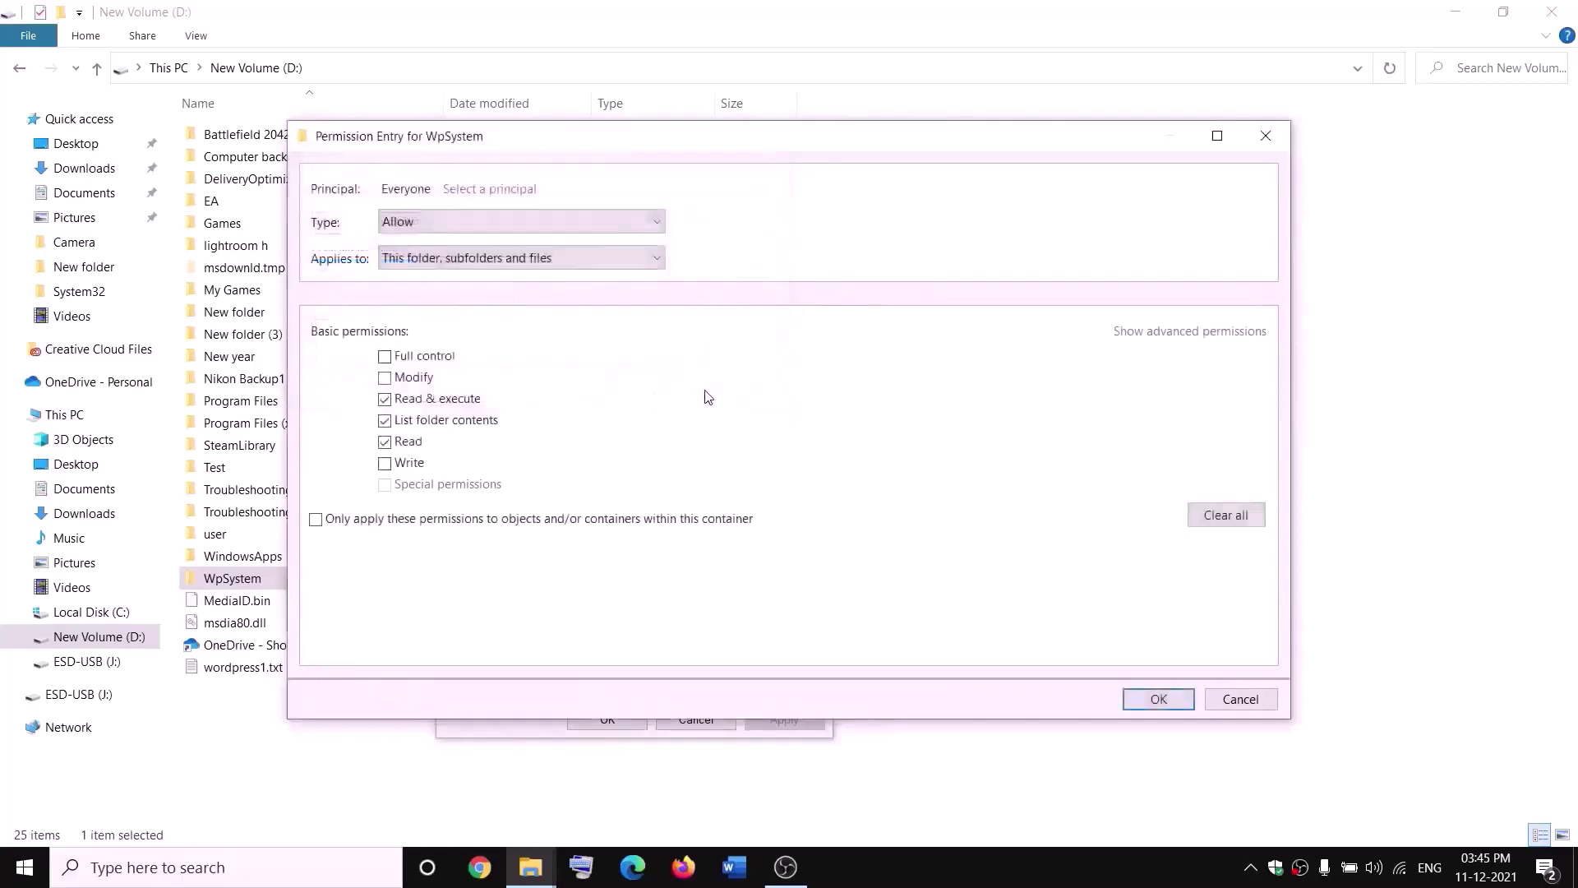
- Grant Everyone full control in the permission entry and accept all the WpSystem security dialogs
click(386, 359)
click(1160, 699)
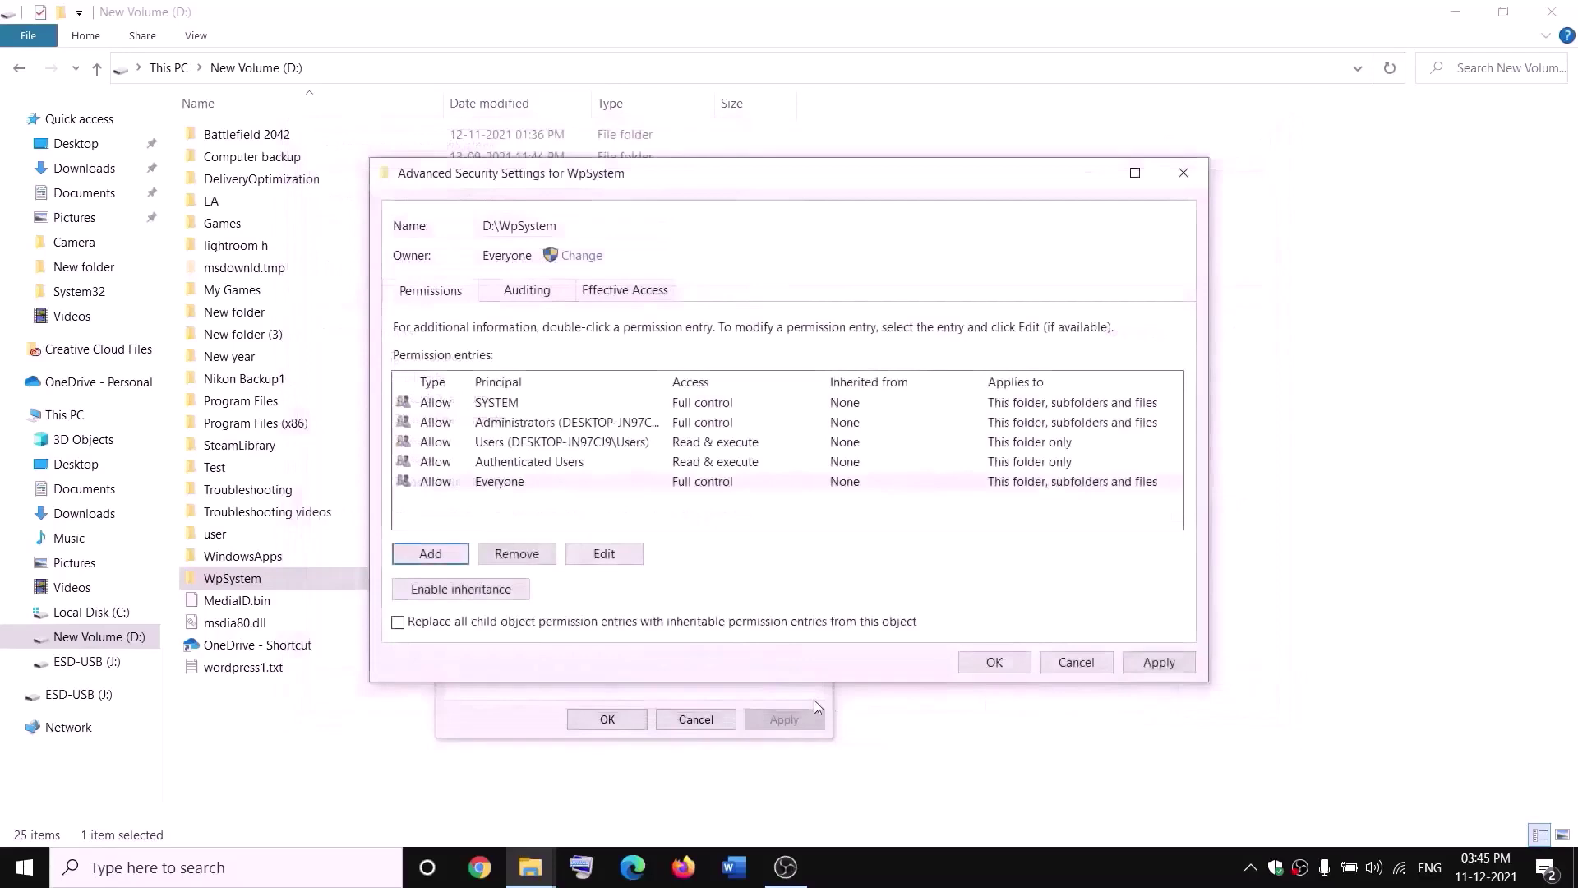
click(994, 662)
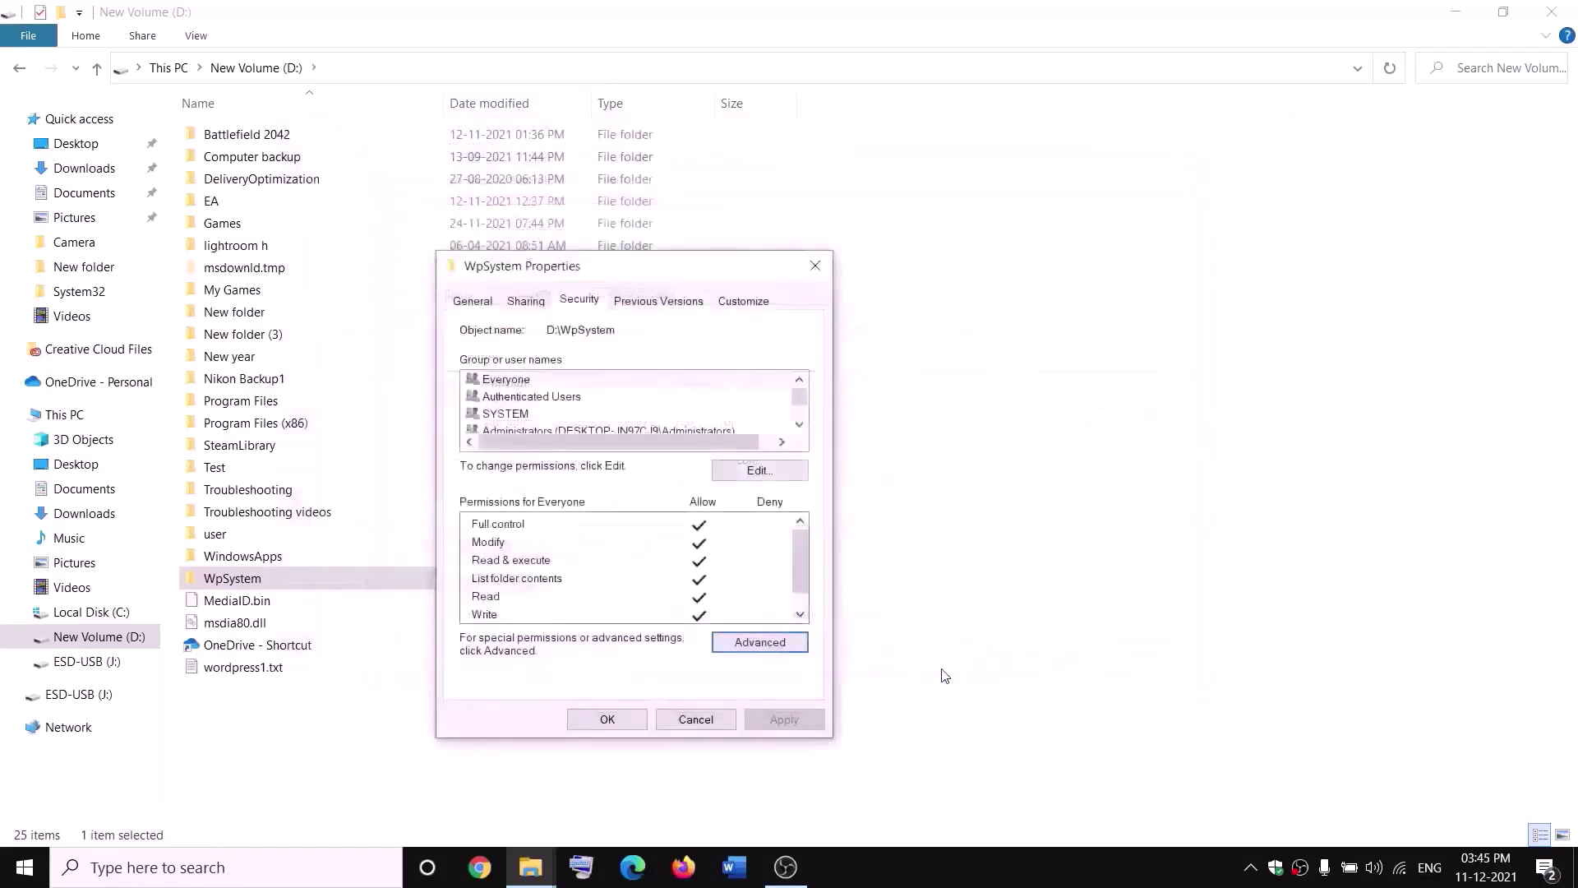
click(607, 719)
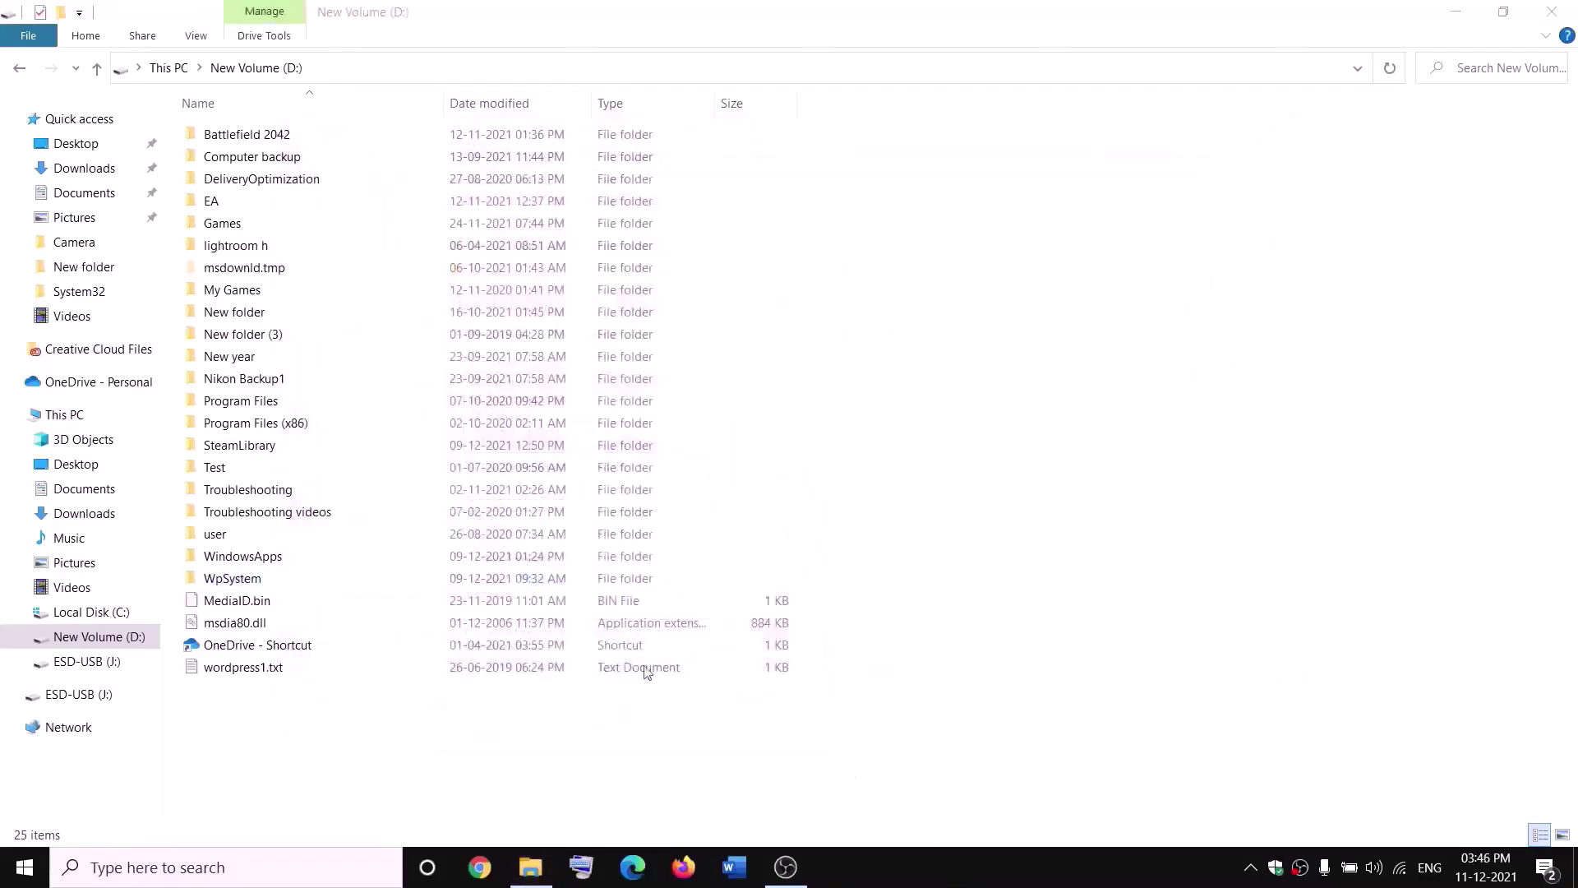
- Rename the WpSystem folder to WpSystem.old
right_click(230, 583)
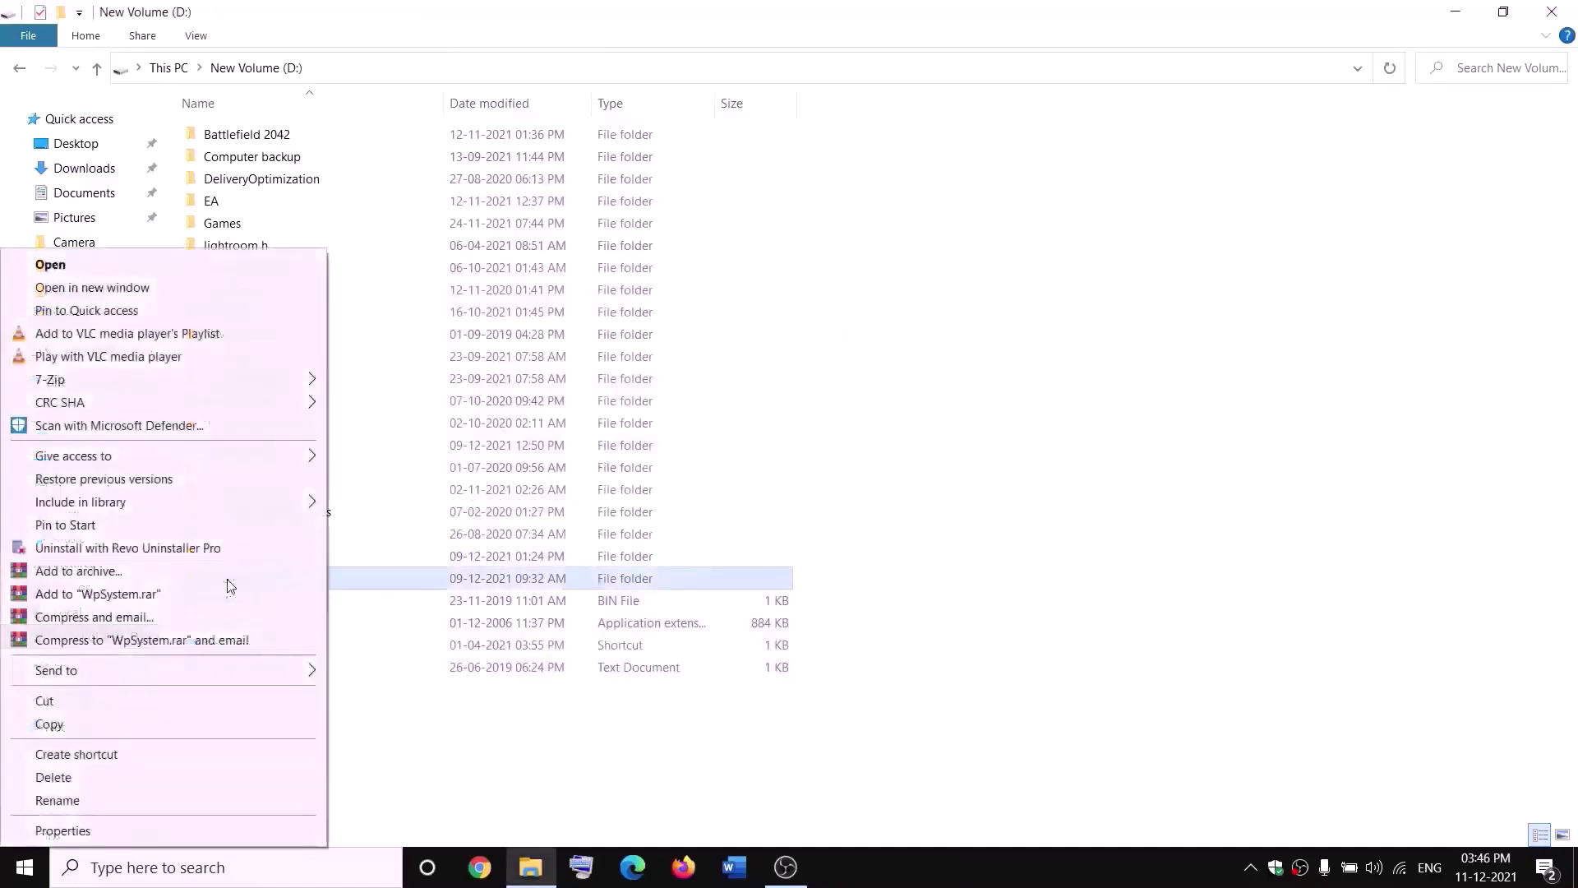
click(64, 805)
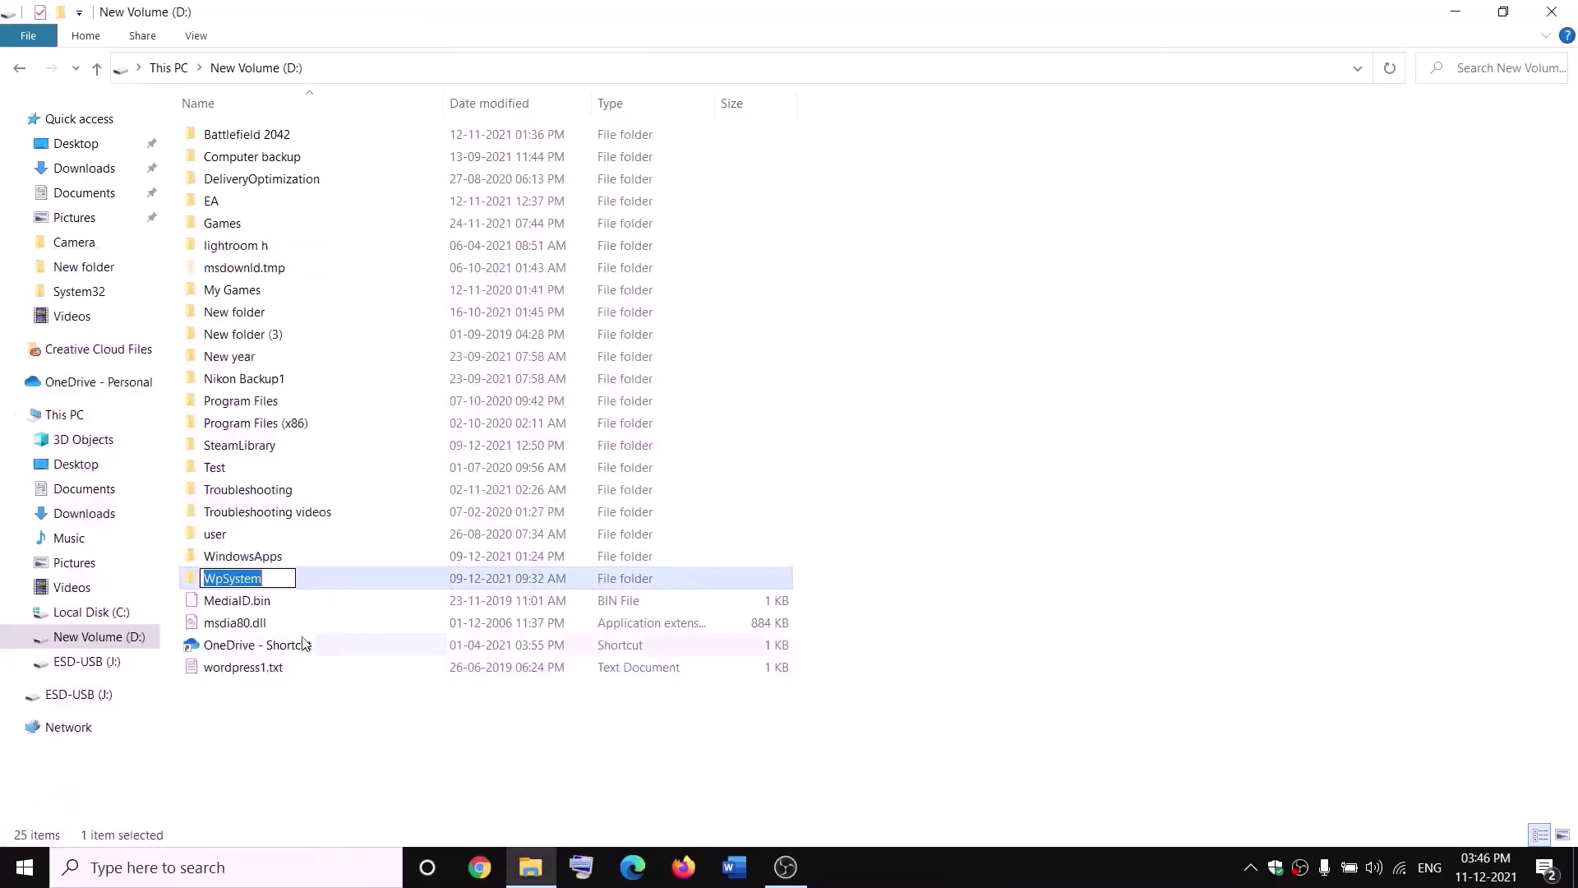
key(End)
text(.old)
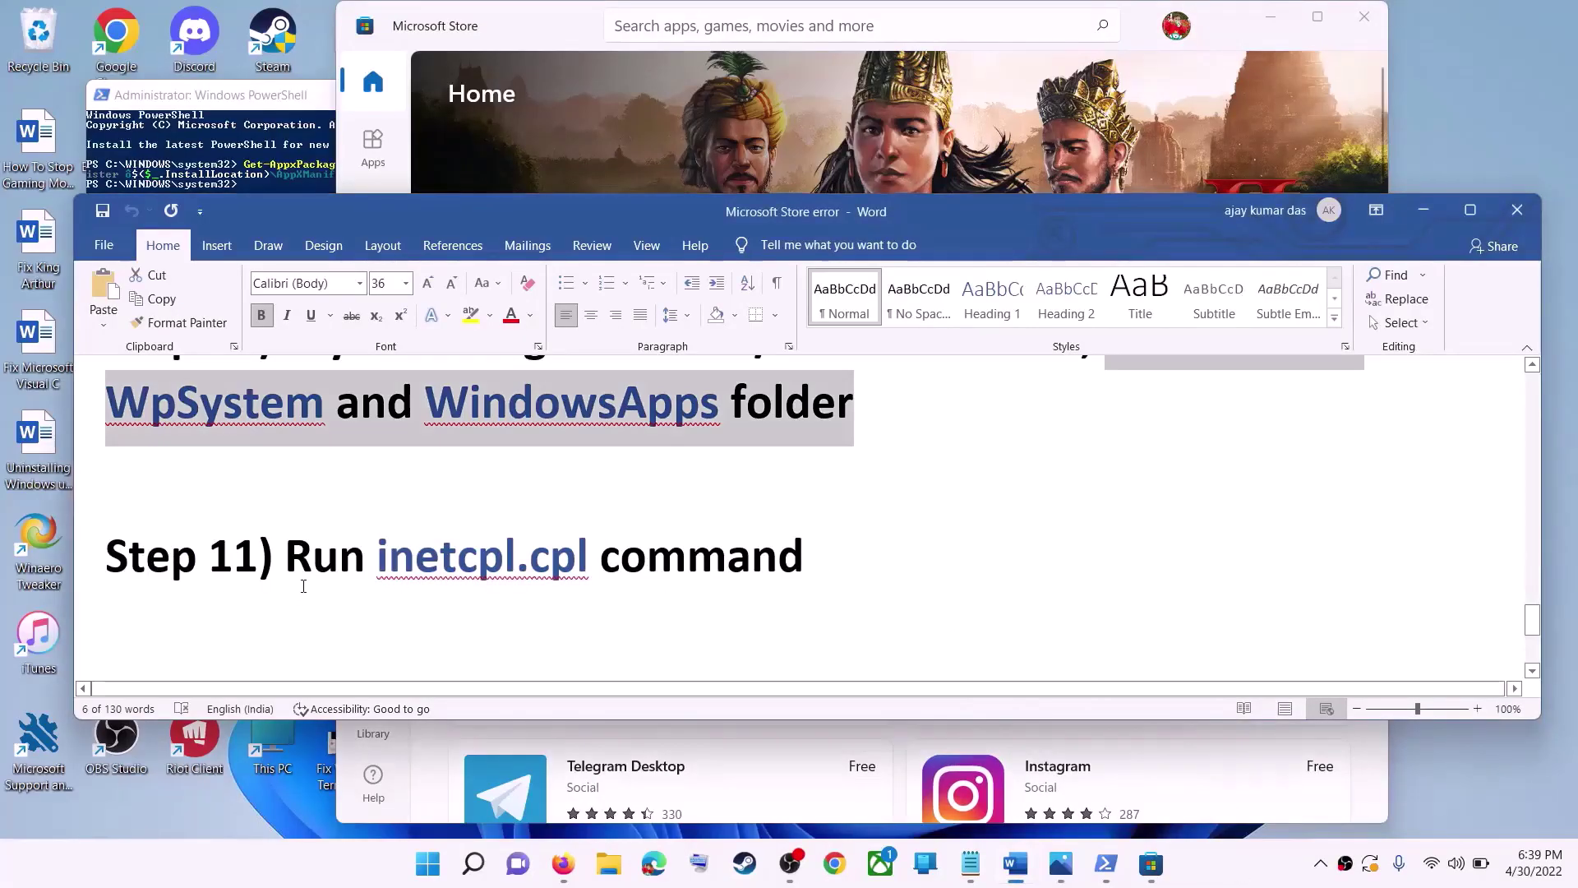
- Highlight the Step 11 instruction in the Word document, and search Windows for inetcpl.cpl to open Internet Properties
drag(286, 566, 724, 562)
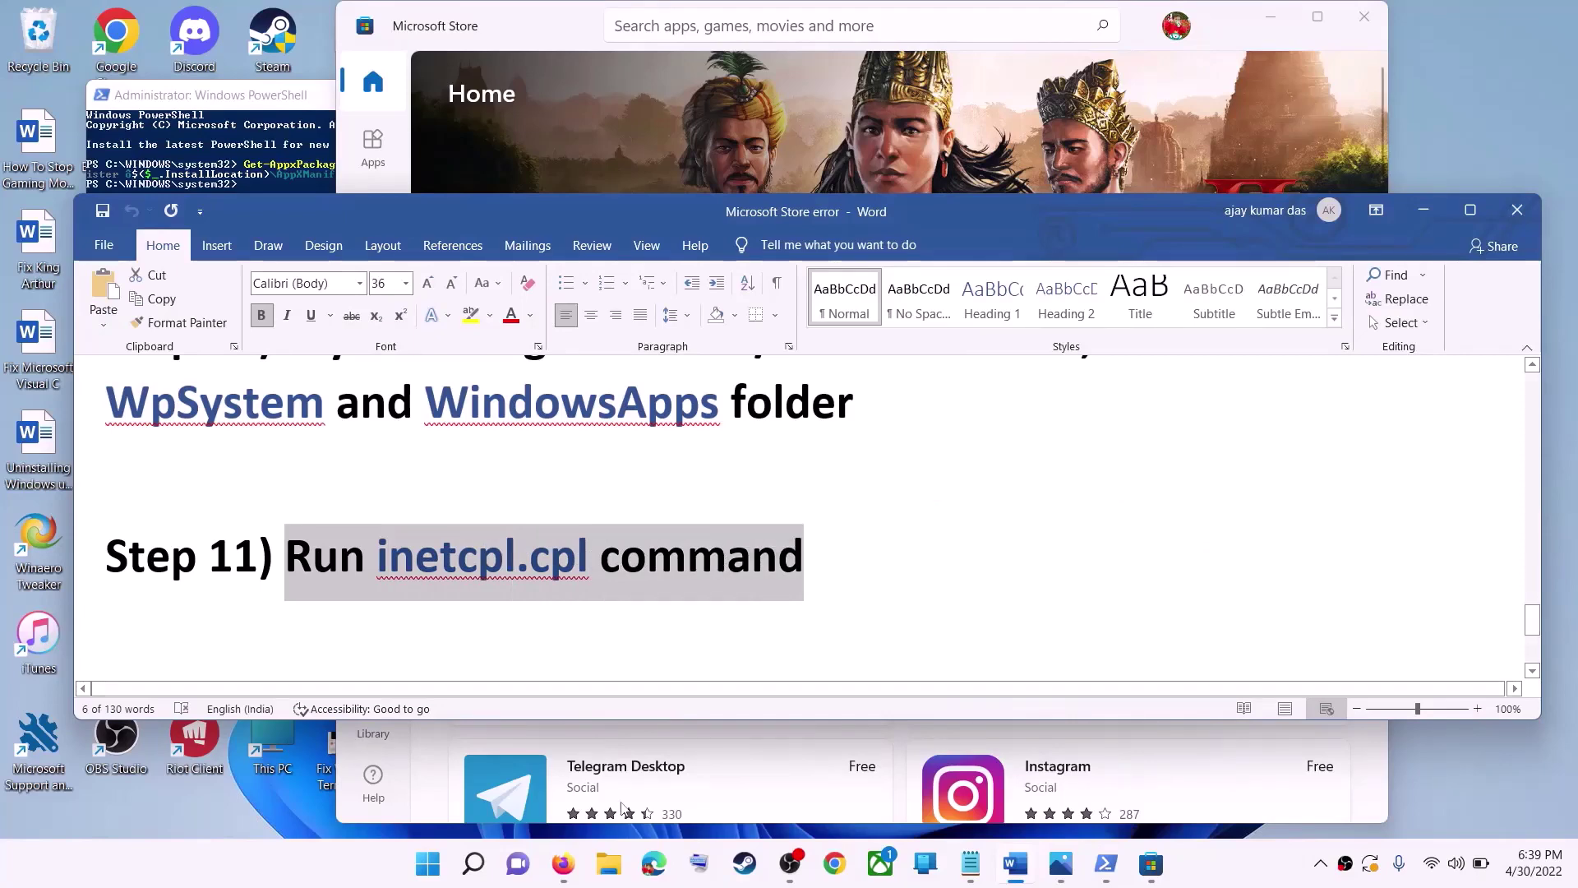
click(428, 864)
text(i)
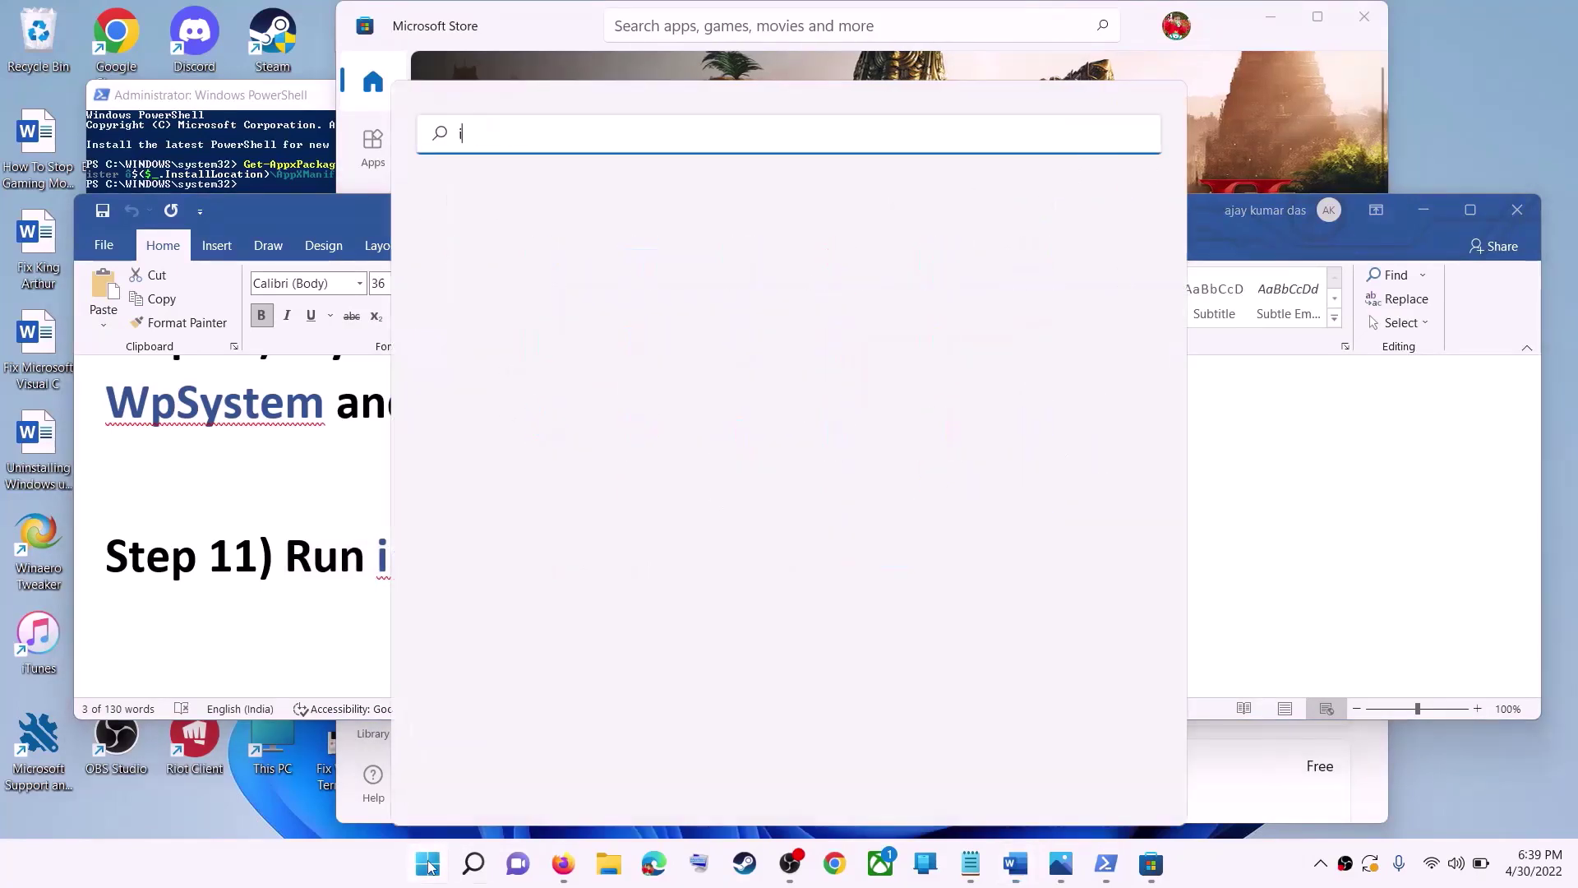
text(netc)
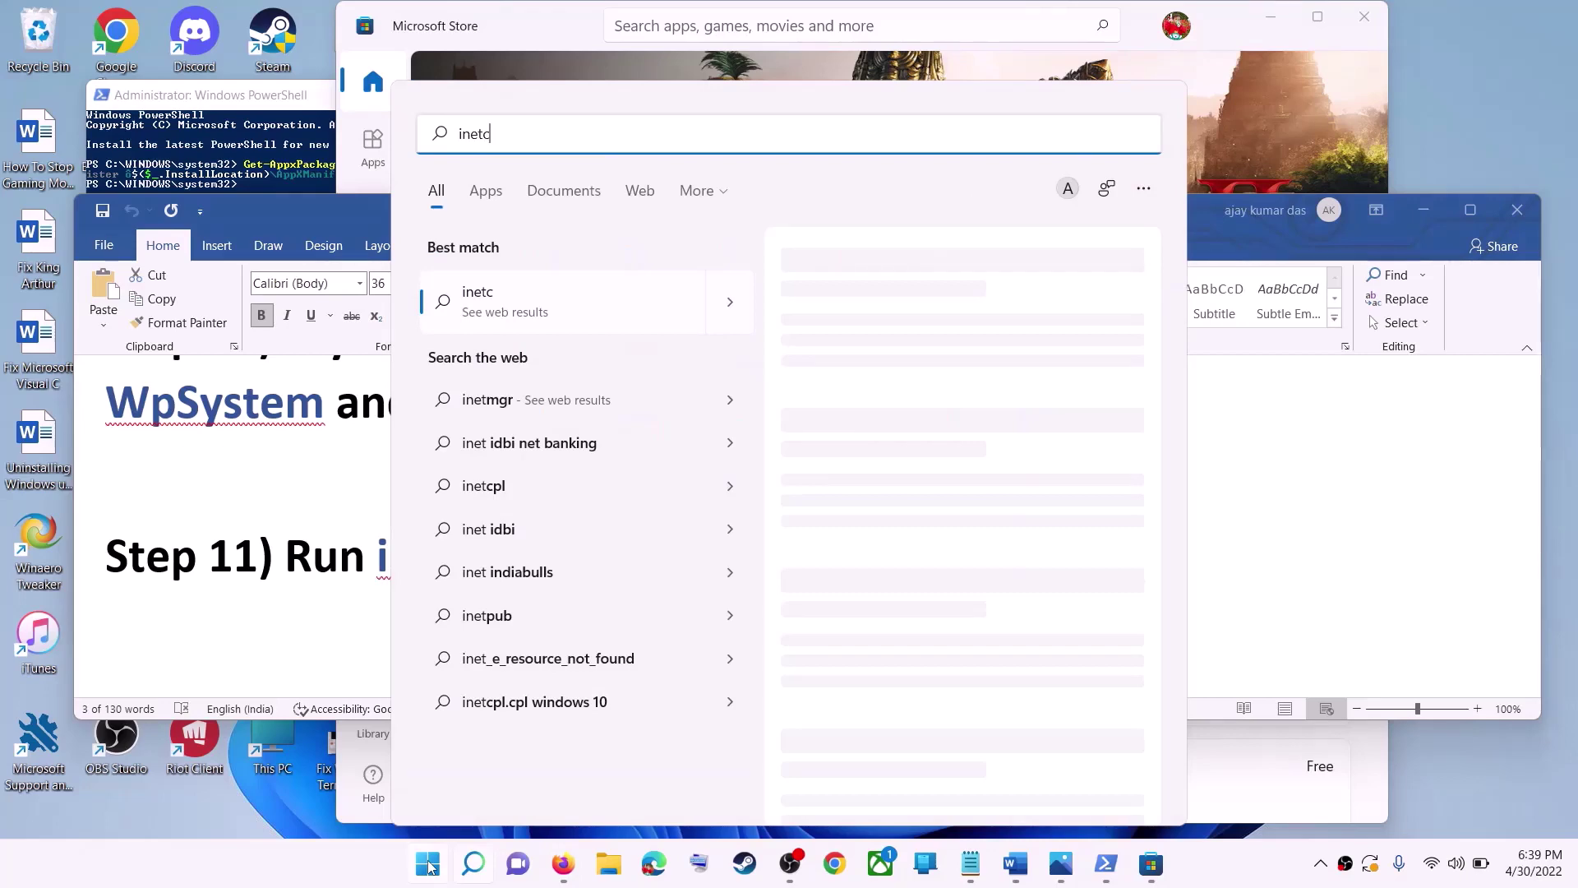
text(pl.cpl)
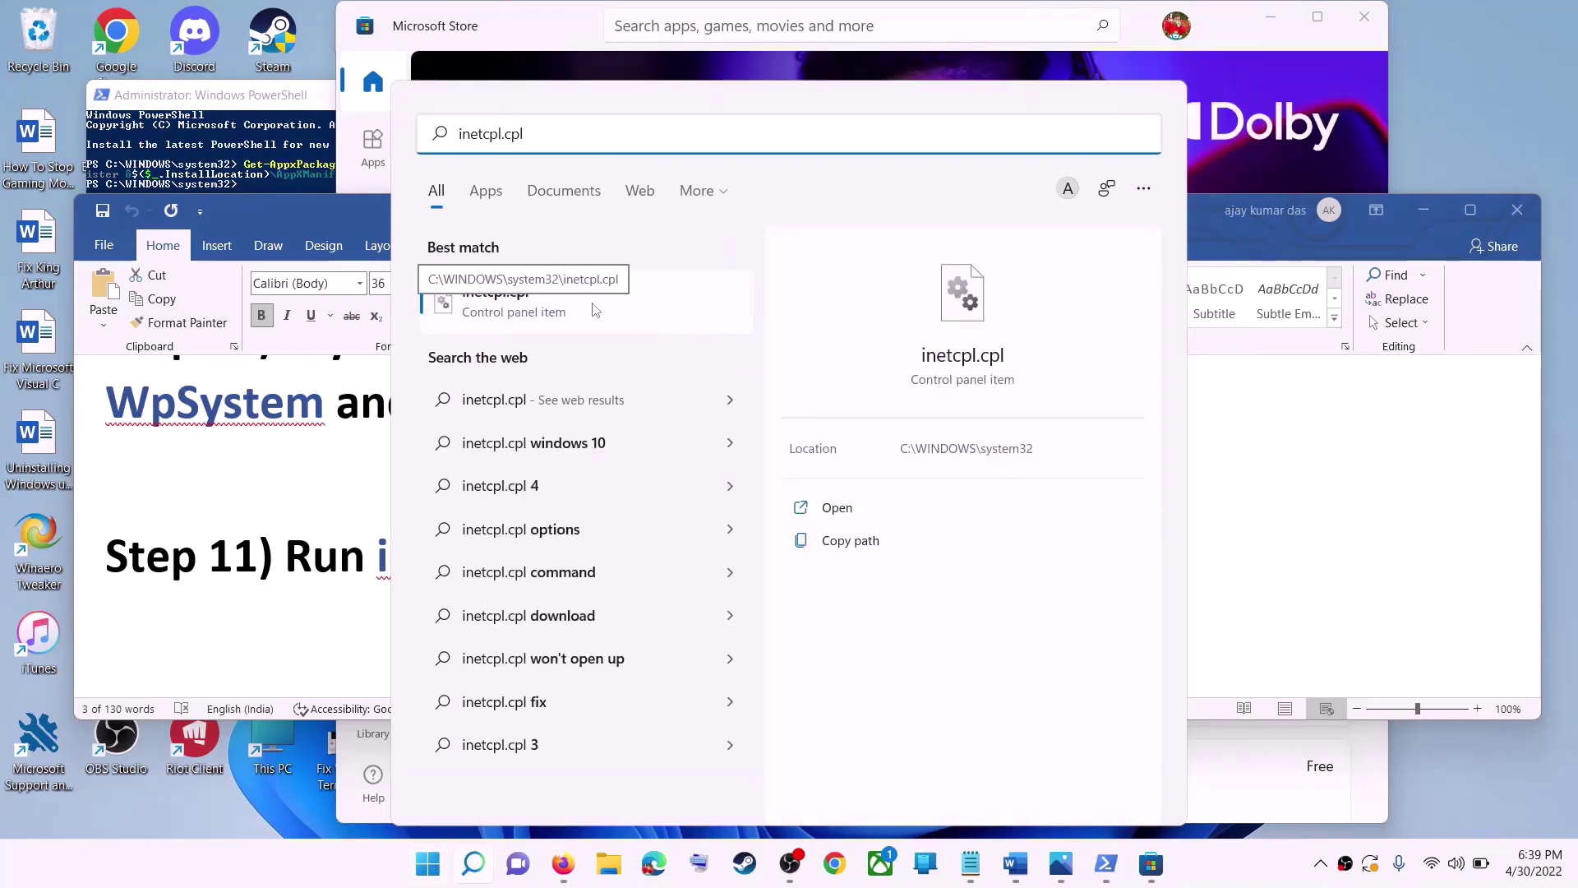
click(595, 309)
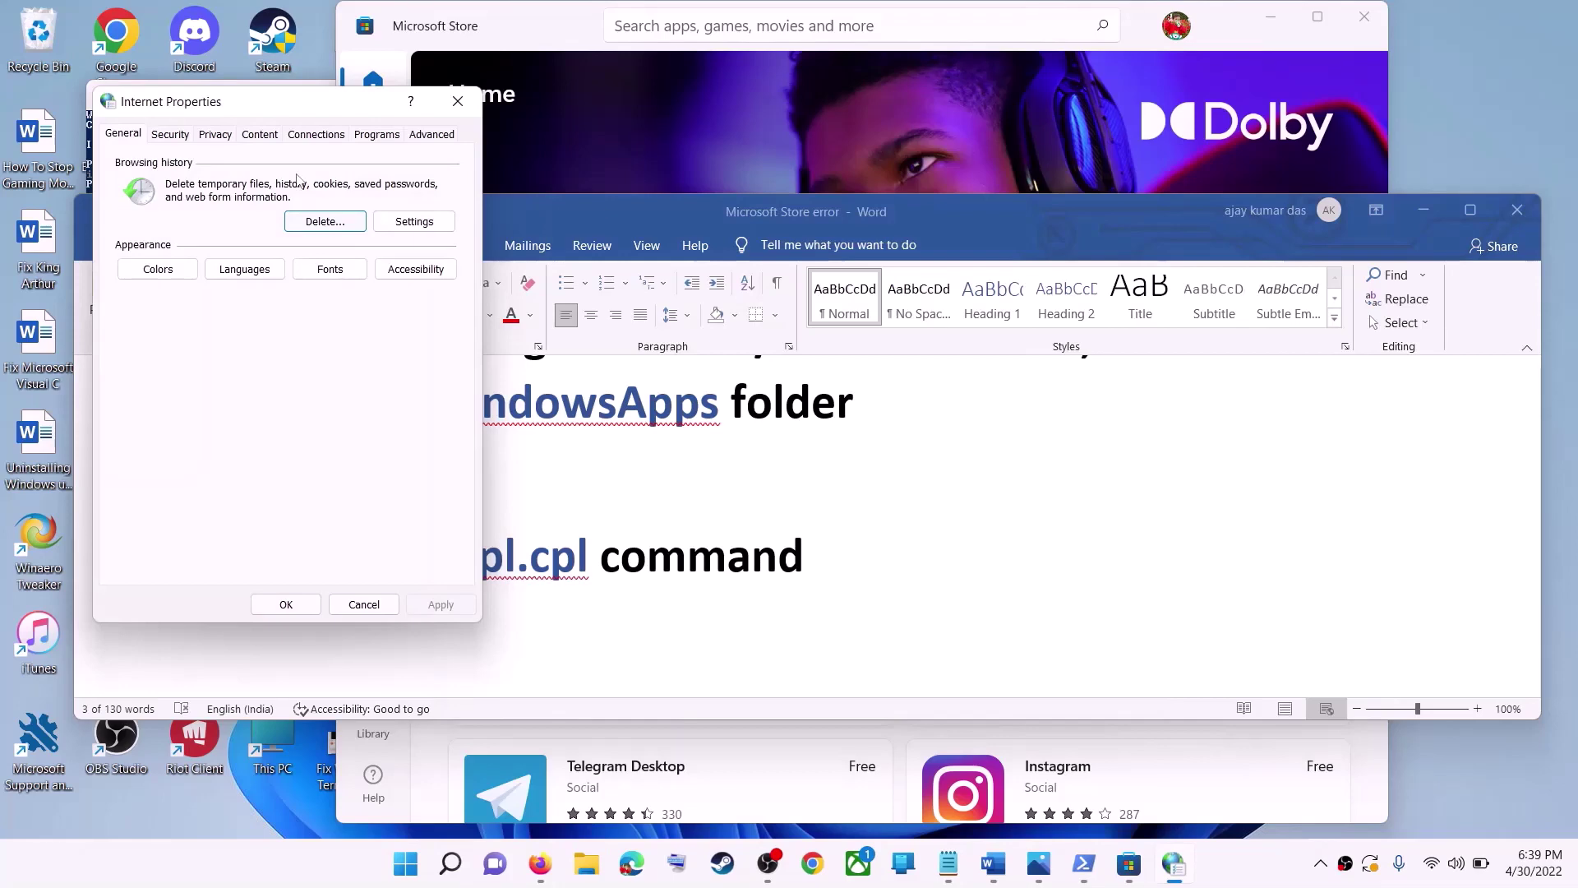
- Check the TLS options in the advanced Internet Properties settings and accept the dialog
click(876, 200)
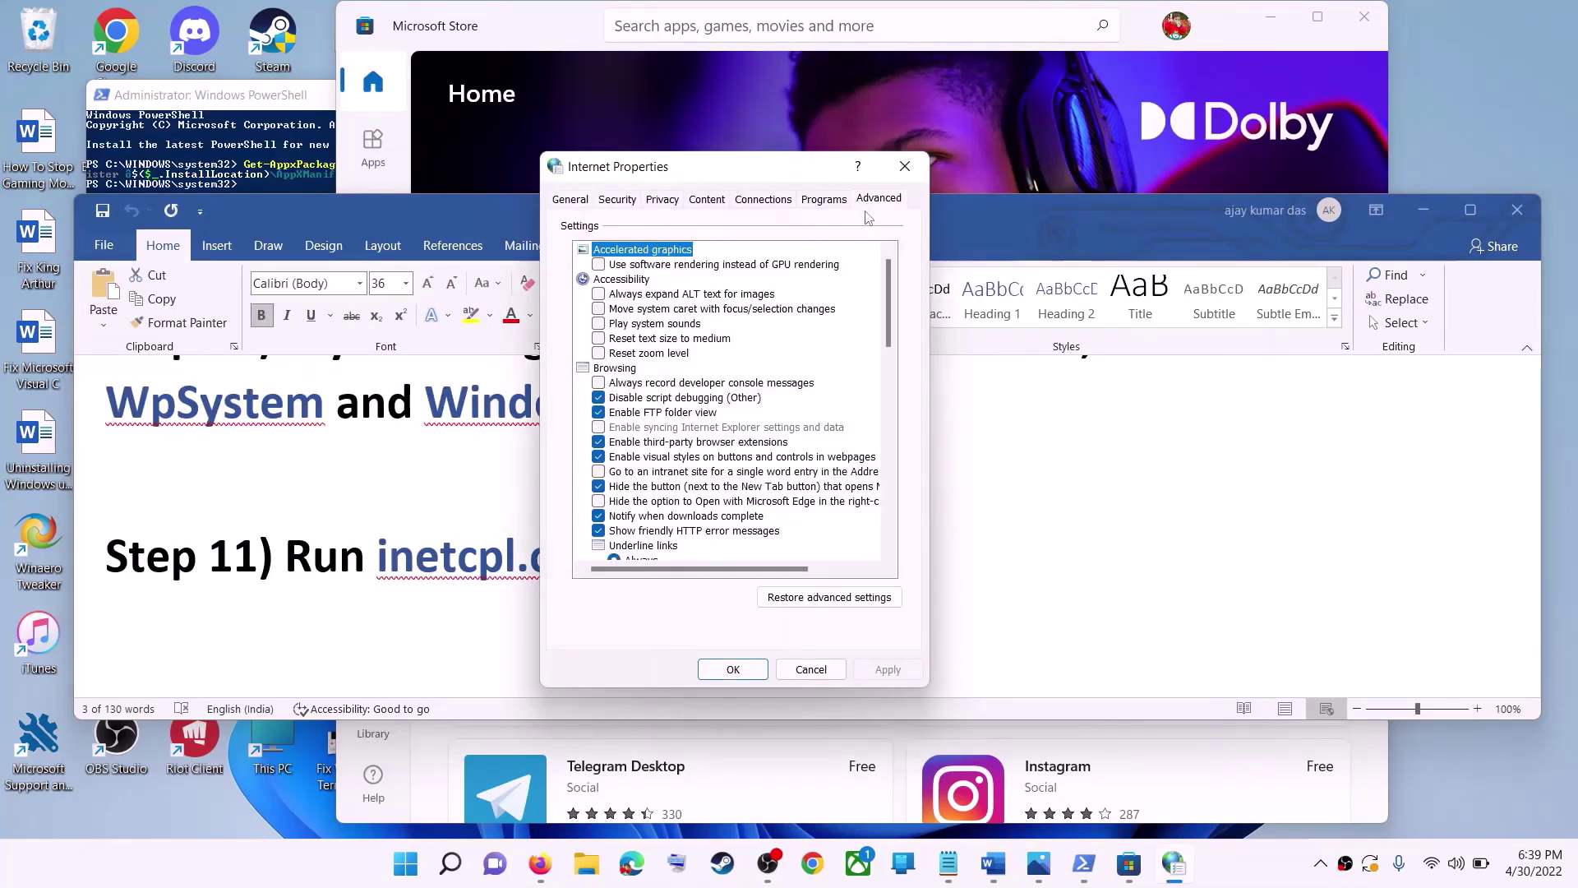
scroll(799, 376, down, 10)
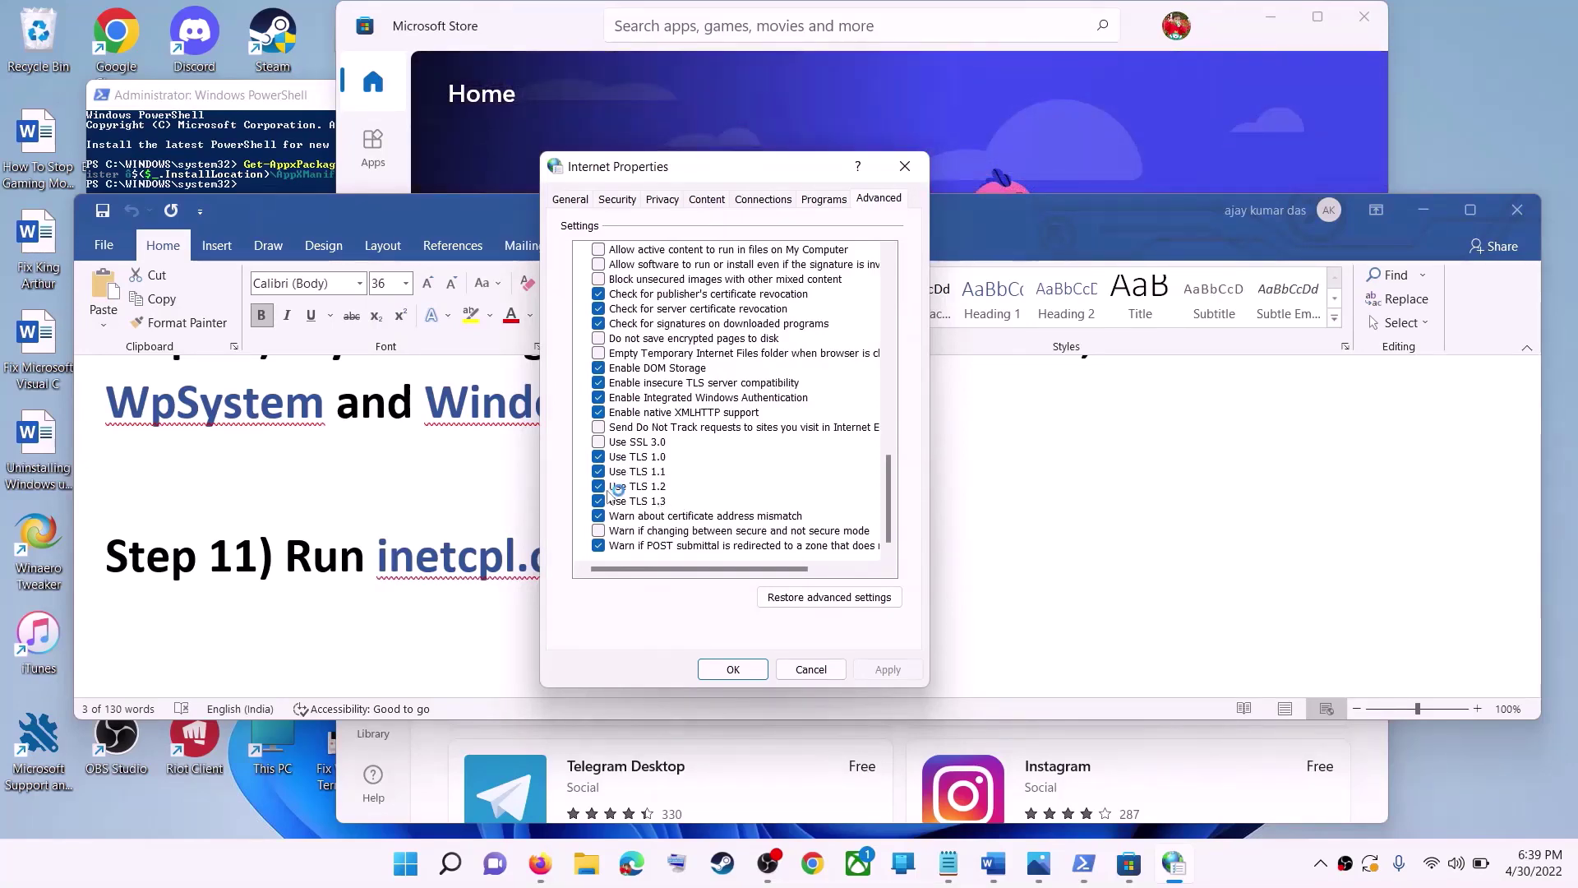
click(733, 669)
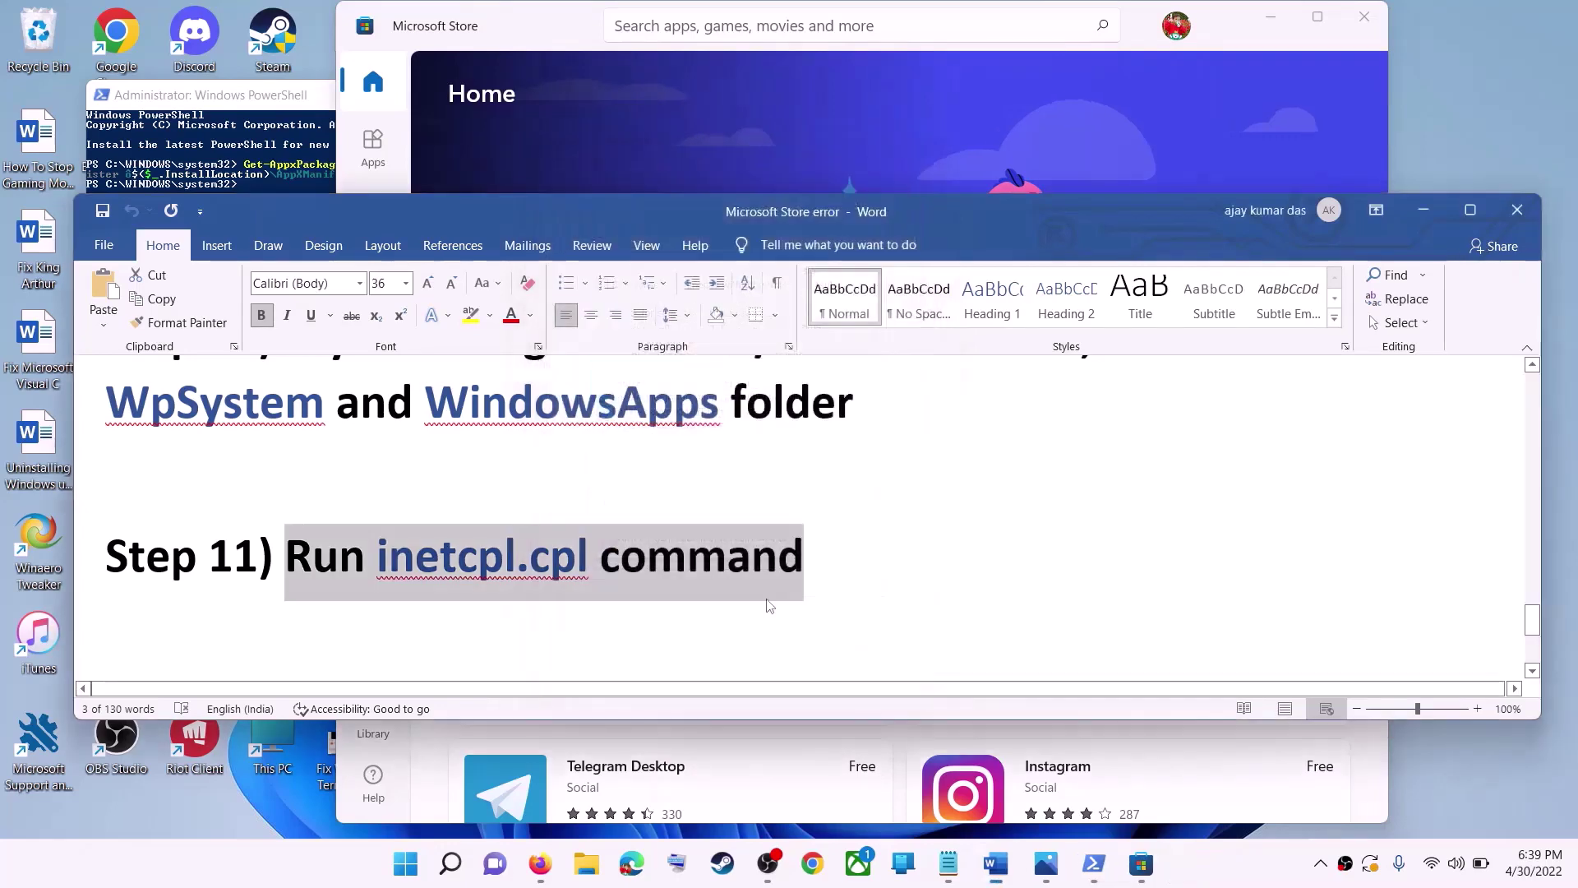
- Read Step 12 in the Word document about updating Windows with the media creation tool, including the Windows 10 and 11 download links
click(456, 501)
scroll(543, 515, down, 5)
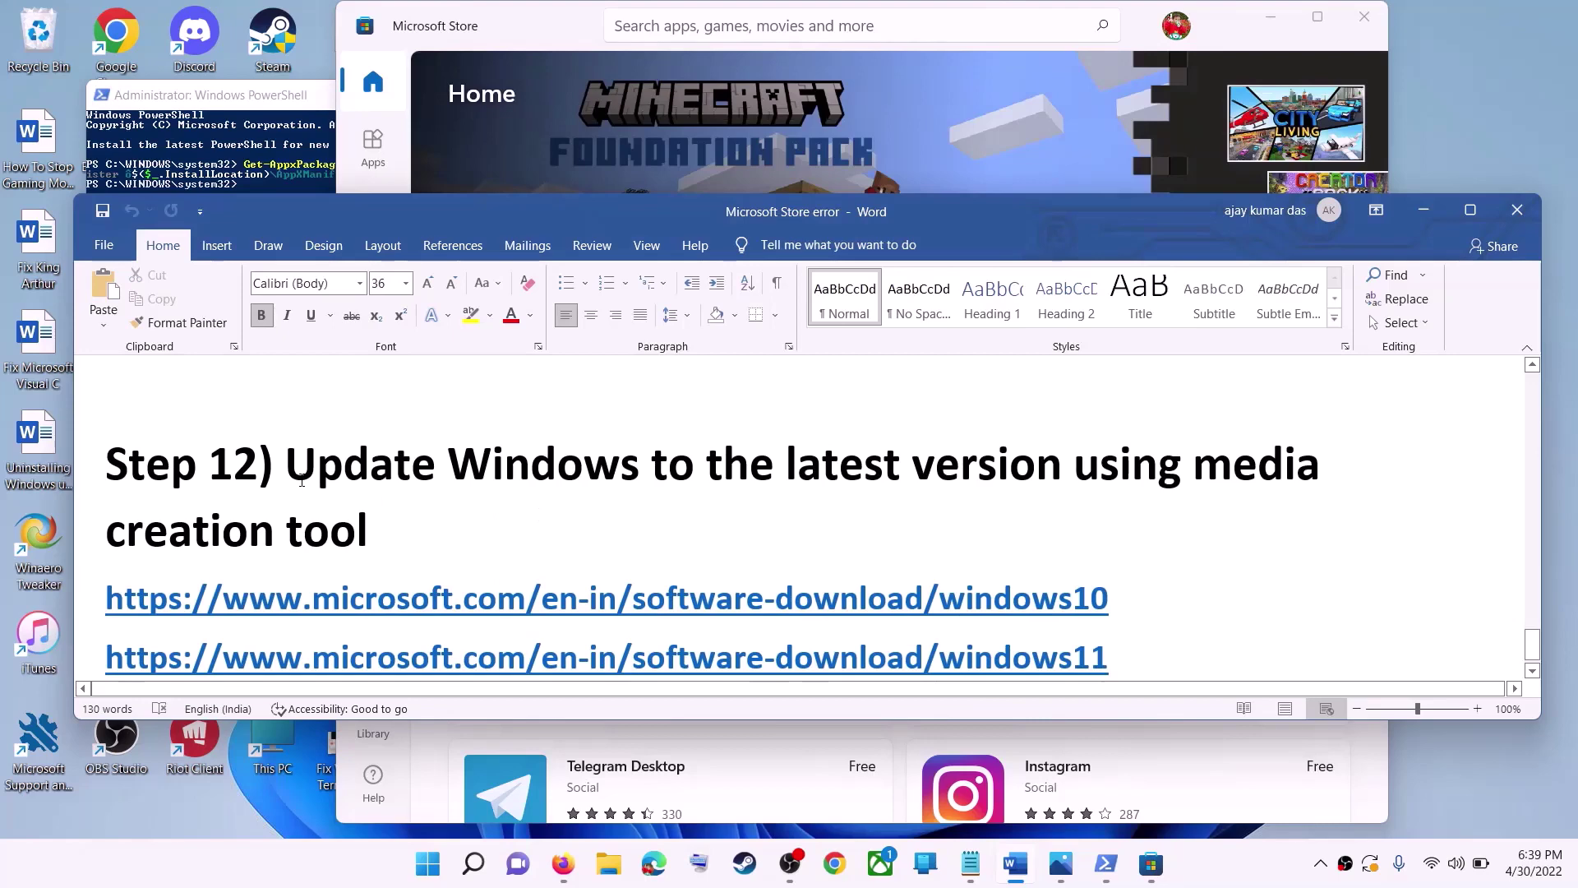
drag(286, 465, 1091, 523)
click(371, 531)
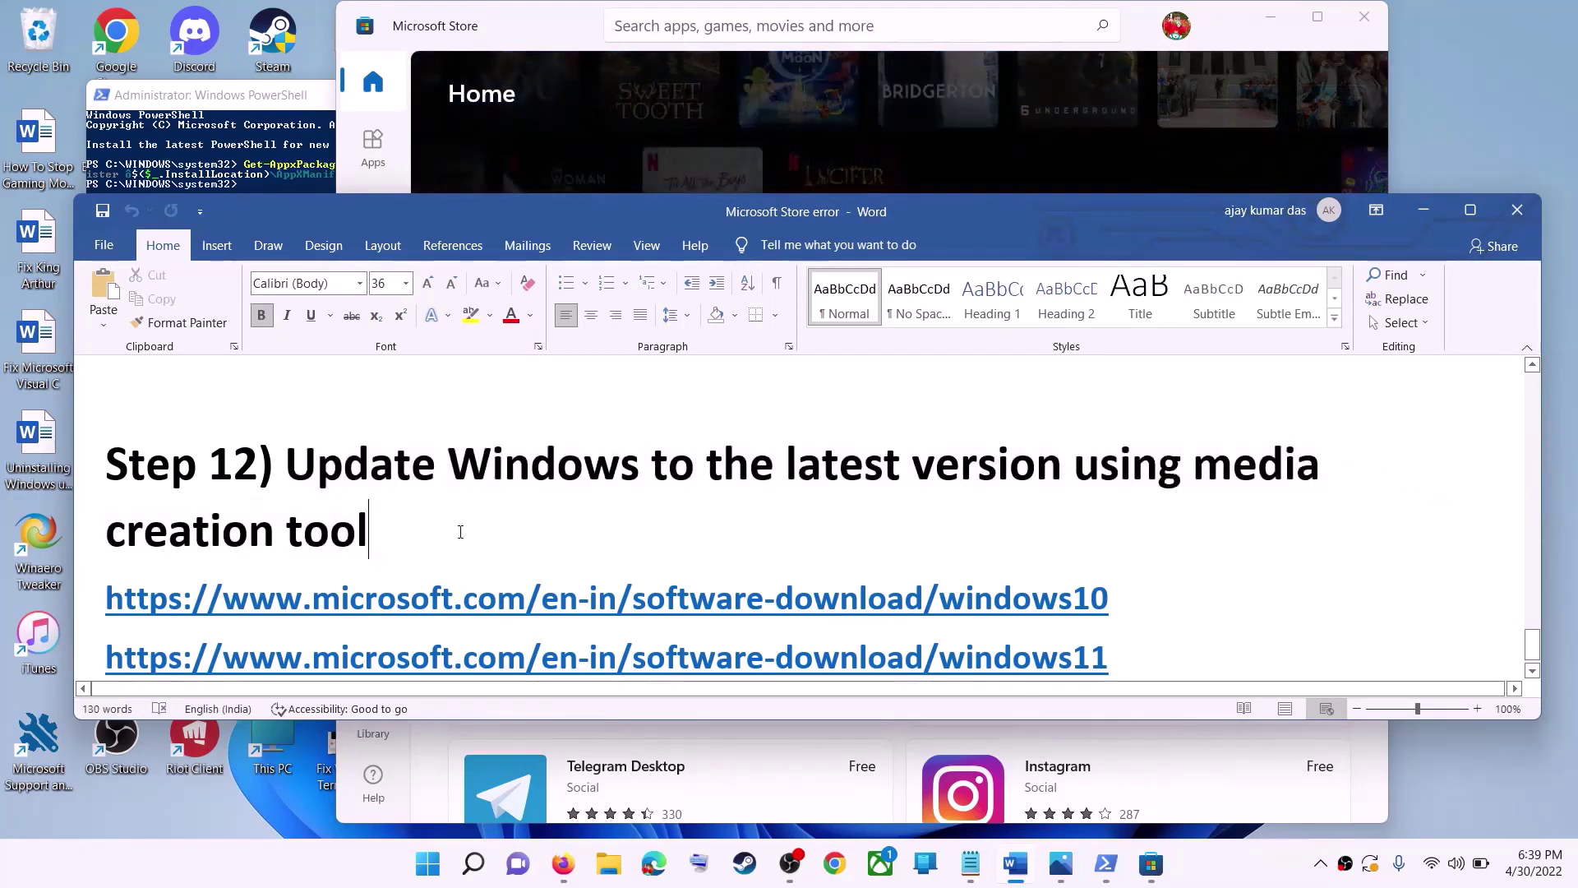
scroll(1095, 542, down, 1)
click(1142, 569)
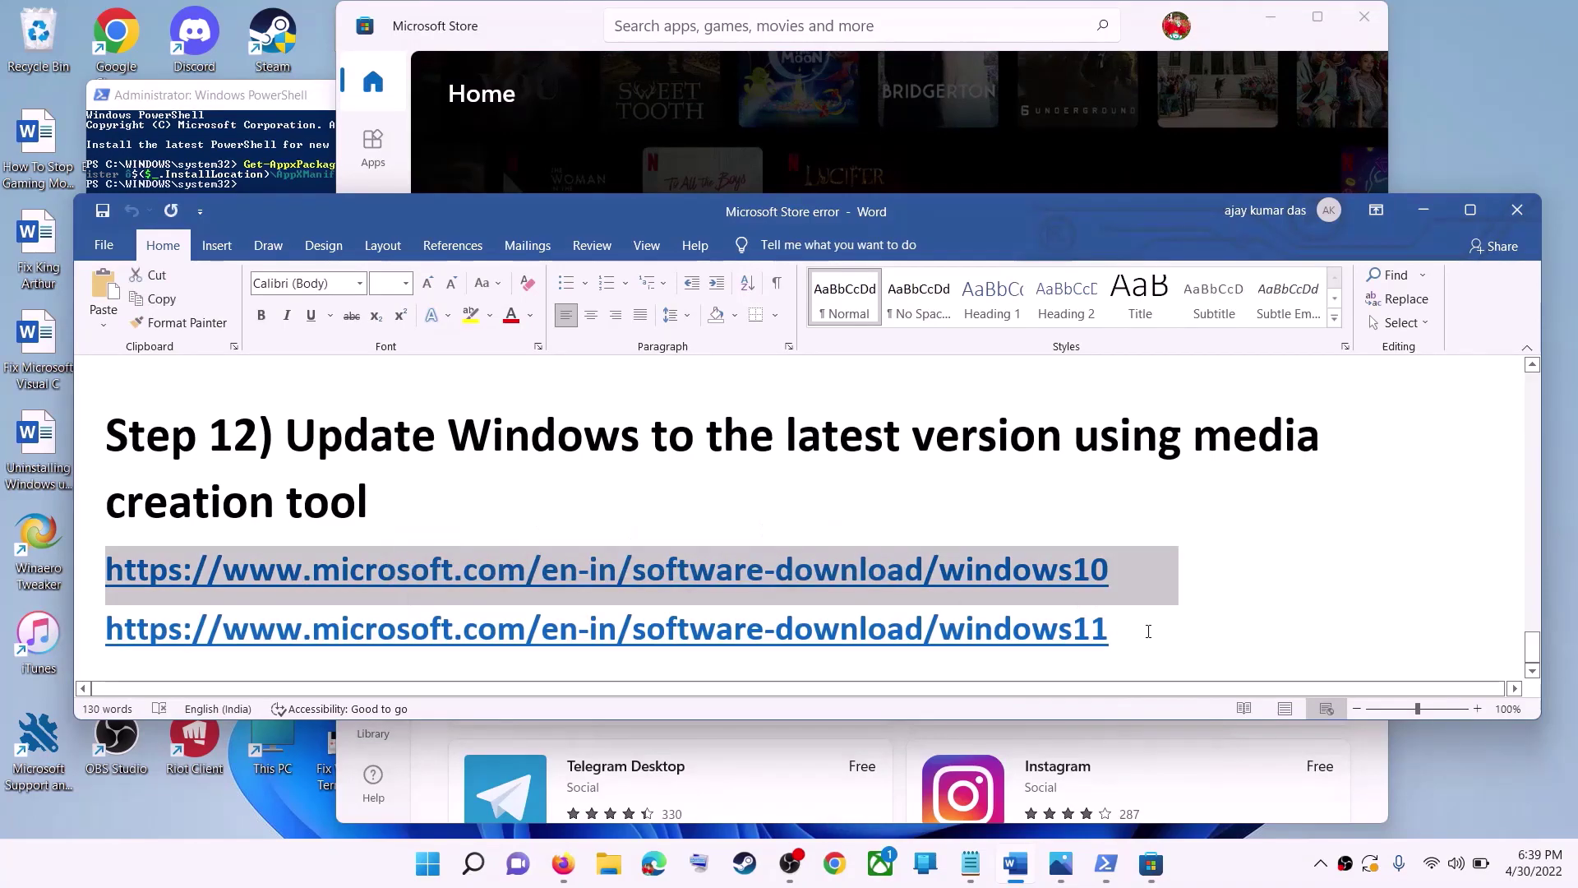
- Highlight the Windows 10 and Windows 11 software download links in the Word instructions on updating with the media creation tool
drag(1148, 634, 750, 645)
click(1249, 866)
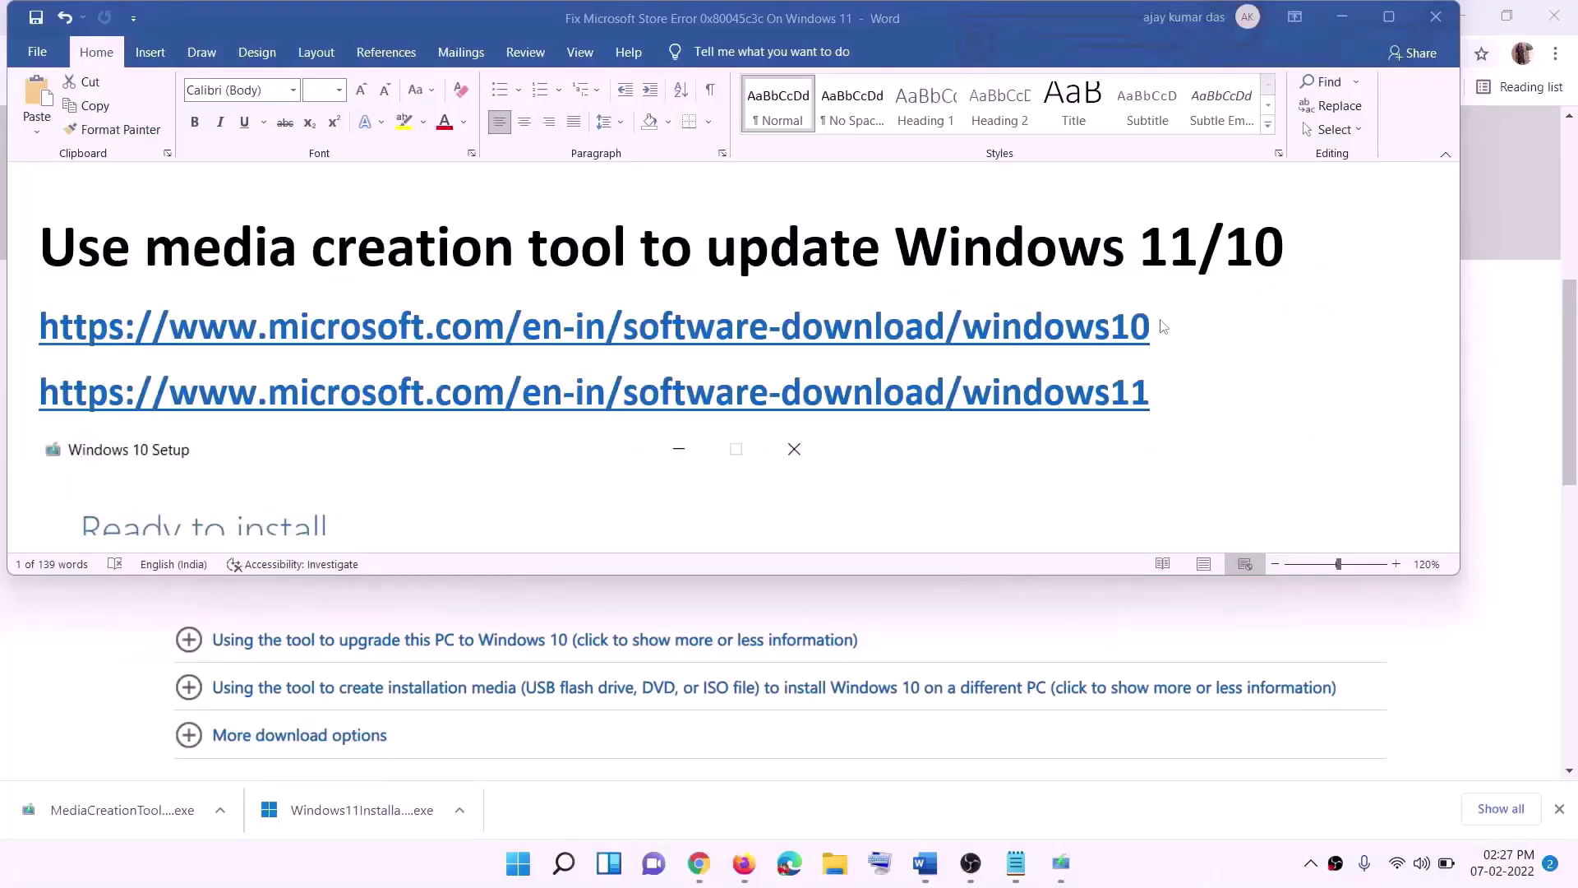
click(1164, 327)
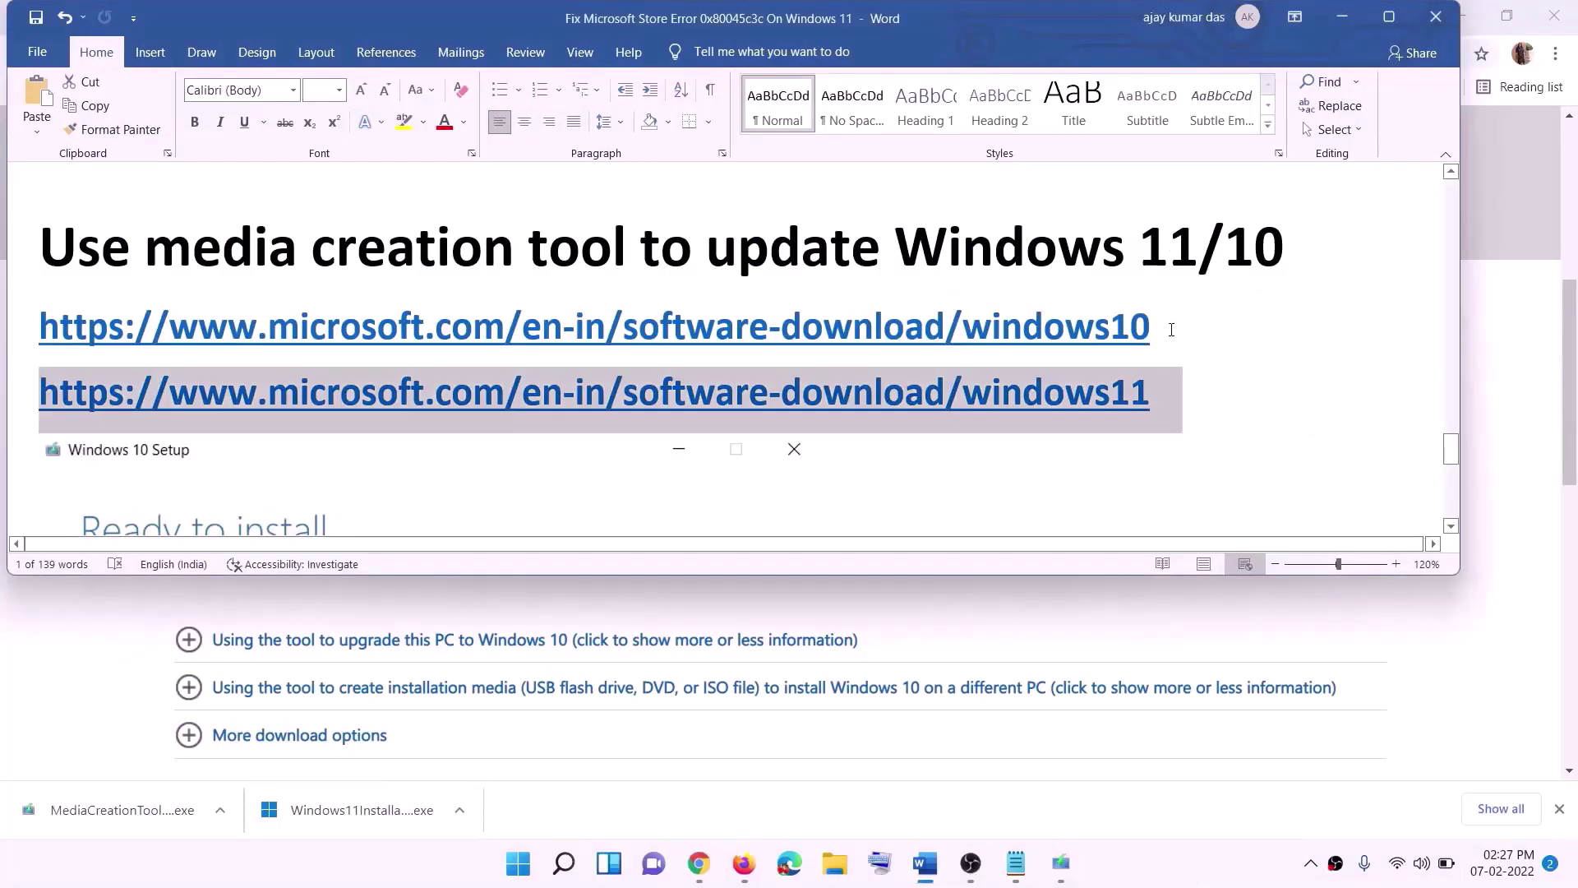
triple_click(1167, 326)
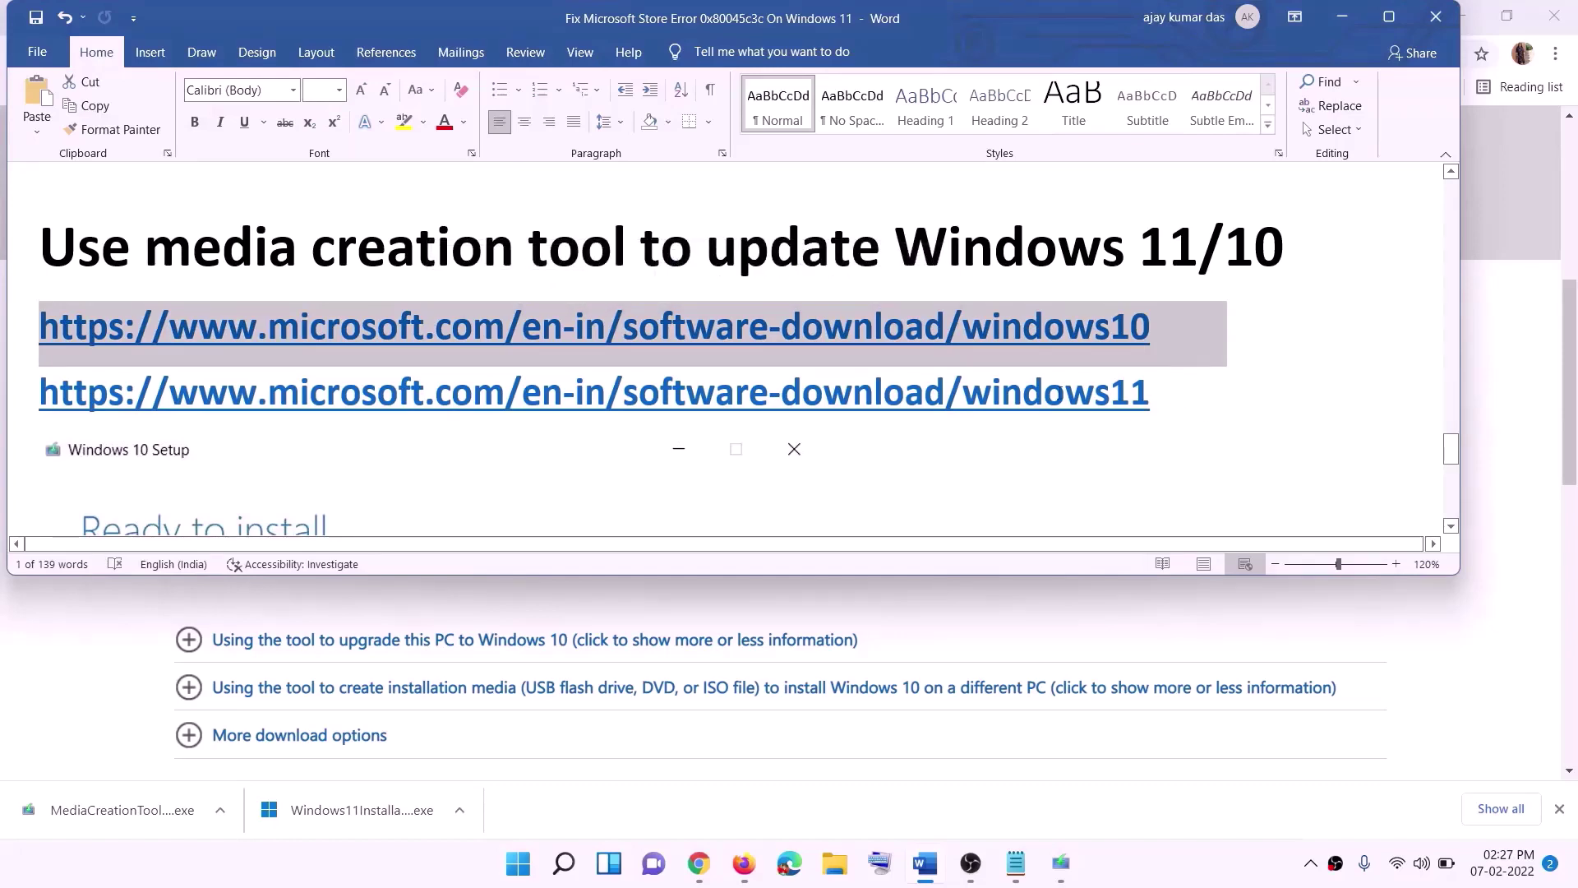
triple_click(263, 392)
- Switch to the Windows 10 download page in Chrome and examine the media creation tool section under Create Windows 10 installation media
click(1343, 16)
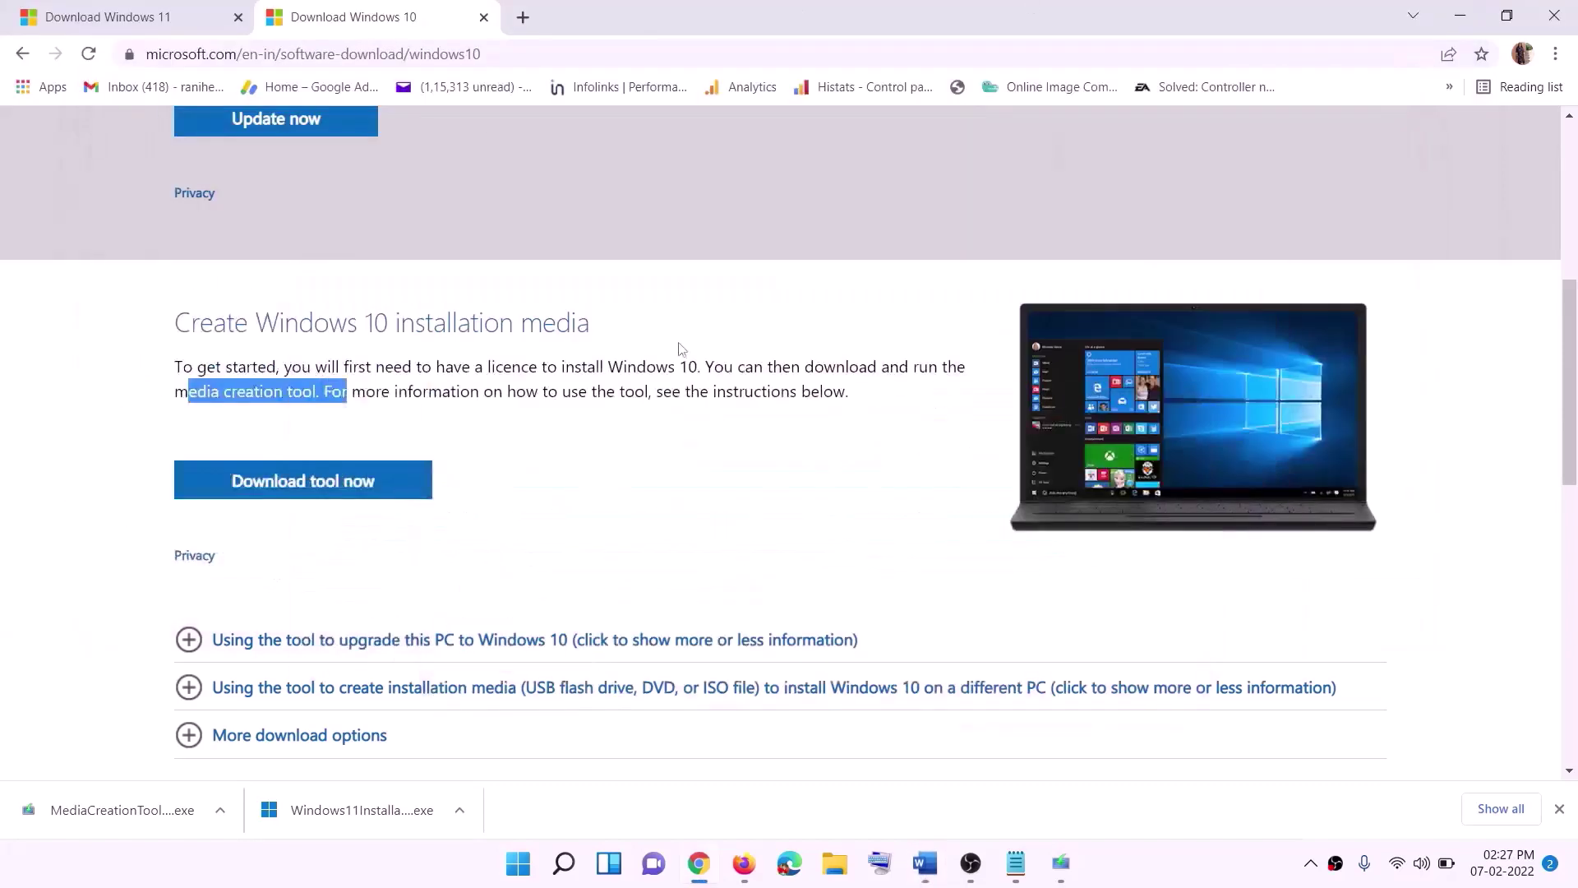
scroll(676, 384, up, 6)
scroll(489, 301, down, 5)
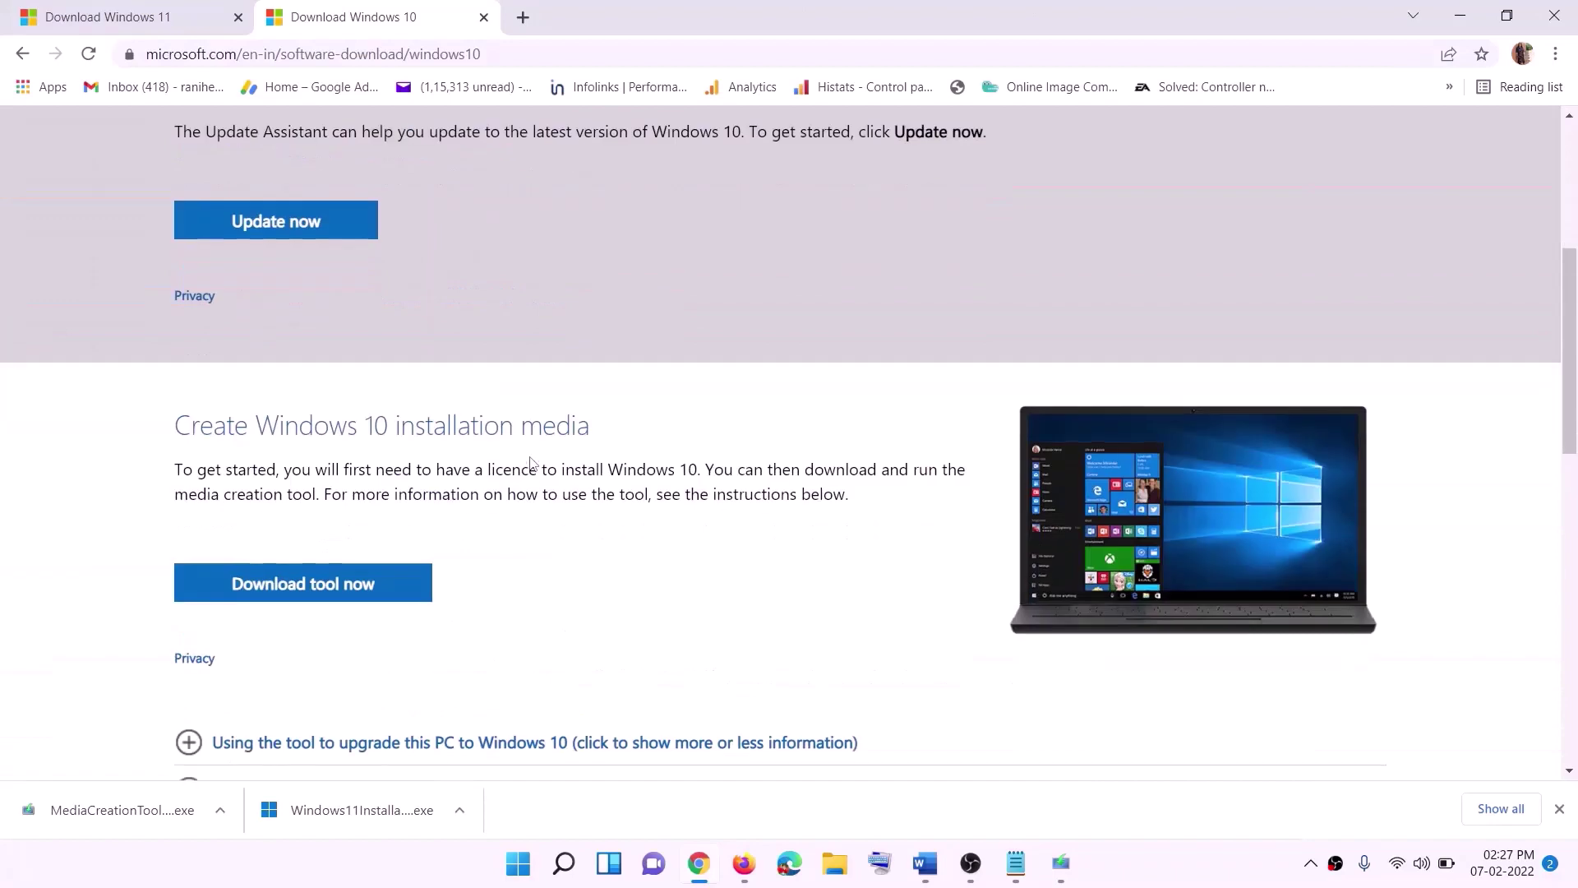
drag(186, 493, 352, 493)
scroll(524, 451, down, 2)
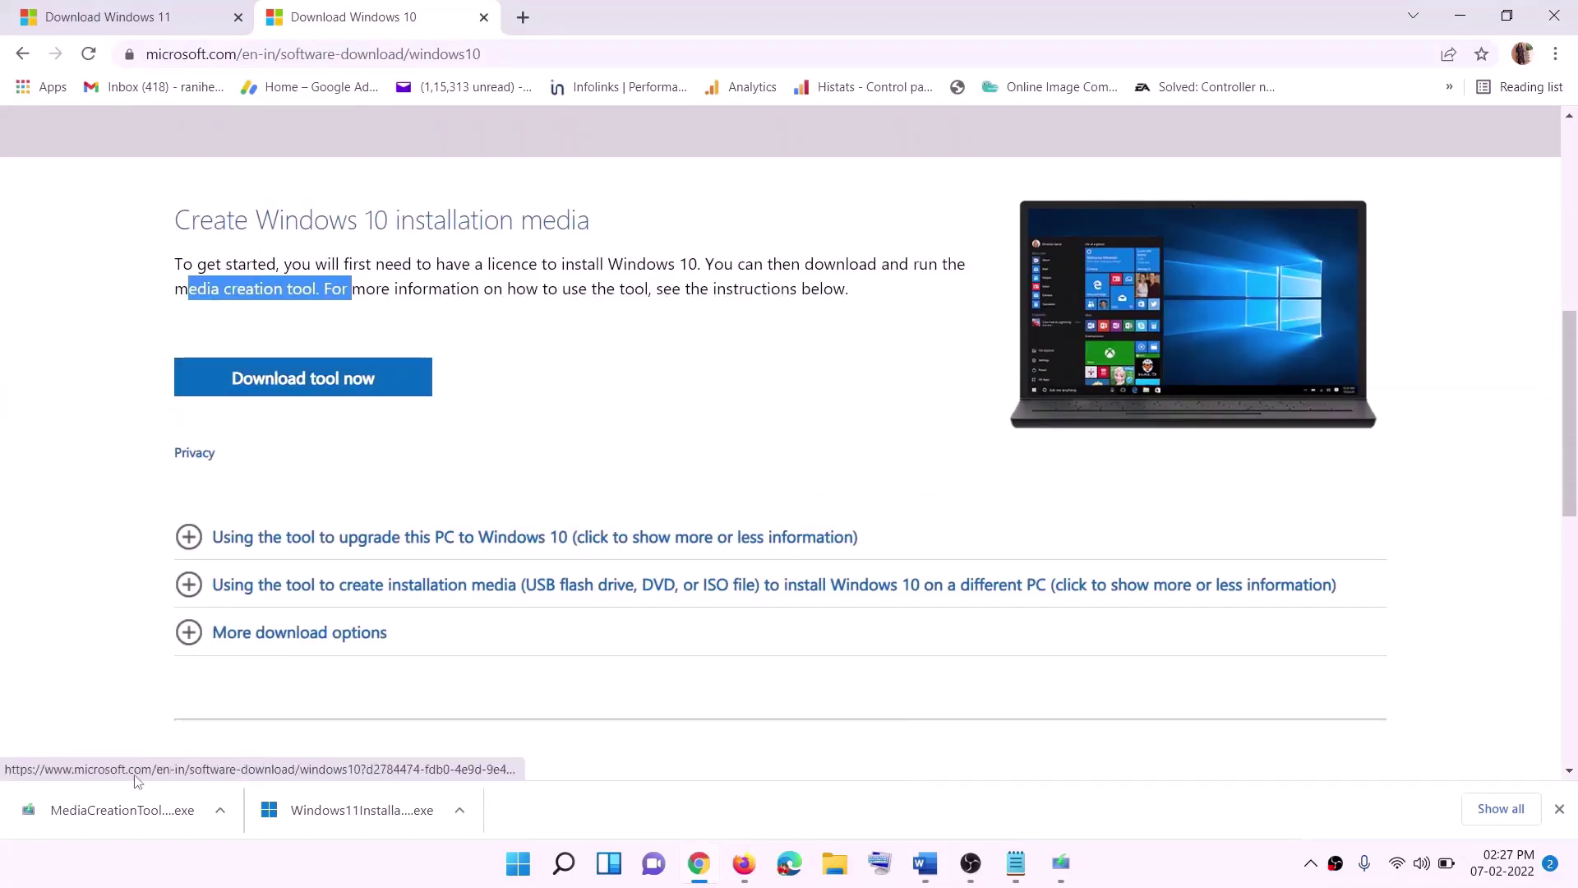
- Accept the Windows 10 Setup license terms and start the download with the Upgrade this PC now option
click(1079, 881)
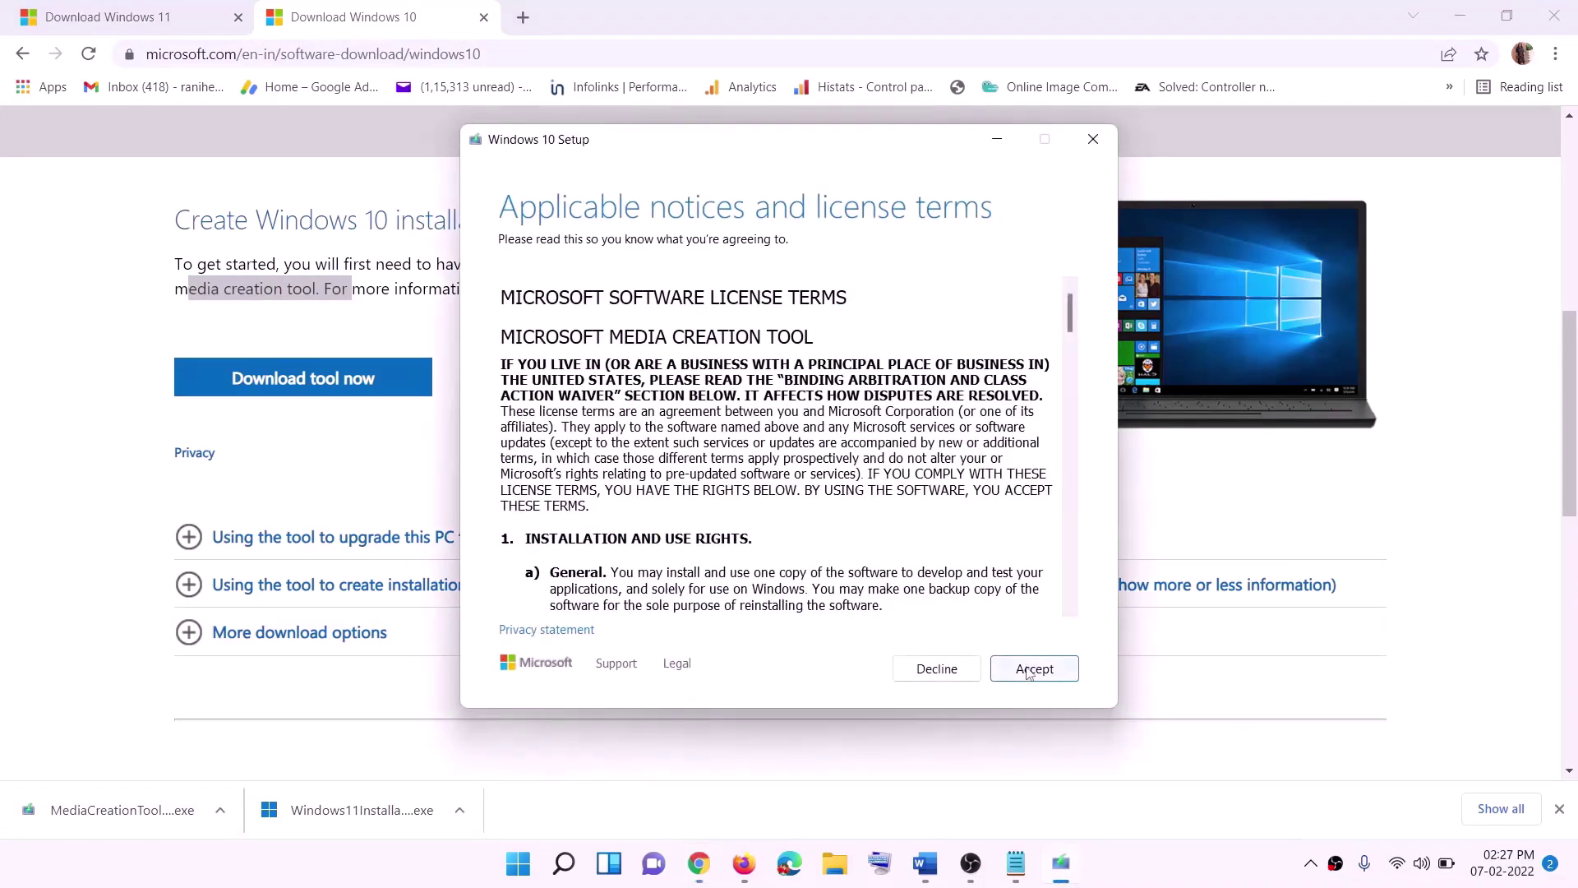
click(1028, 672)
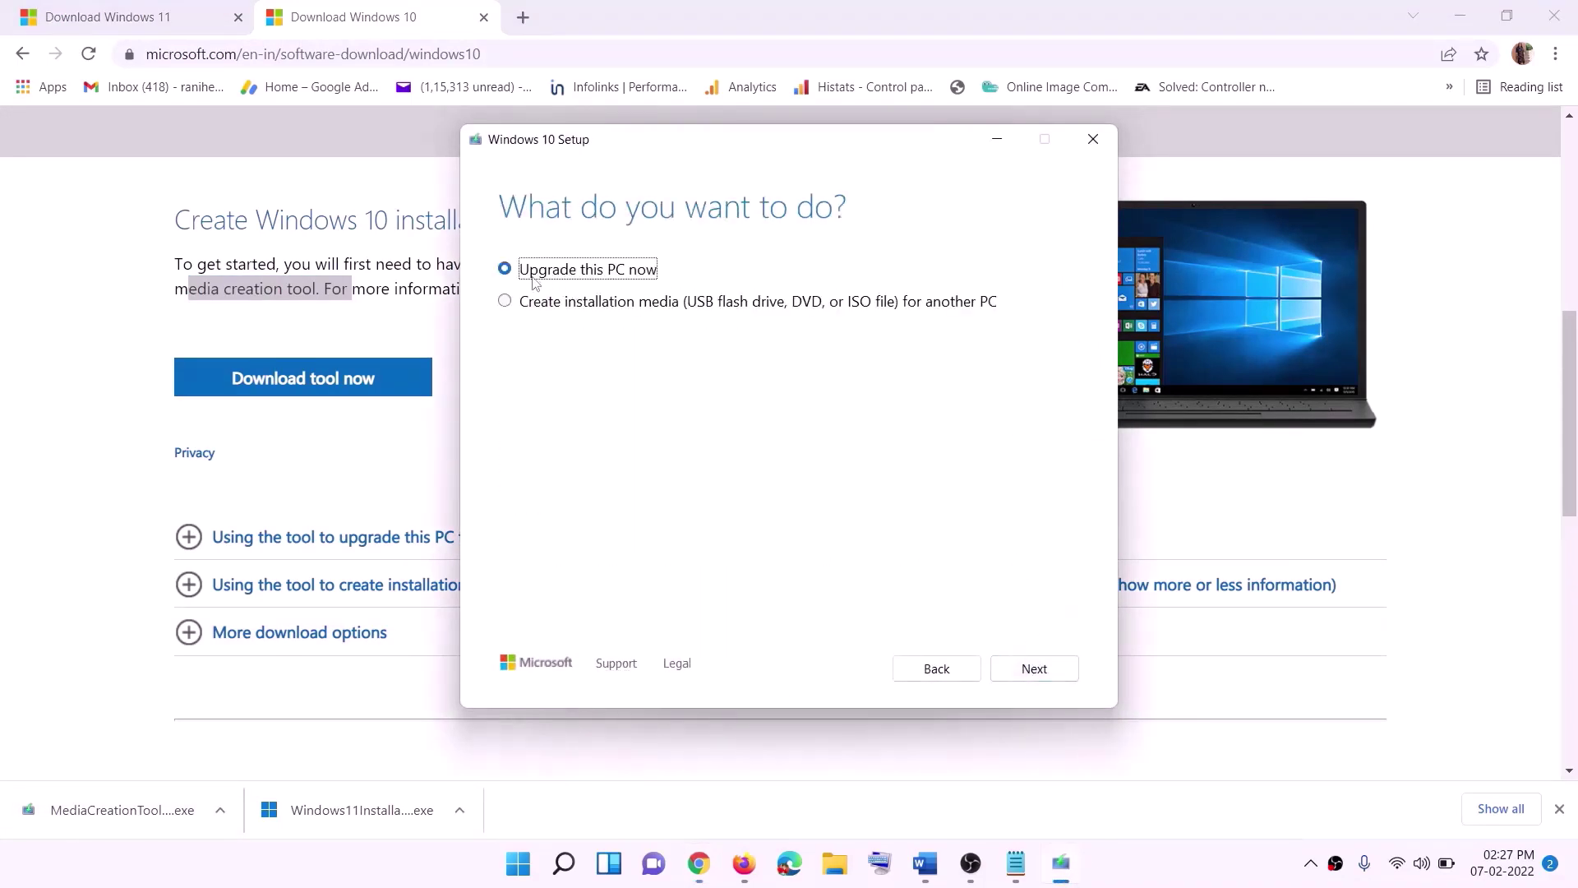
click(1033, 668)
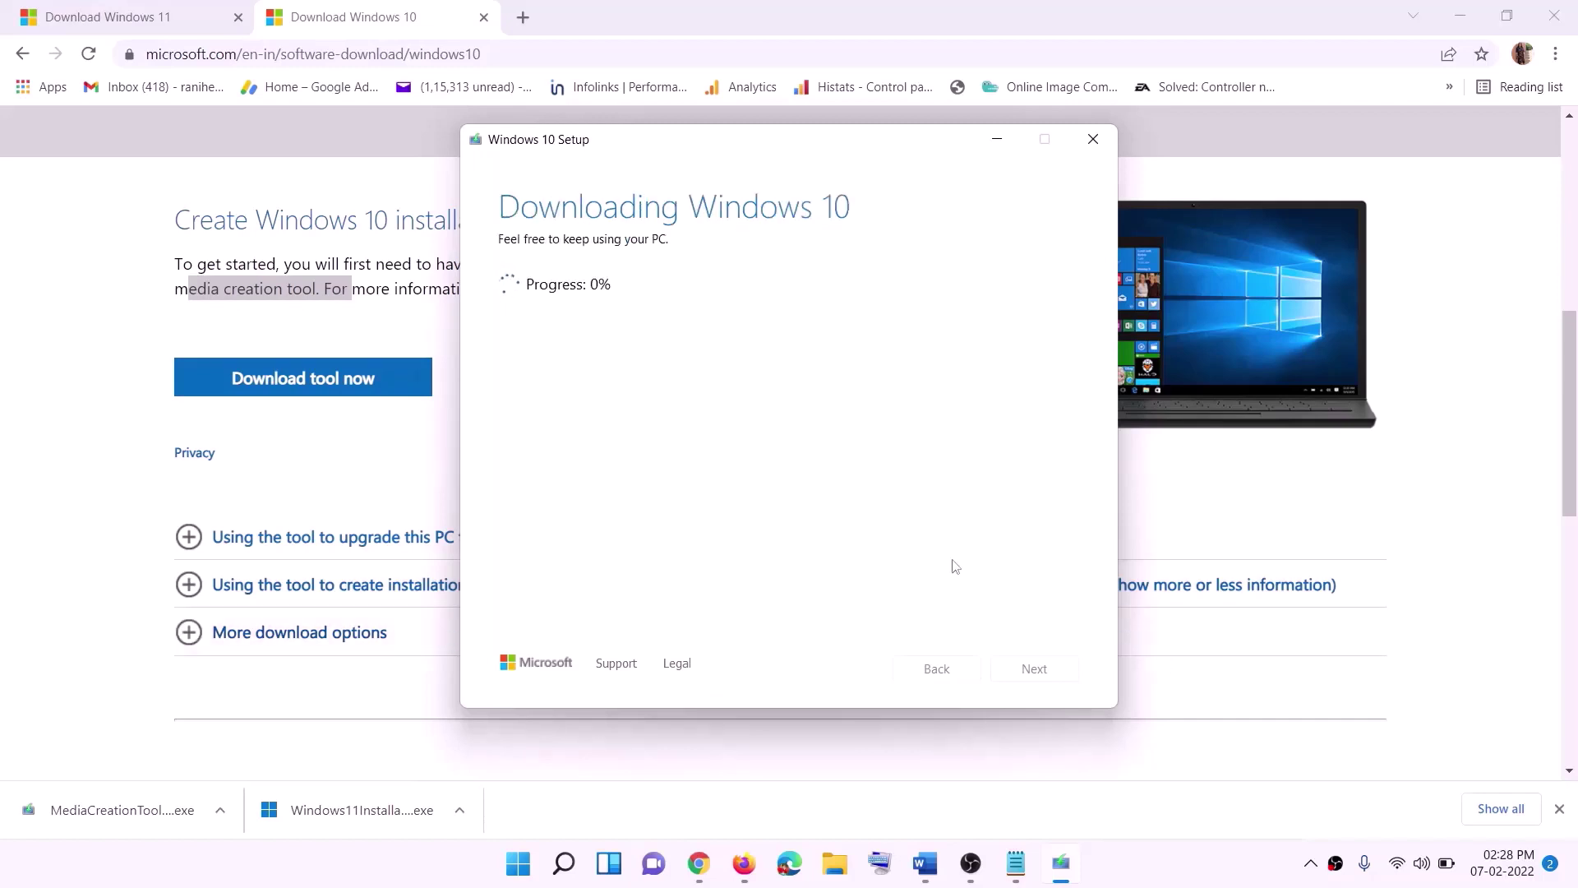
click(1166, 881)
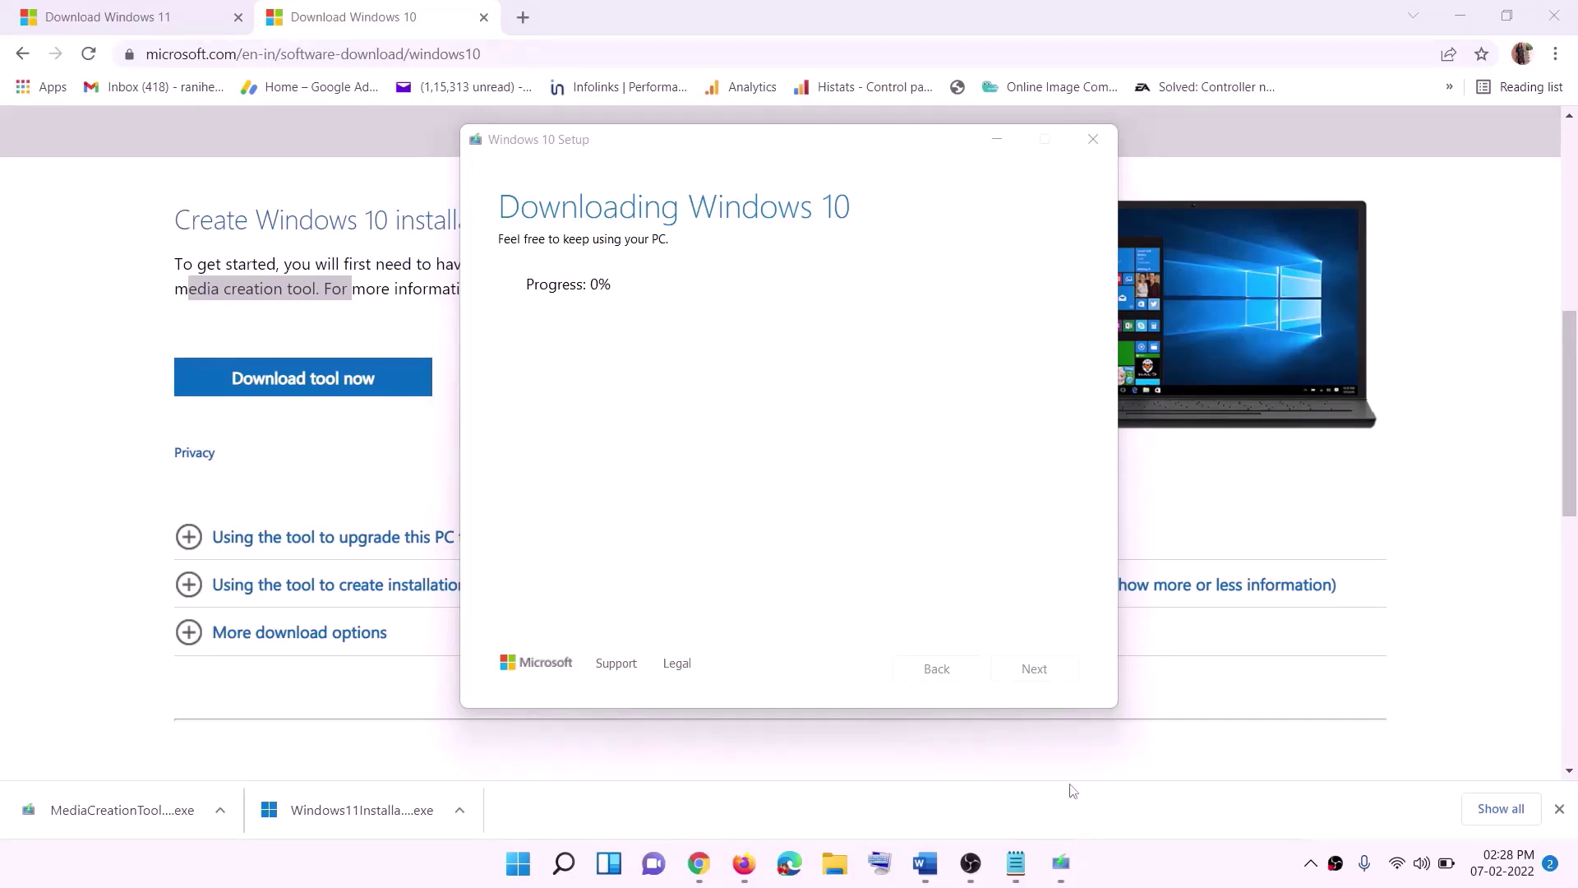
- Switch to the Word document, maximize it, and review the Windows 10 Ready to install screenshot with its keep-files option
click(926, 863)
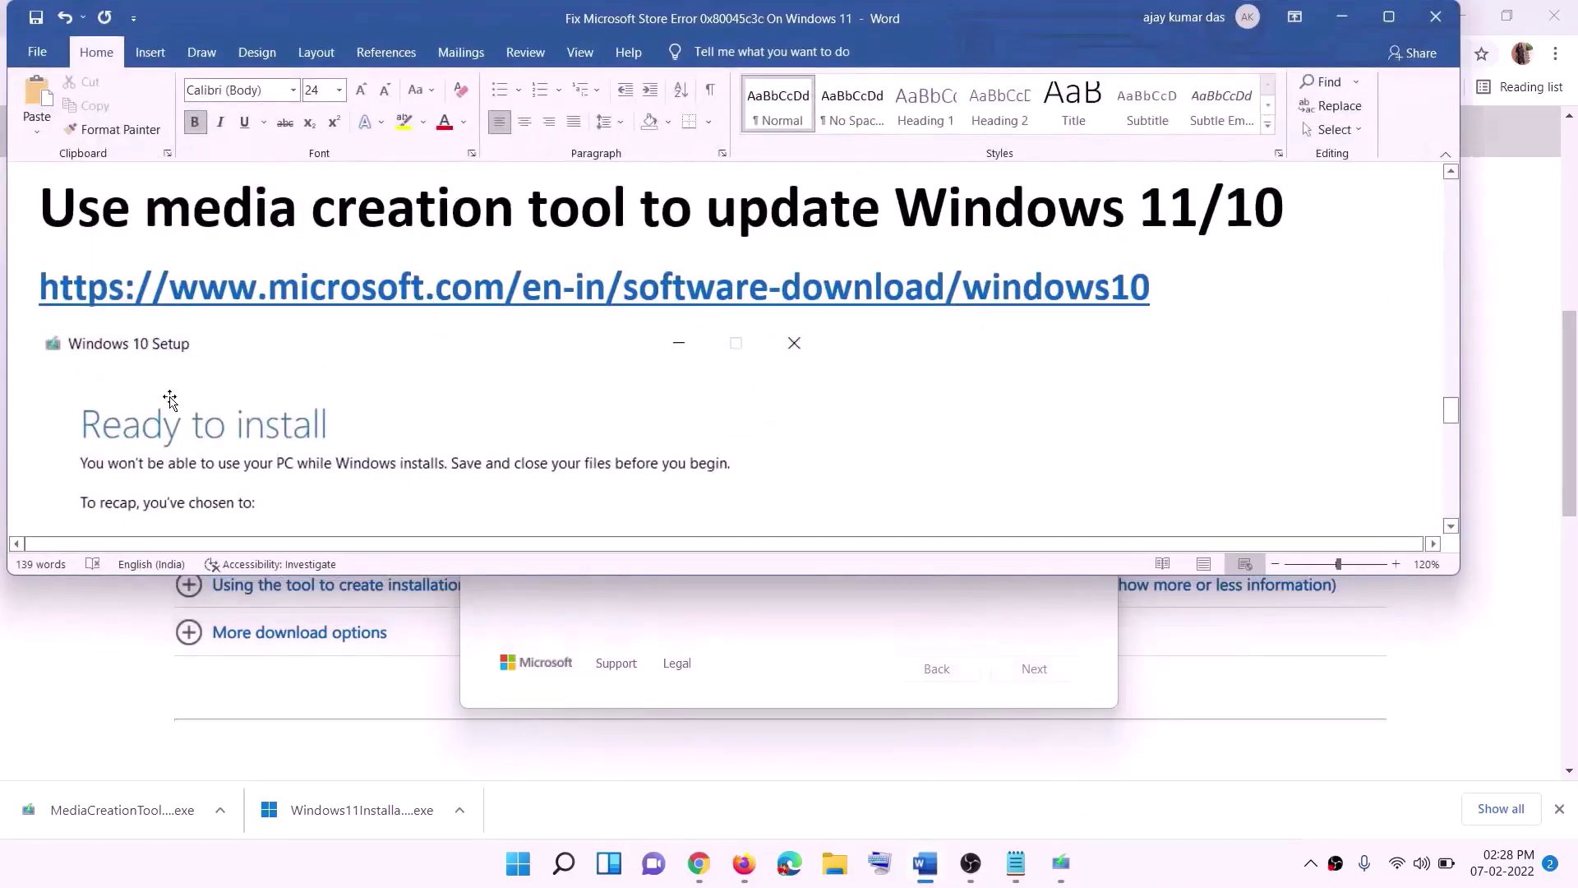
scroll(169, 401, down, 1)
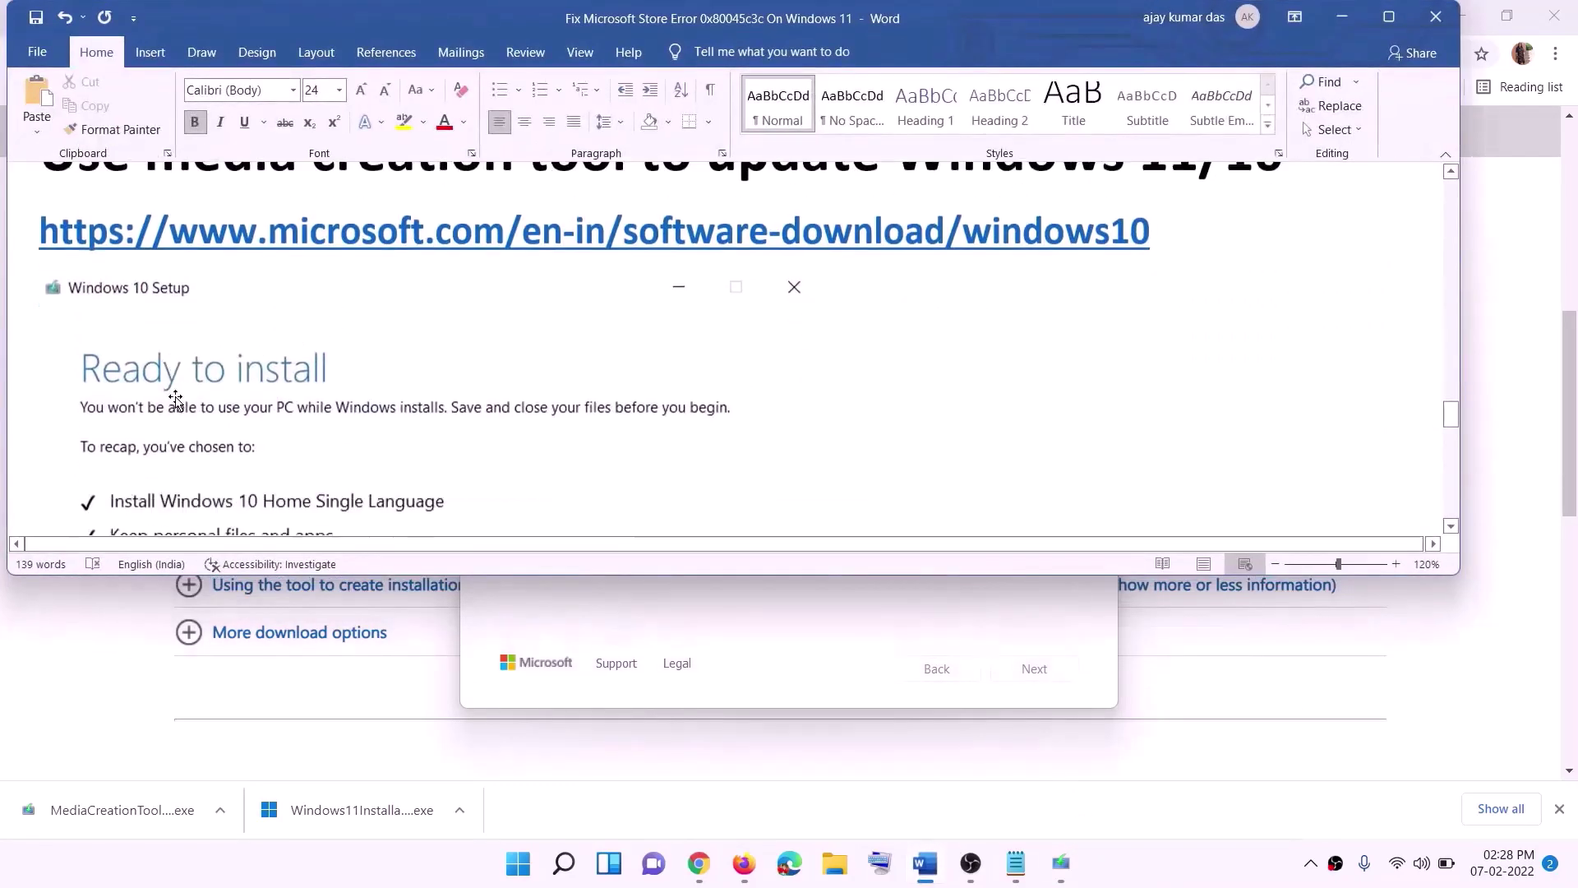
click(1398, 28)
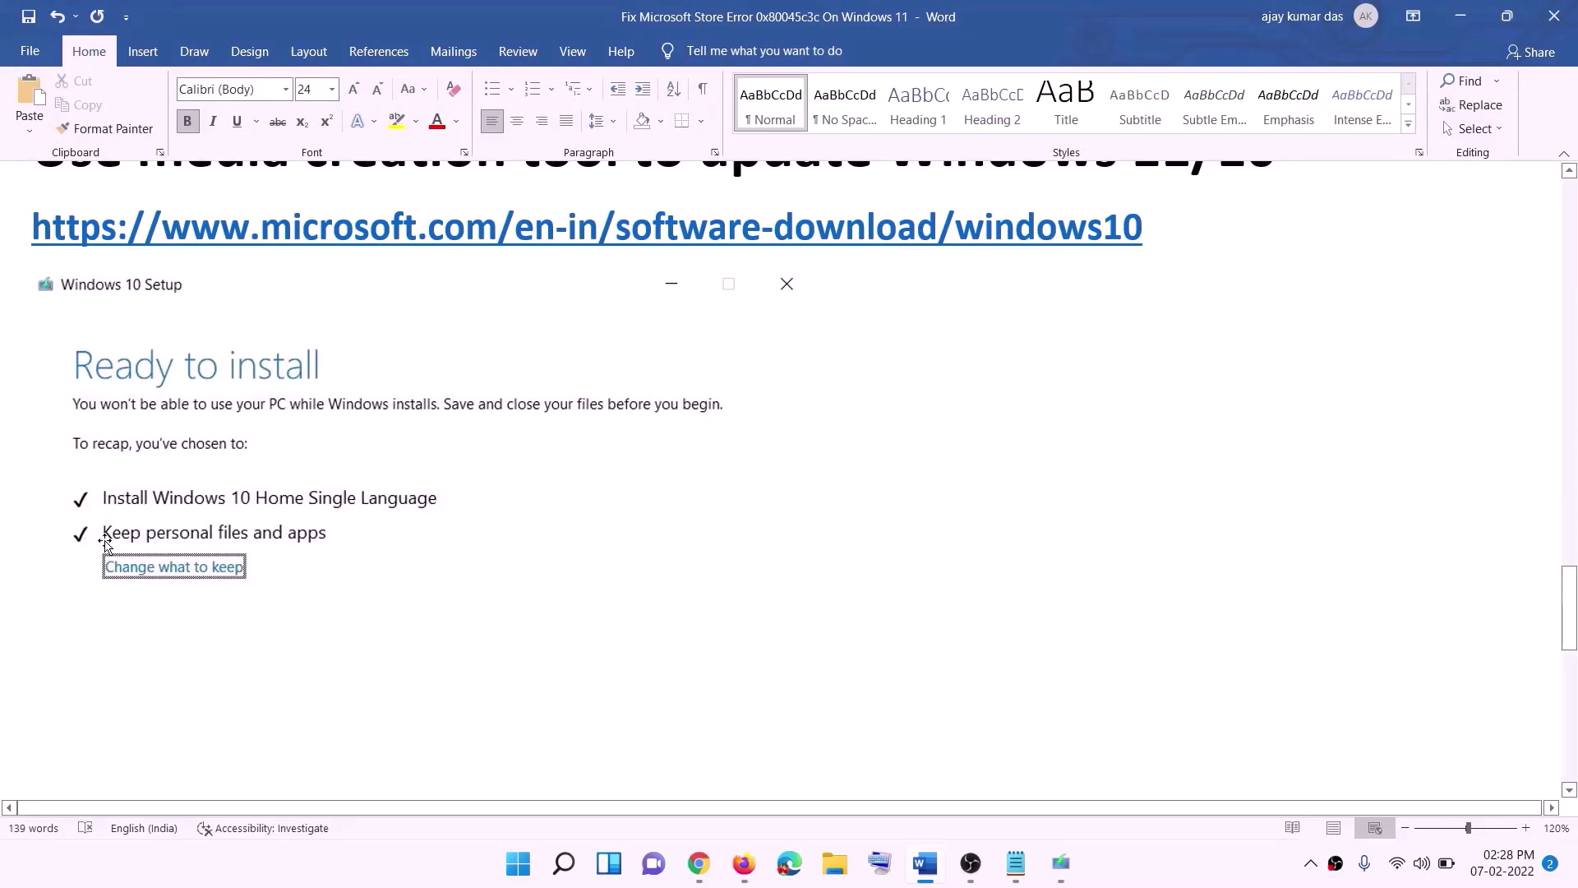
scroll(810, 575, down, 3)
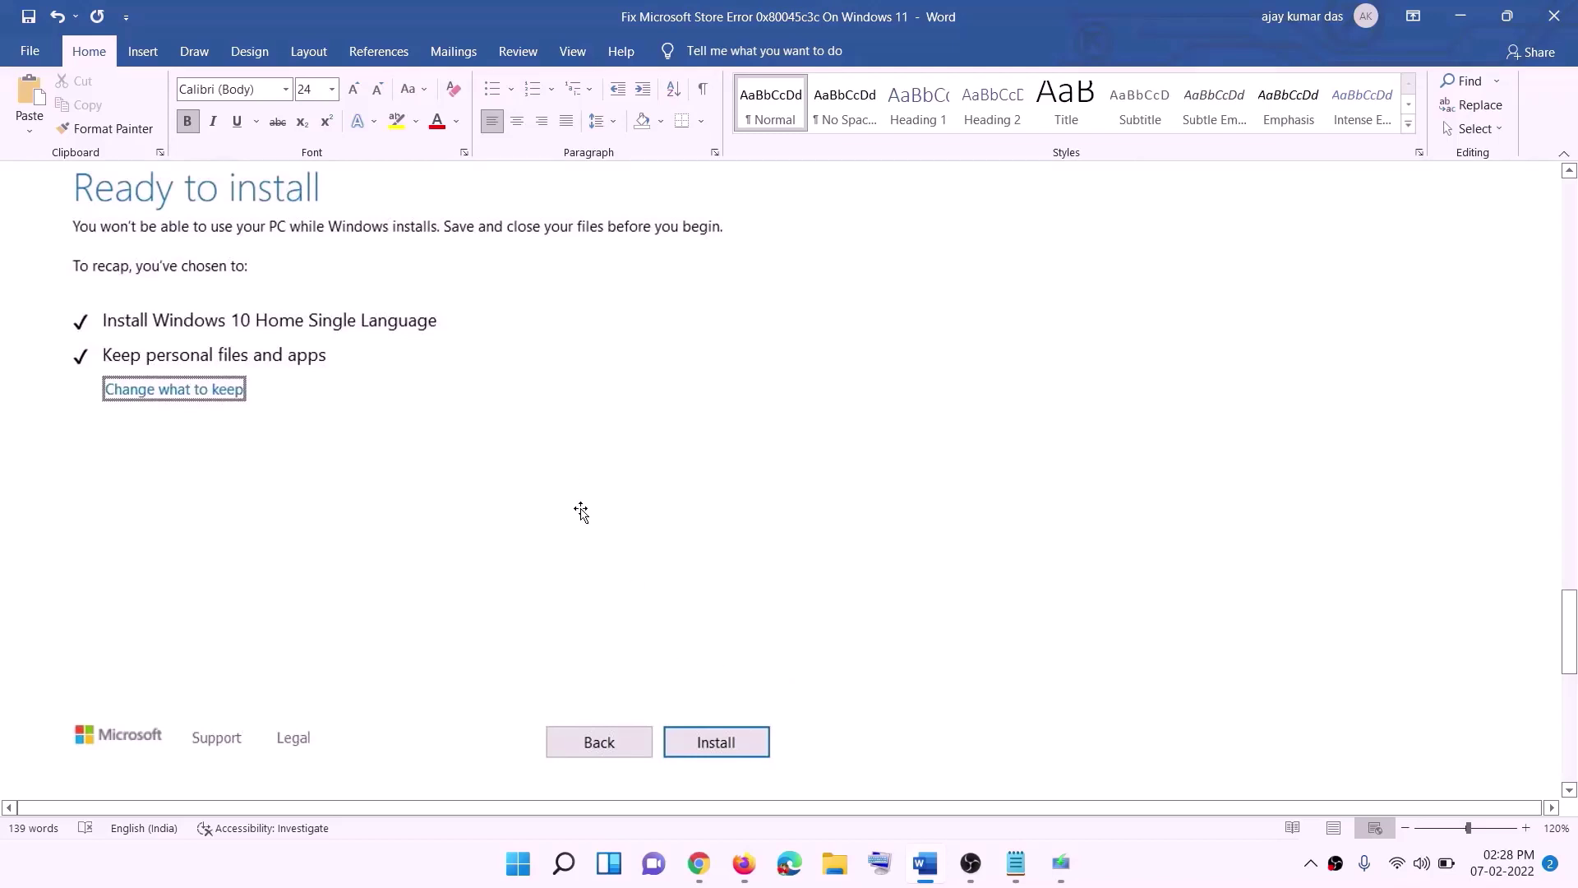
scroll(646, 509, up, 1)
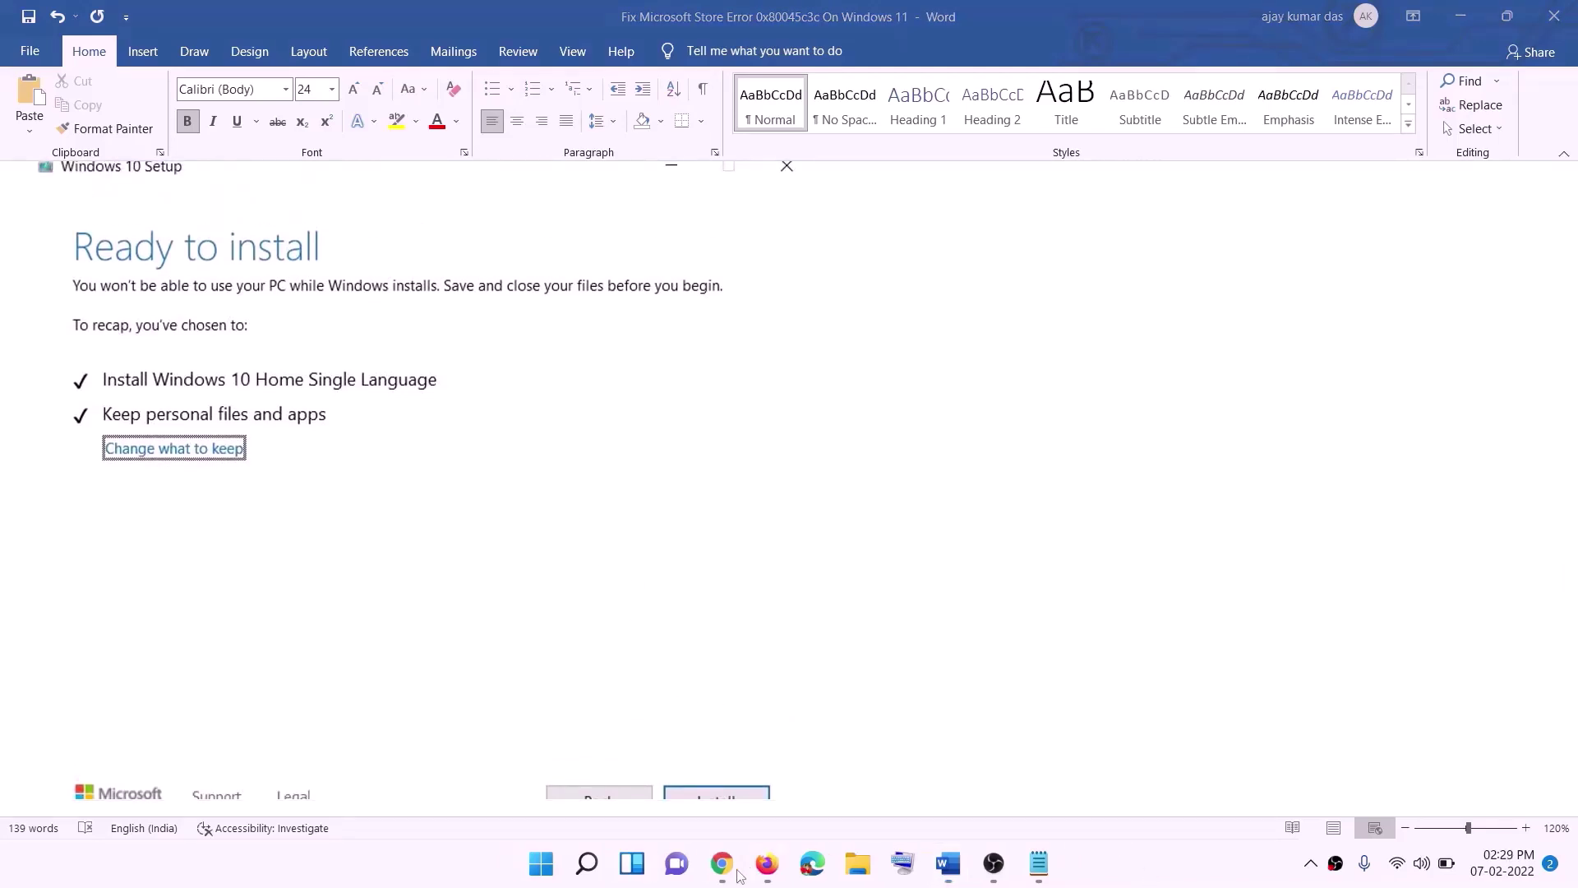
- Switch to the Windows 11 download page in Chrome, and save the installation ISO file as Windows on the Desktop
click(727, 870)
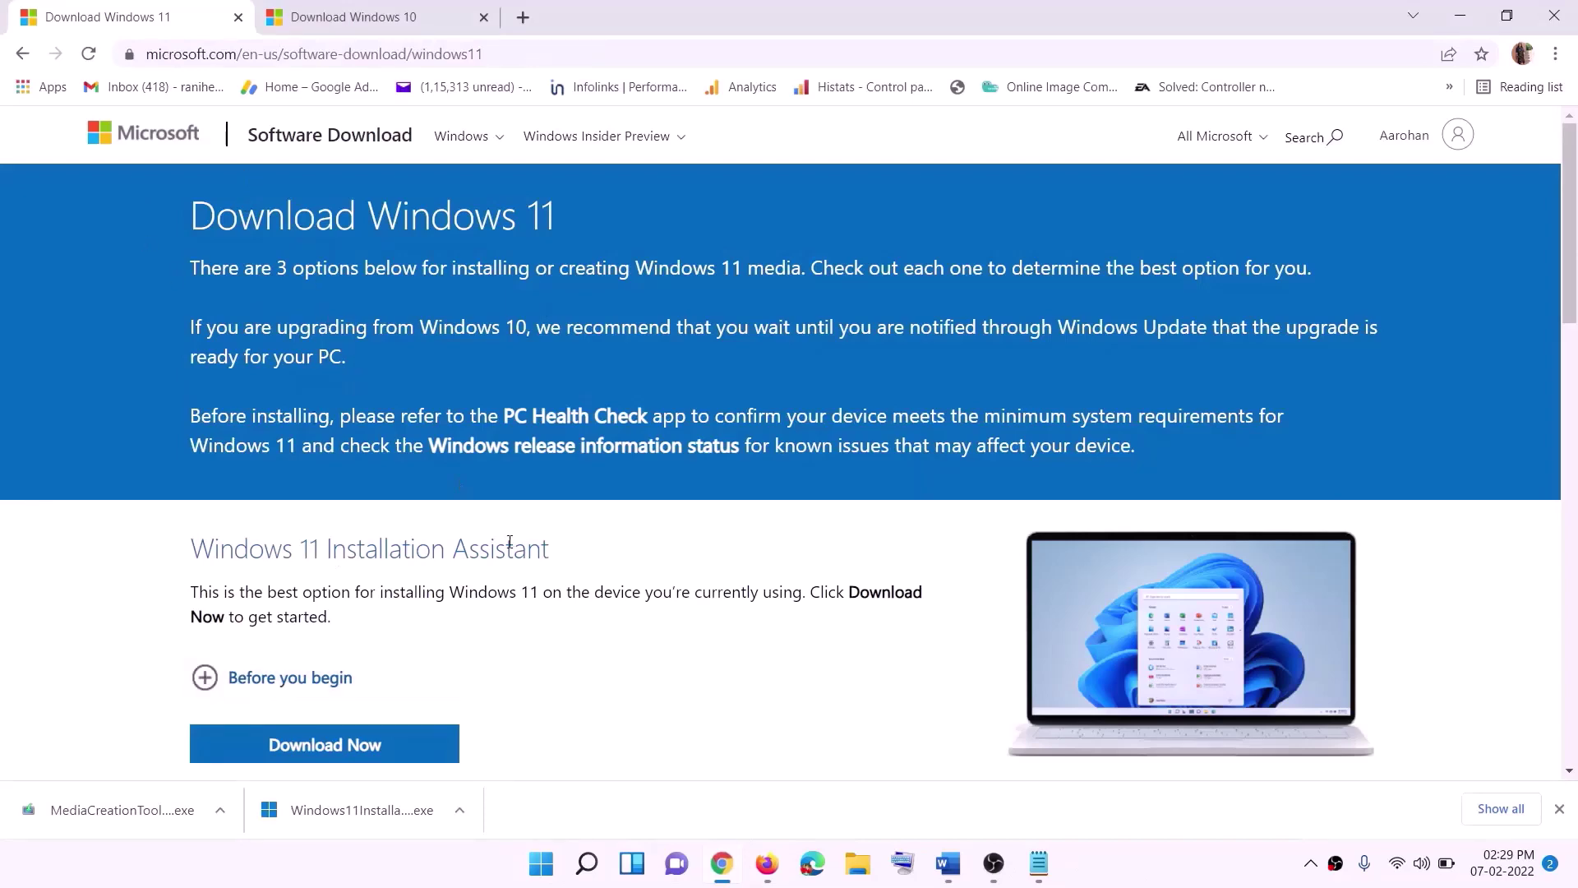
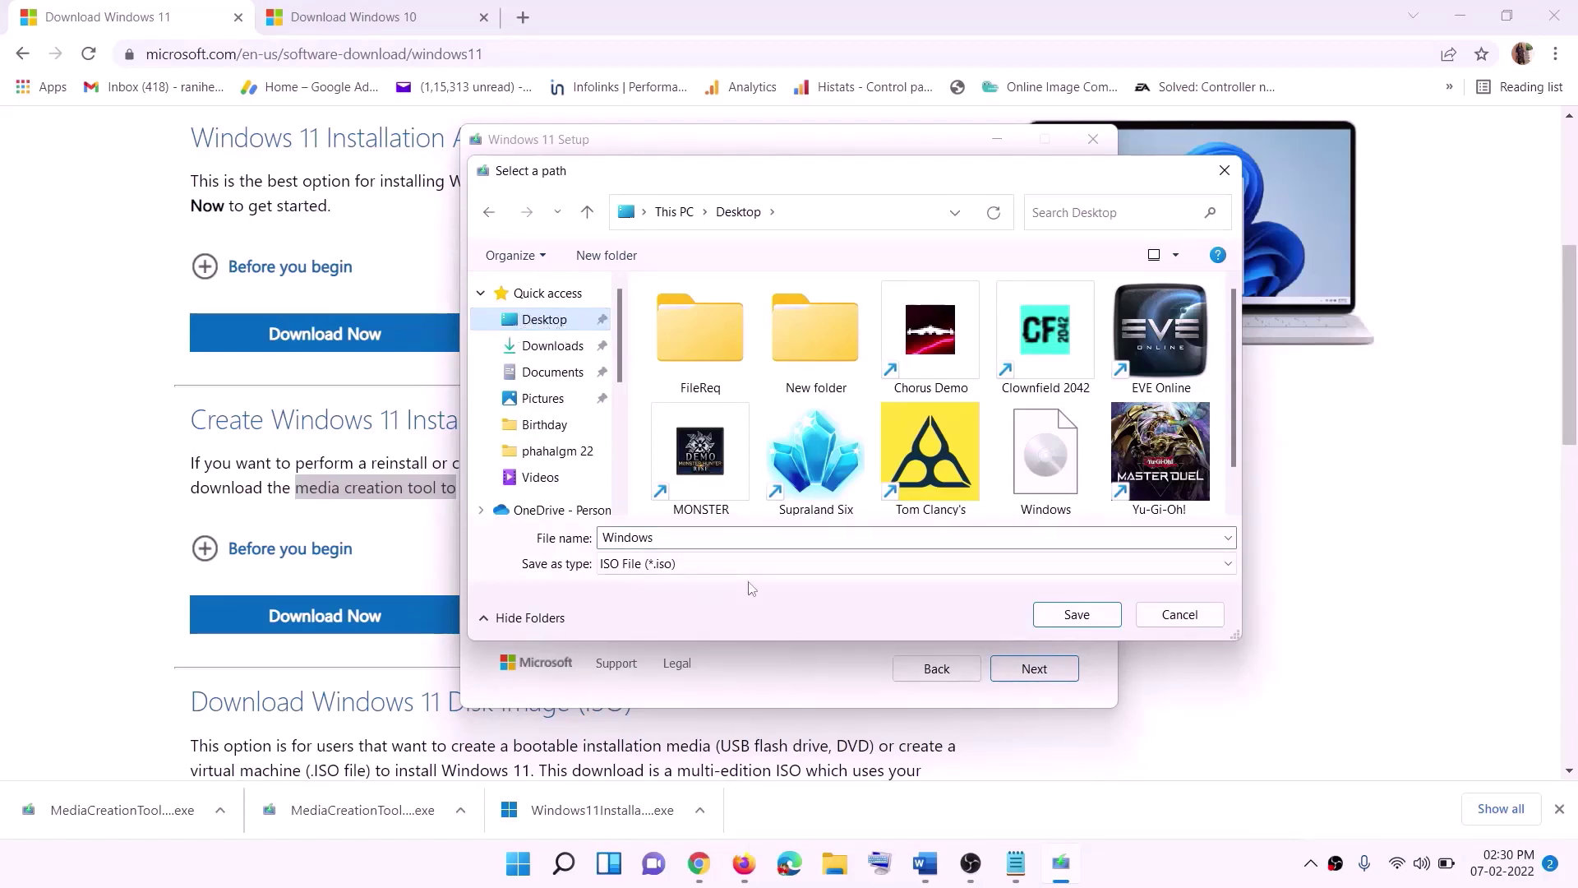
click(1082, 616)
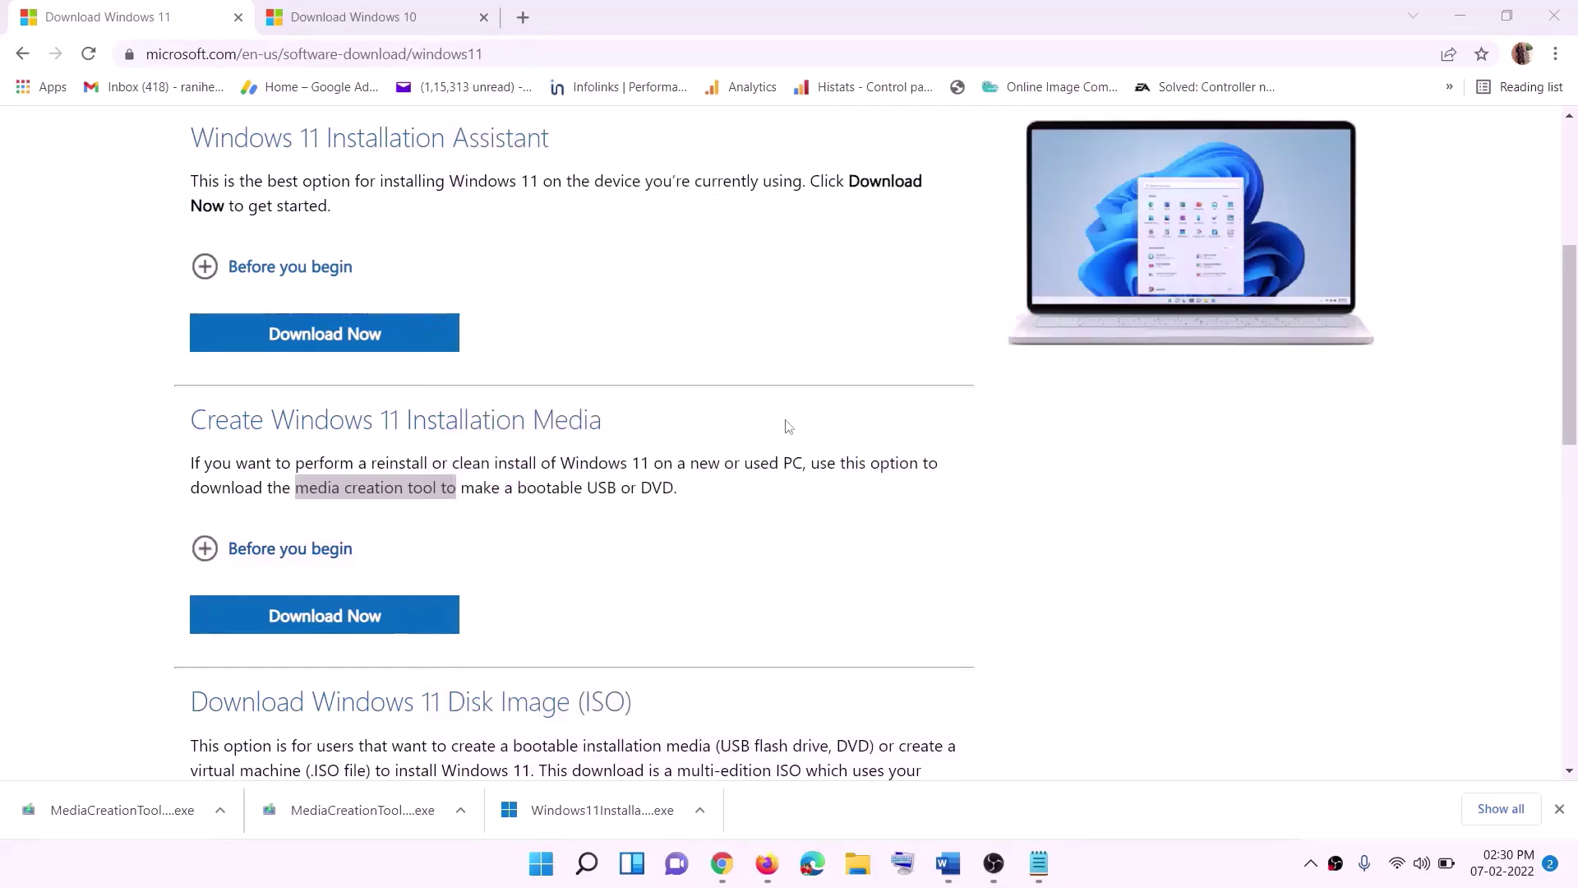
- Show the desktop, reposition the Windows ISO file among the icons, and open it to mount its contents
key(super+d)
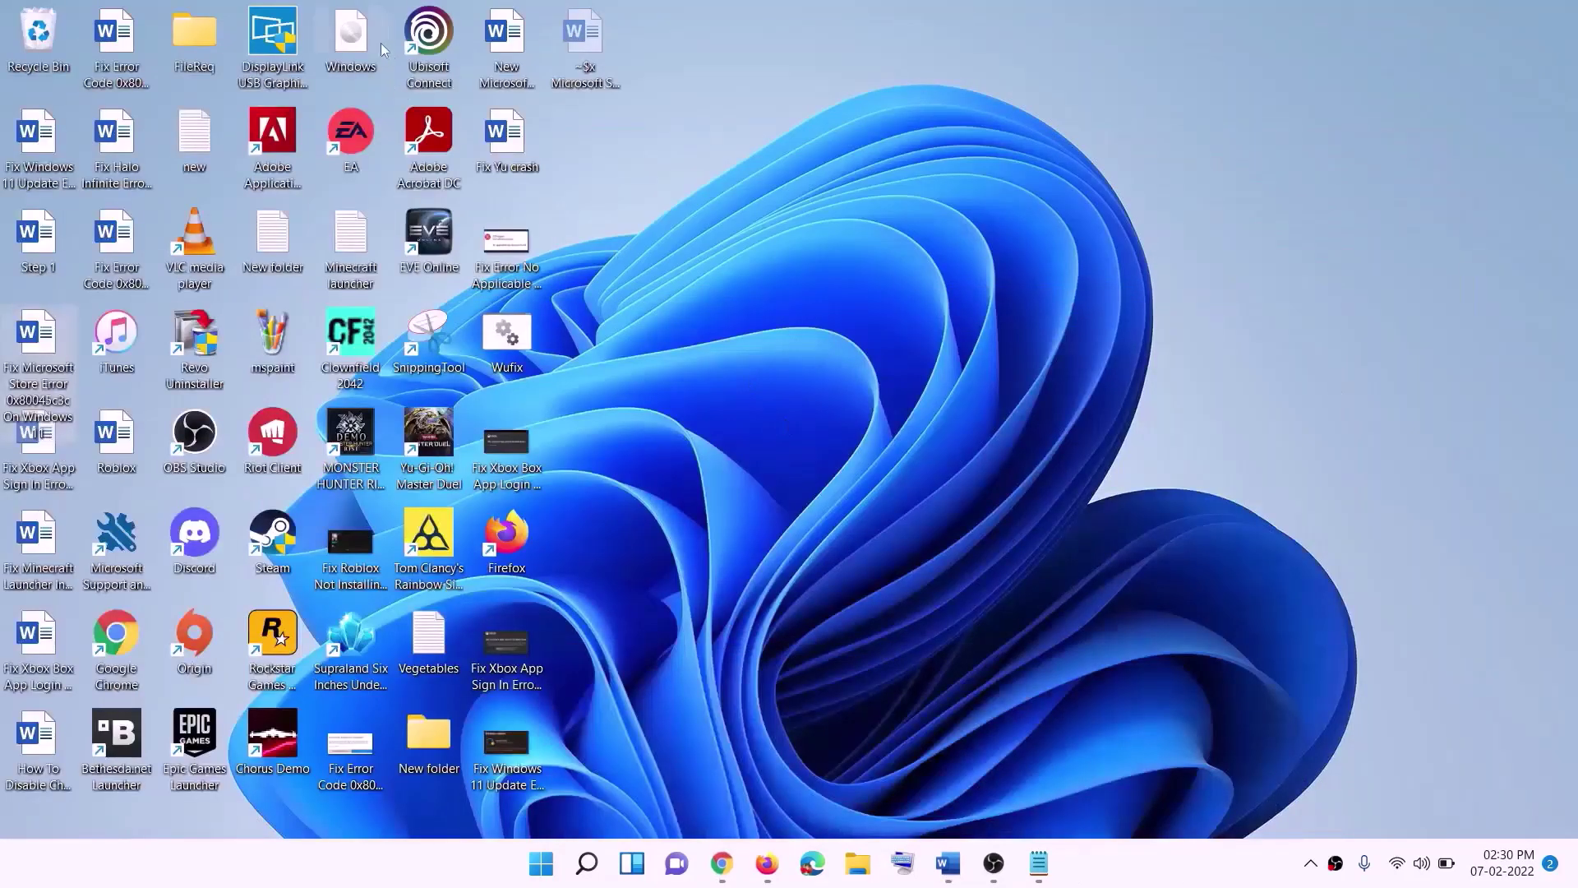
drag(381, 50, 625, 490)
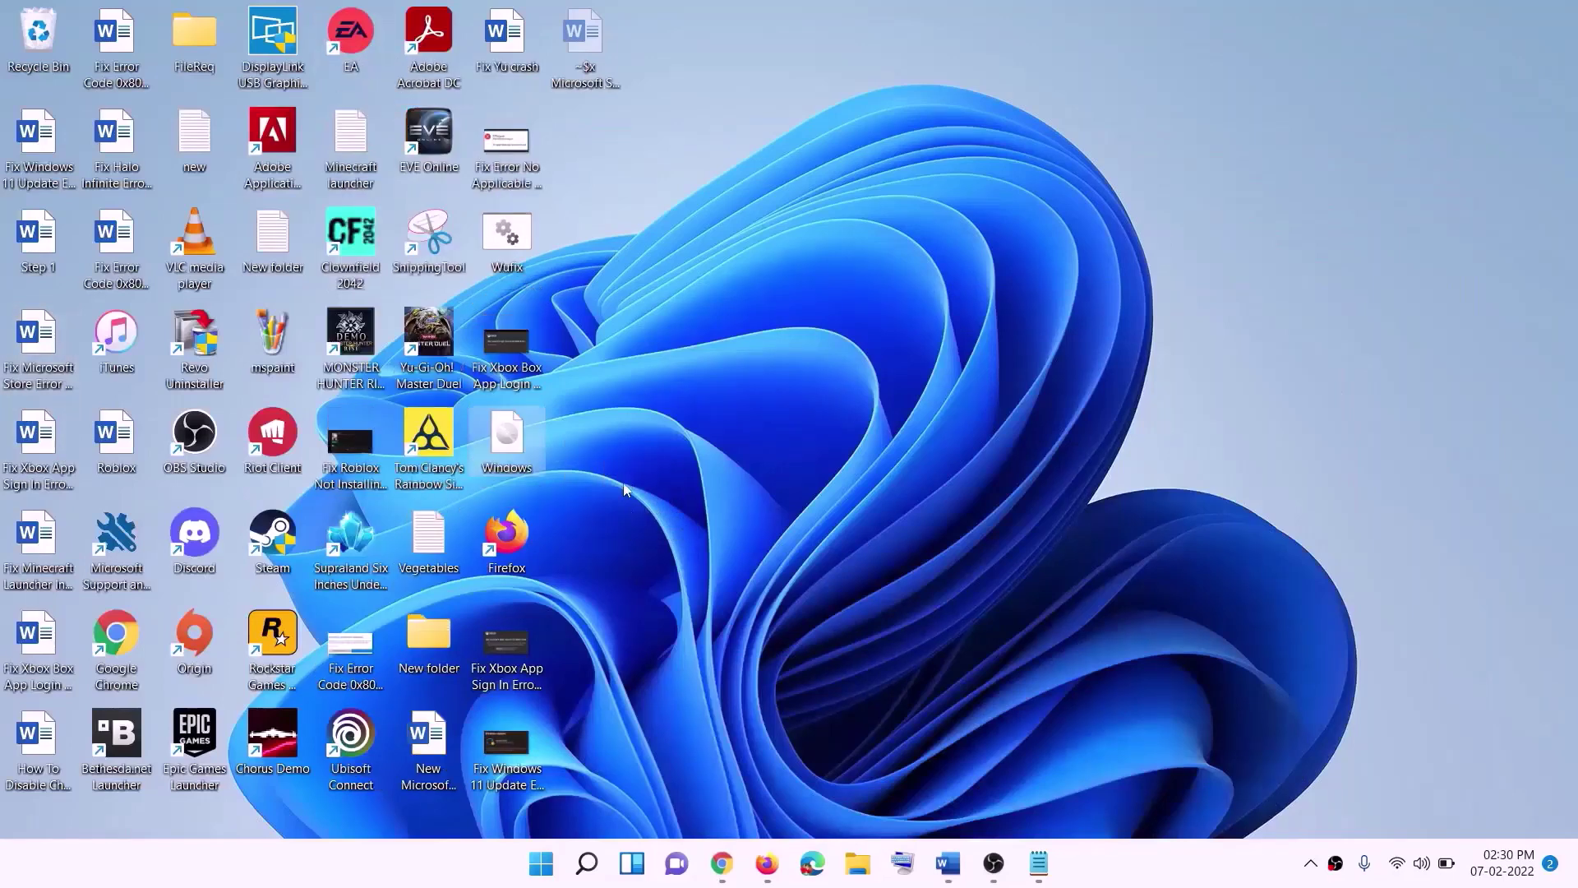
double_click(507, 435)
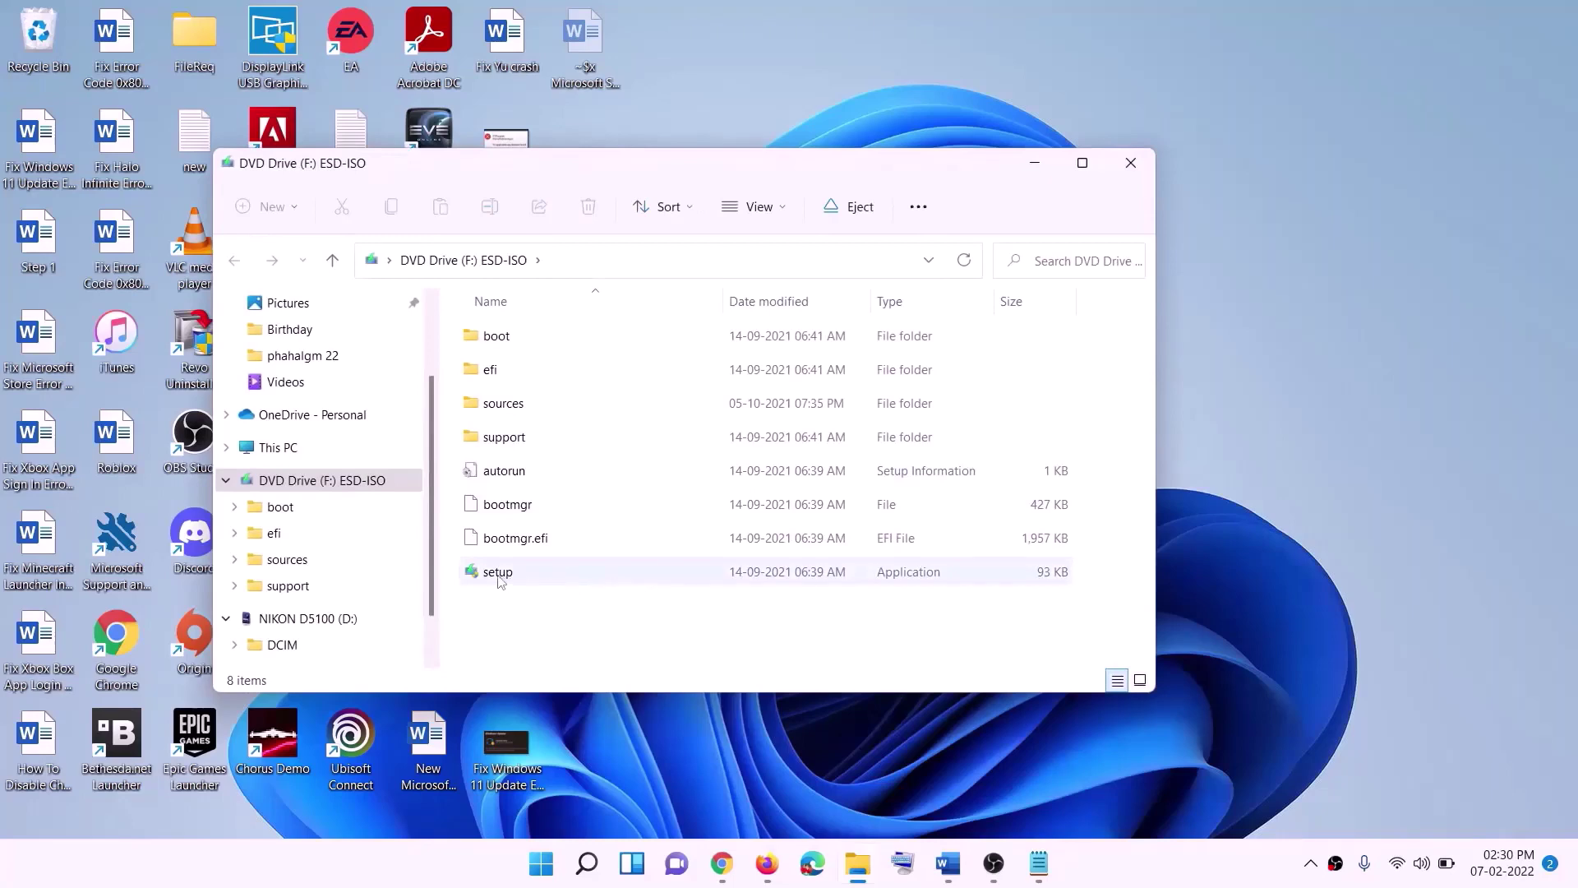
- Run setup from the mounted ESD-ISO drive and continue past the Install Windows 11 page
click(499, 573)
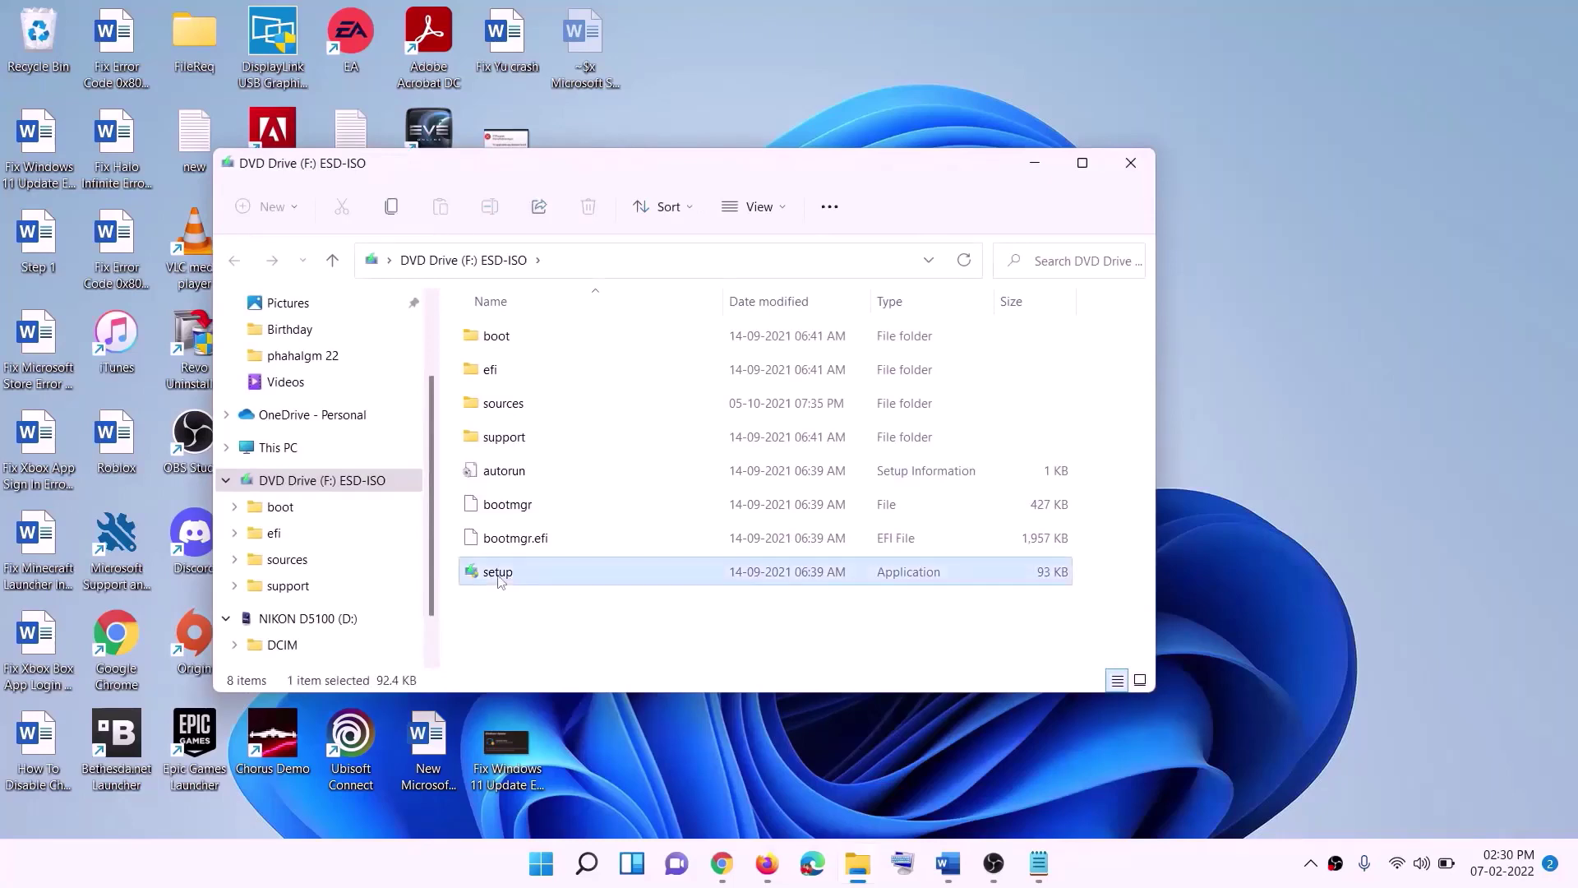
double_click(540, 574)
click(647, 646)
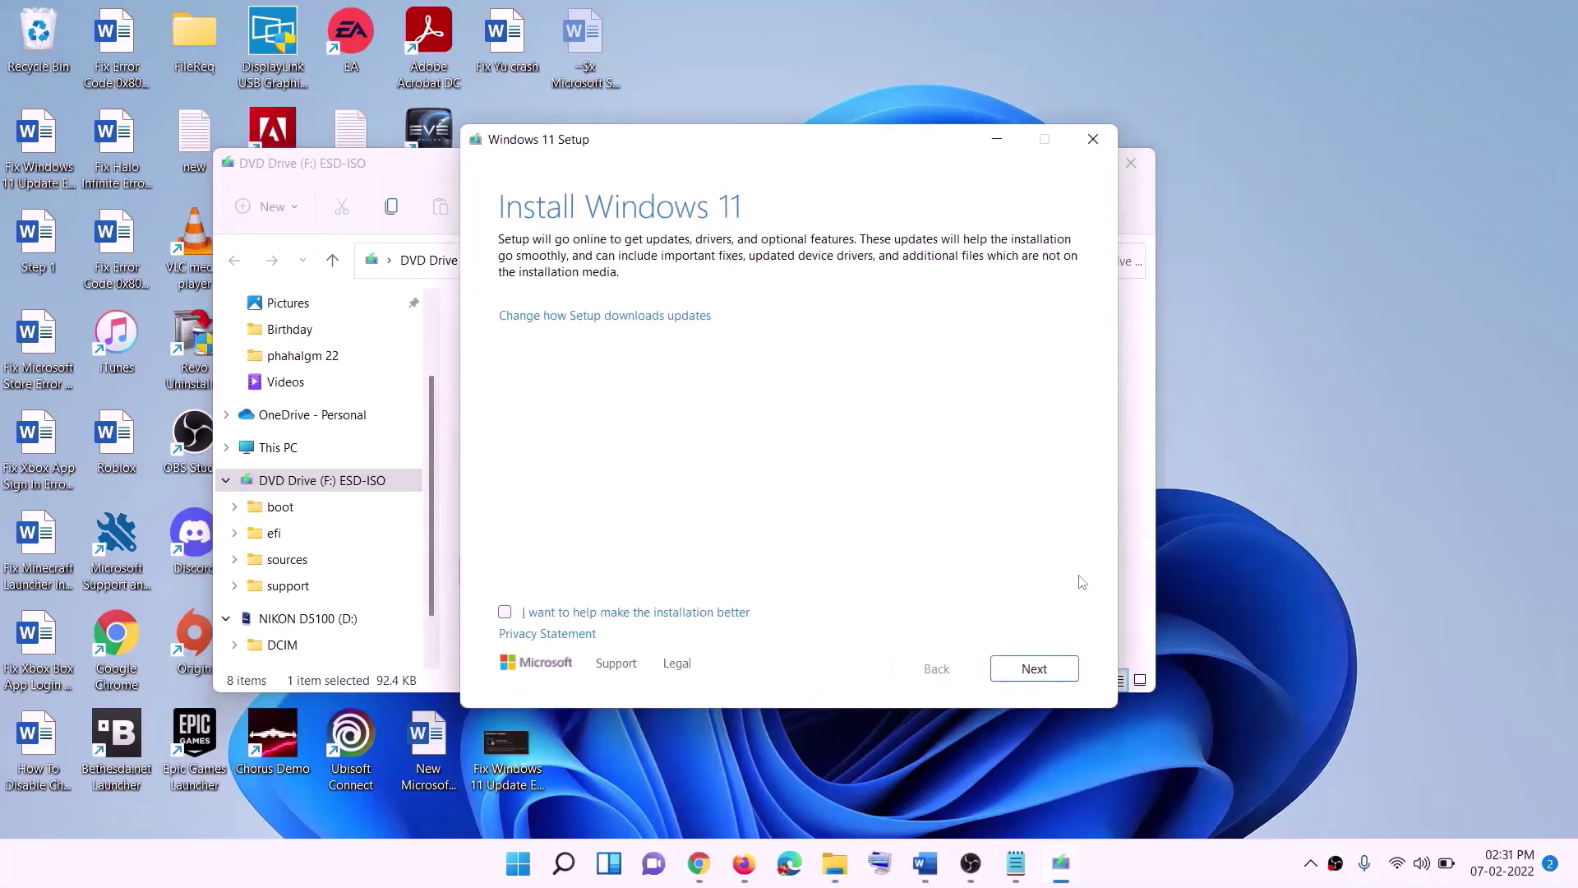
click(1038, 669)
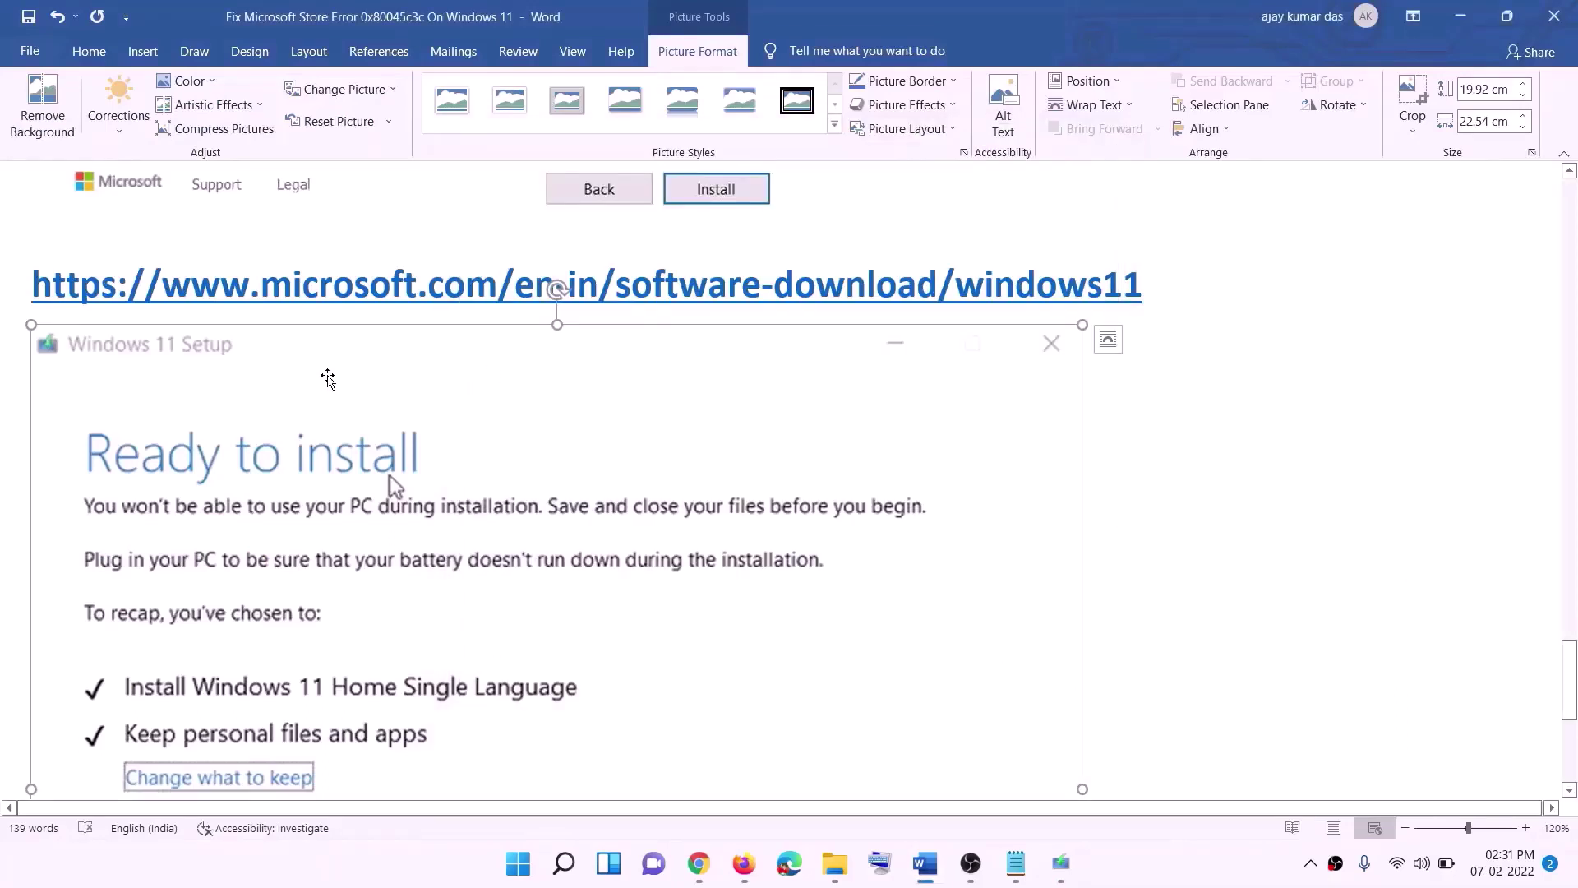
- Review the Windows 11 Ready to install screenshot in the Word document, including the option to keep personal files and apps
scroll(380, 378, down, 3)
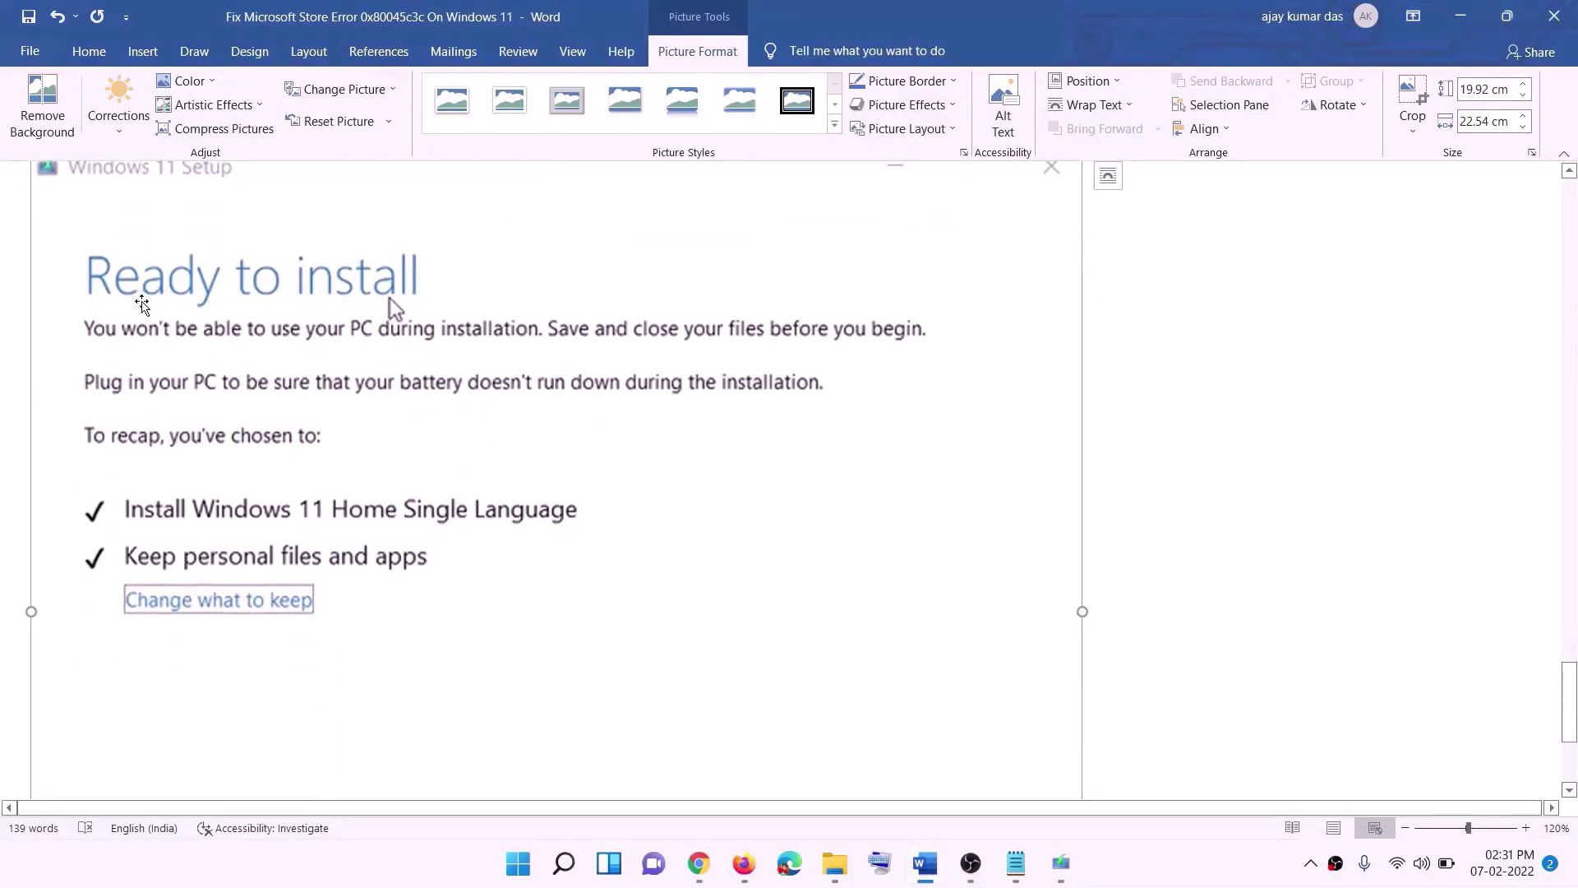
scroll(345, 468, down, 1)
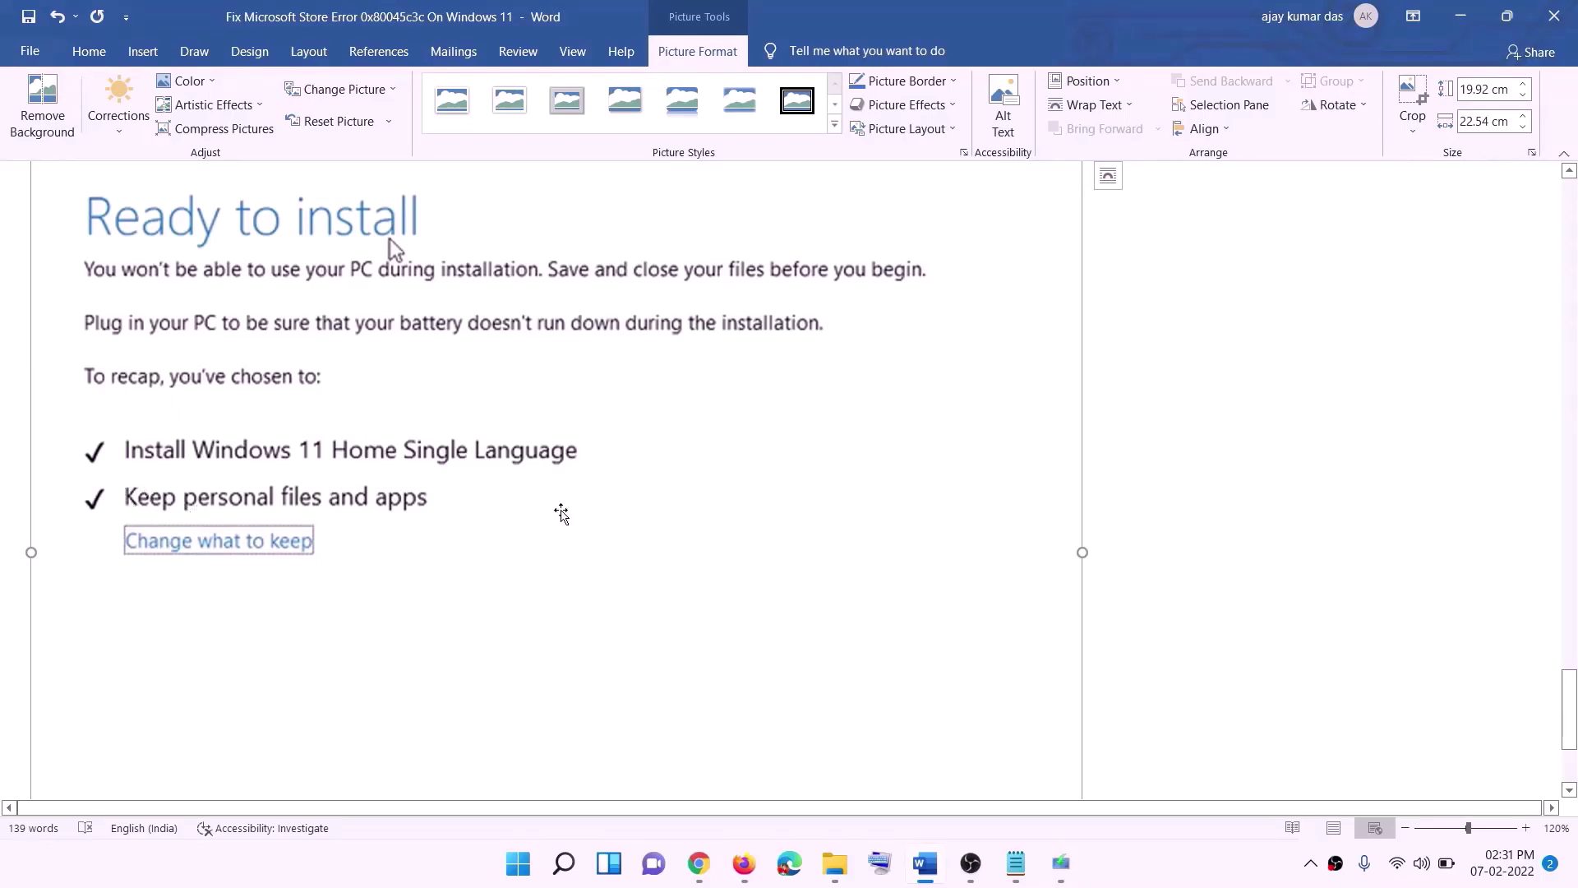
scroll(561, 513, down, 3)
scroll(838, 617, up, 4)
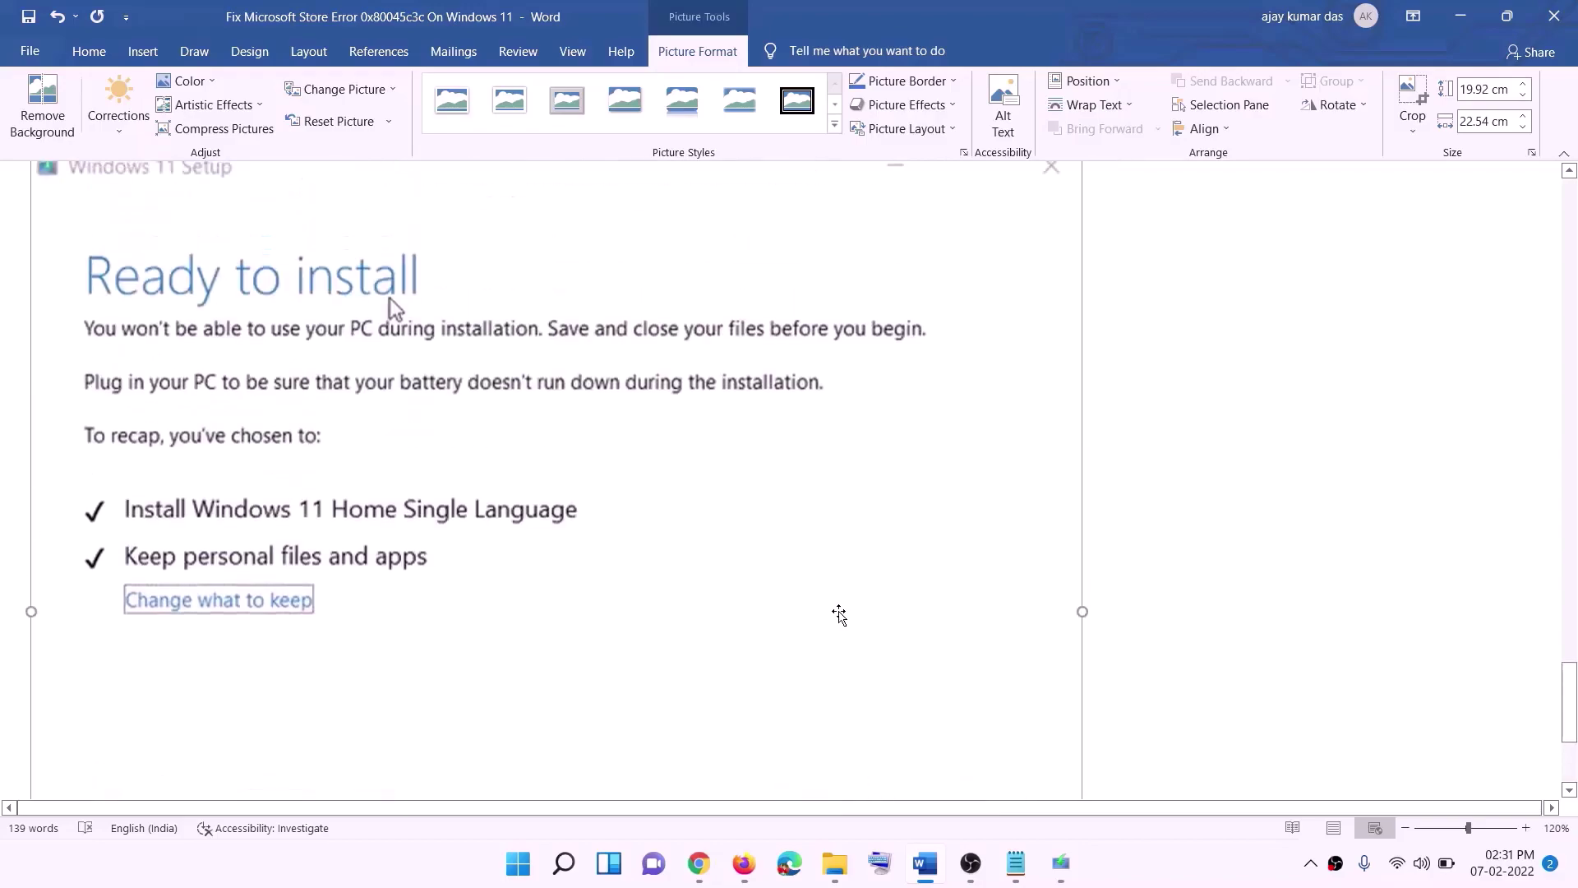
scroll(839, 615, up, 2)
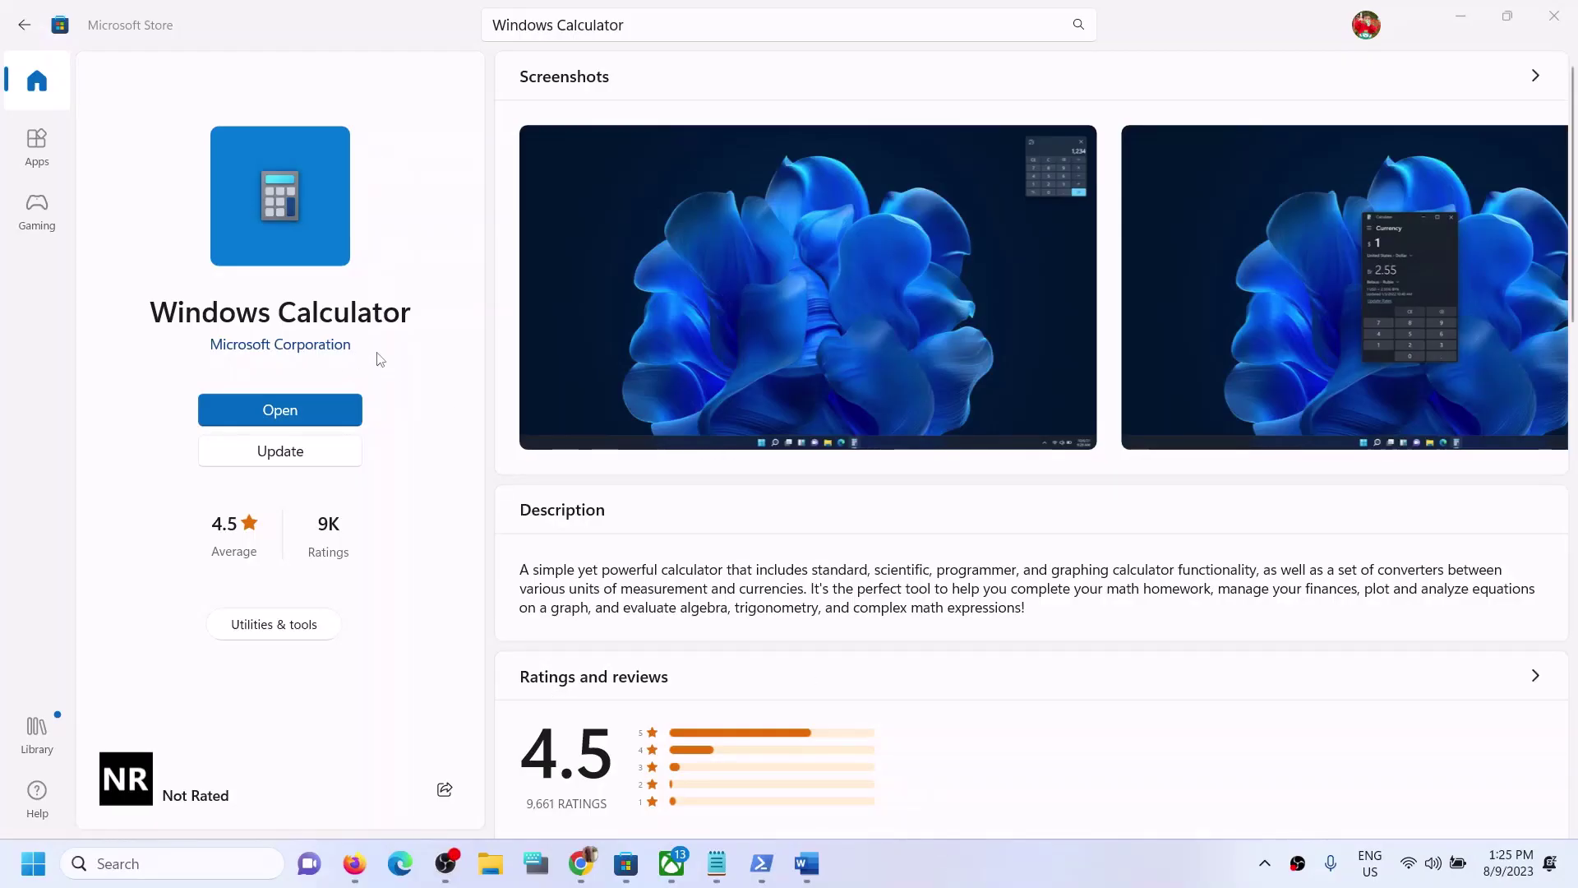
- Copy the command get-appxpackage *Microsoft.WindowsCalculator* | remove-appxpackage from the Word document
click(808, 865)
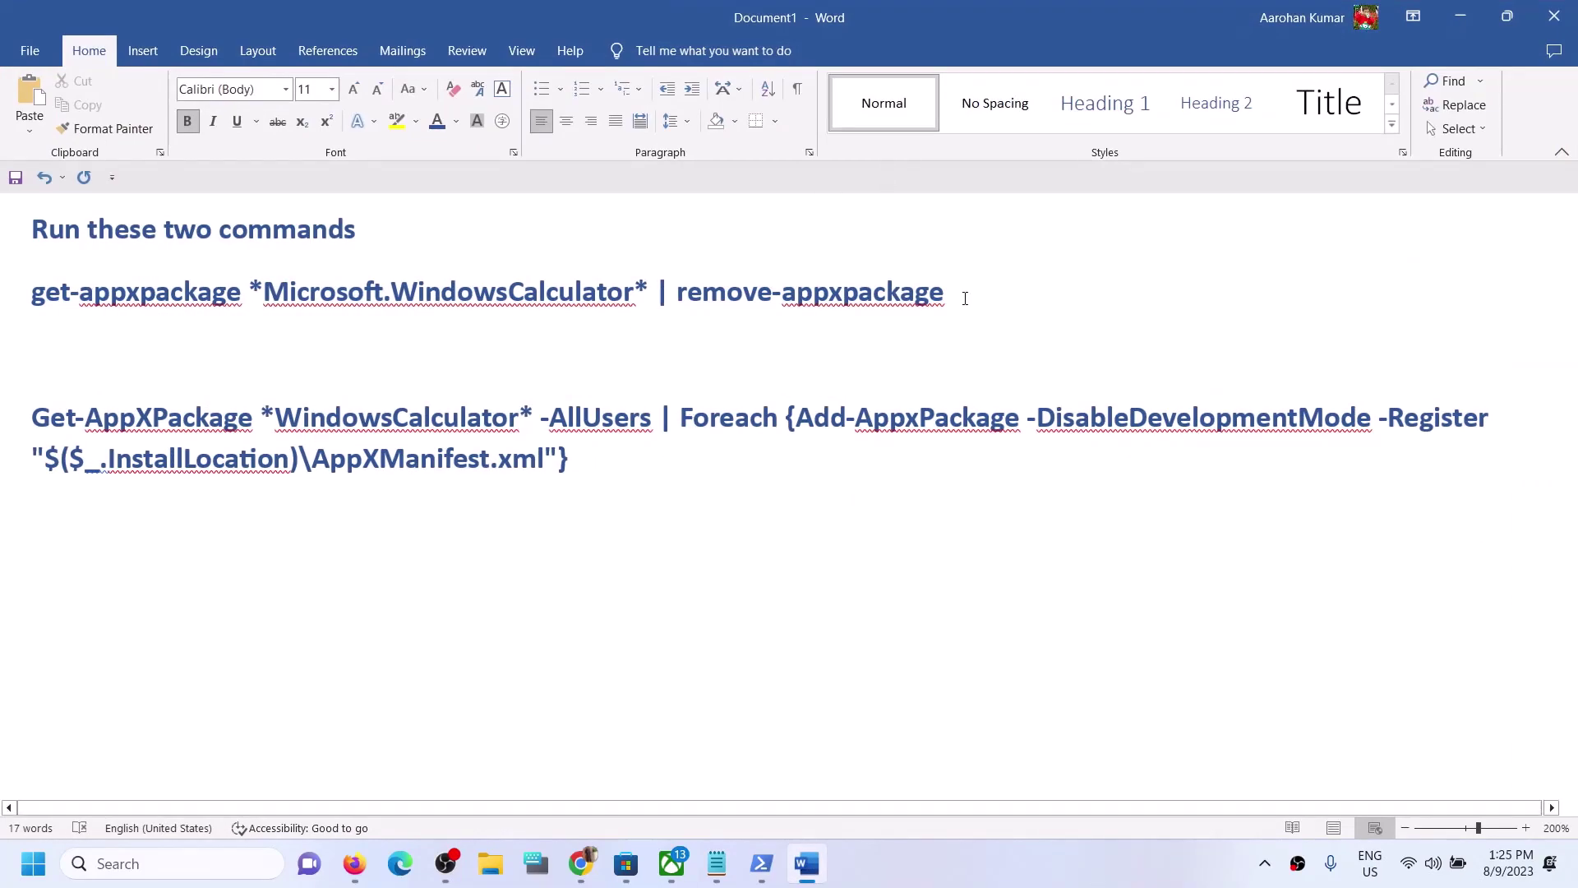
drag(966, 298, 57, 306)
key(super+c)
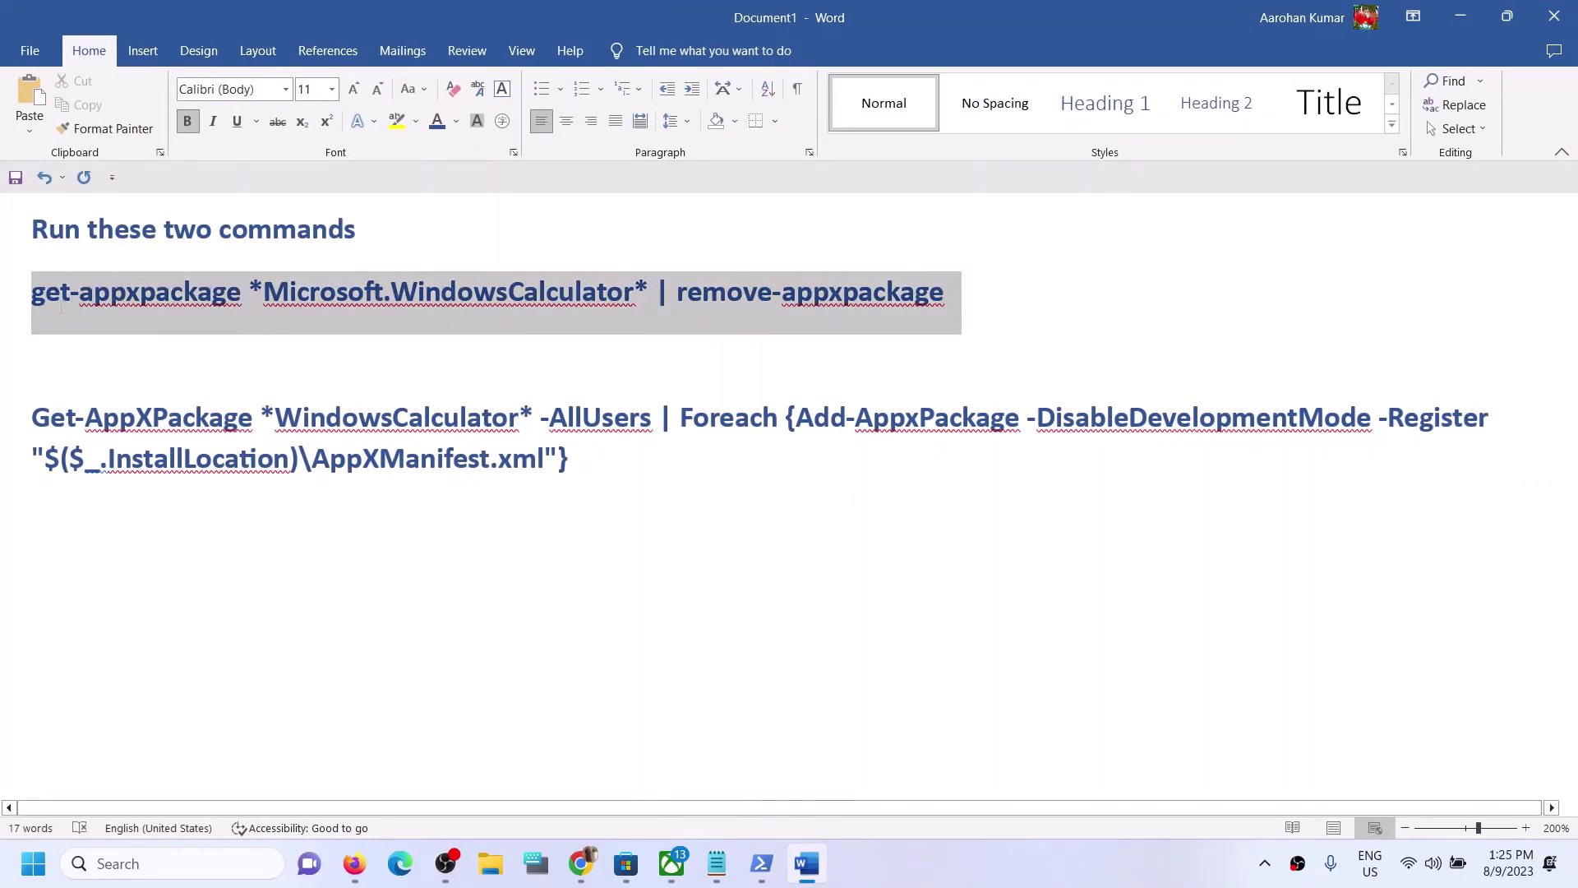
- Open Windows PowerShell as administrator and run the copied get-appxpackage *Microsoft.WindowsCalculator* | remove-appxpackage command
click(193, 862)
text(powershell)
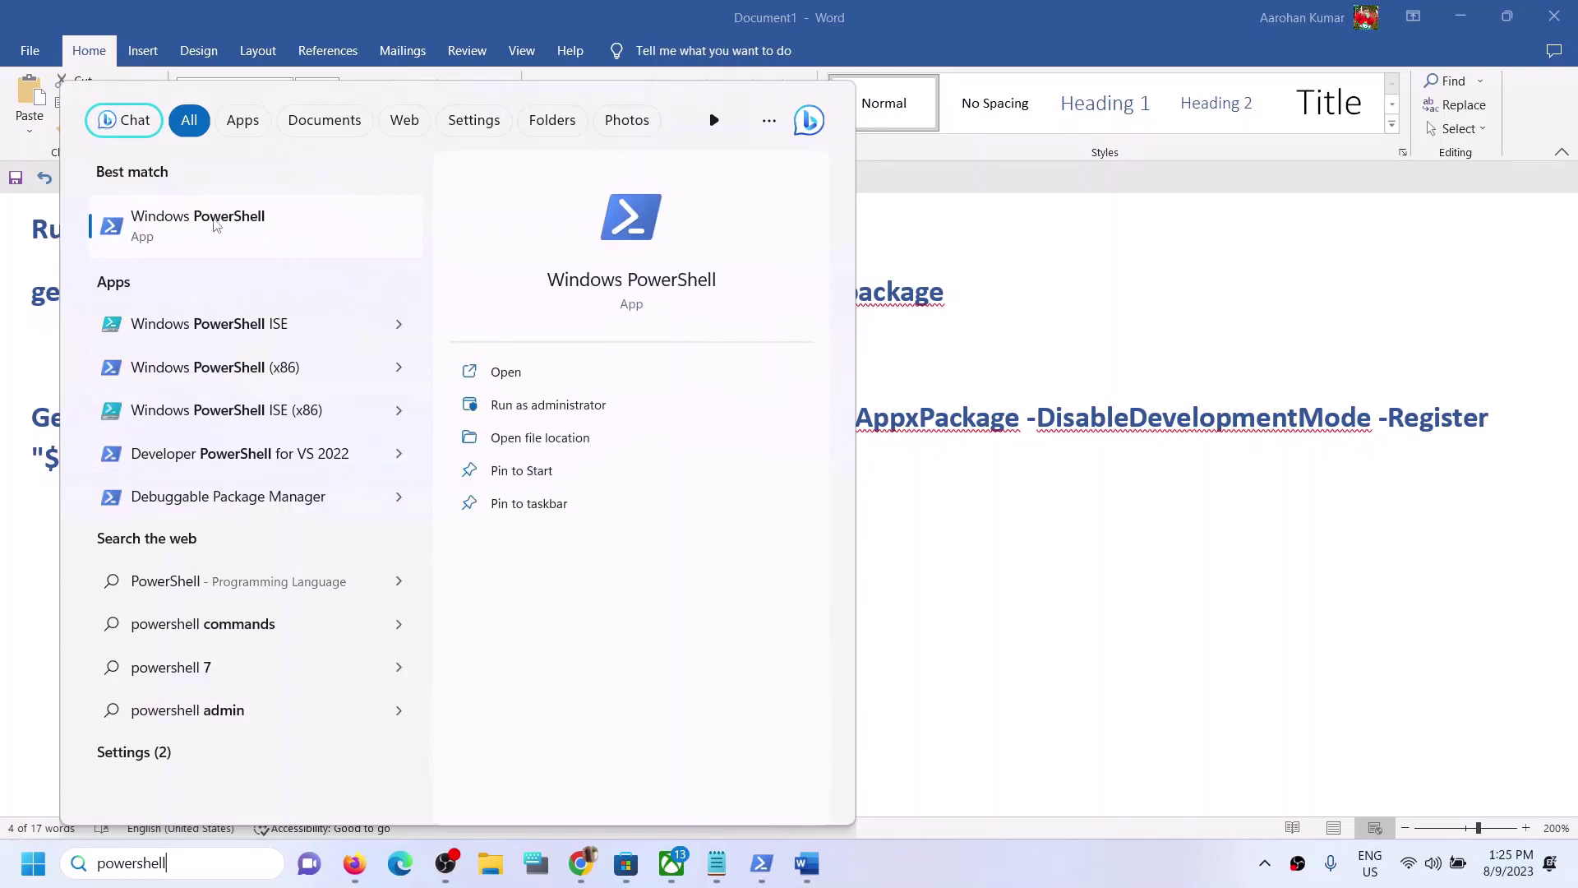
right_click(191, 235)
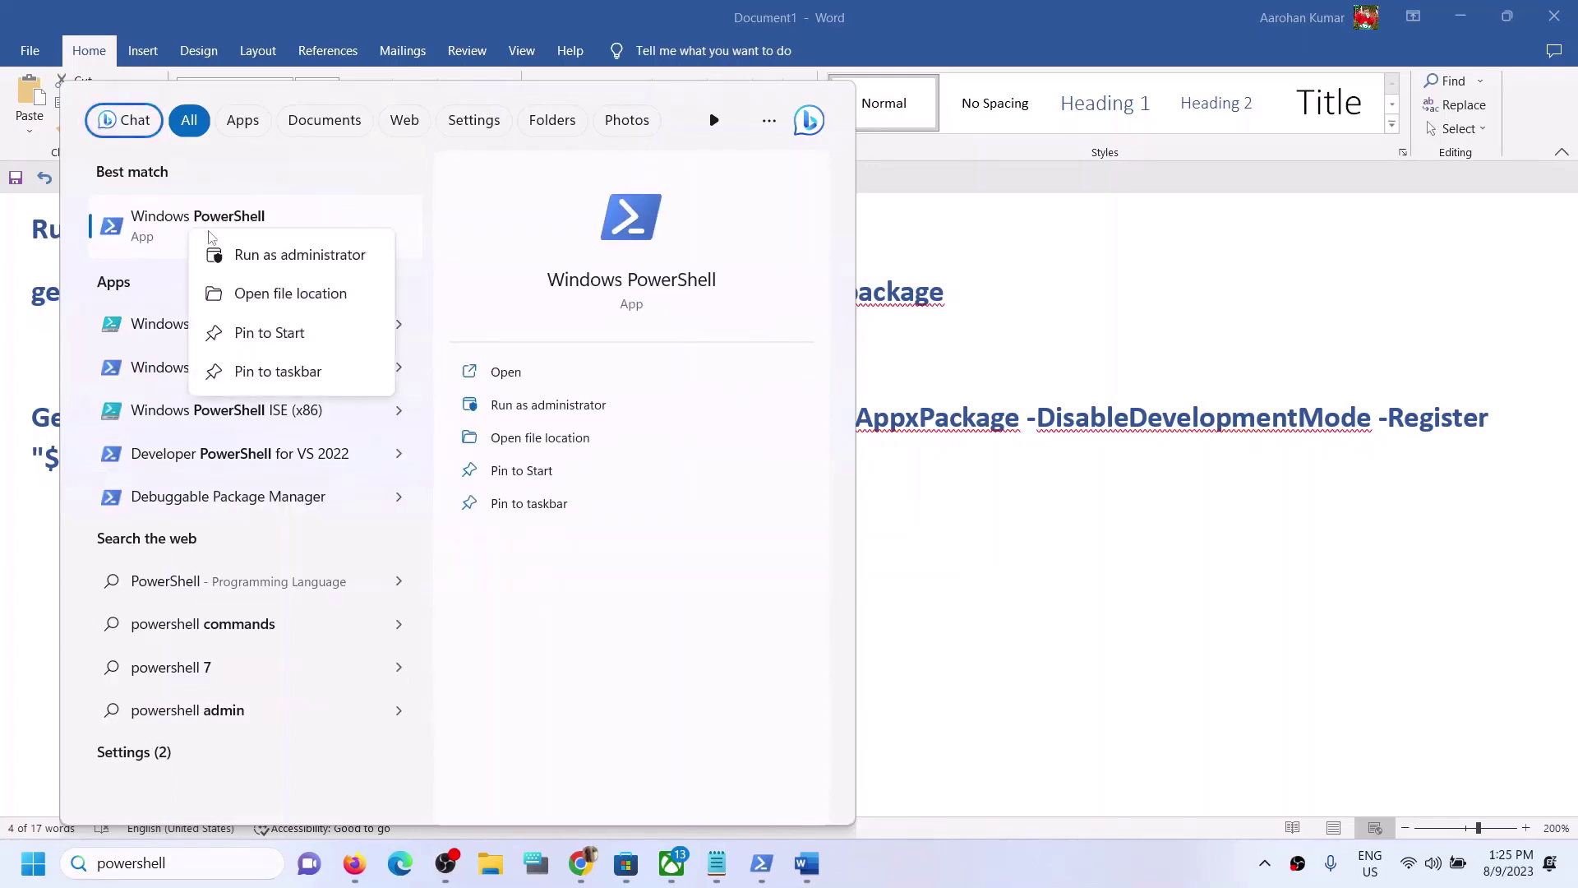
click(298, 256)
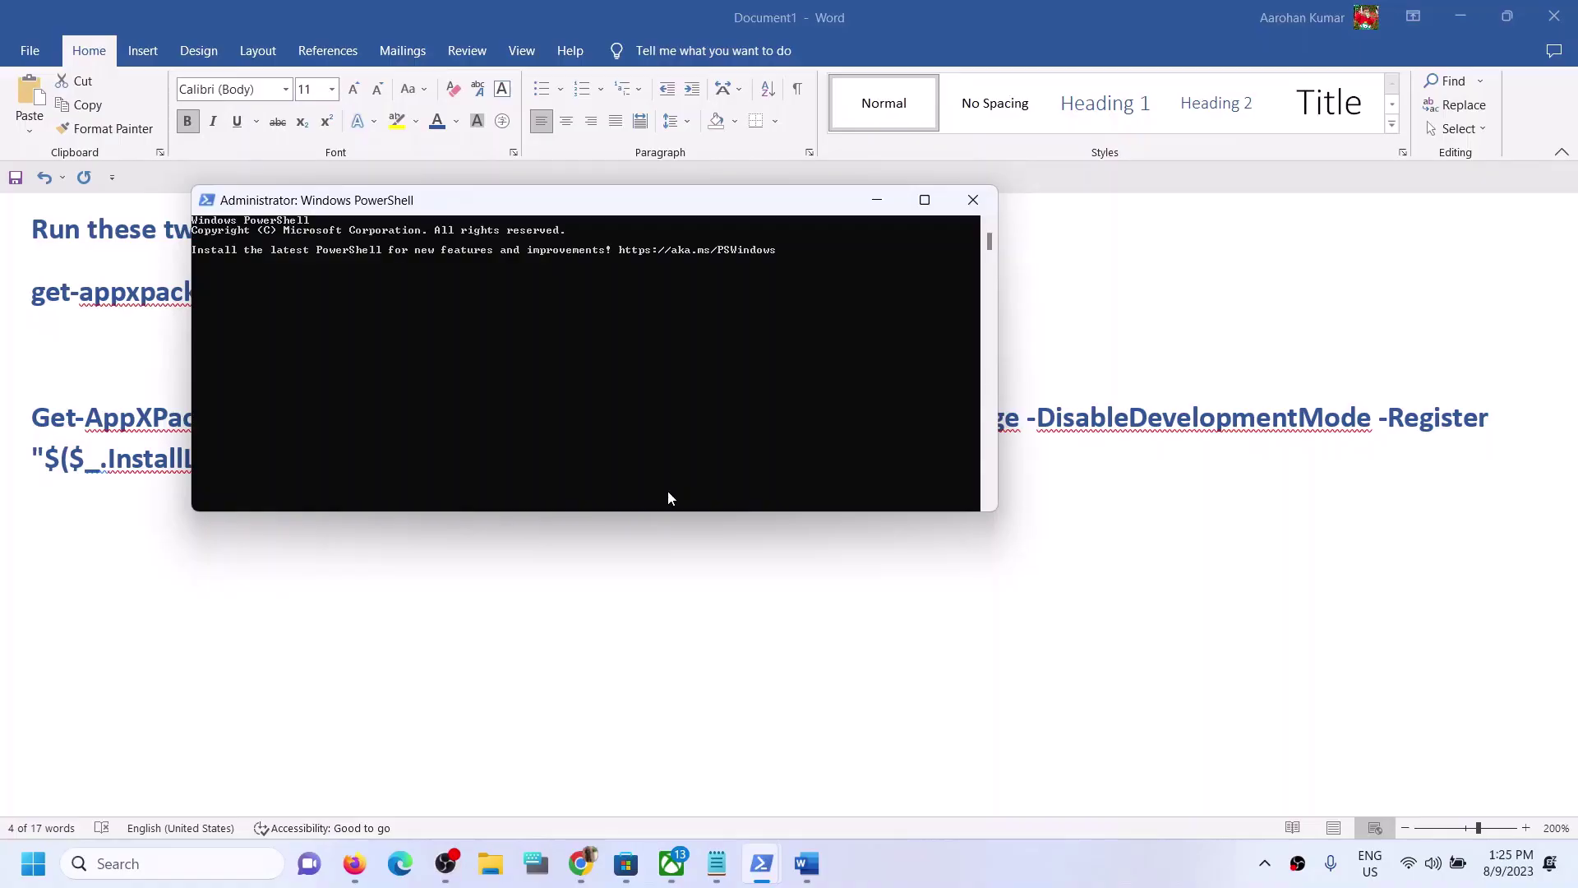
right_click(668, 490)
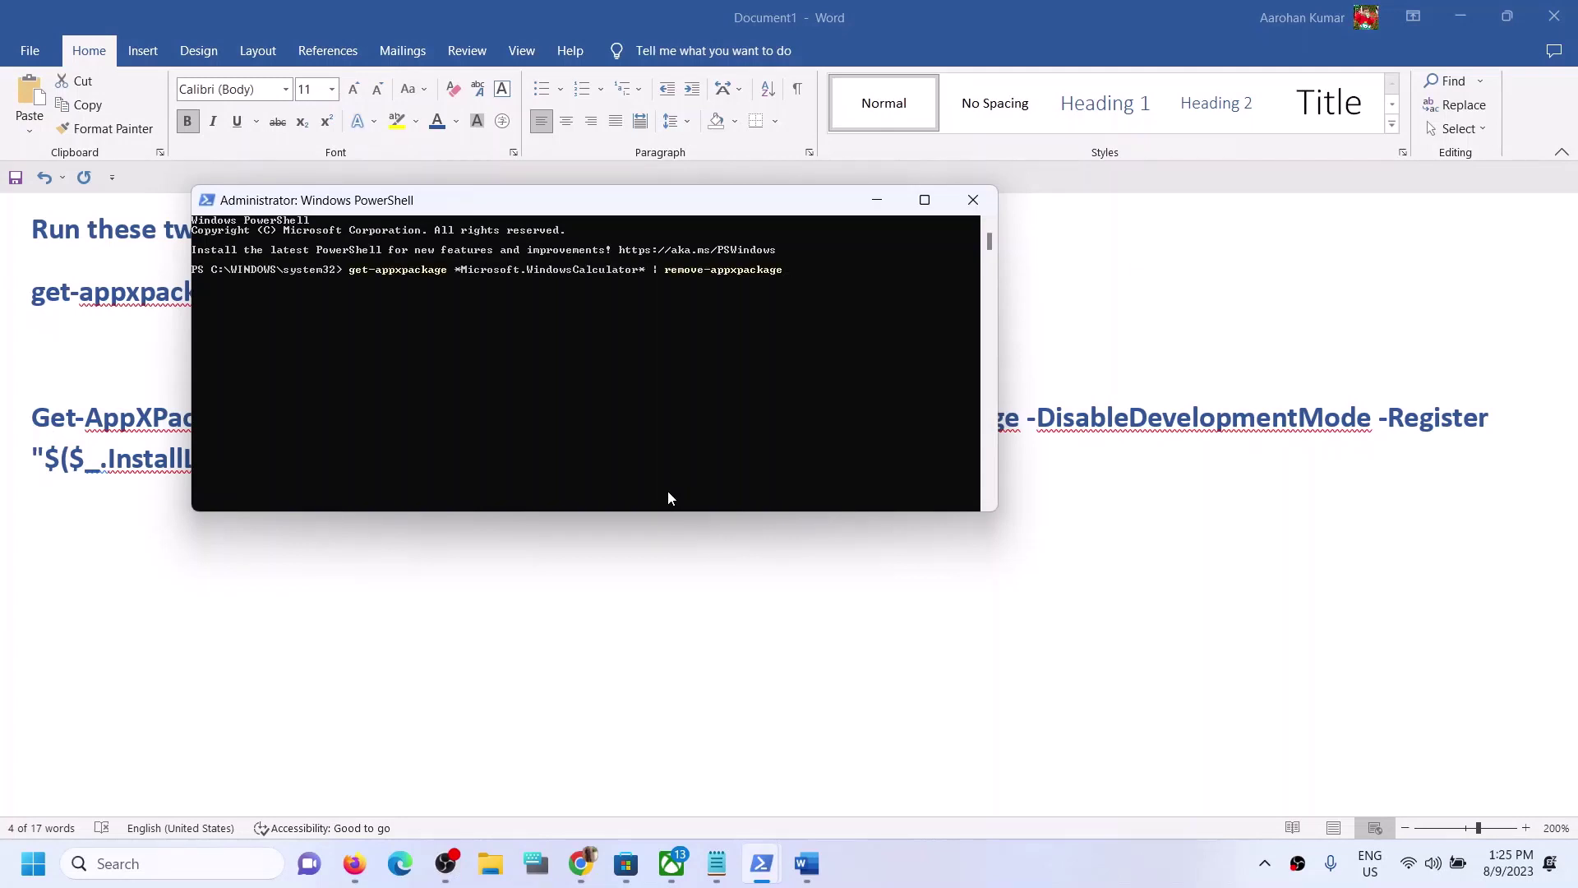
key(Return)
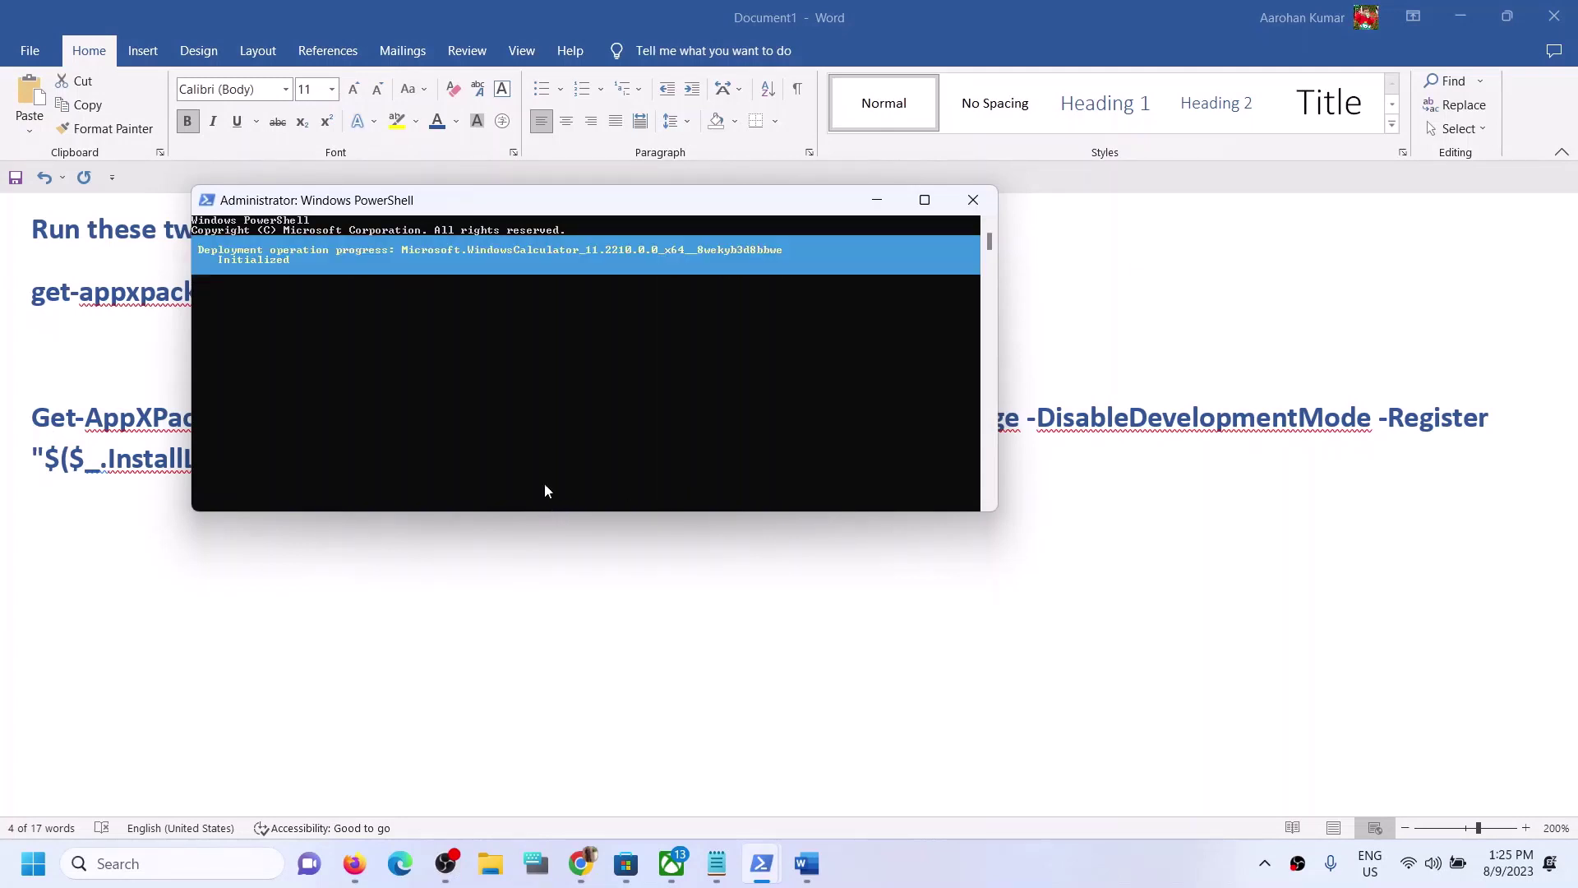
- Copy Get-AppXPackage *WindowsCalculator* -AllUsers | Foreach {Add-AppxPackage -DisableDevelopmentMode -Register "$($_.InstallLocation)\AppXManifest.xml"} from the Word document and run it in the administrator PowerShell window
key(alt+Tab)
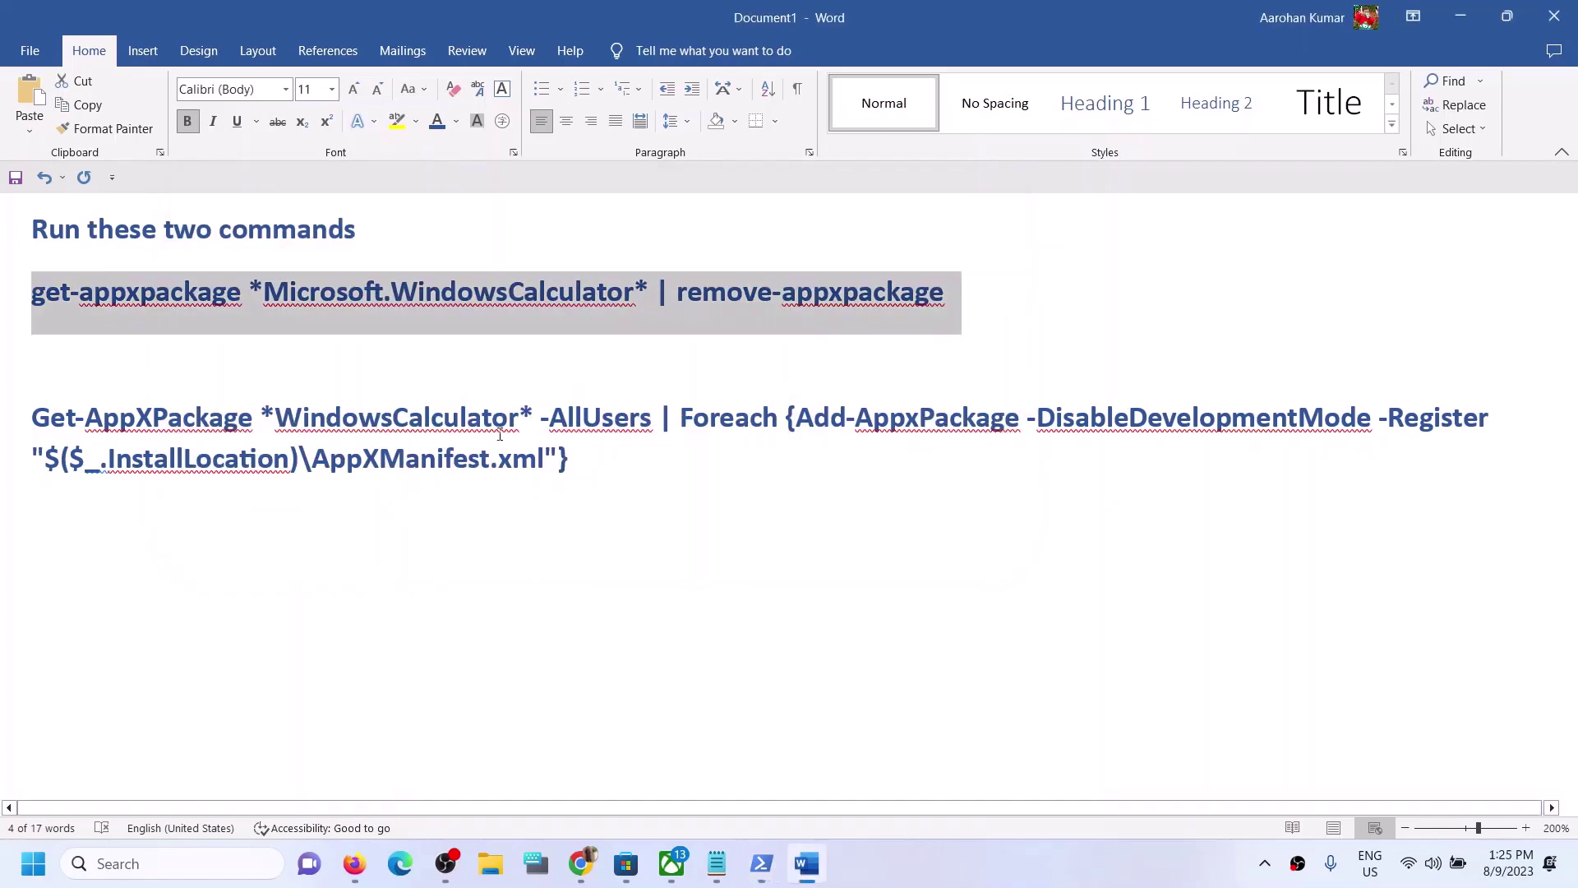
triple_click(591, 458)
key(ctrl+c)
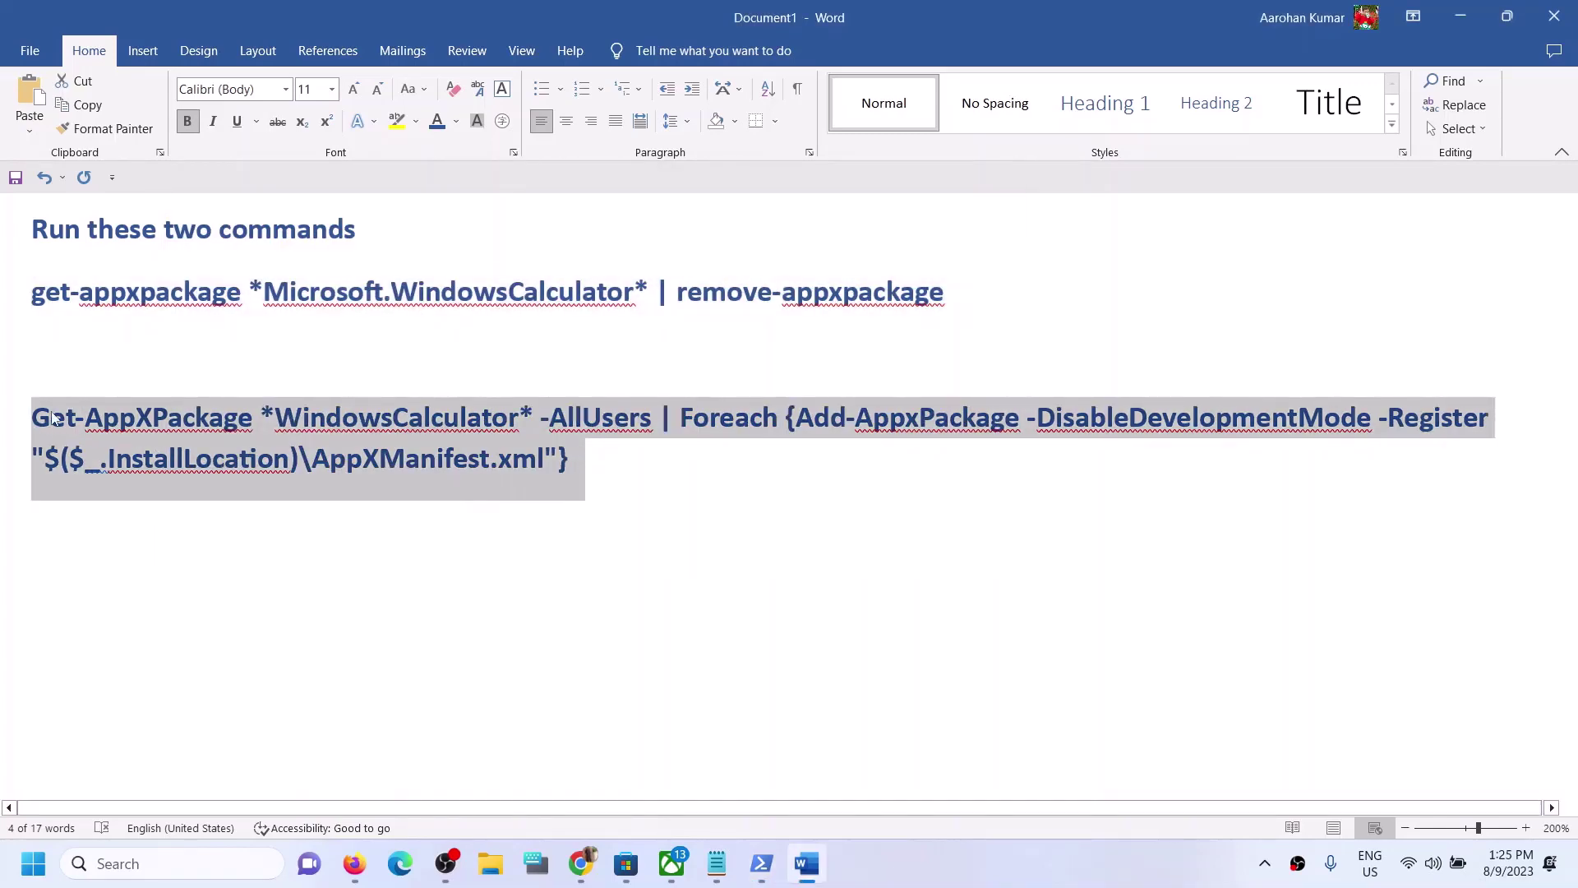
key(alt+Tab)
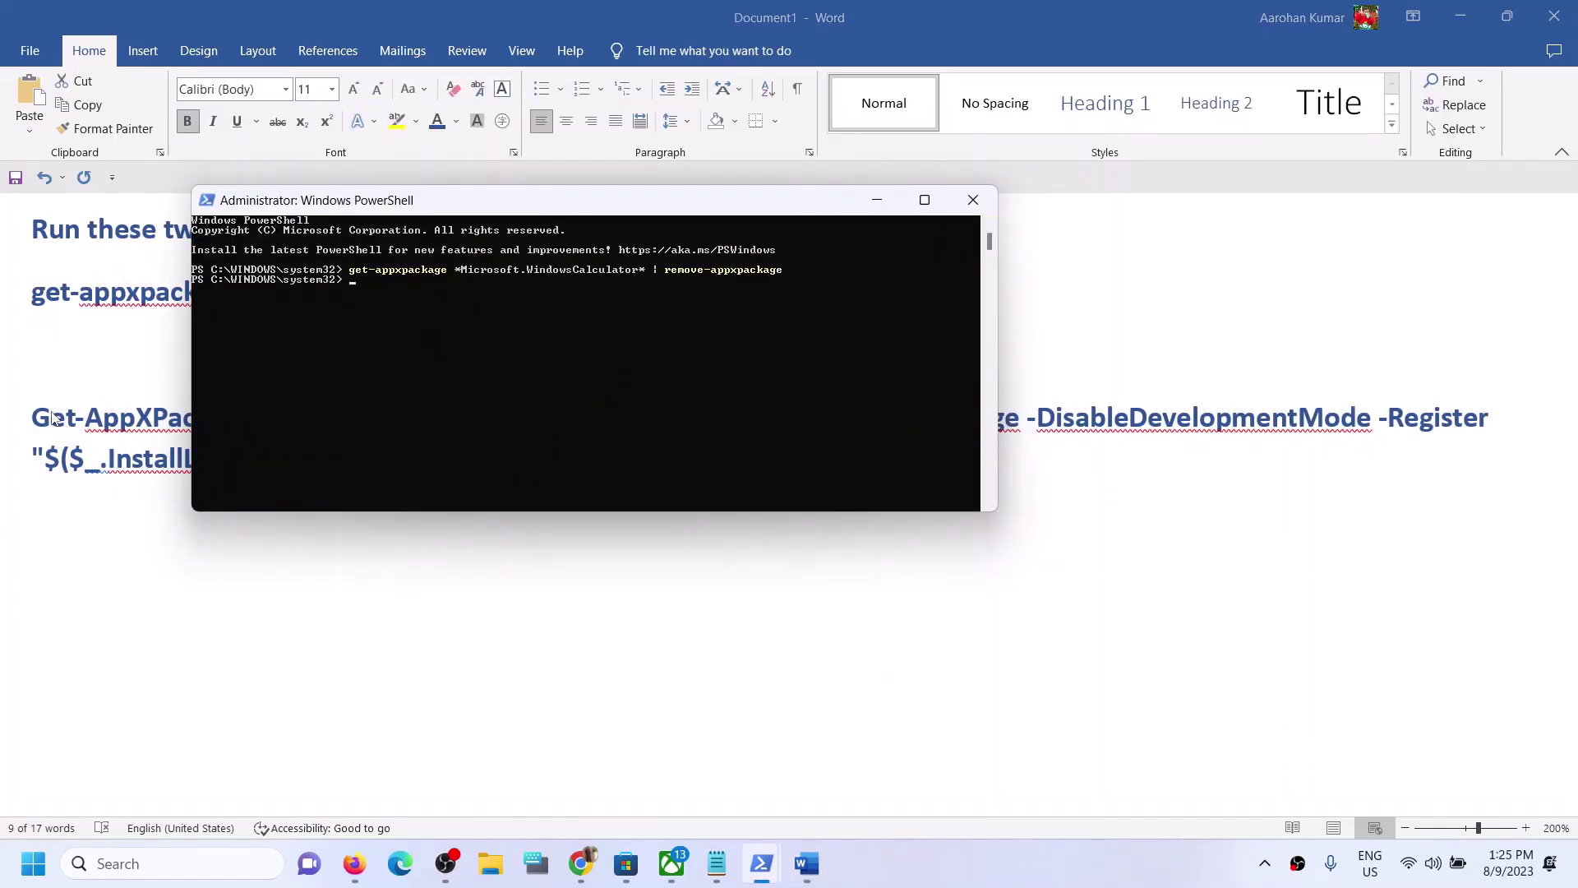
key(ctrl+v)
key(Return)
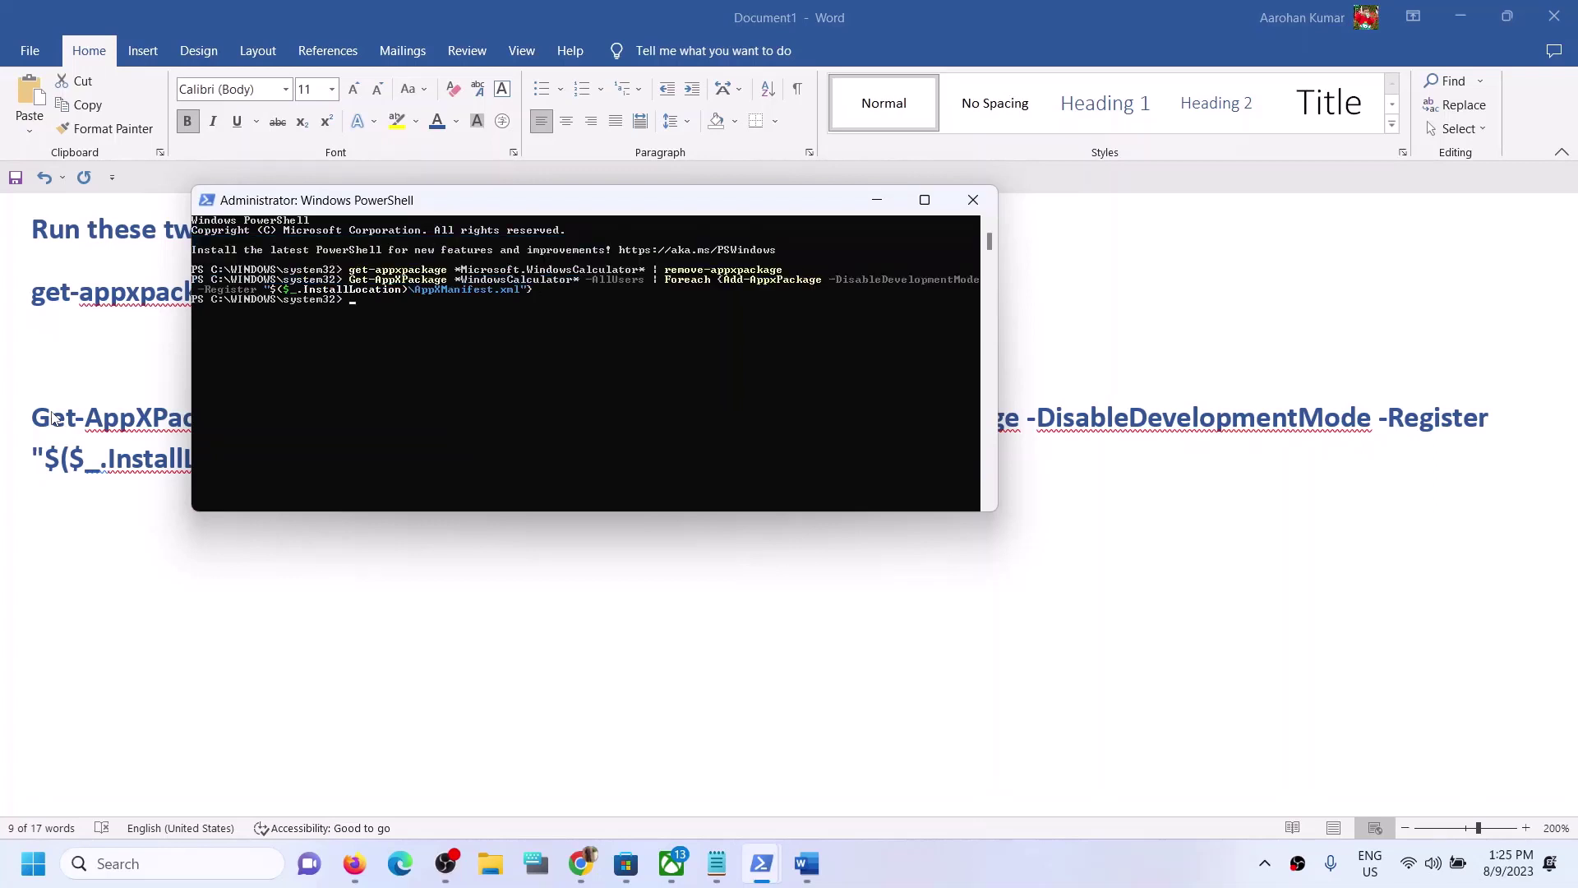
- Search Windows for calc, launch Calculator to test it and close it, and switch to the Windows Calculator page in Microsoft Store
click(102, 865)
text(calc)
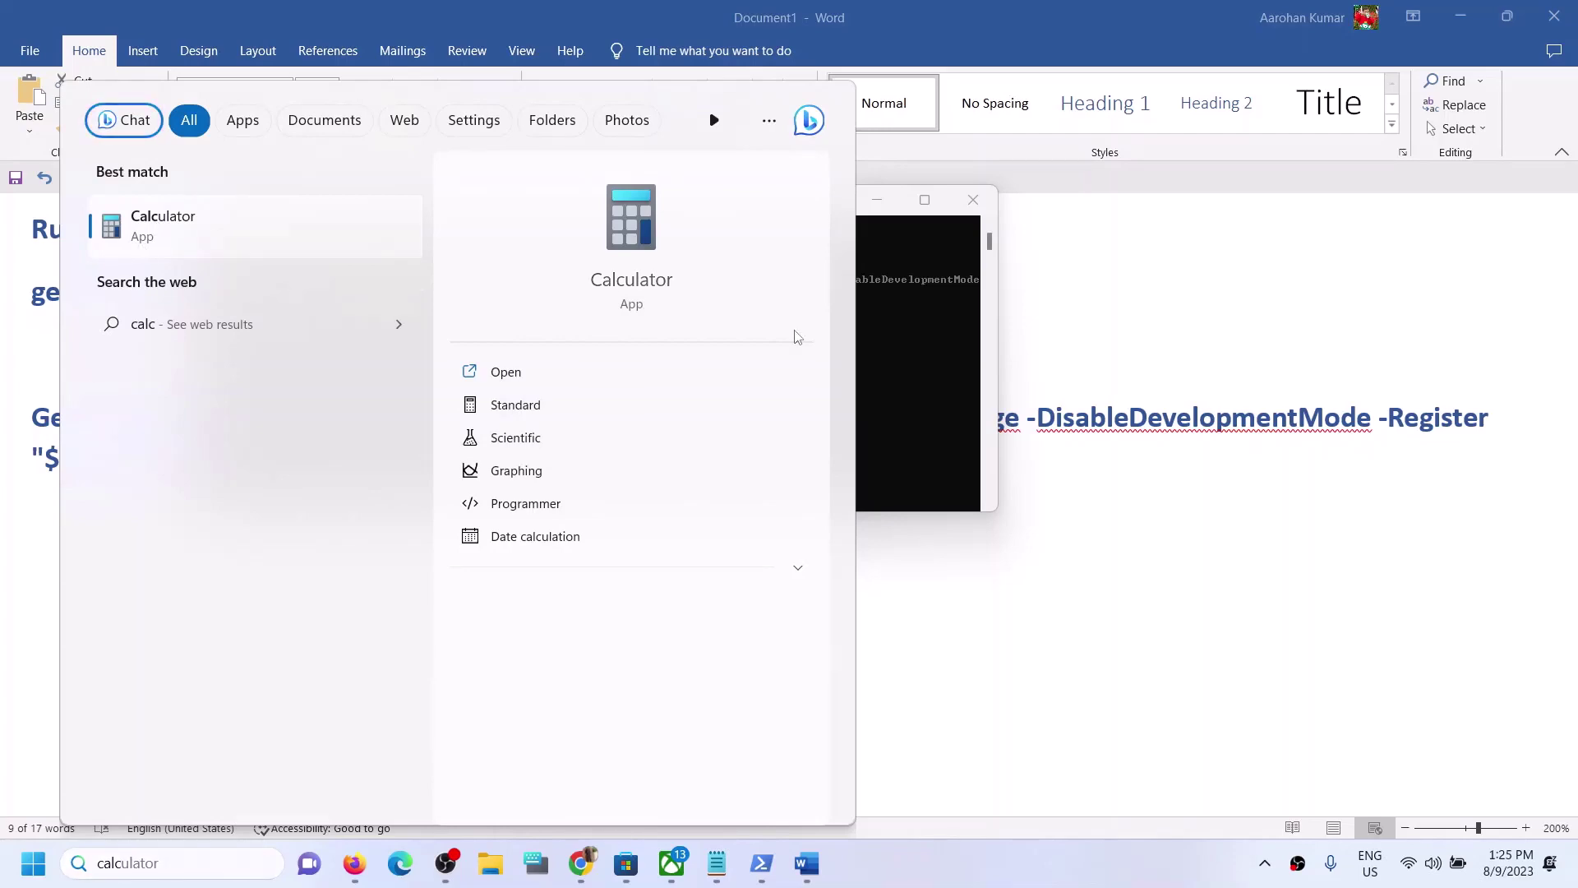
click(1077, 323)
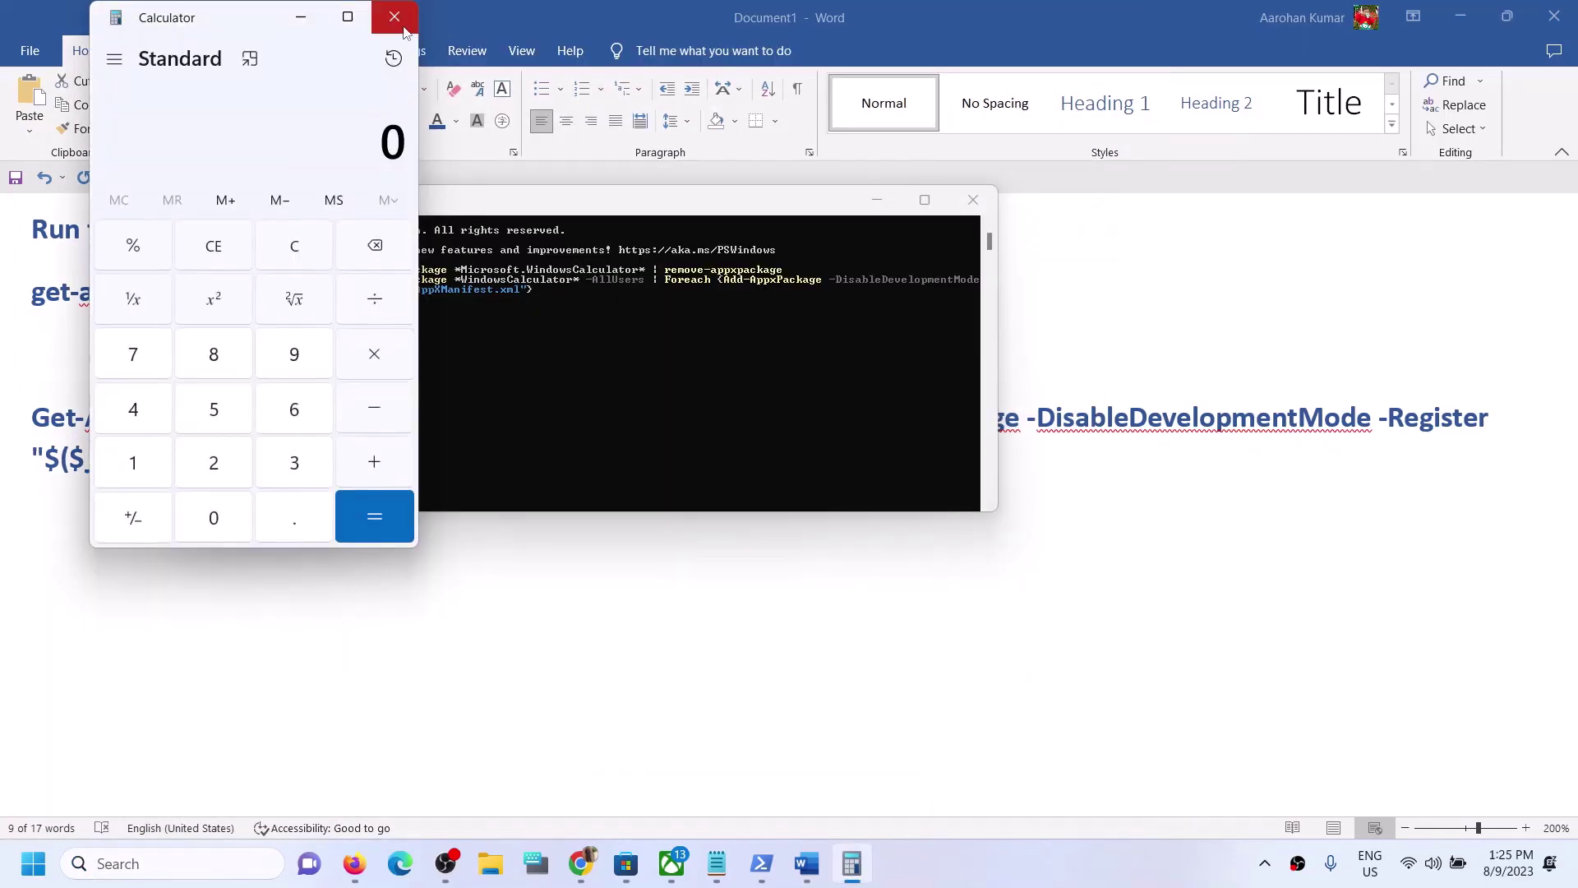
click(395, 18)
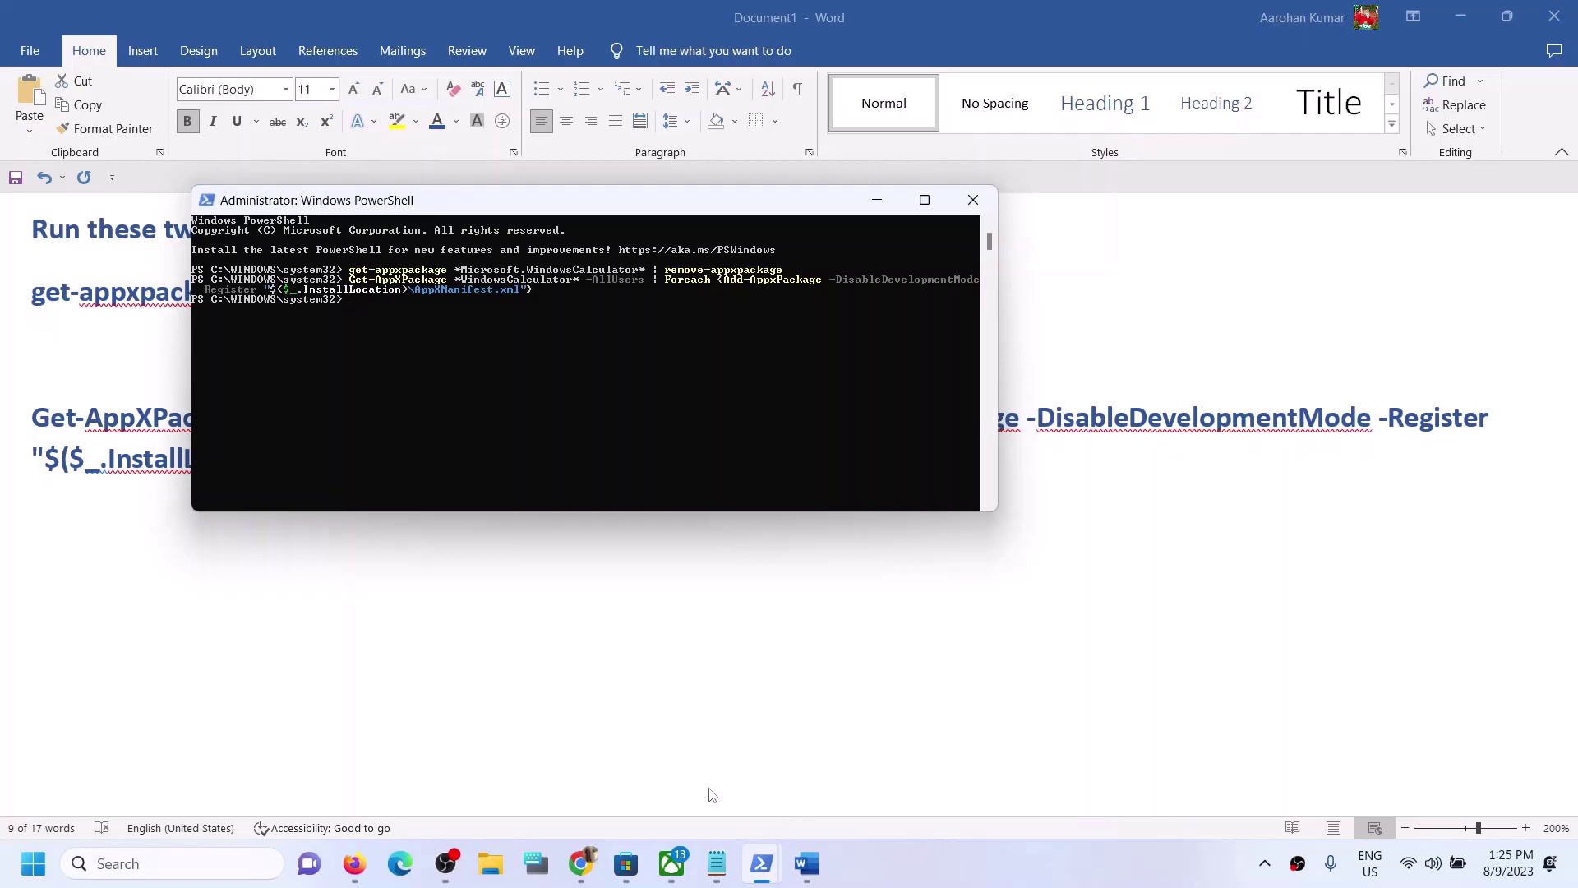
click(631, 870)
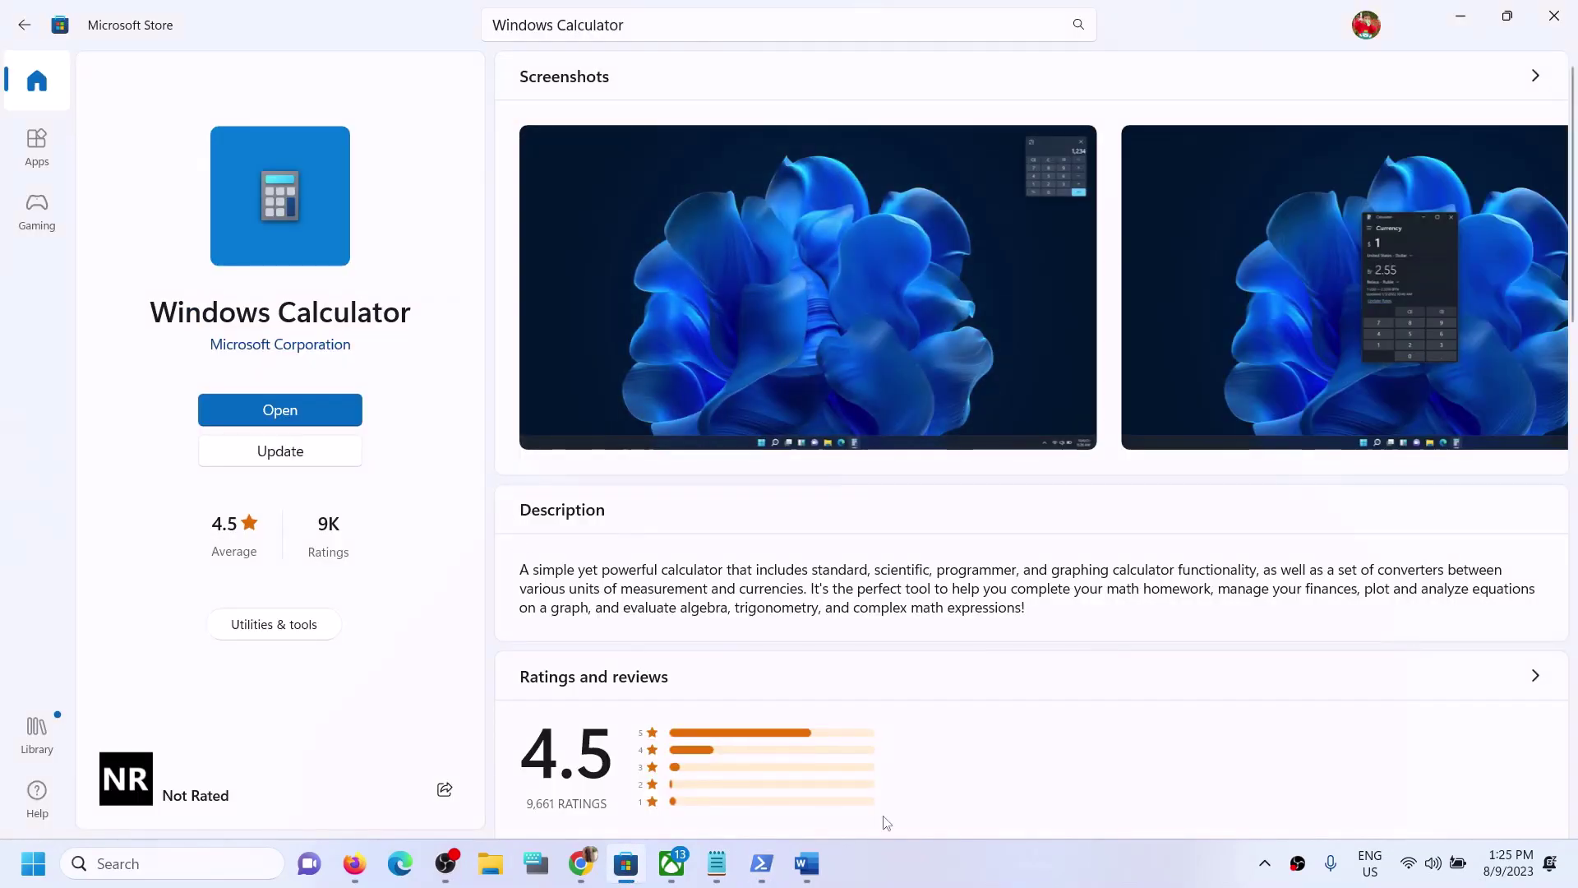
click(918, 855)
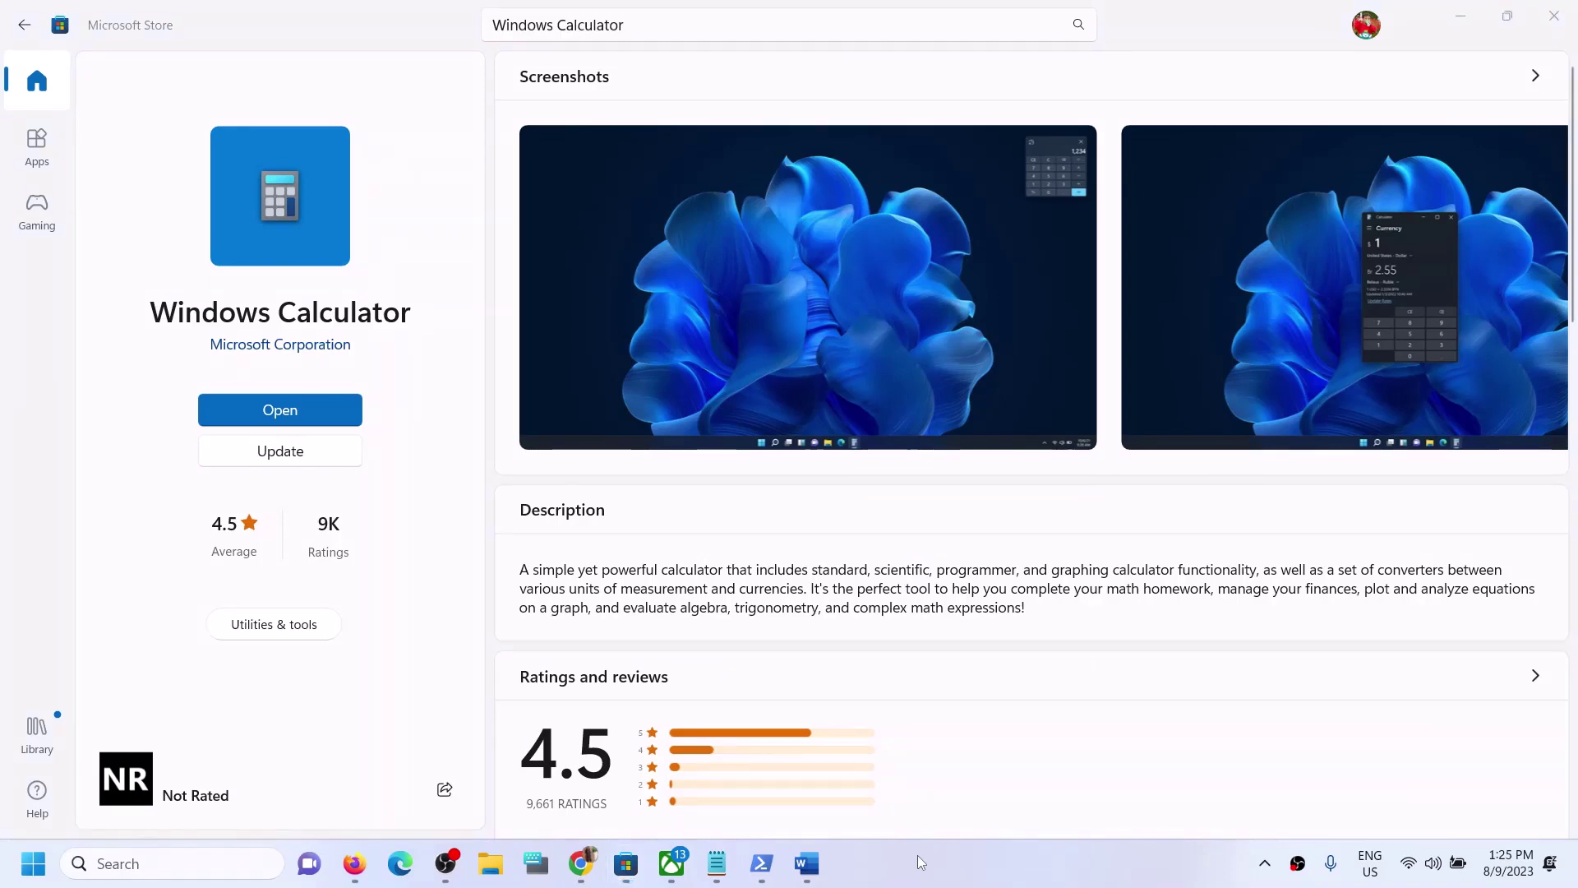